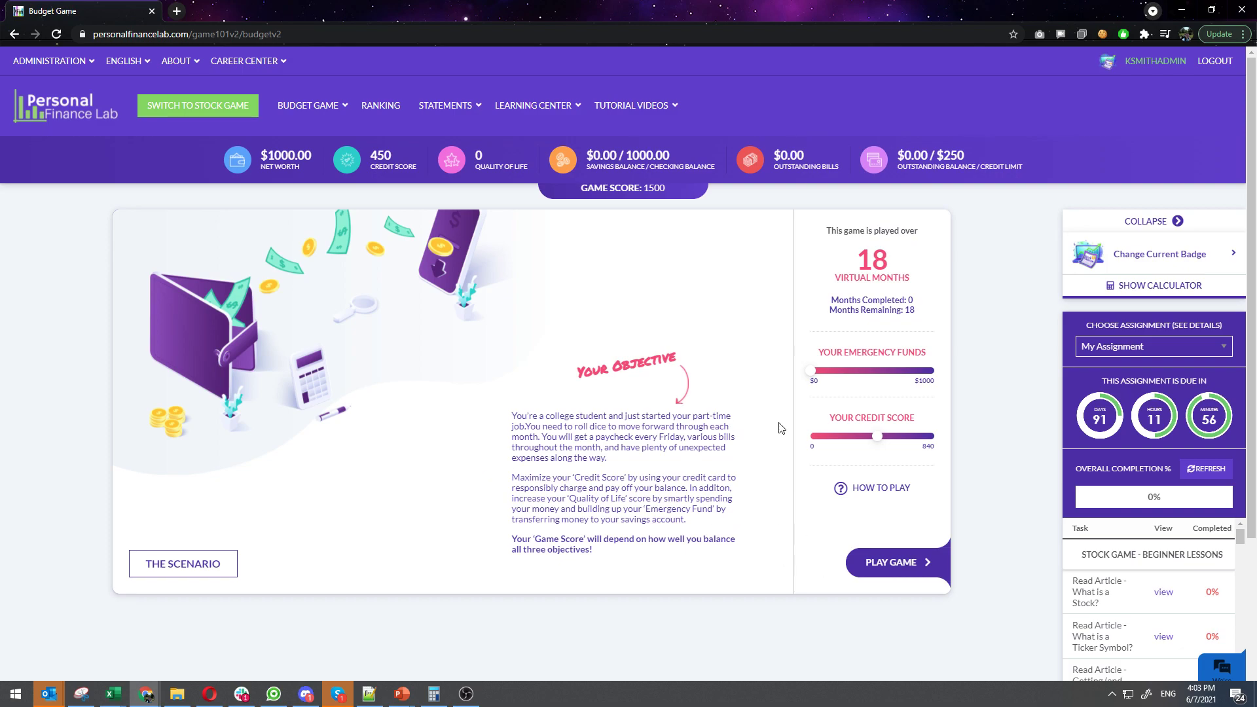
Start the game with the medium place with 2 roommates, local TV with 25MBS internet, the 5G data phone plan and the fresh-veggies grocery plan.
{"action": "left_click", "coordinate": [883, 566]}
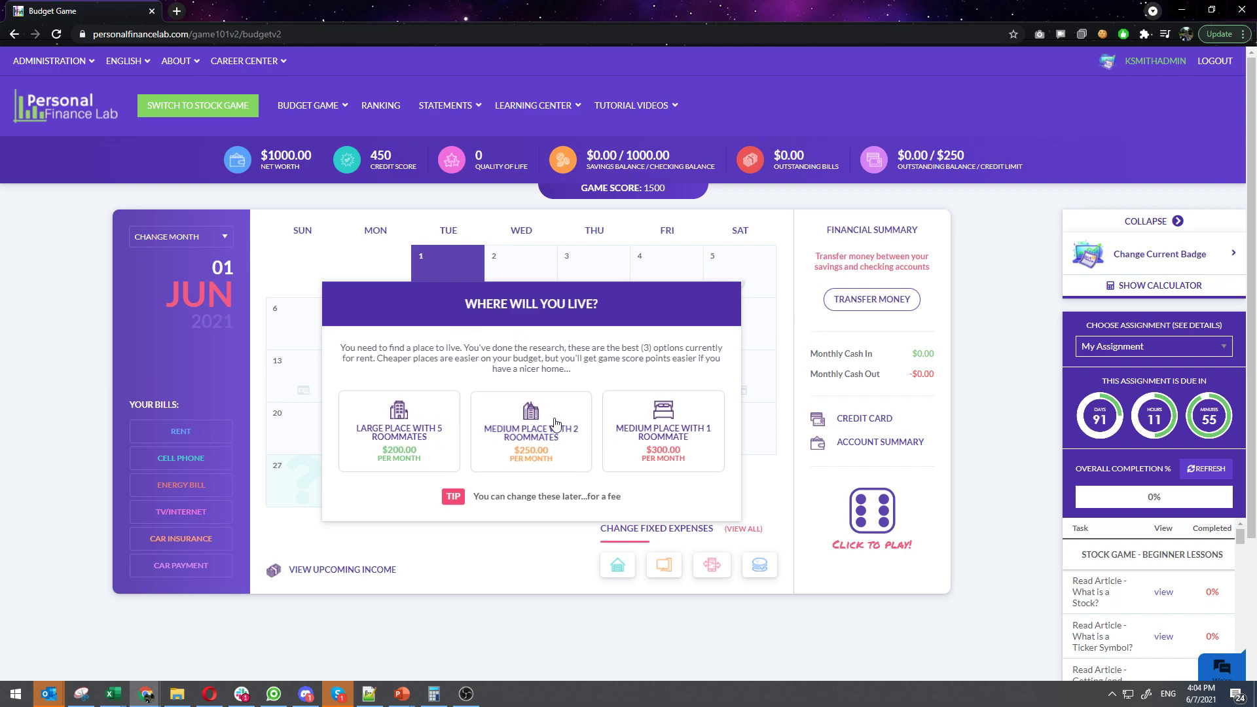
{"action": "left_click", "coordinate": [419, 436]}
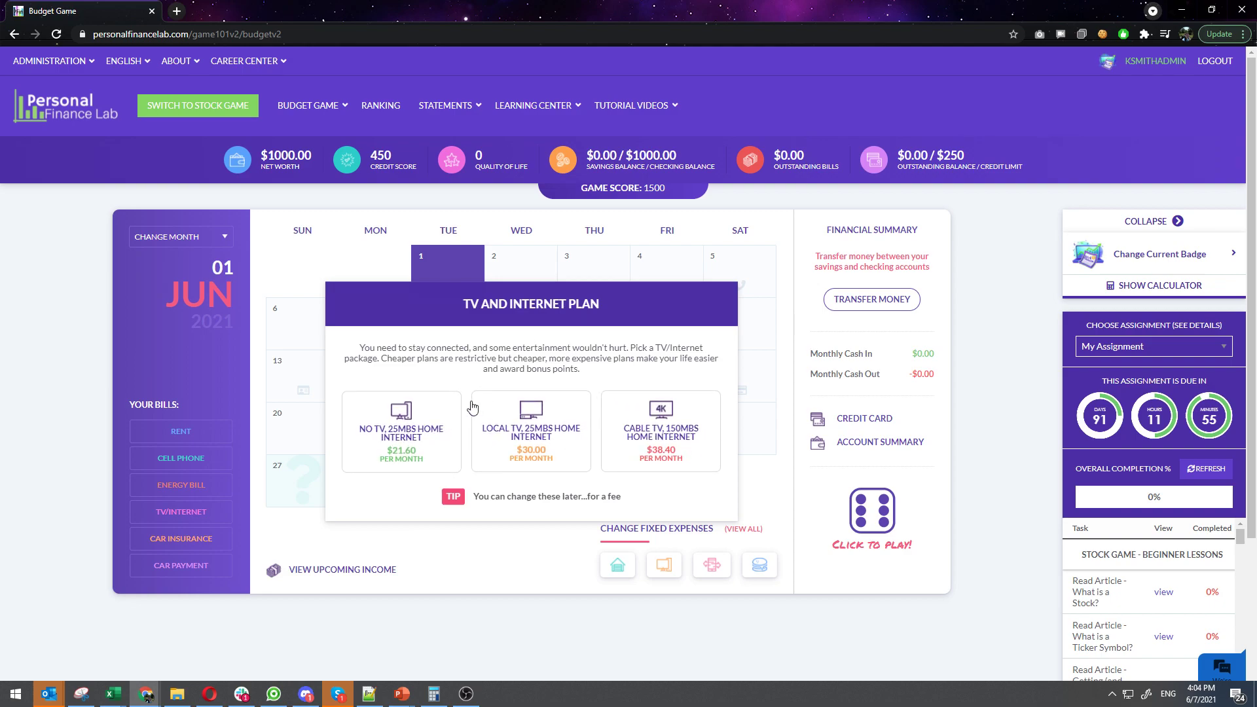
{"action": "left_click", "coordinate": [539, 438]}
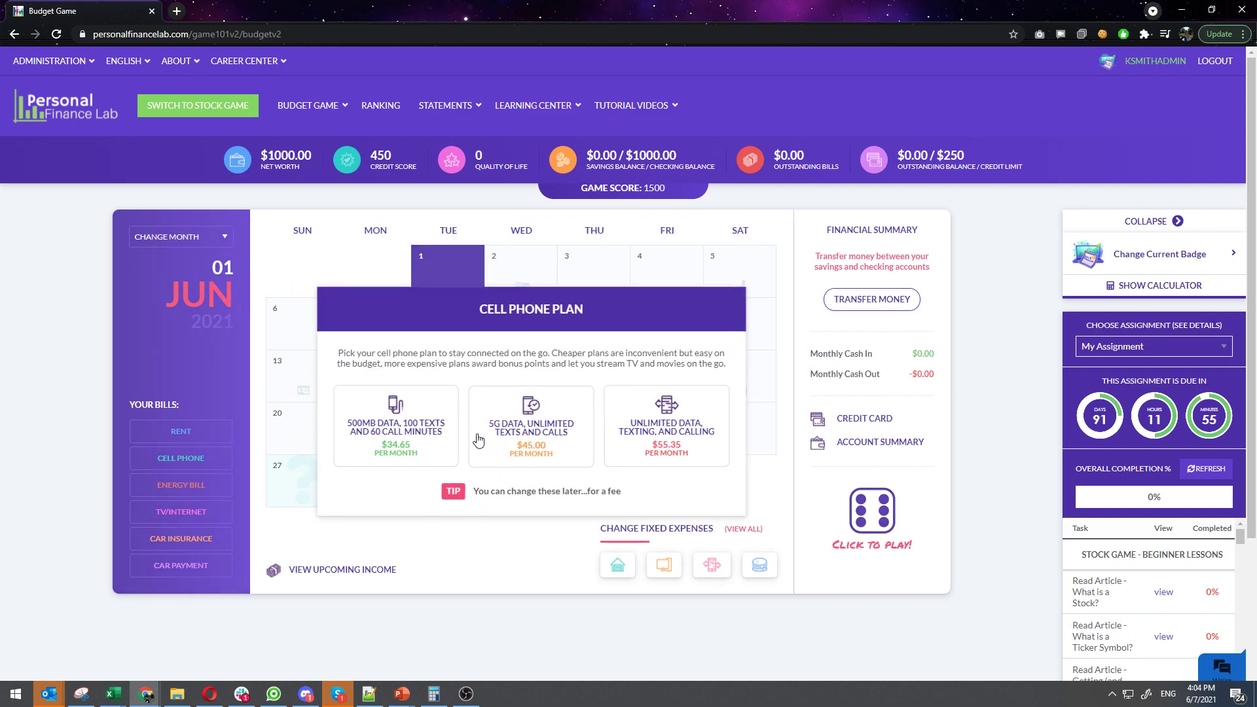
{"action": "left_click", "coordinate": [514, 438]}
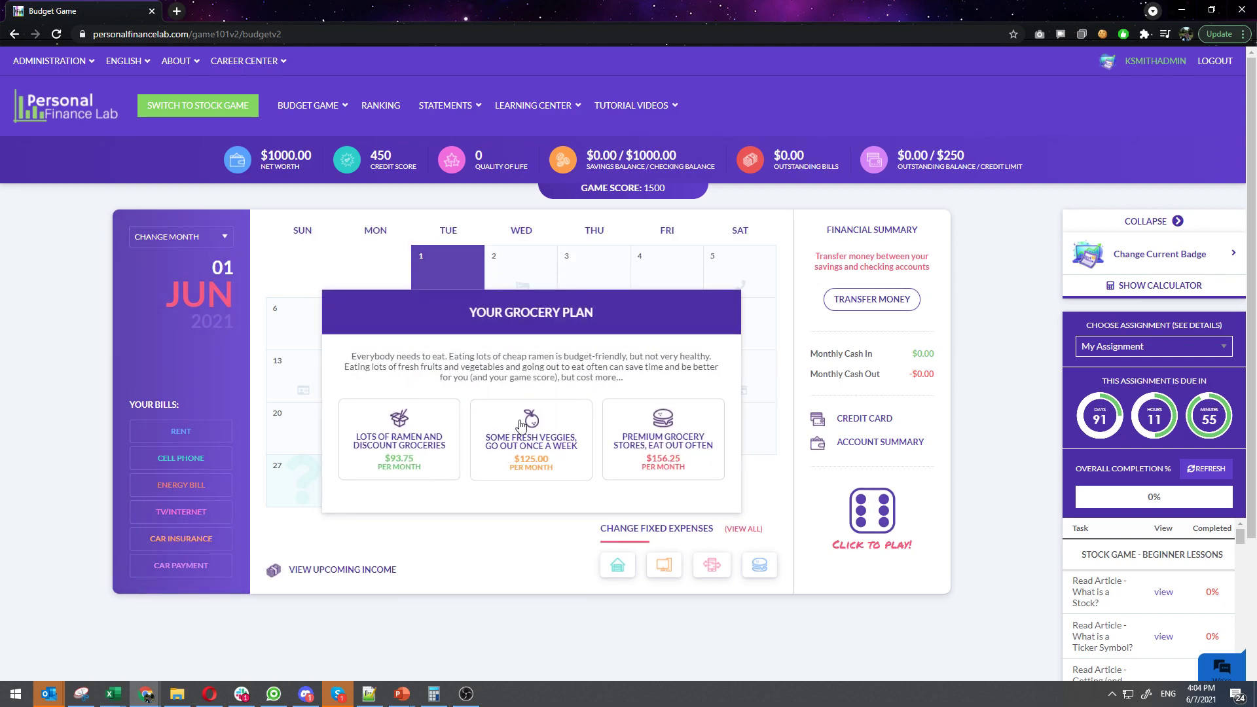
{"action": "left_click", "coordinate": [496, 432]}
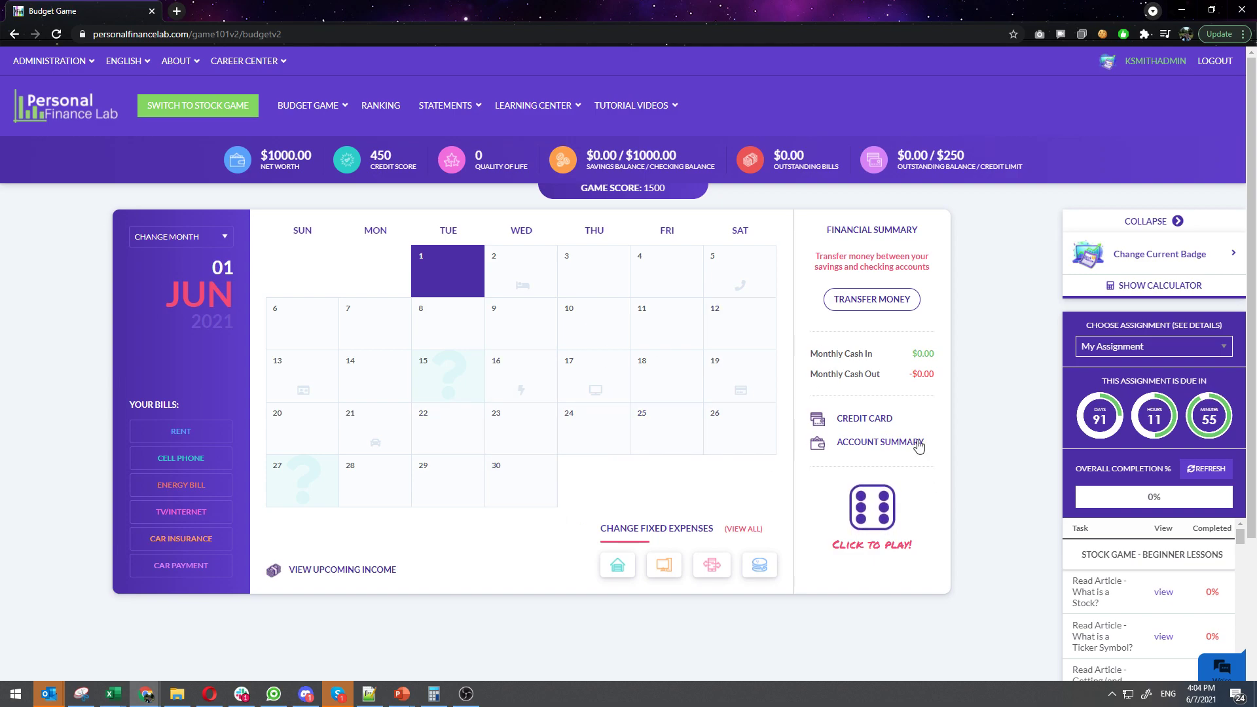
Roll the dice to begin June's budget and calculate the month's gross income as 288 × 3 on the built-in calculator.
{"action": "left_click", "coordinate": [877, 516]}
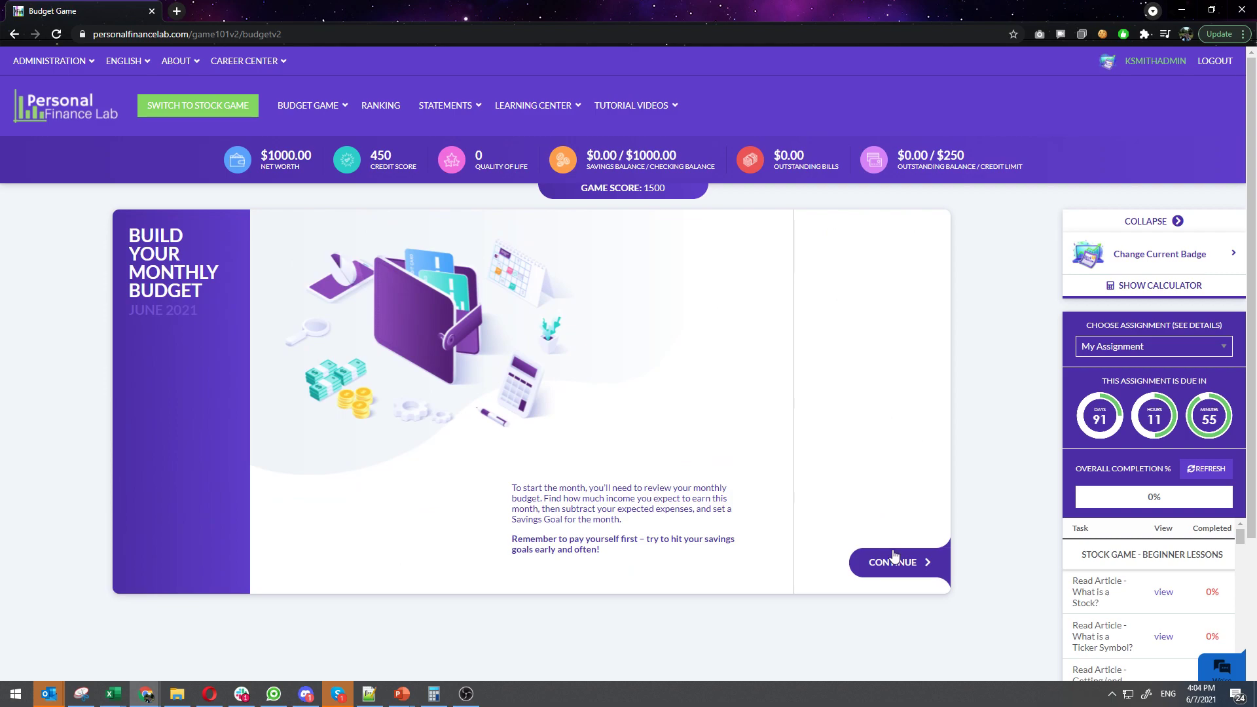
{"action": "left_click", "coordinate": [898, 563]}
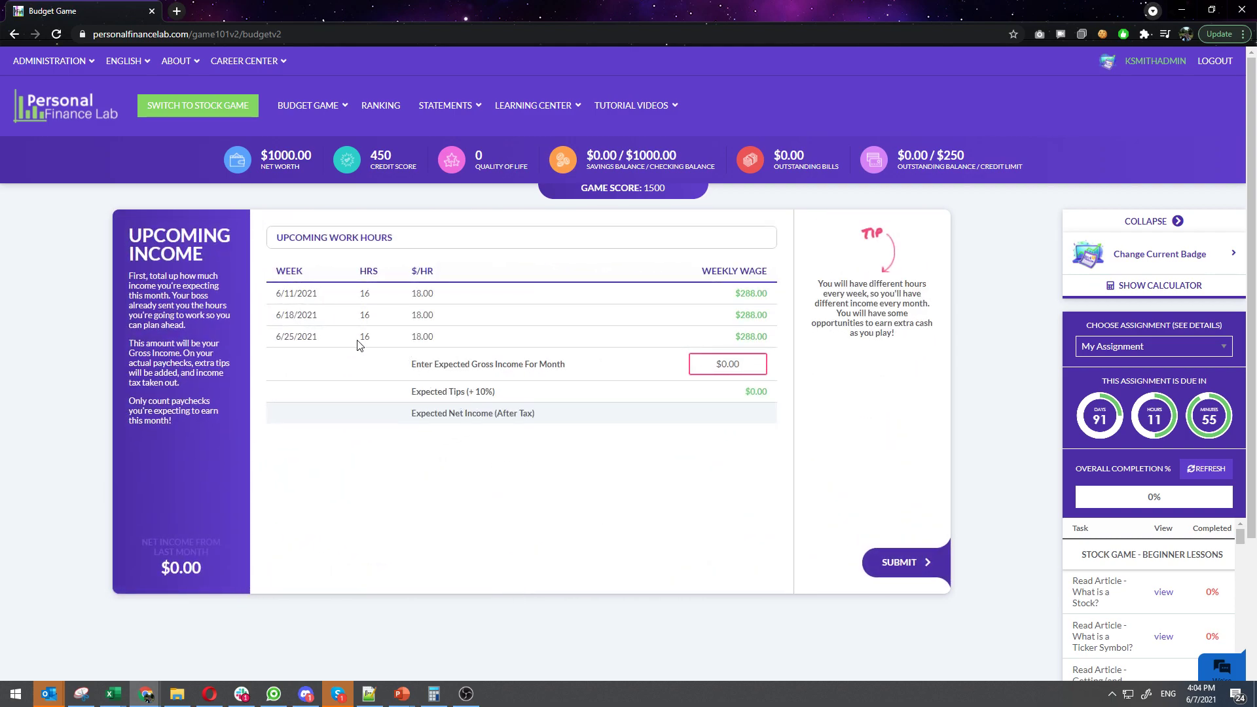
{"action": "left_click", "coordinate": [1132, 290]}
{"action": "left_click", "coordinate": [1124, 470]}
{"action": "left_click", "coordinate": [1122, 411]}
{"action": "left_click", "coordinate": [1122, 412]}
{"action": "left_click", "coordinate": [1161, 473]}
{"action": "left_click", "coordinate": [1199, 501]}
Submit 864 as the expected gross income for the month and continue to the expected expenses.
{"action": "type", "text": "864"}
{"action": "left_click", "coordinate": [718, 435]}
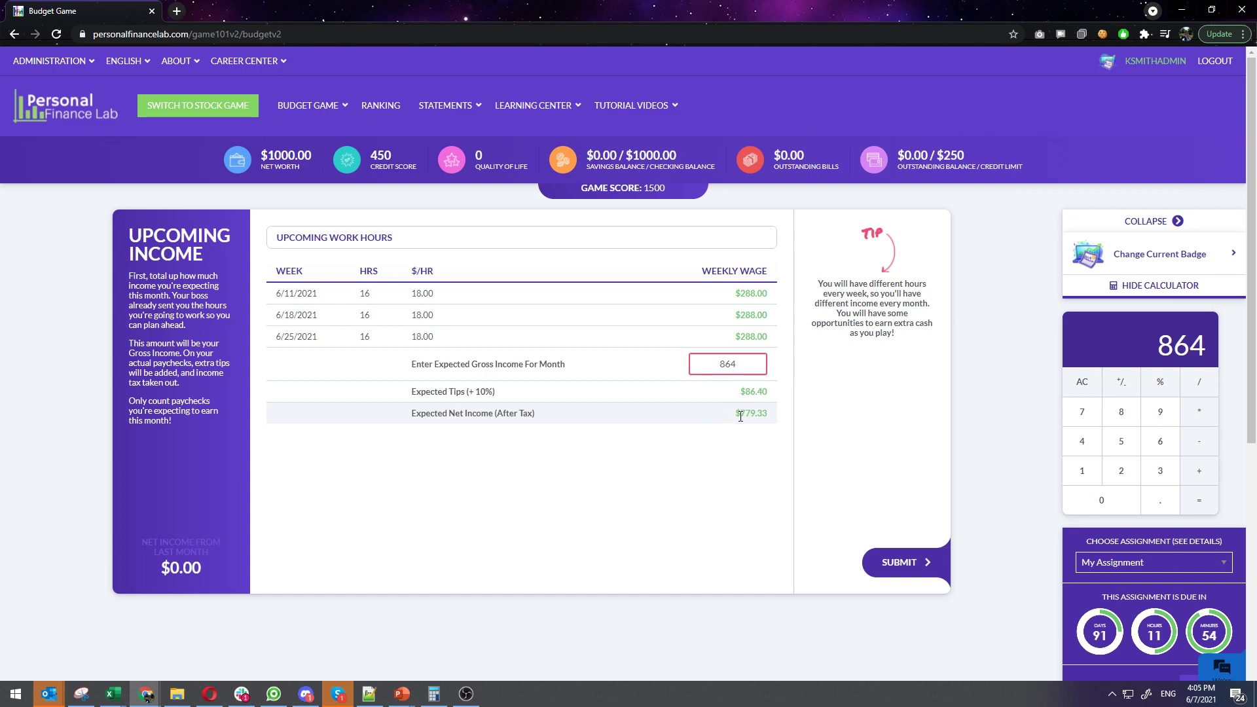
{"action": "left_click_drag", "start_coordinate": [742, 415], "coordinate": [772, 419]}
{"action": "left_click", "coordinate": [918, 567]}
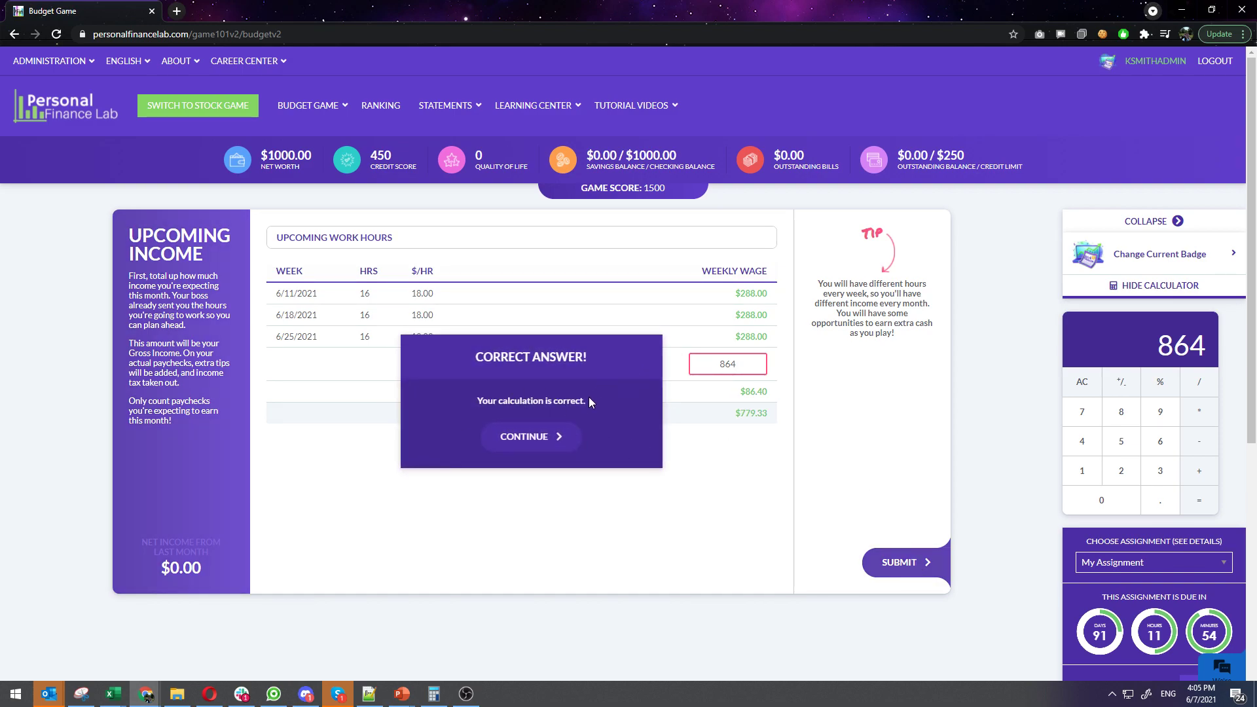
{"action": "left_click", "coordinate": [527, 437]}
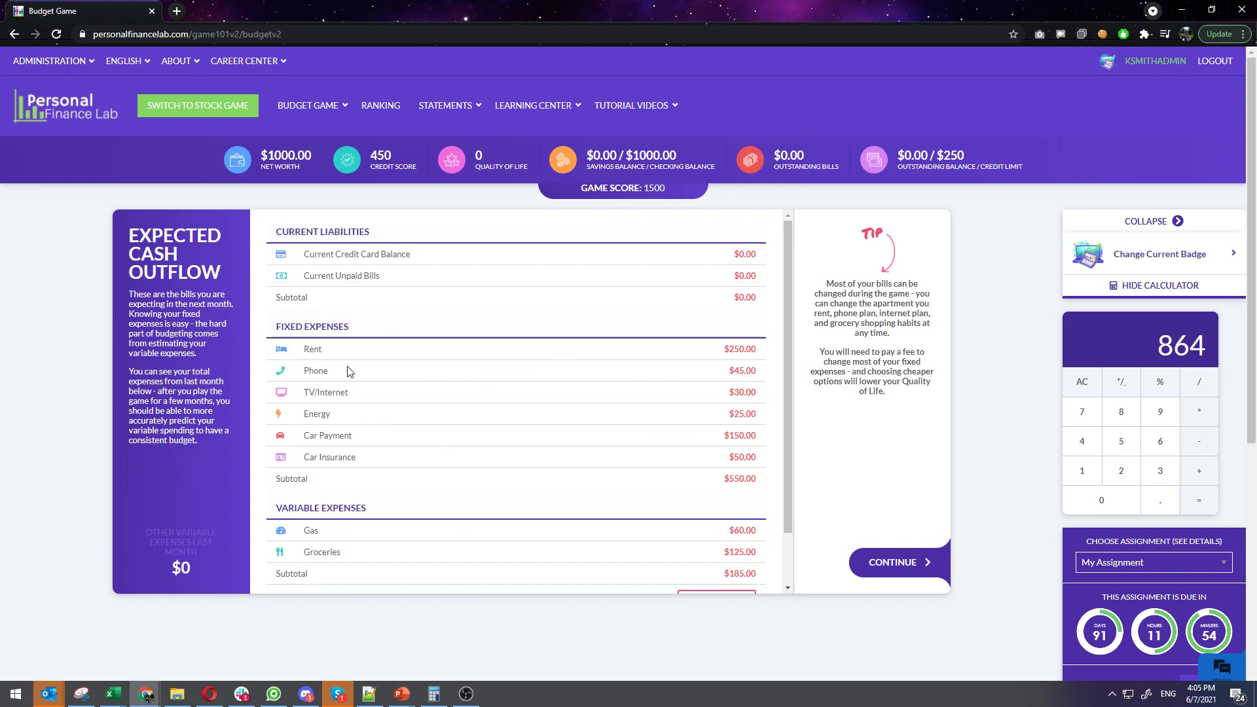
Examine the expected cash outflow, including current liabilities, fixed expenses, variable expenses and the estimate for unplanned expenses.
{"action": "key", "text": "ctrl+plus"}
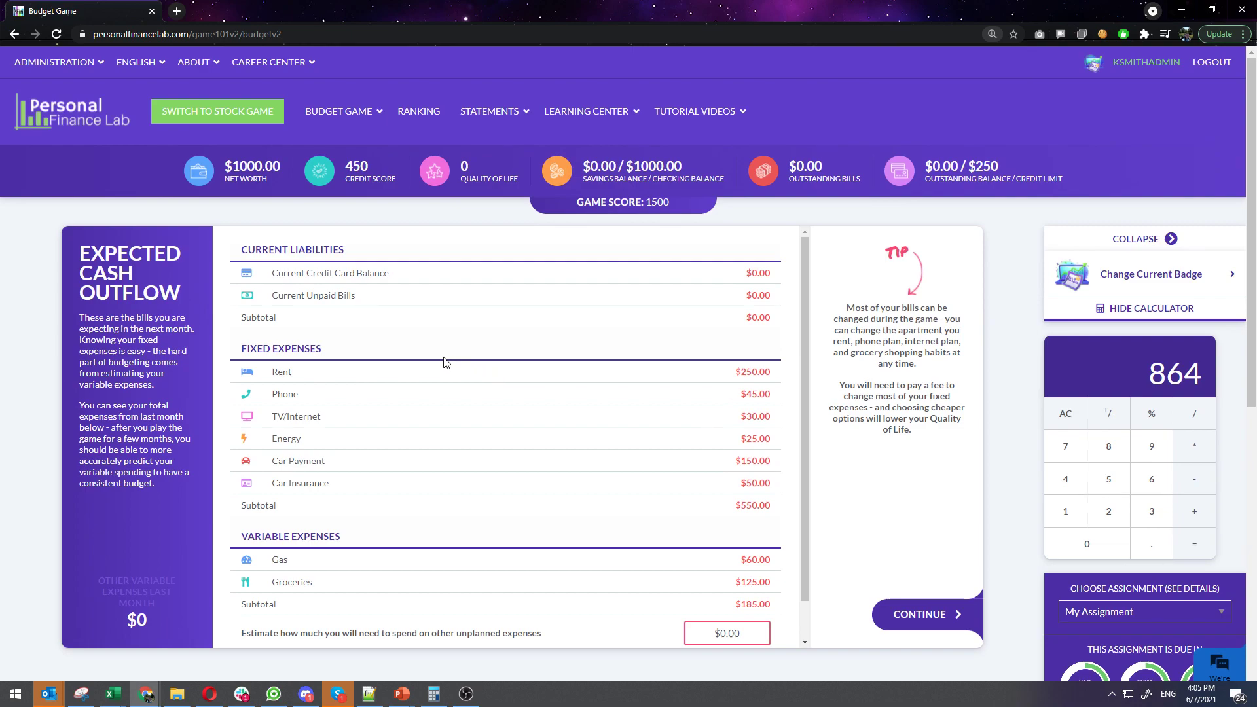
{"action": "left_click_drag", "start_coordinate": [276, 273], "coordinate": [774, 299]}
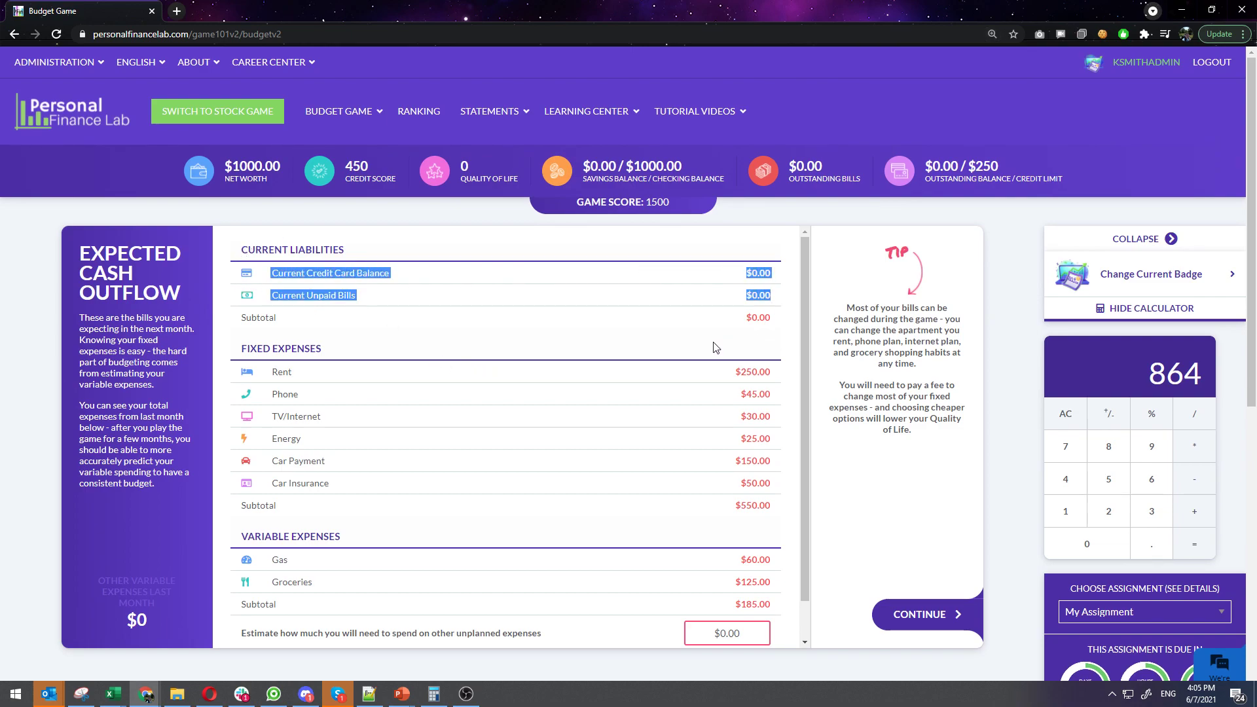
{"action": "left_click", "coordinate": [627, 317]}
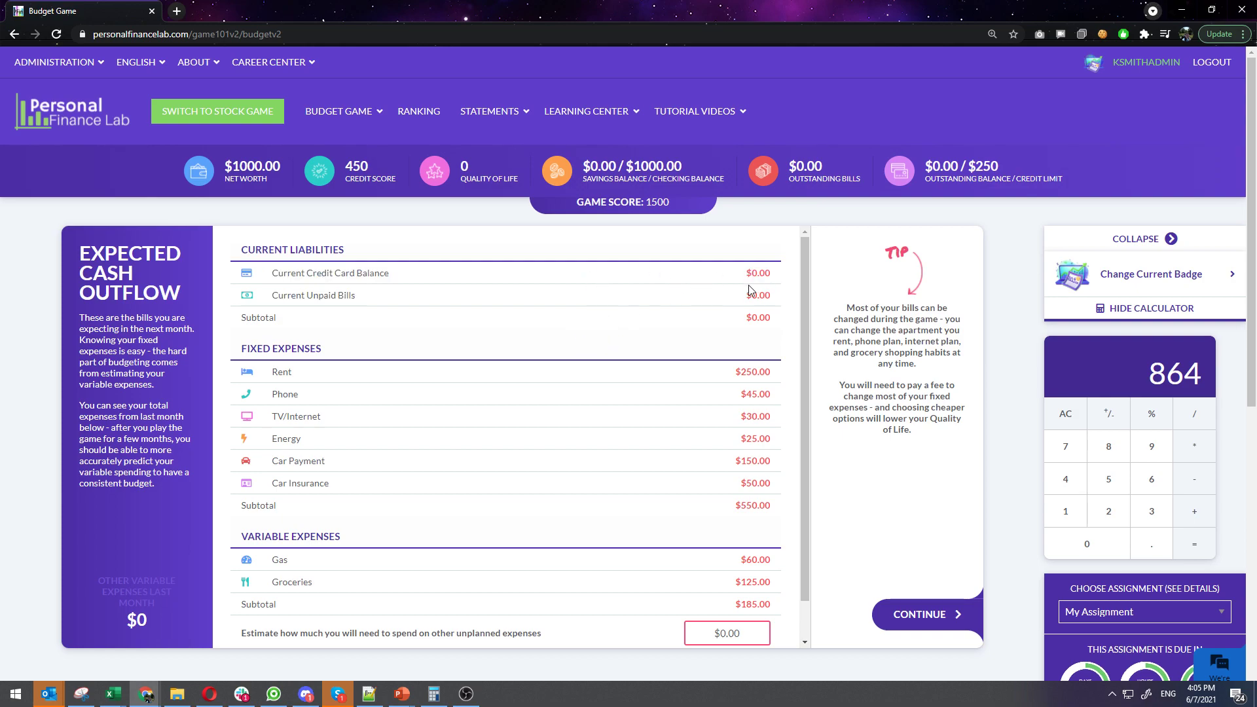
{"action": "scroll", "coordinate": [615, 386], "scroll_direction": "down", "scroll_amount": 1}
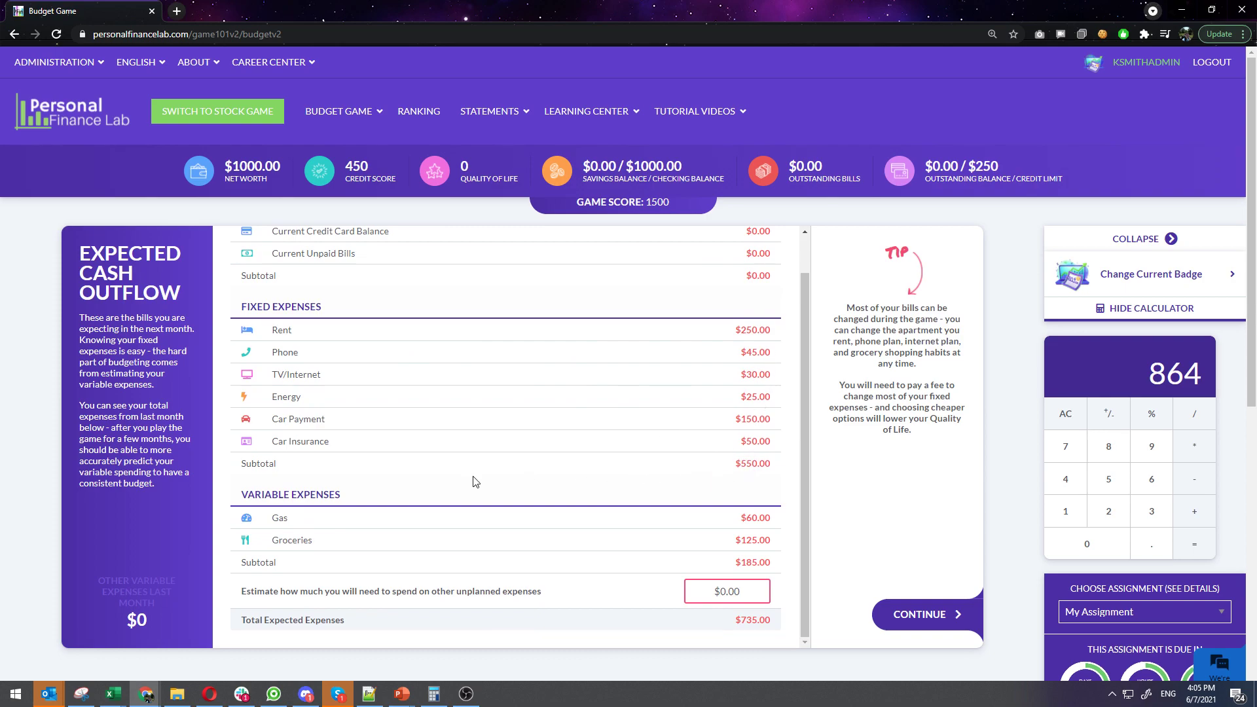
{"action": "scroll", "coordinate": [474, 458], "scroll_direction": "down", "scroll_amount": 3}
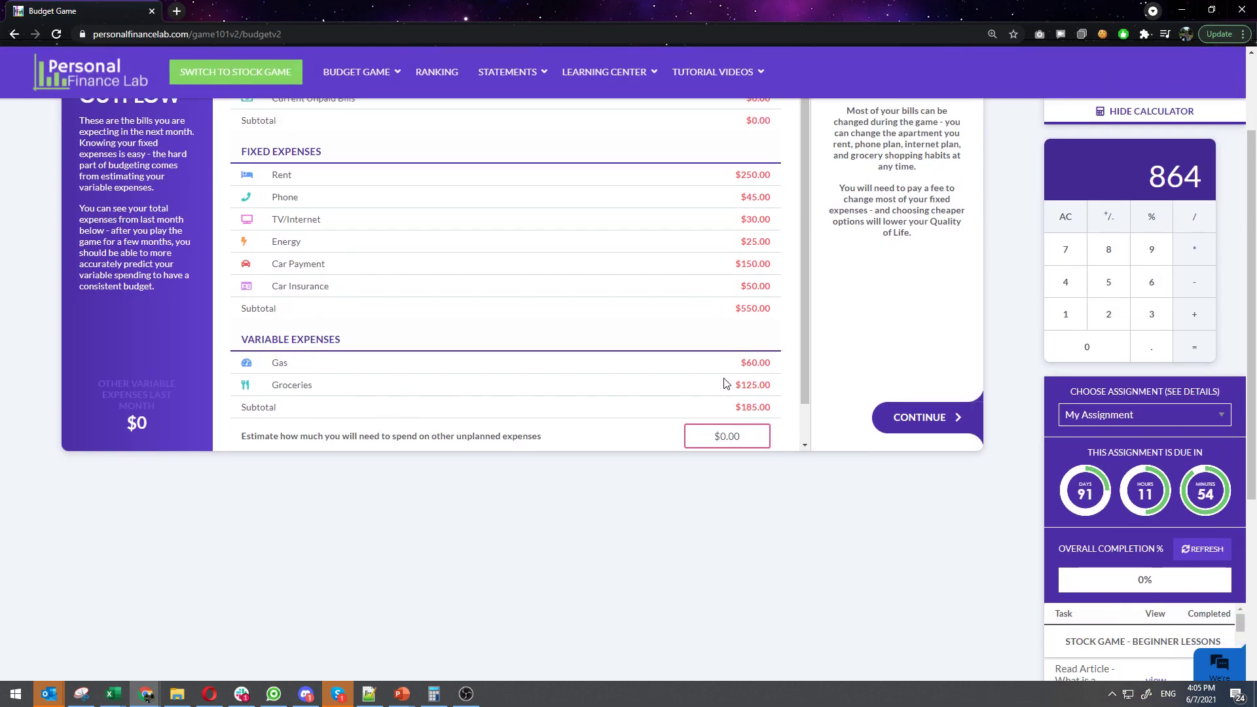
{"action": "scroll", "coordinate": [707, 390], "scroll_direction": "up", "scroll_amount": 3}
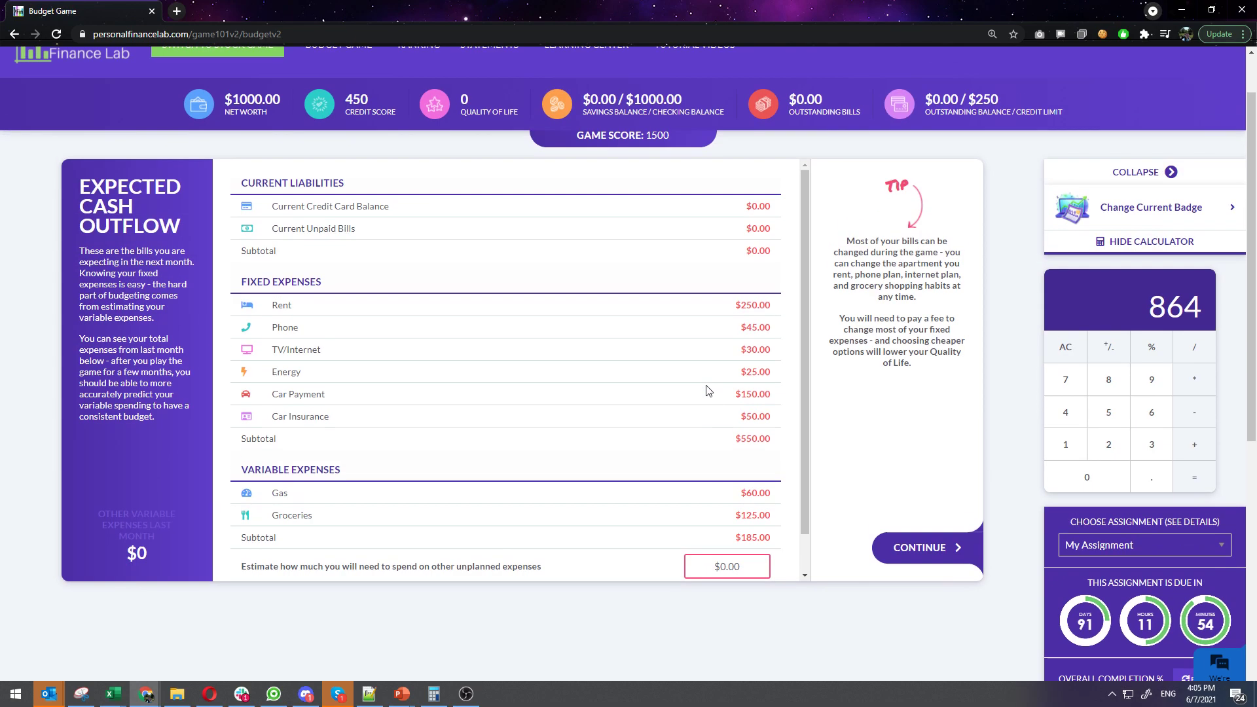
{"action": "scroll", "coordinate": [705, 391], "scroll_direction": "down", "scroll_amount": 1}
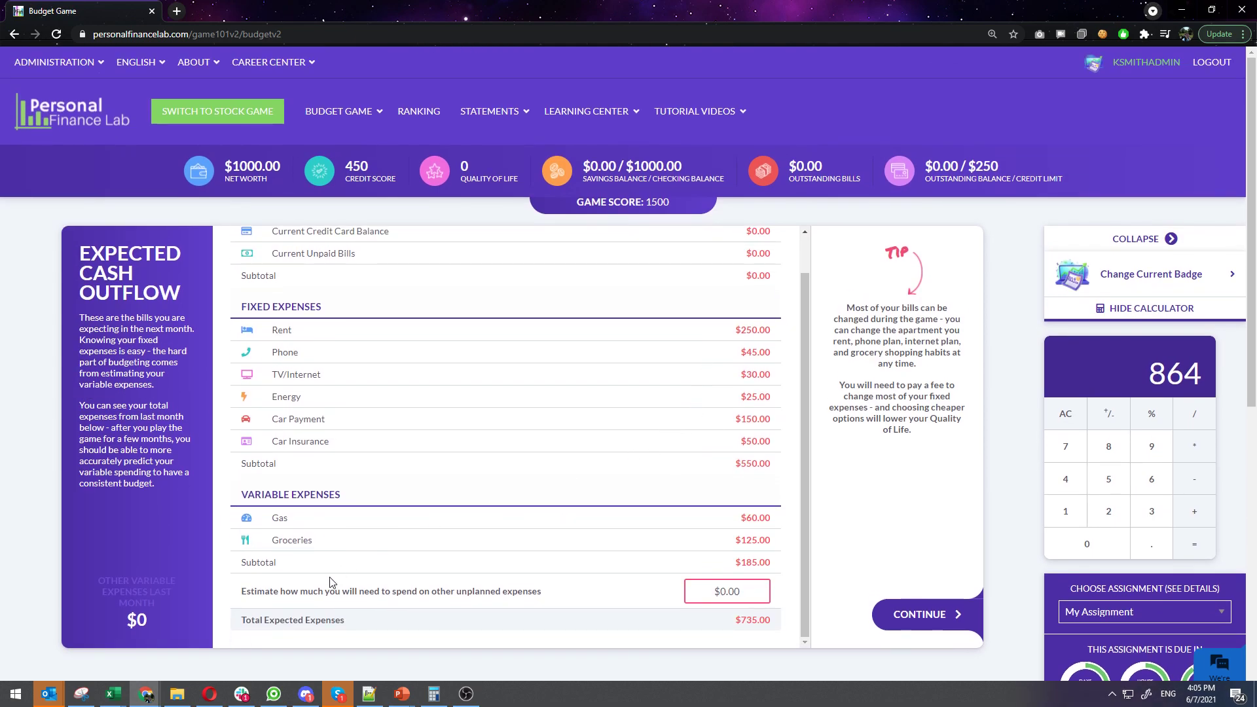
{"action": "triple_click", "coordinate": [304, 590]}
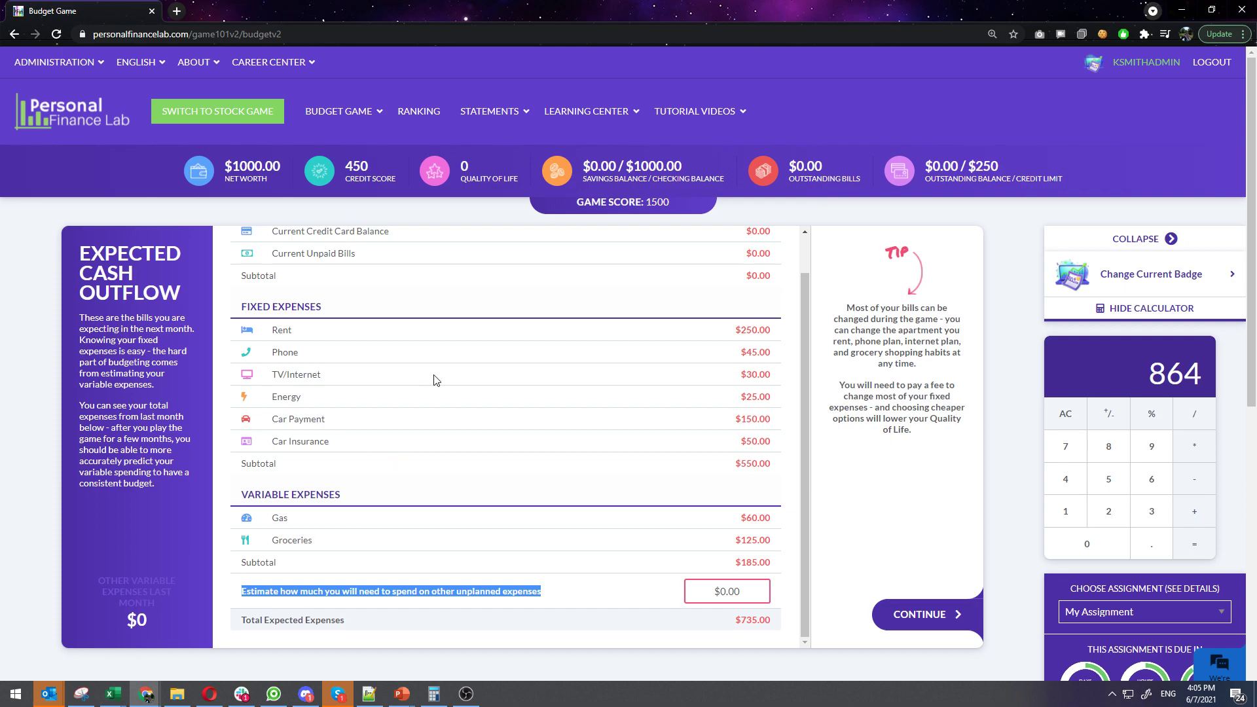
Set the estimate for other unplanned expenses to 150 and continue to the savings goal.
{"action": "left_click", "coordinate": [727, 593]}
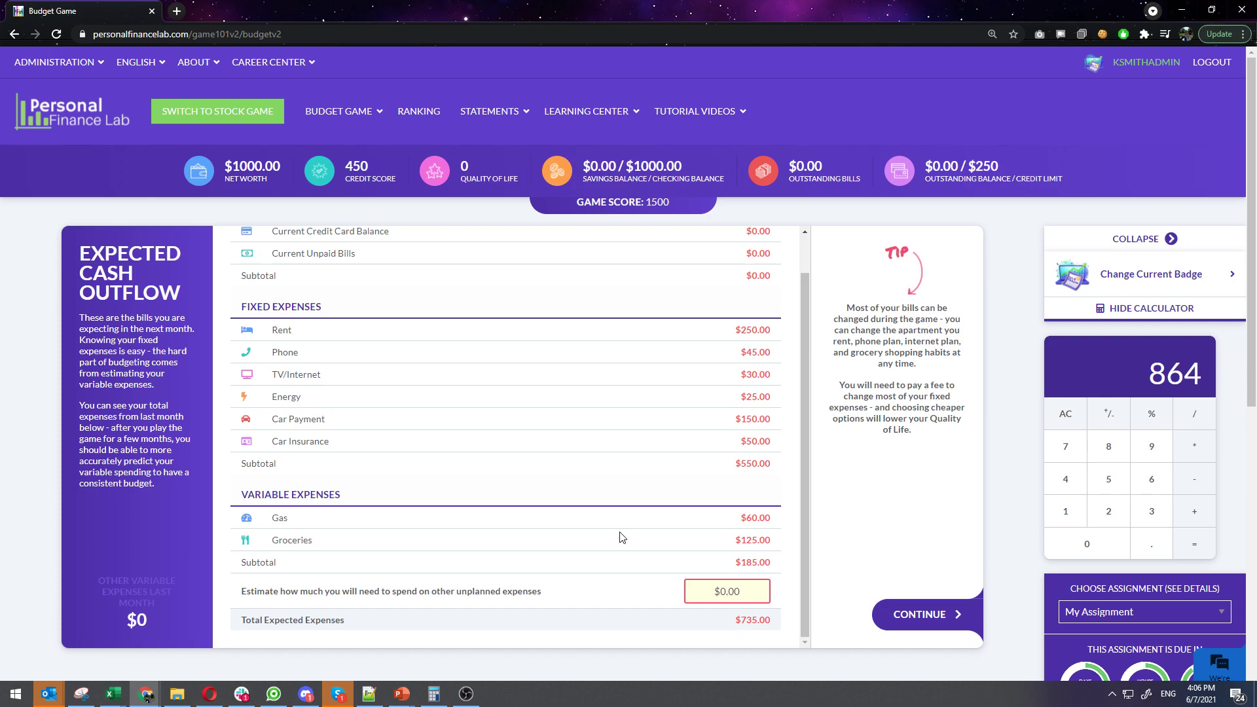
{"action": "key", "text": "ctrl+a"}
{"action": "type", "text": "150"}
{"action": "scroll", "coordinate": [622, 537], "scroll_direction": "down", "scroll_amount": 1}
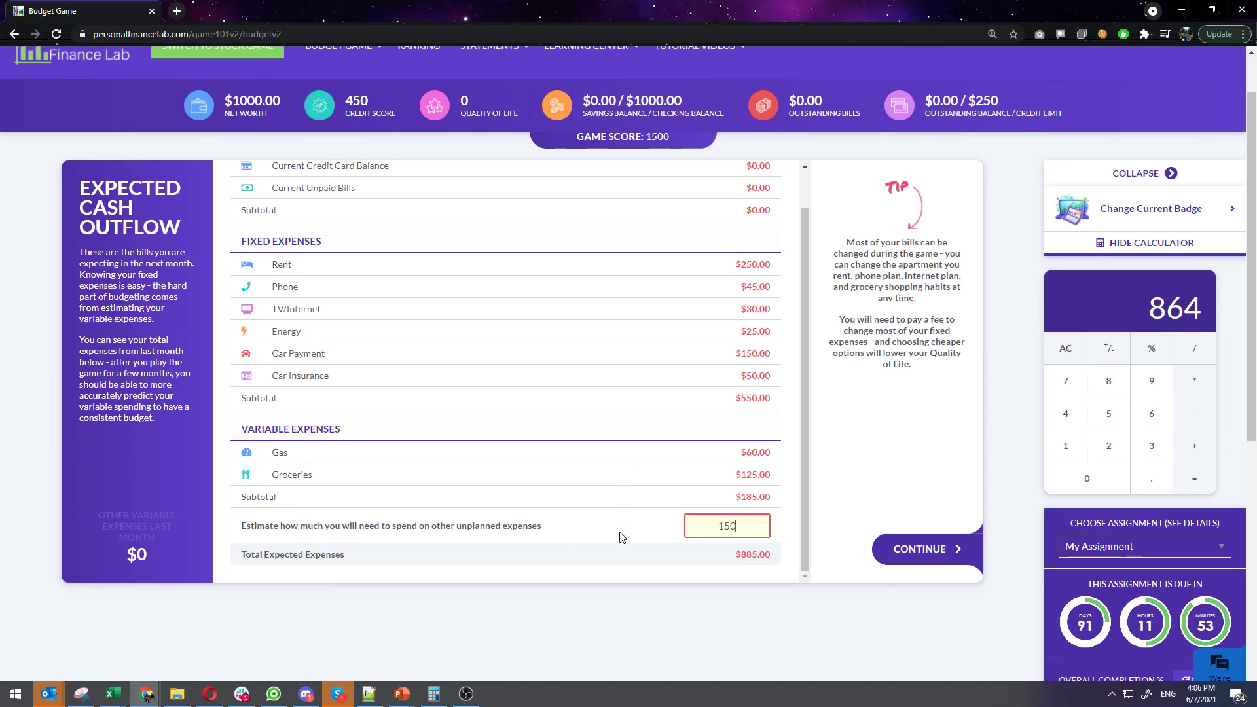
{"action": "left_click", "coordinate": [925, 550]}
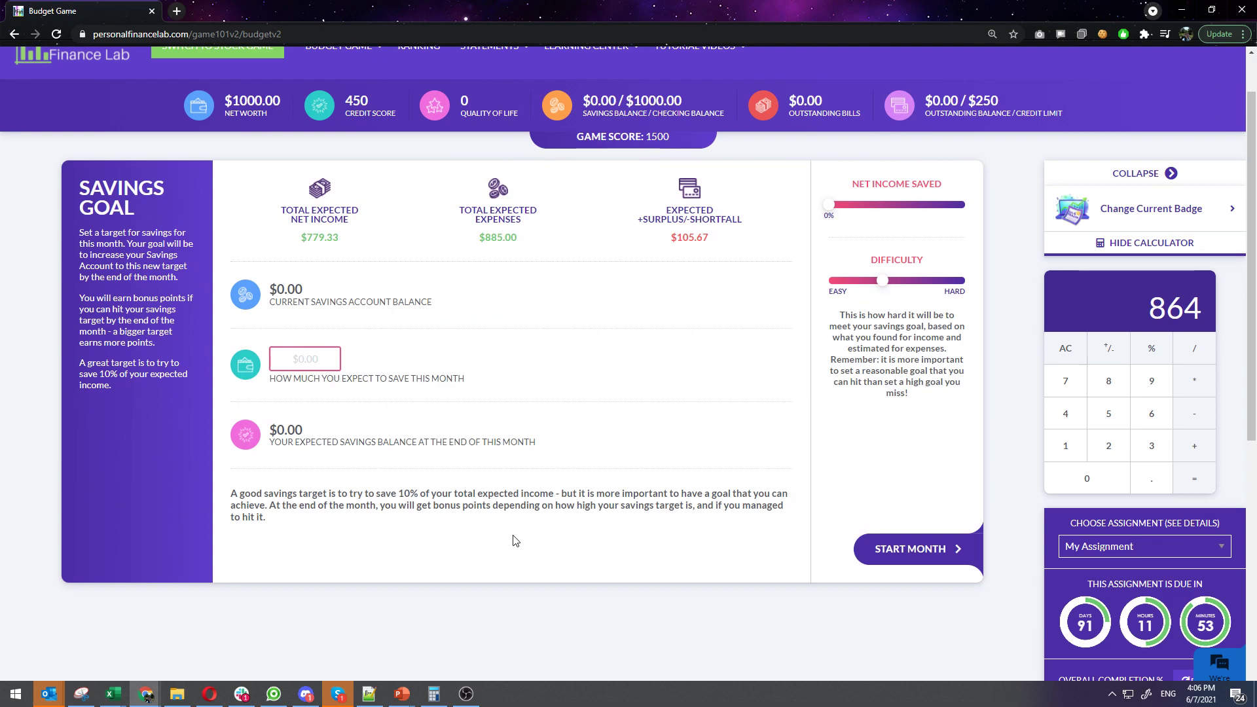
Compare expected income, expenses and shortfall, set the month's savings goal to 78 and start the month.
{"action": "left_click_drag", "start_coordinate": [306, 237], "coordinate": [348, 247]}
{"action": "left_click_drag", "start_coordinate": [485, 238], "coordinate": [522, 238]}
{"action": "left_click_drag", "start_coordinate": [677, 237], "coordinate": [714, 239]}
{"action": "left_click", "coordinate": [301, 362]}
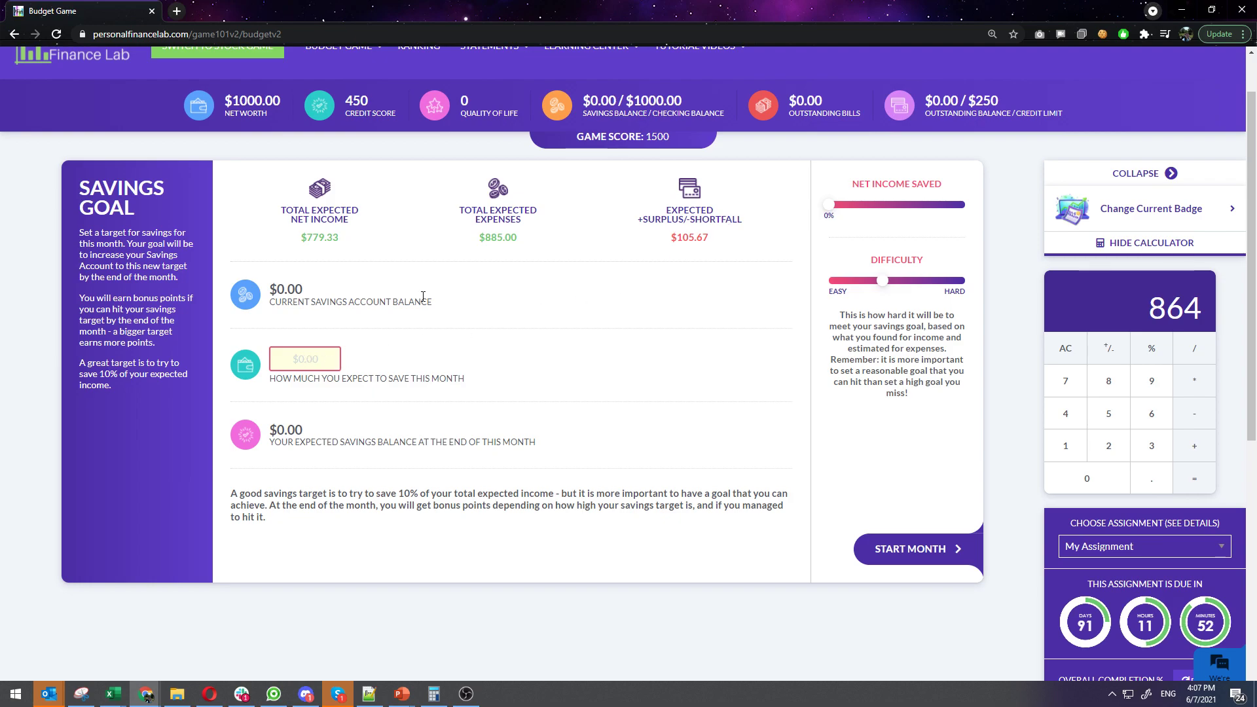
{"action": "type", "text": "78"}
{"action": "left_click", "coordinate": [535, 364]}
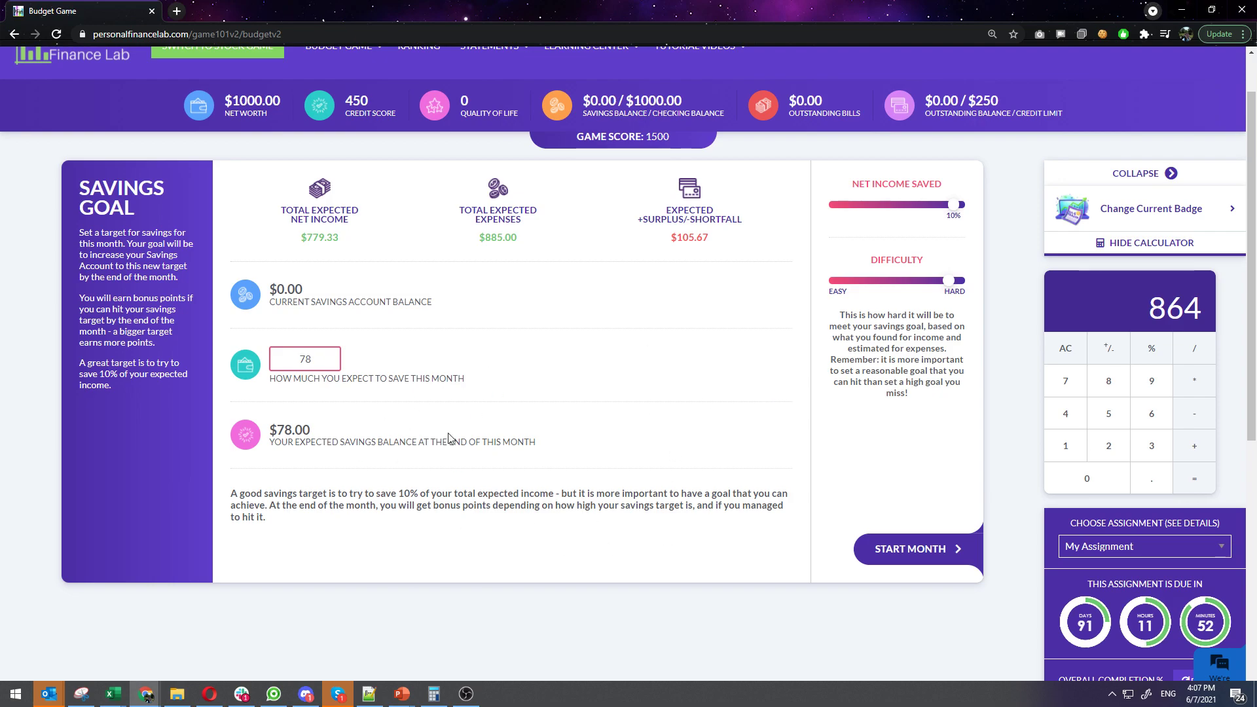
{"action": "left_click", "coordinate": [925, 555]}
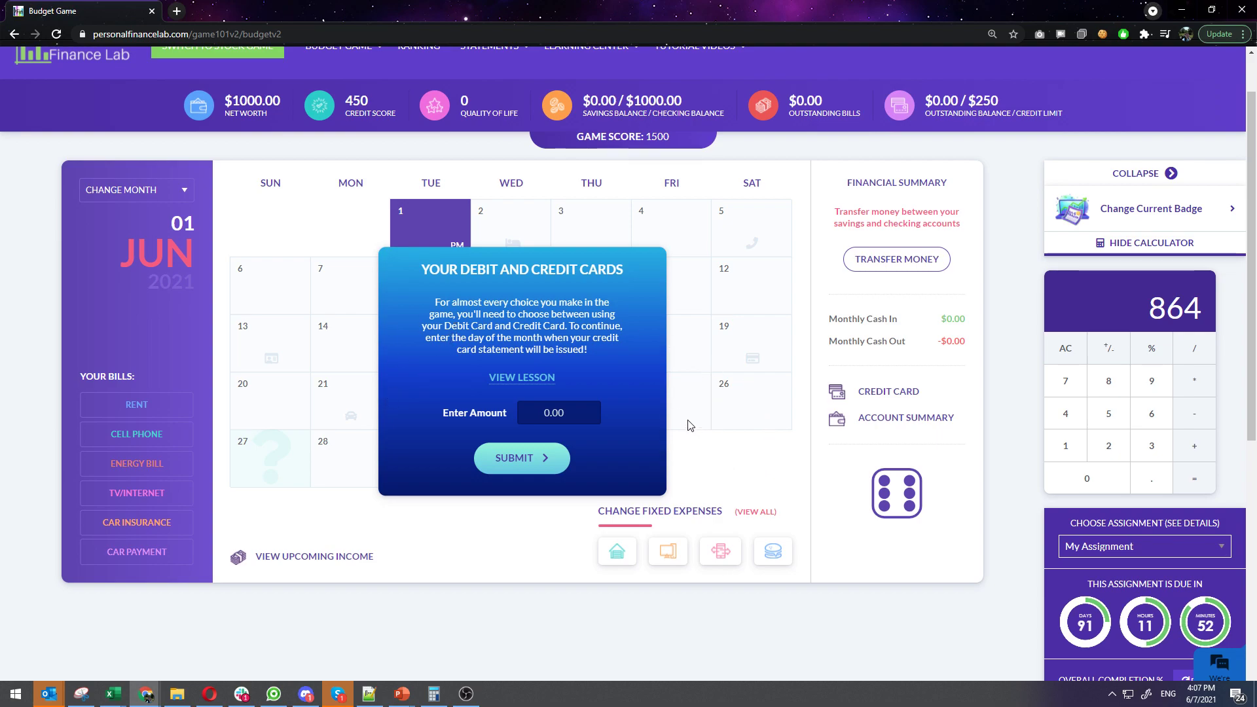
Read the lesson on debit and credit cards to its end for the statement issue date, and return to the game.
{"action": "left_click", "coordinate": [534, 378]}
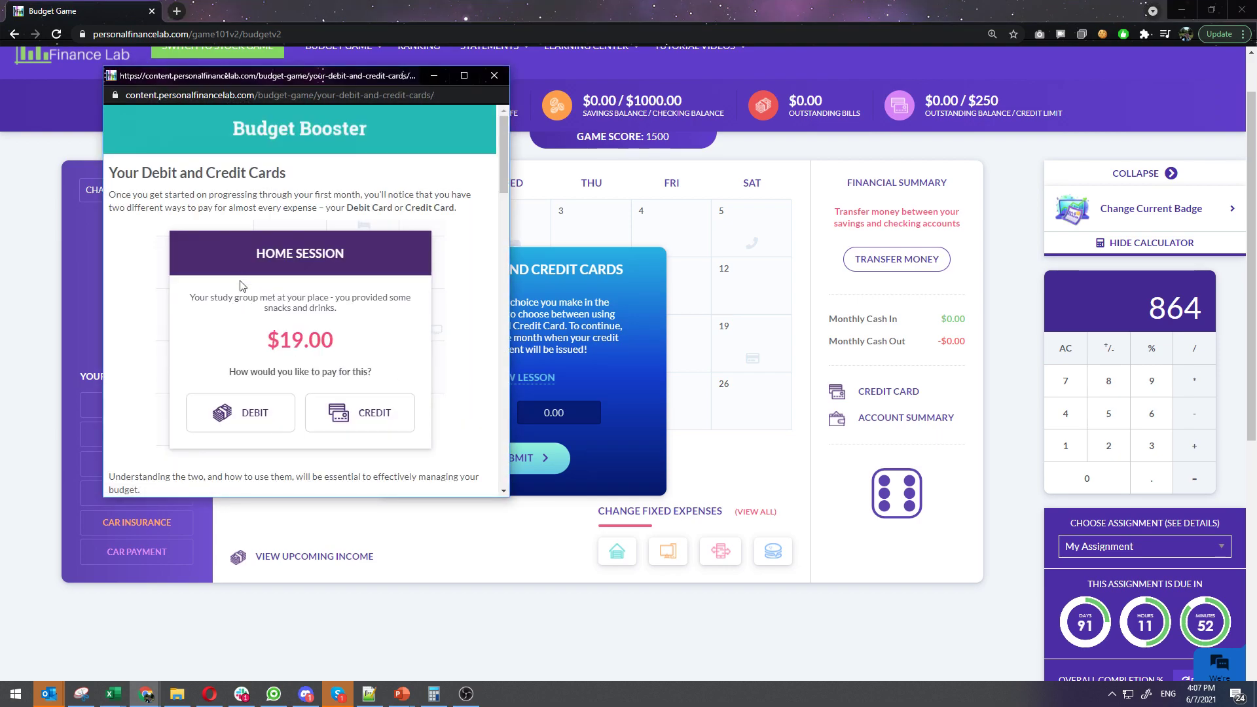
{"action": "scroll", "coordinate": [228, 305], "scroll_direction": "down", "scroll_amount": 10}
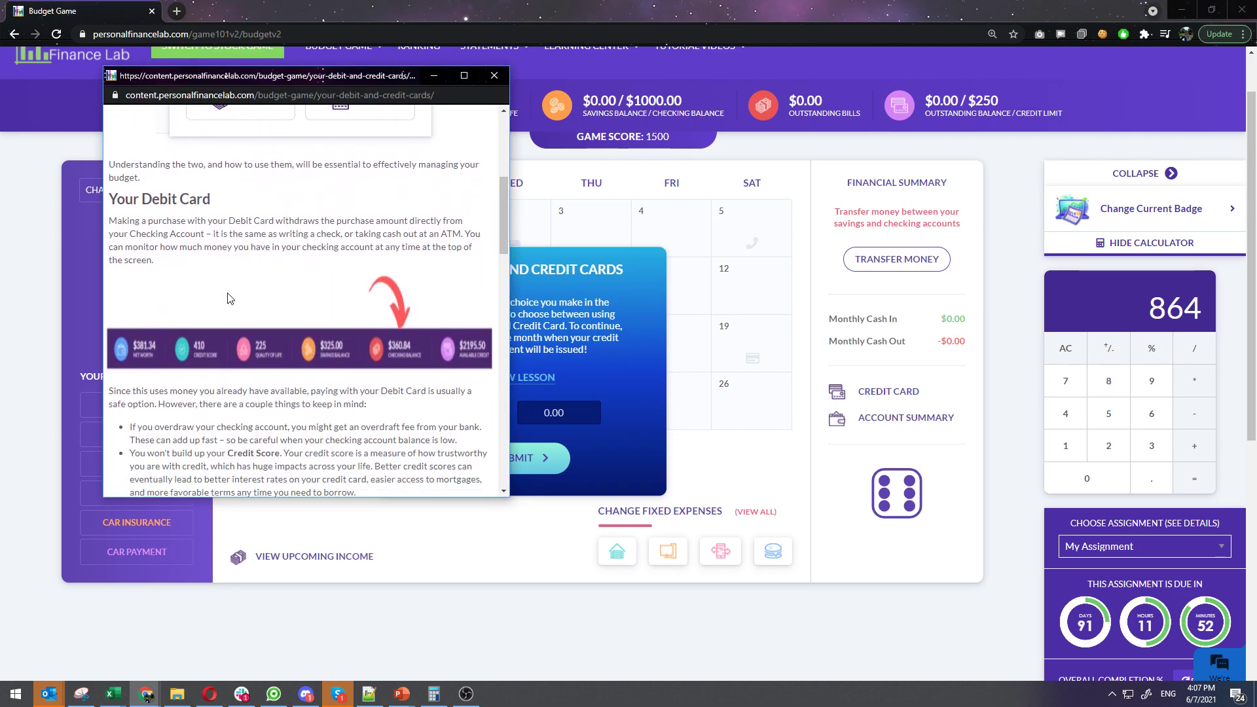
{"action": "scroll", "coordinate": [230, 288], "scroll_direction": "down", "scroll_amount": 6}
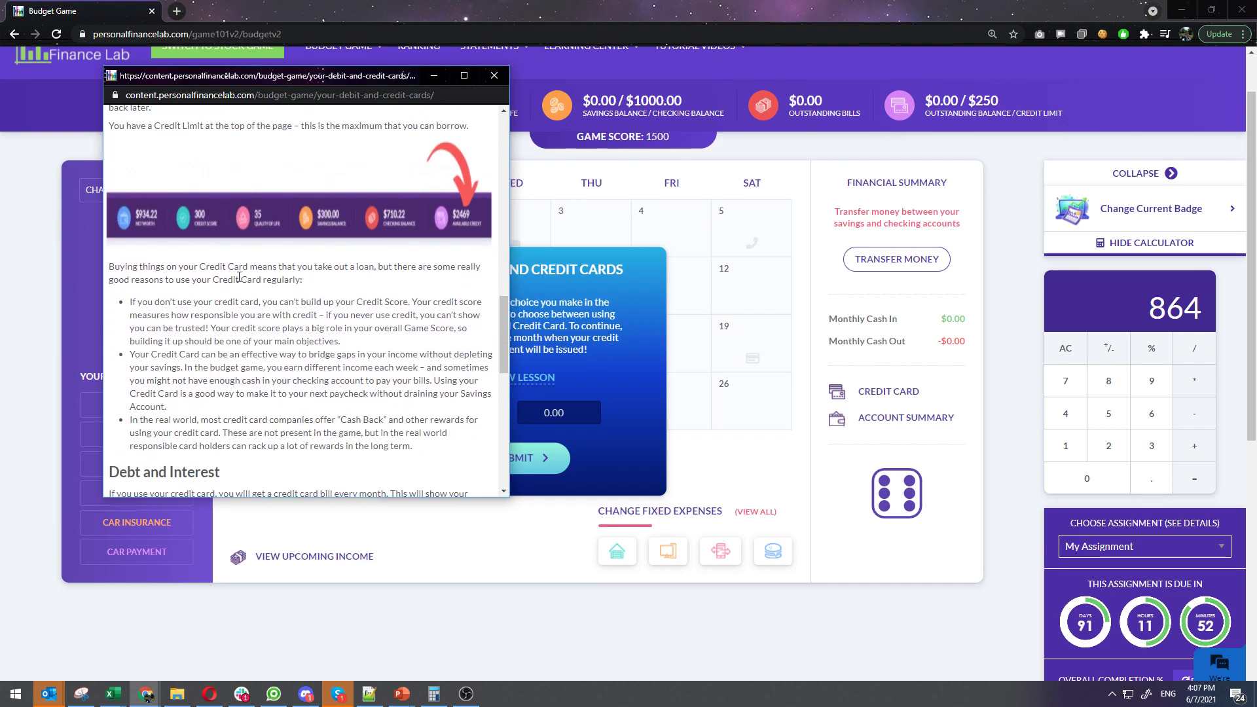
{"action": "scroll", "coordinate": [426, 285], "scroll_direction": "down", "scroll_amount": 10}
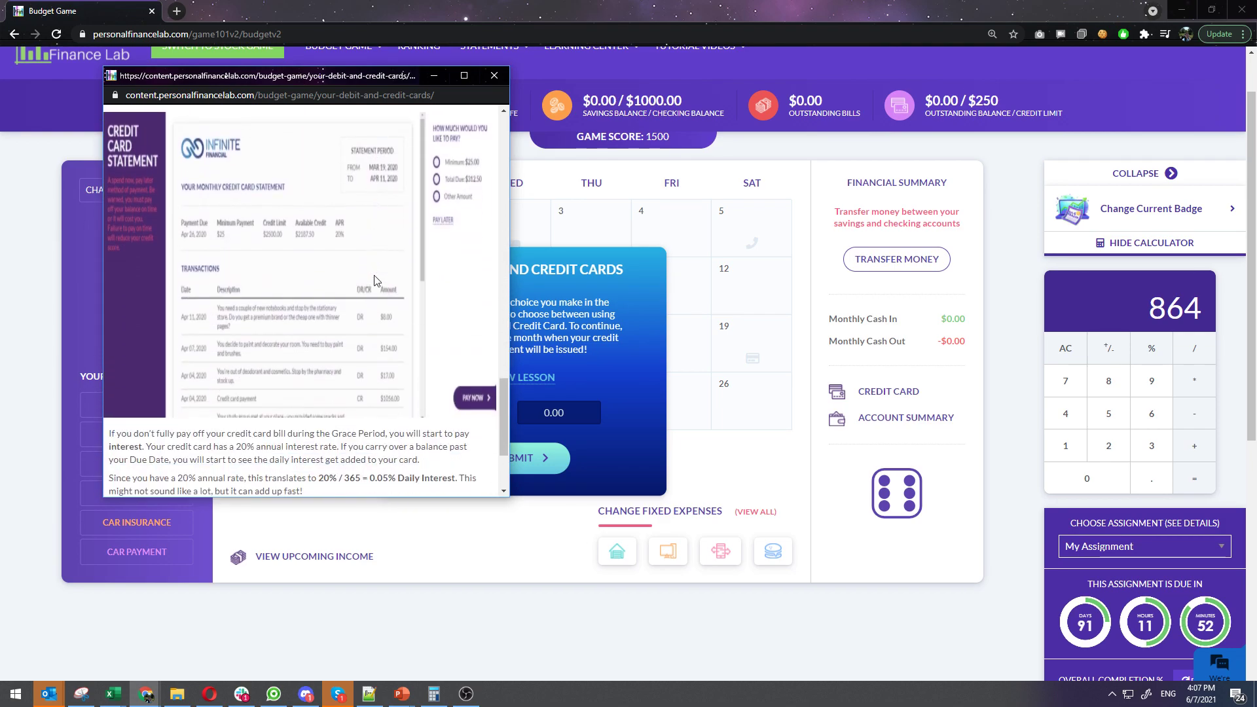
{"action": "scroll", "coordinate": [369, 280], "scroll_direction": "down", "scroll_amount": 1}
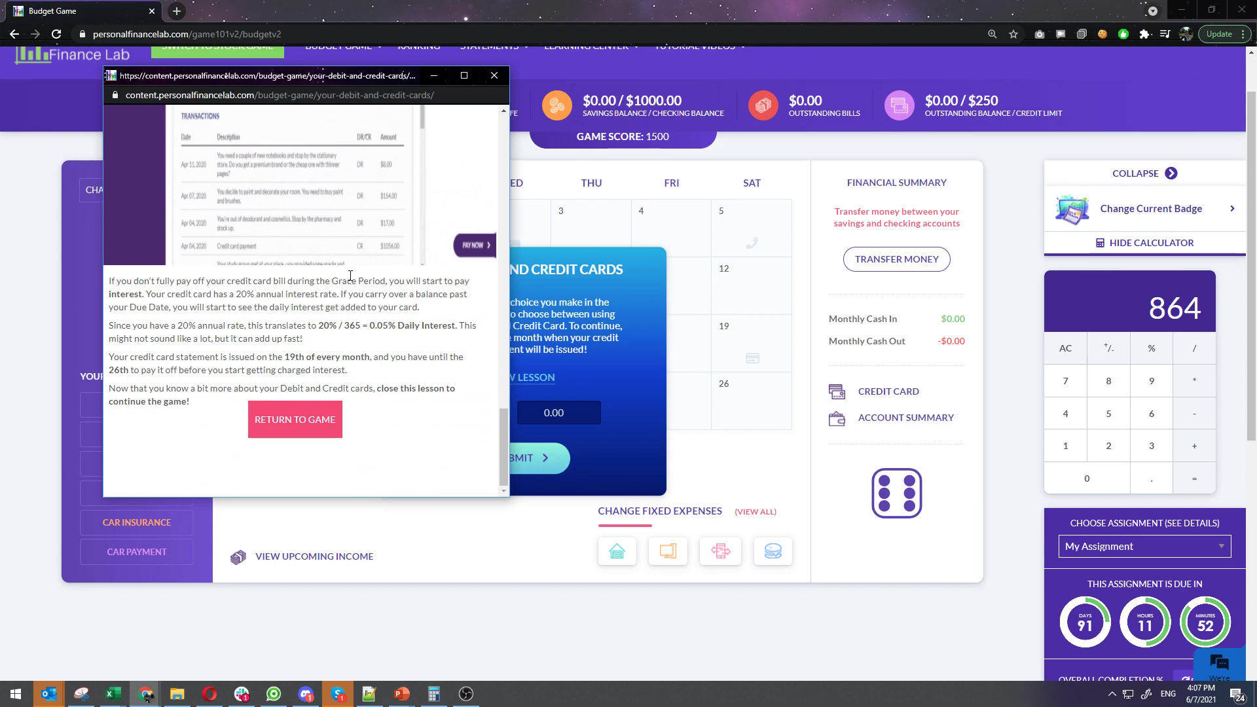
{"action": "left_click", "coordinate": [306, 434]}
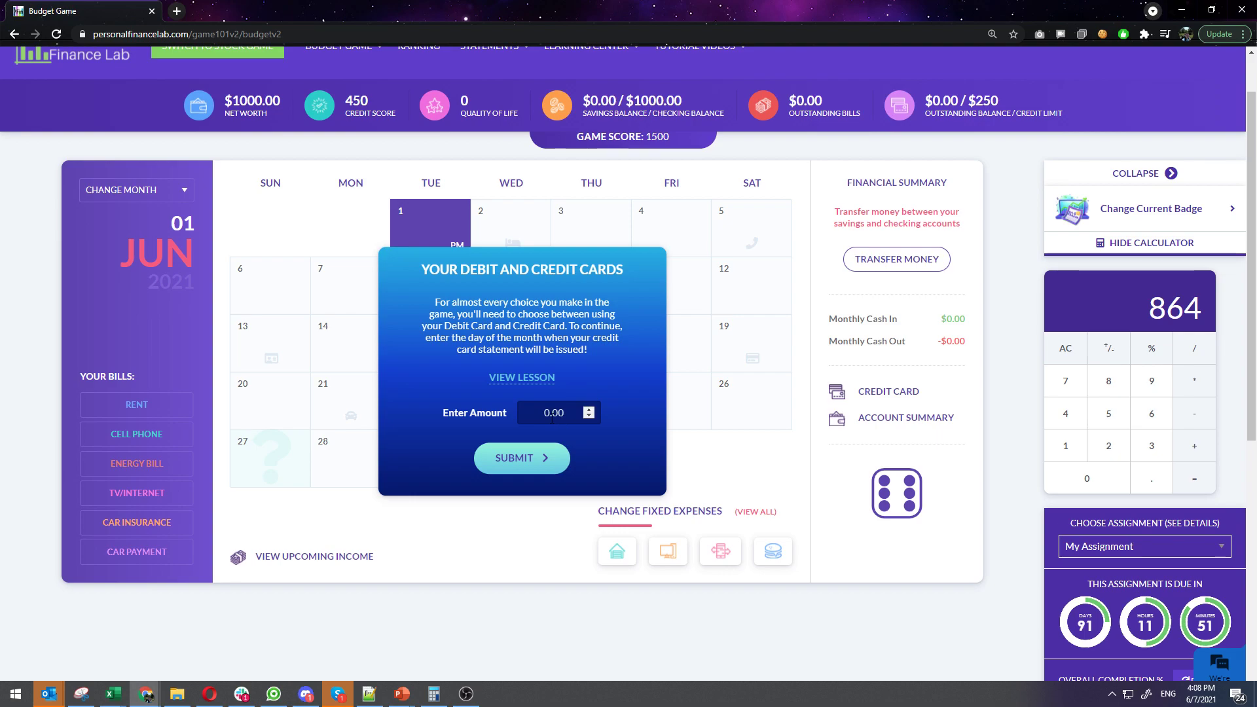
Submit 19 as the day of the month the credit card statement is issued and continue the game.
{"action": "type", "text": "19"}
{"action": "left_click", "coordinate": [524, 459]}
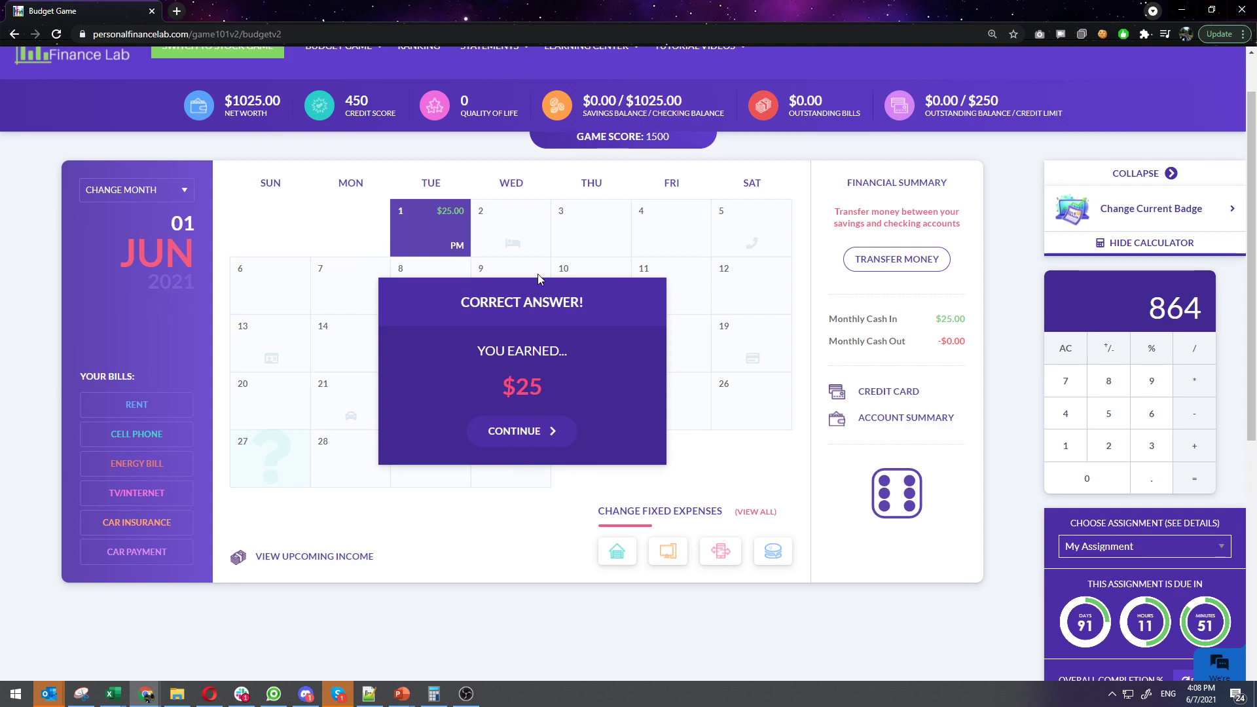
{"action": "left_click", "coordinate": [536, 432]}
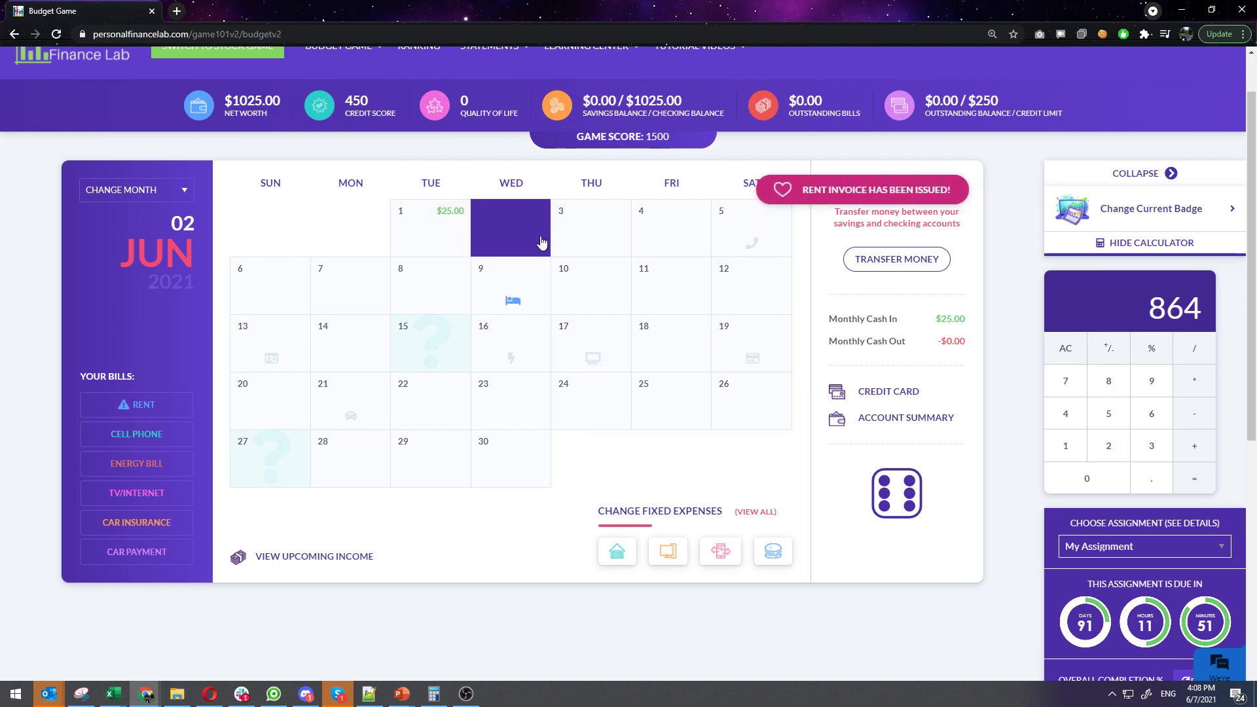
Choose the cheap watch in the Tick Tock event and spend the weekend's extra time studying.
{"action": "mouse_move", "coordinate": [517, 306]}
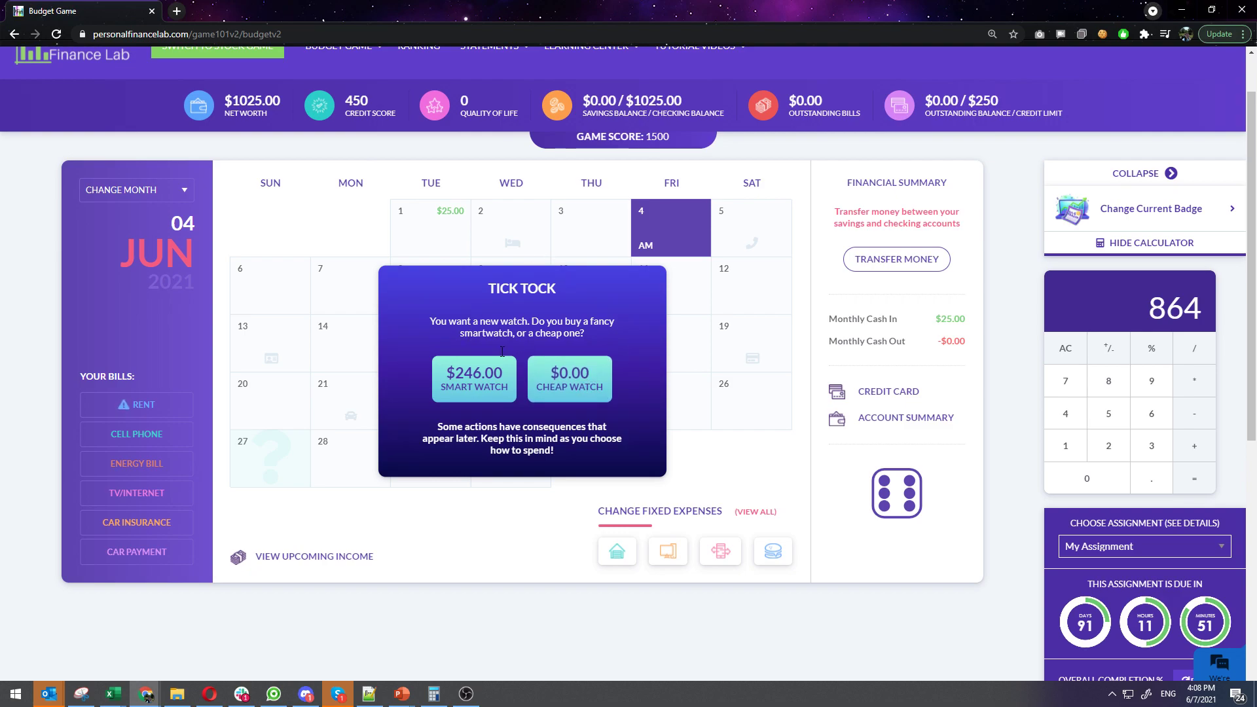
{"action": "left_click", "coordinate": [569, 371]}
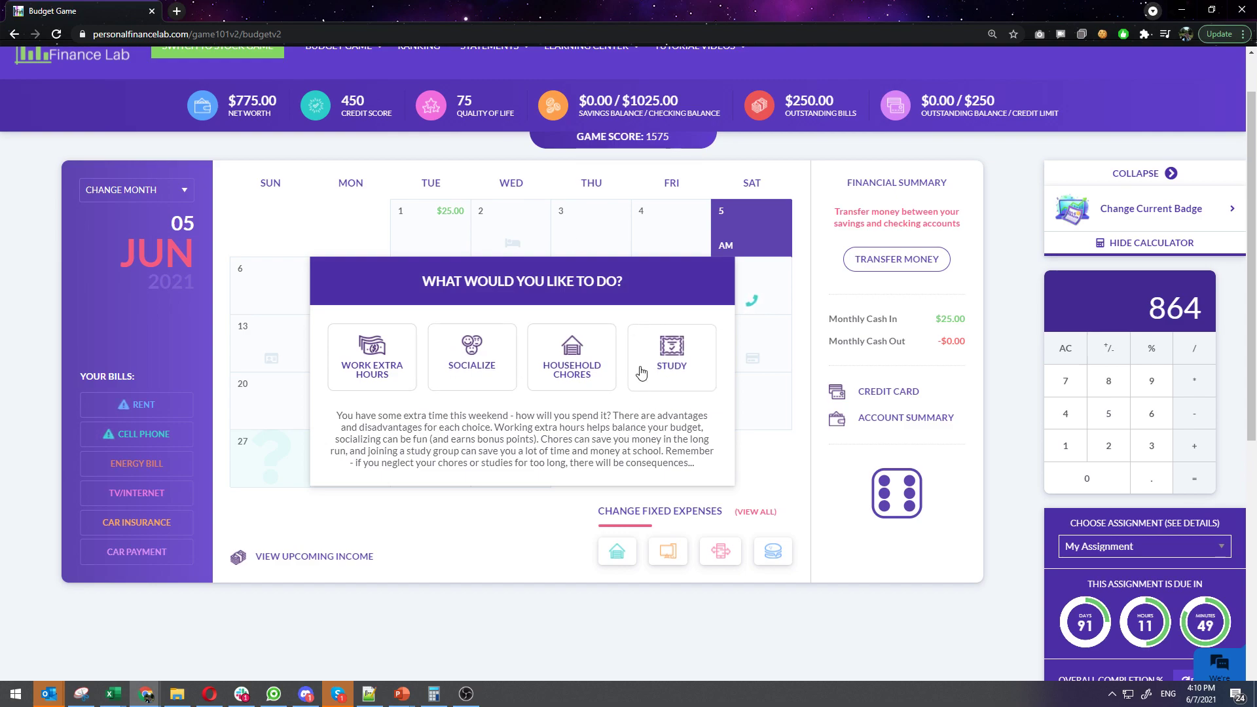
{"action": "left_click", "coordinate": [670, 357]}
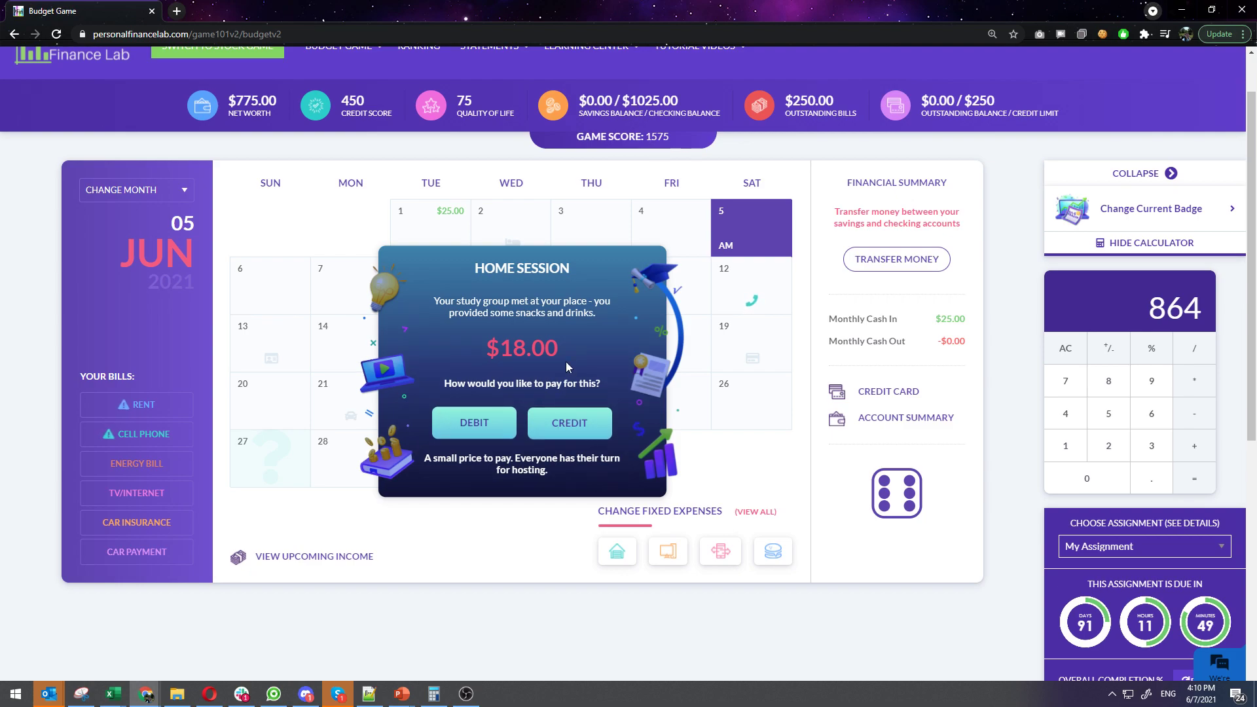
Pay for the Home Session study-group snacks by credit and the main grocery trip by debit.
{"action": "left_click", "coordinate": [577, 429]}
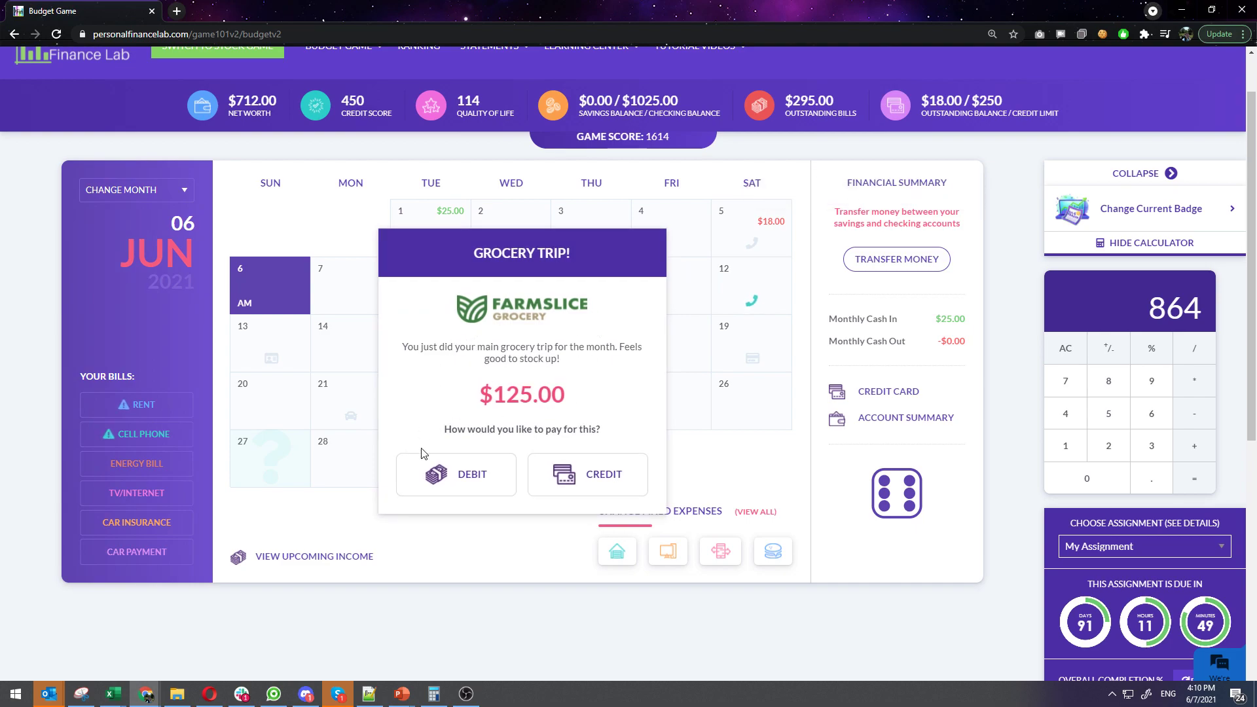
{"action": "left_click", "coordinate": [462, 483]}
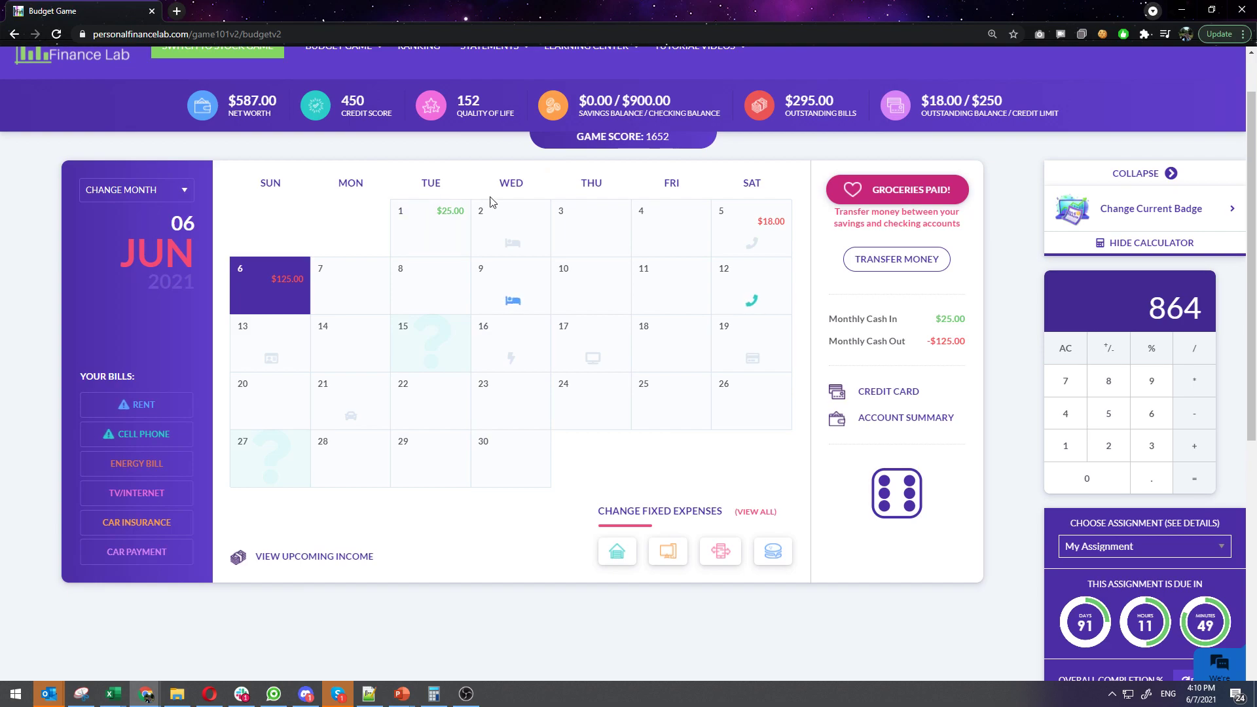
Buy the $75.00 box of chocolates from the little sister in the Sweet Family event, paying by debit.
{"action": "mouse_move", "coordinate": [513, 304]}
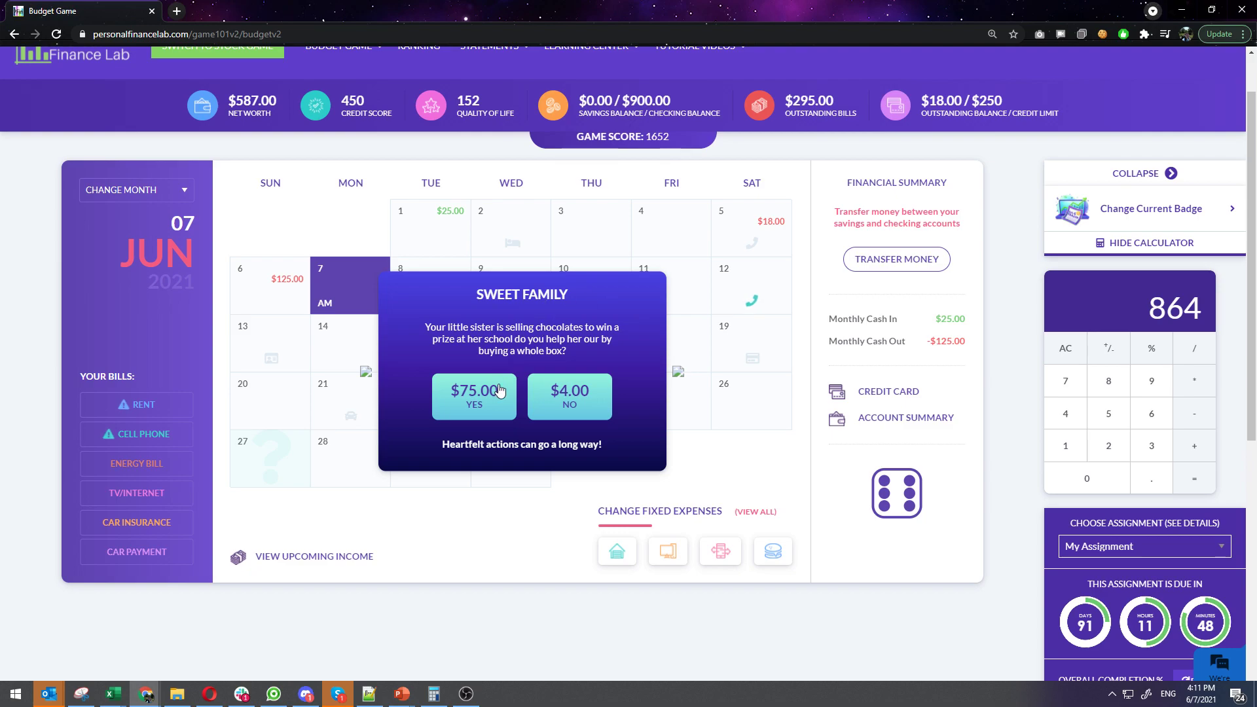
{"action": "left_click", "coordinate": [476, 407]}
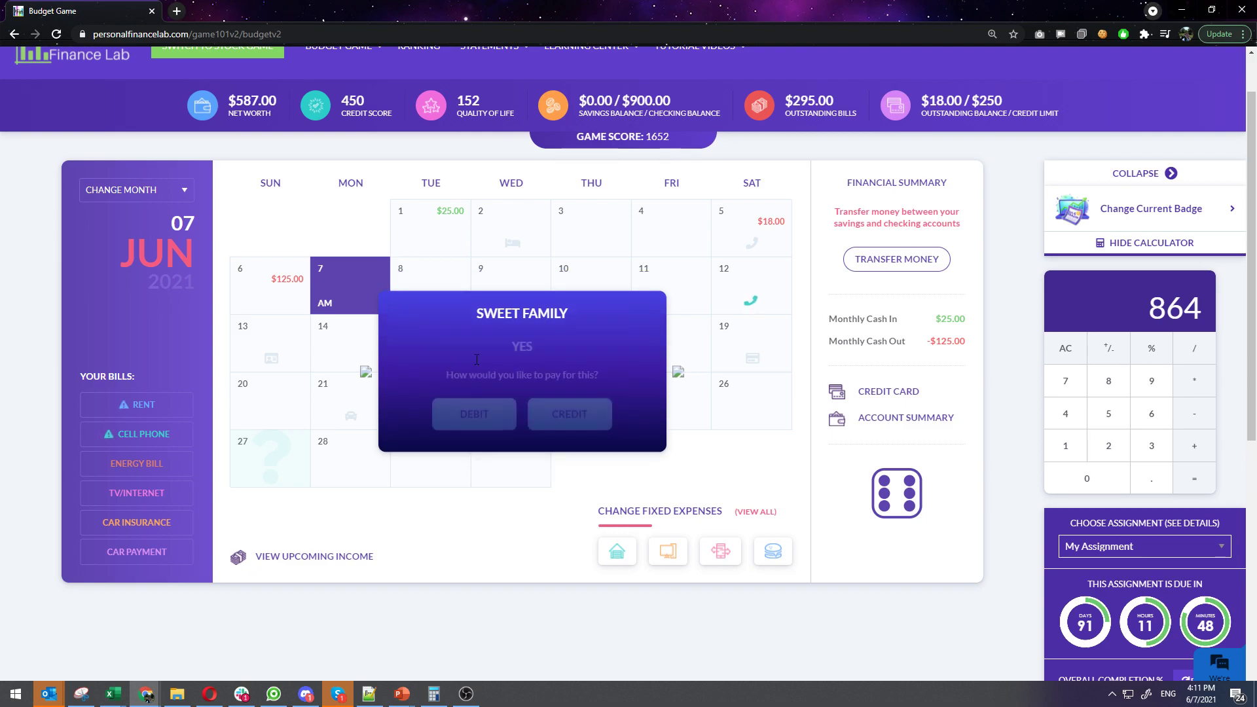
{"action": "left_click", "coordinate": [467, 422]}
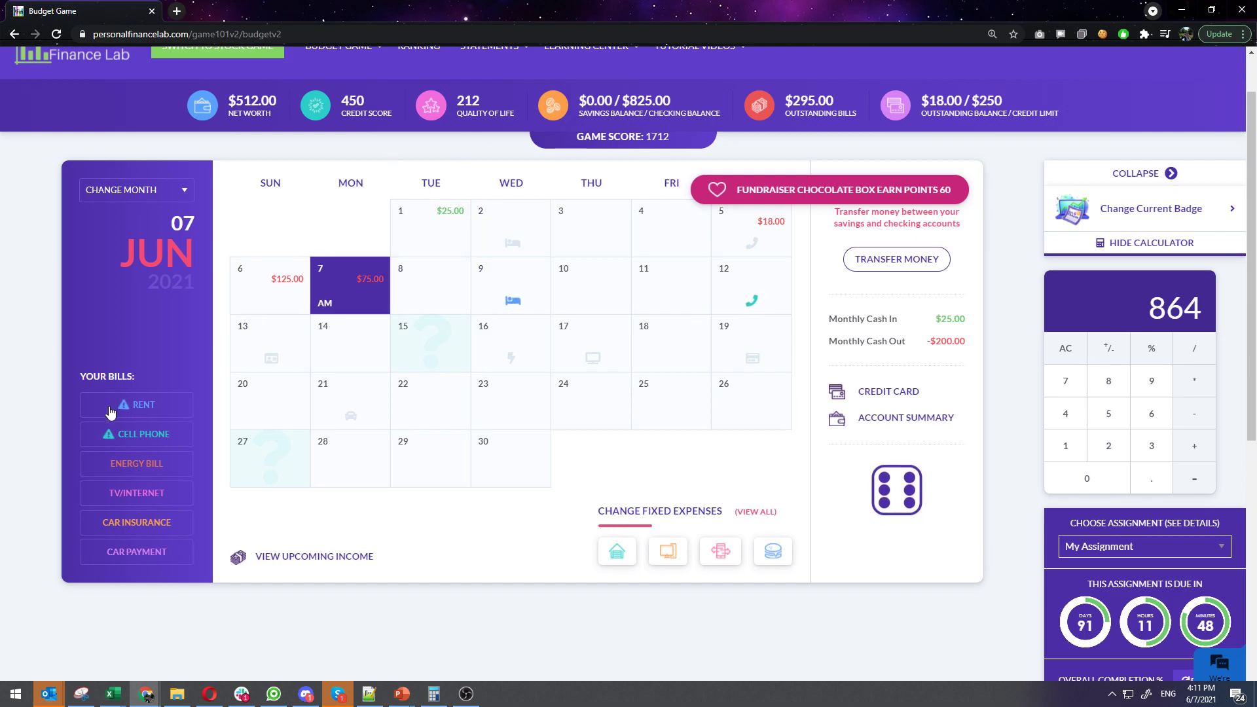
Pay the full June rent of 250 by debit.
{"action": "left_click", "coordinate": [145, 403]}
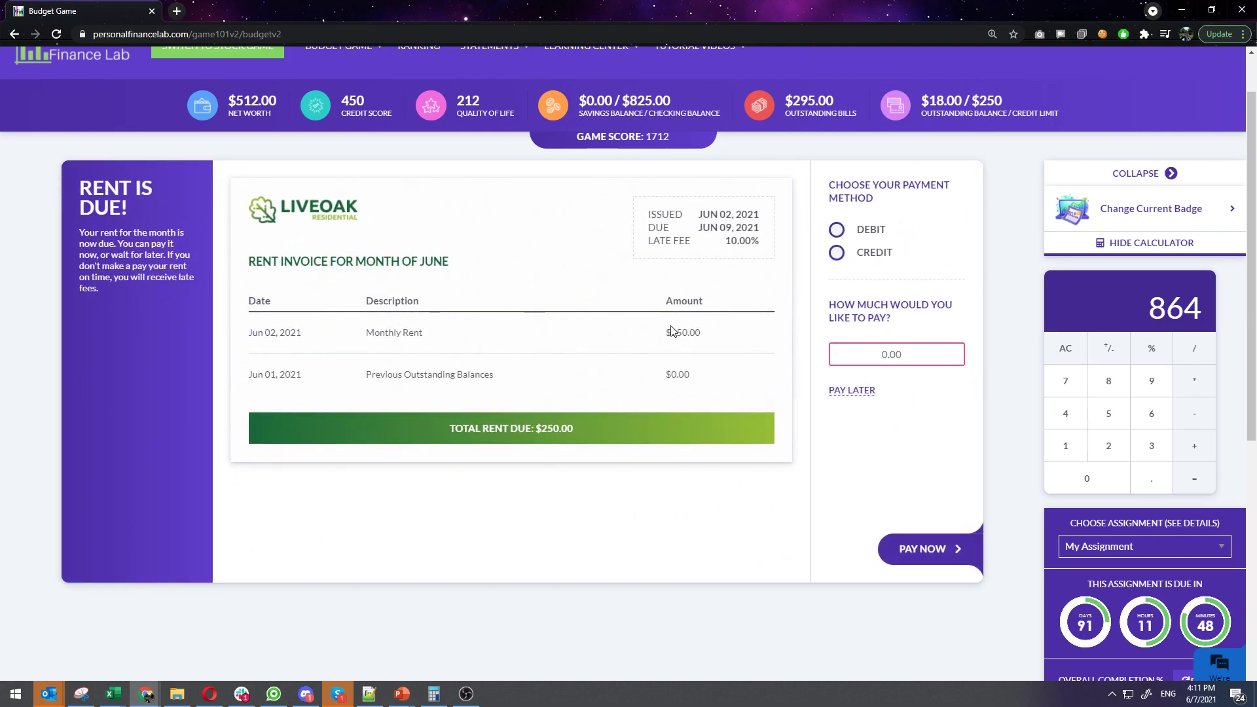
{"action": "left_click_drag", "start_coordinate": [663, 335], "coordinate": [704, 337]}
{"action": "left_click", "coordinate": [714, 338]}
{"action": "left_click", "coordinate": [837, 232]}
{"action": "left_click", "coordinate": [891, 354]}
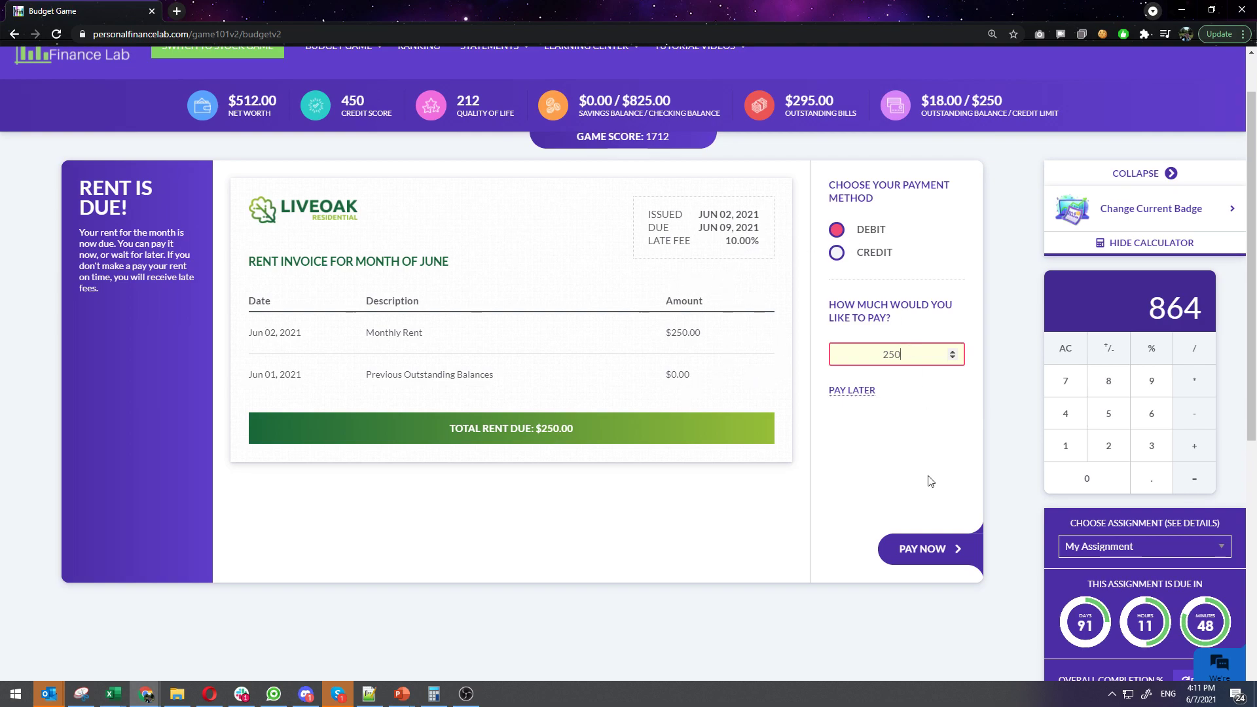
{"action": "left_click", "coordinate": [927, 549]}
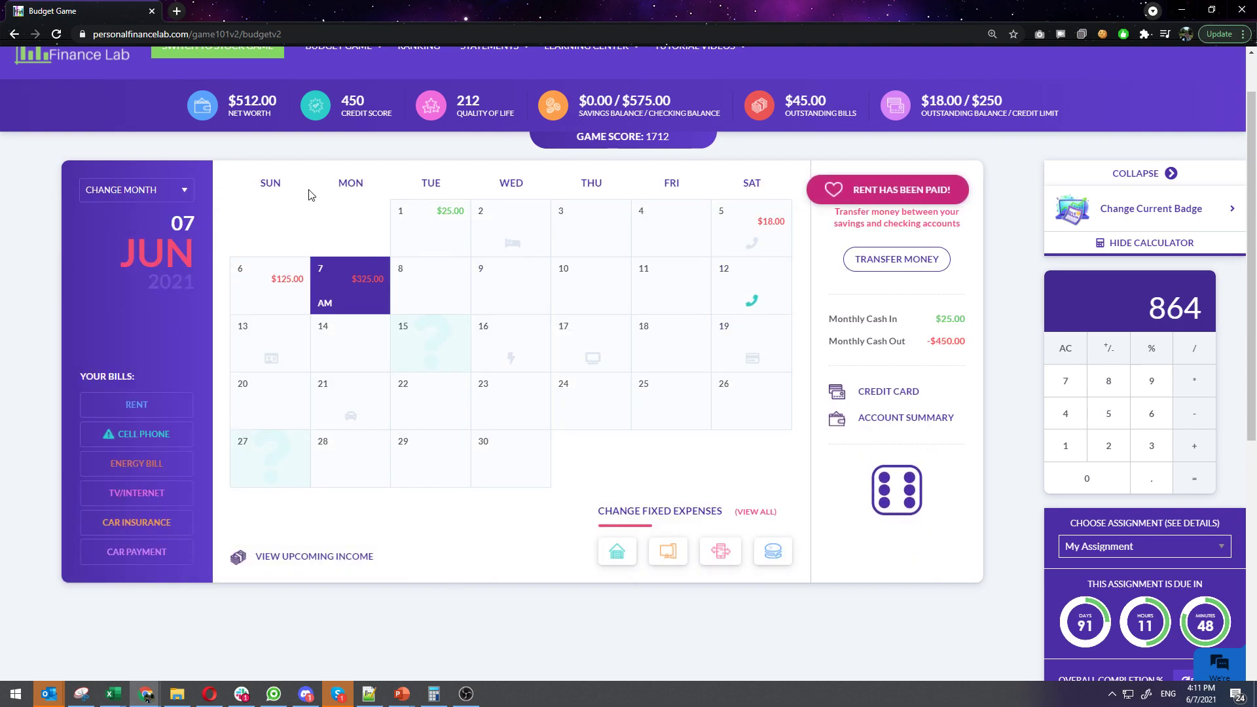
Pay the credit card's total due of $18.00 and check the outstanding balance against the credit limit.
{"action": "left_click", "coordinate": [892, 393]}
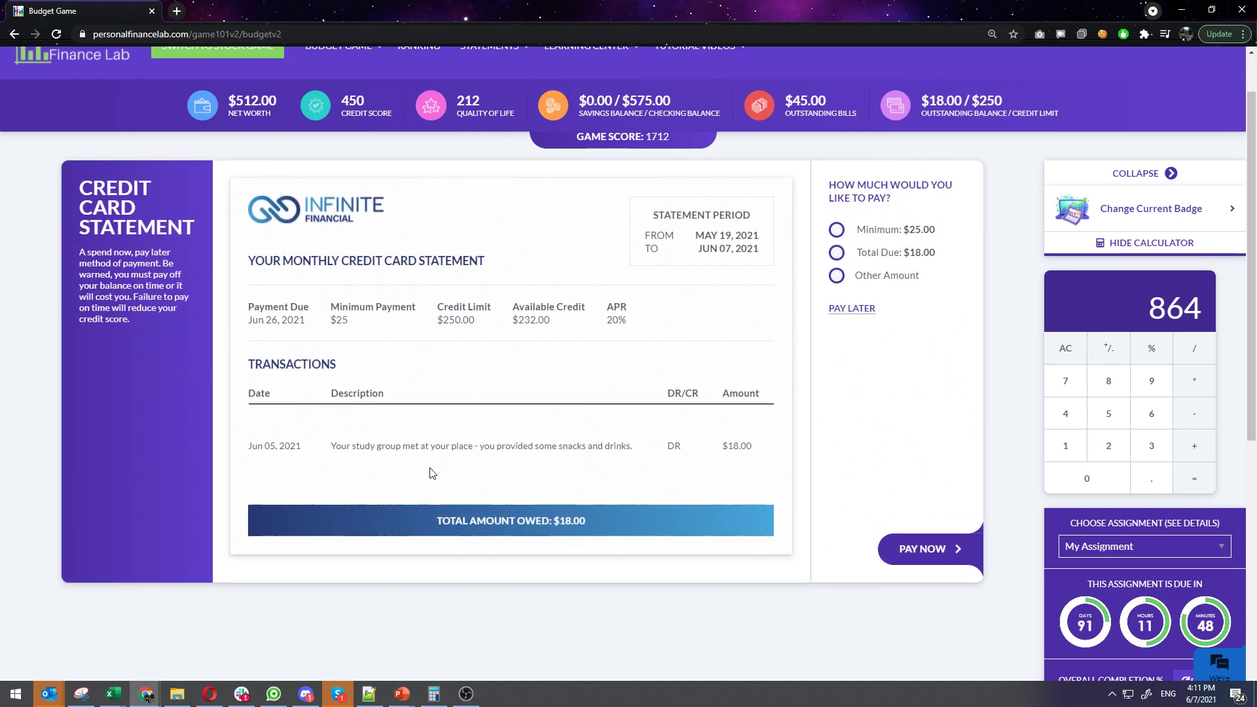
{"action": "left_click", "coordinate": [844, 255]}
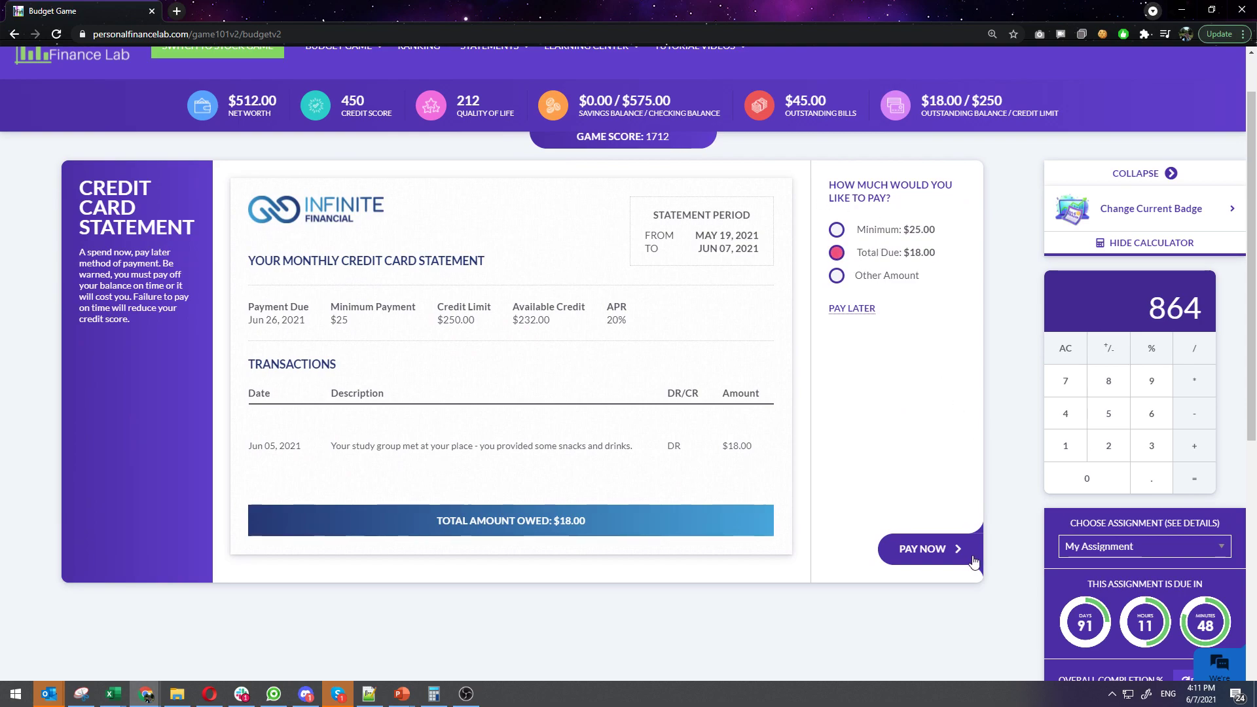
{"action": "left_click", "coordinate": [930, 554]}
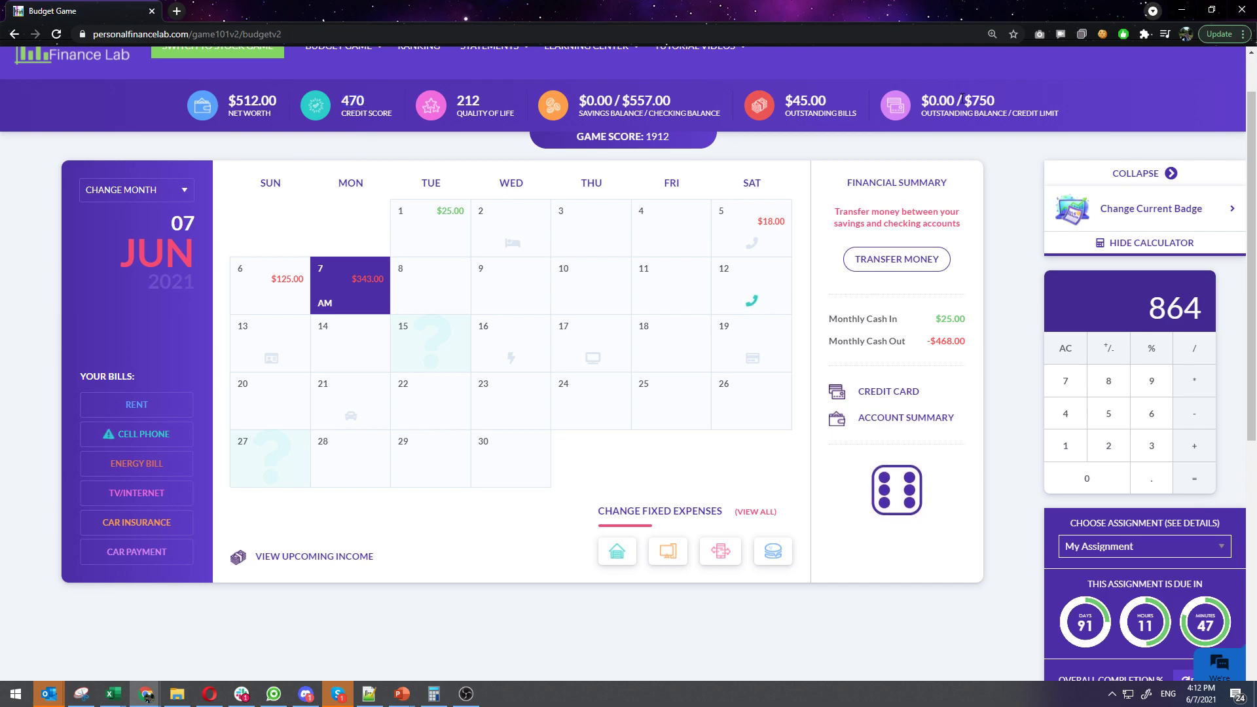
{"action": "left_click_drag", "start_coordinate": [966, 103], "coordinate": [998, 105]}
{"action": "left_click_drag", "start_coordinate": [933, 101], "coordinate": [956, 98]}
{"action": "left_click", "coordinate": [1035, 109]}
Roll the die to advance and replace the broken book bag with the $30.00 nylon bag, paying by debit.
{"action": "left_click", "coordinate": [879, 488]}
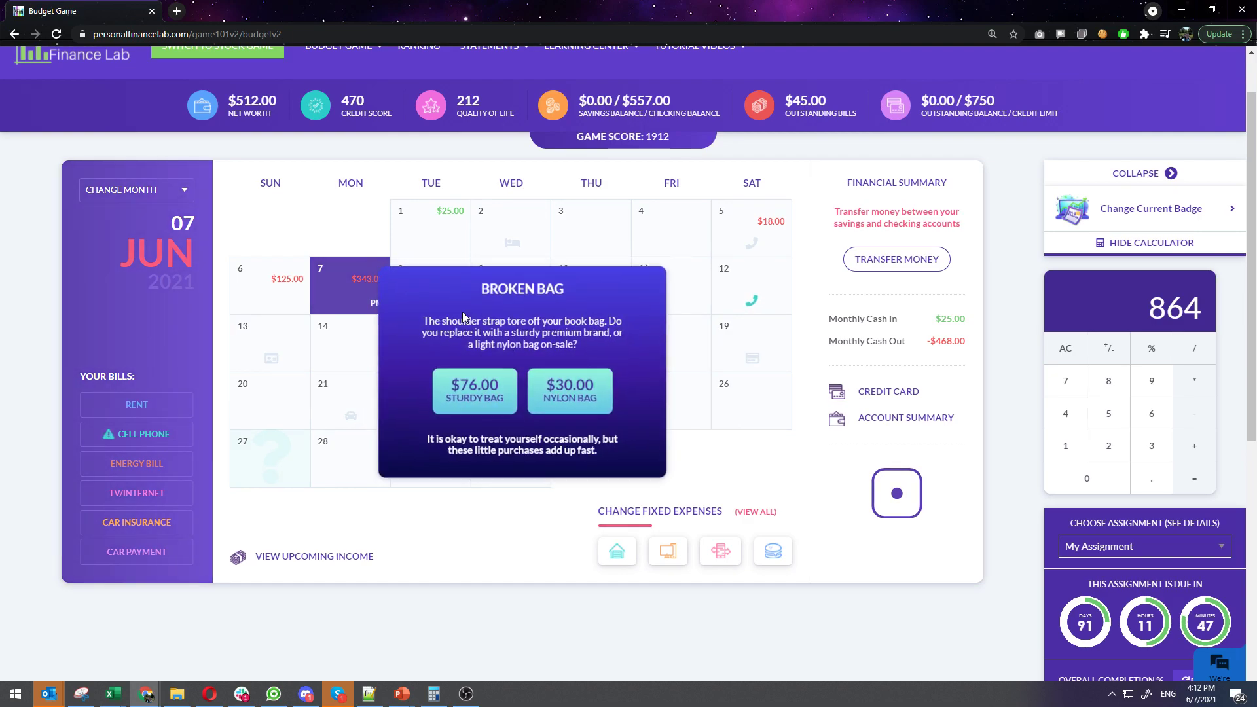
{"action": "left_click", "coordinate": [585, 379]}
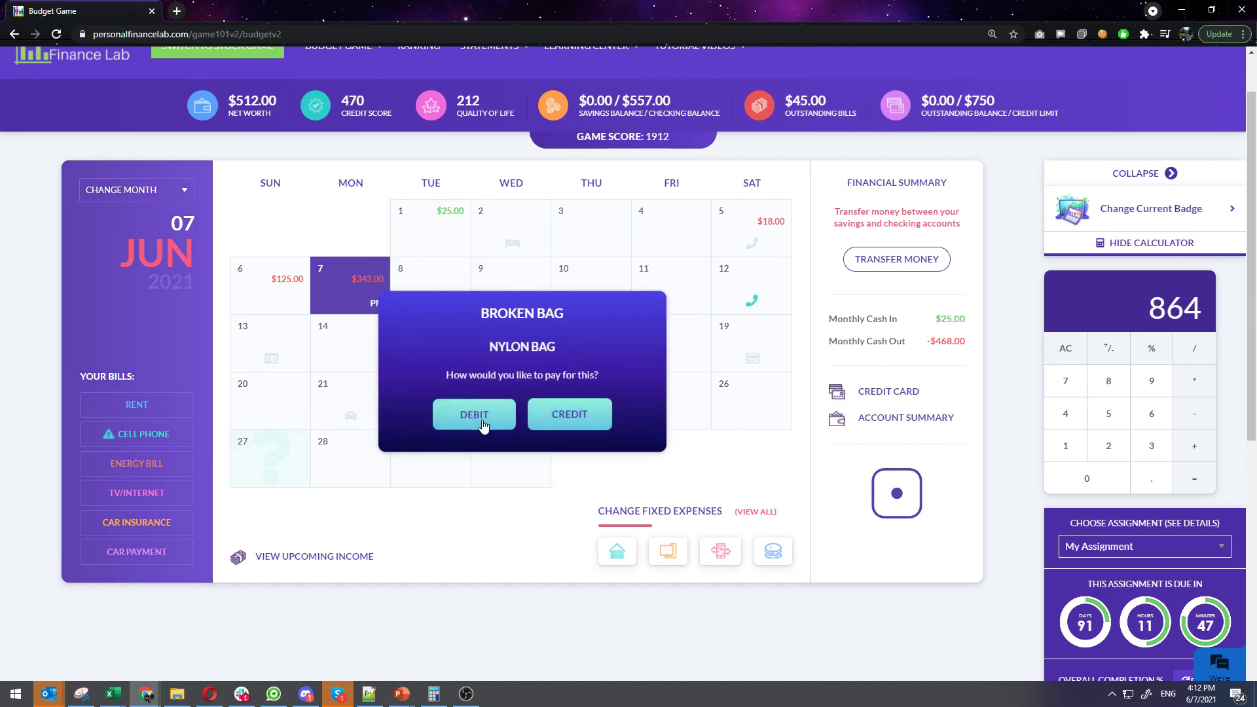
{"action": "left_click", "coordinate": [770, 357]}
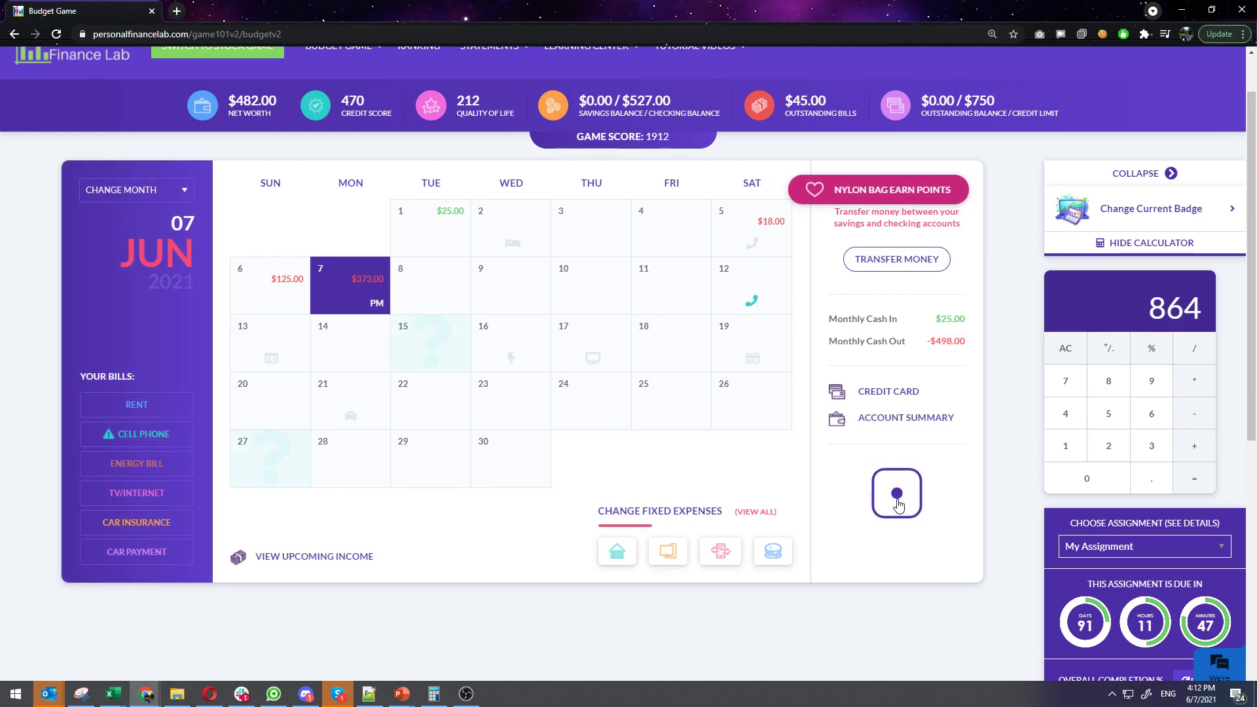
Roll again and choose the $24.00 nylon bag in the Nail vs Bag event, paying by debit.
{"action": "left_click", "coordinate": [894, 493]}
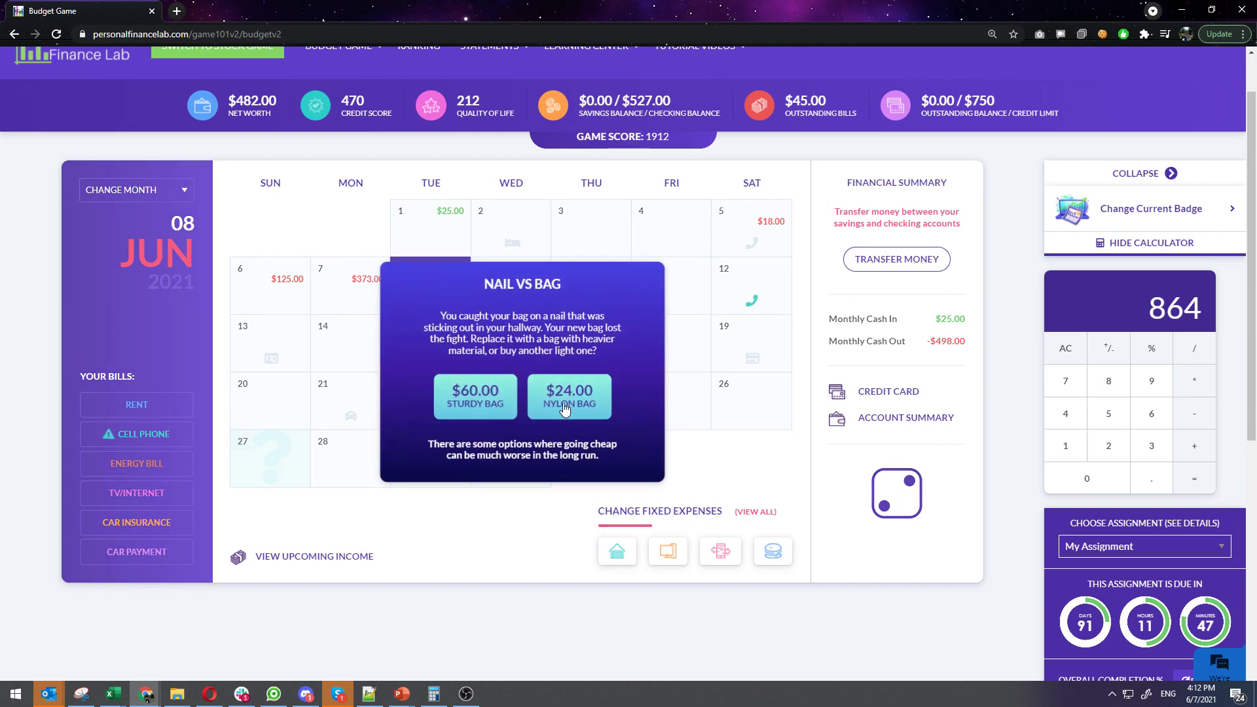
{"action": "left_click", "coordinate": [543, 406]}
{"action": "left_click", "coordinate": [481, 416]}
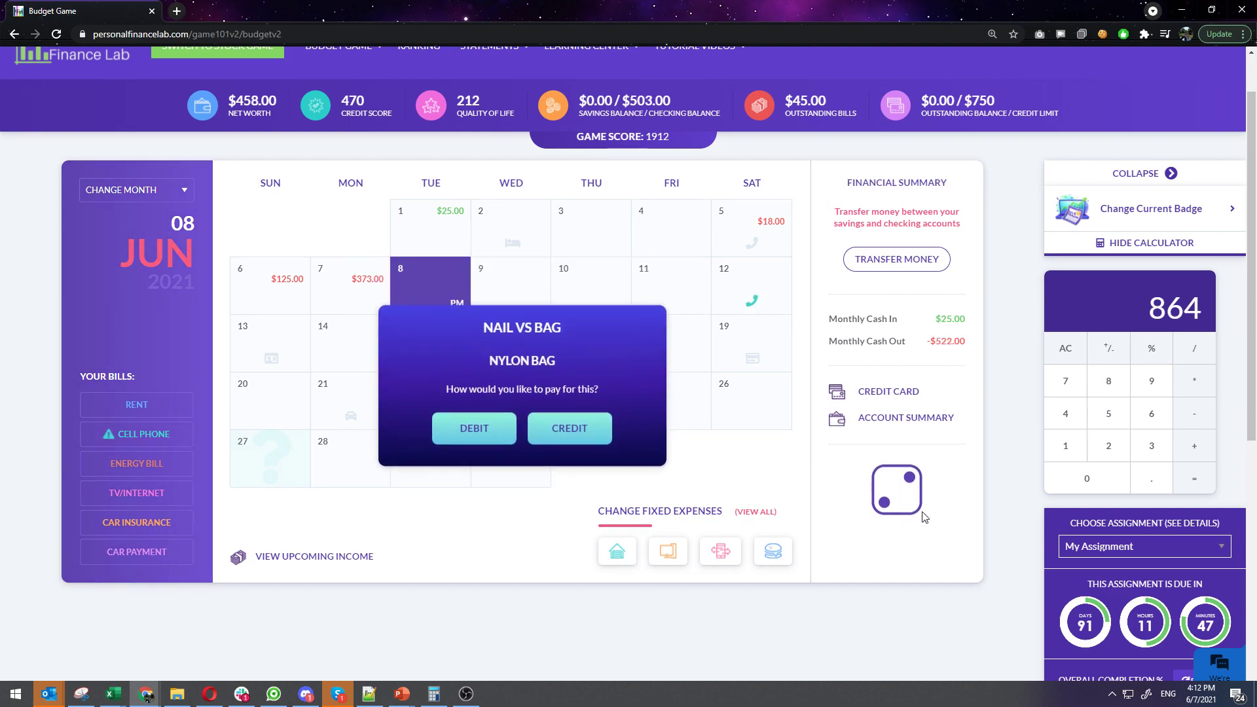
Advance through the following days, paying for the laundromat by debit and staying home in the Rock Out concert event.
{"action": "left_click", "coordinate": [902, 503]}
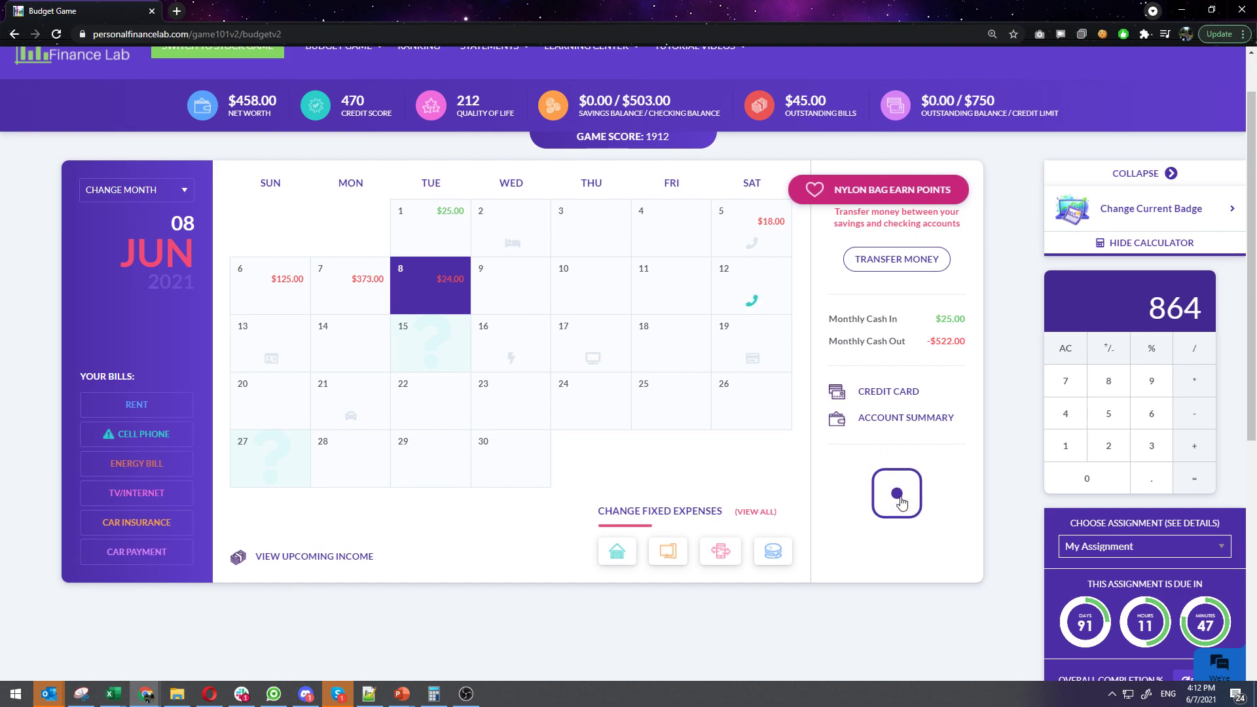
{"action": "left_click", "coordinate": [515, 455]}
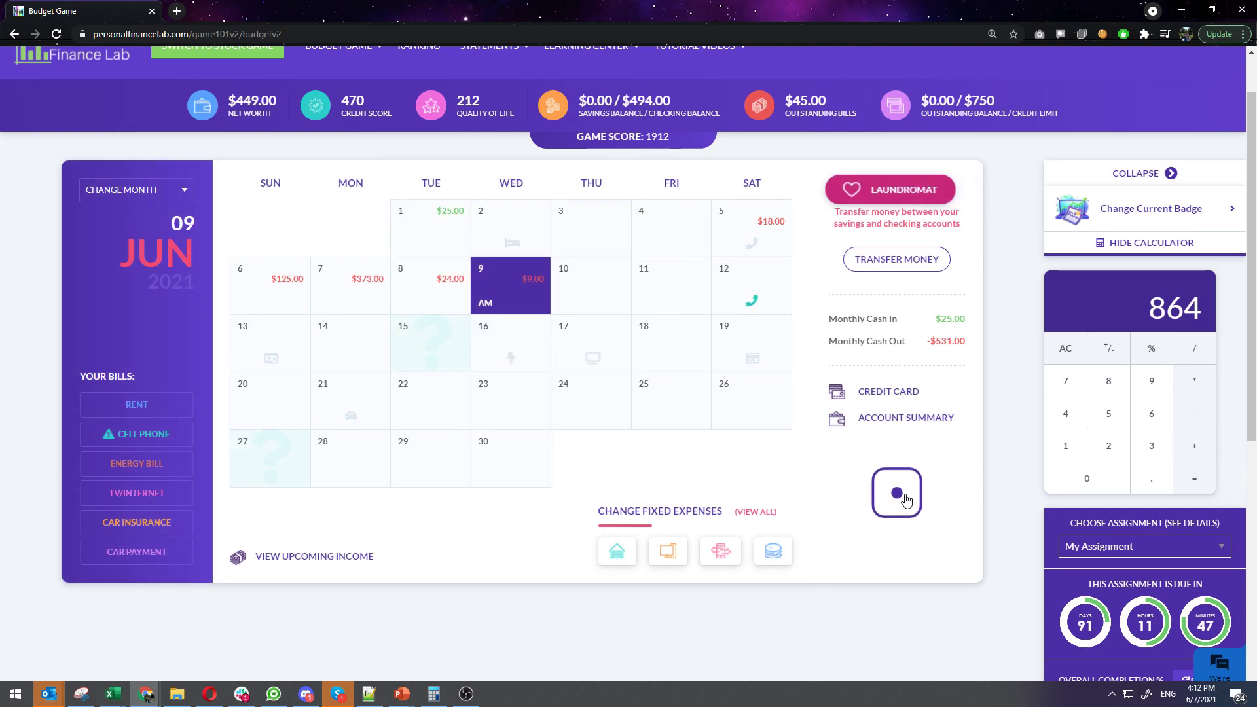
{"action": "left_click", "coordinate": [905, 501]}
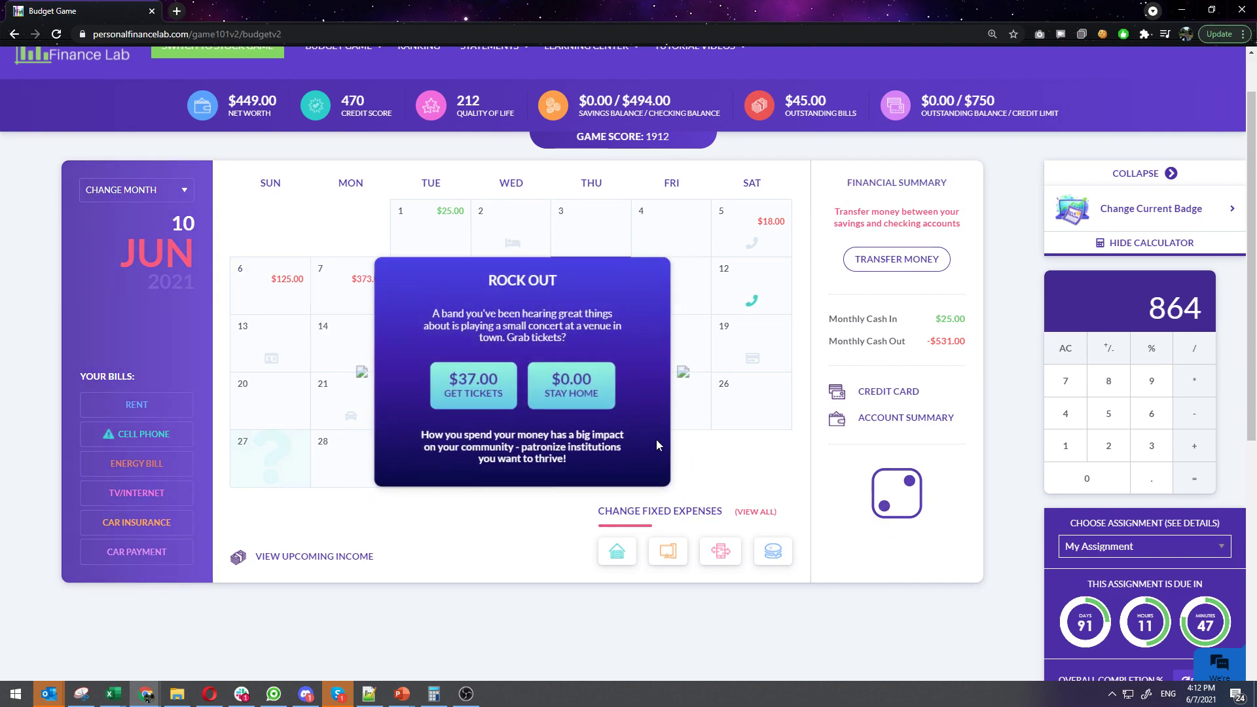
{"action": "left_click", "coordinate": [573, 383]}
Advance to payday, deposit the weekly income of $255.84 and pay for the $25.00 workout clothes by debit.
{"action": "left_click", "coordinate": [907, 505]}
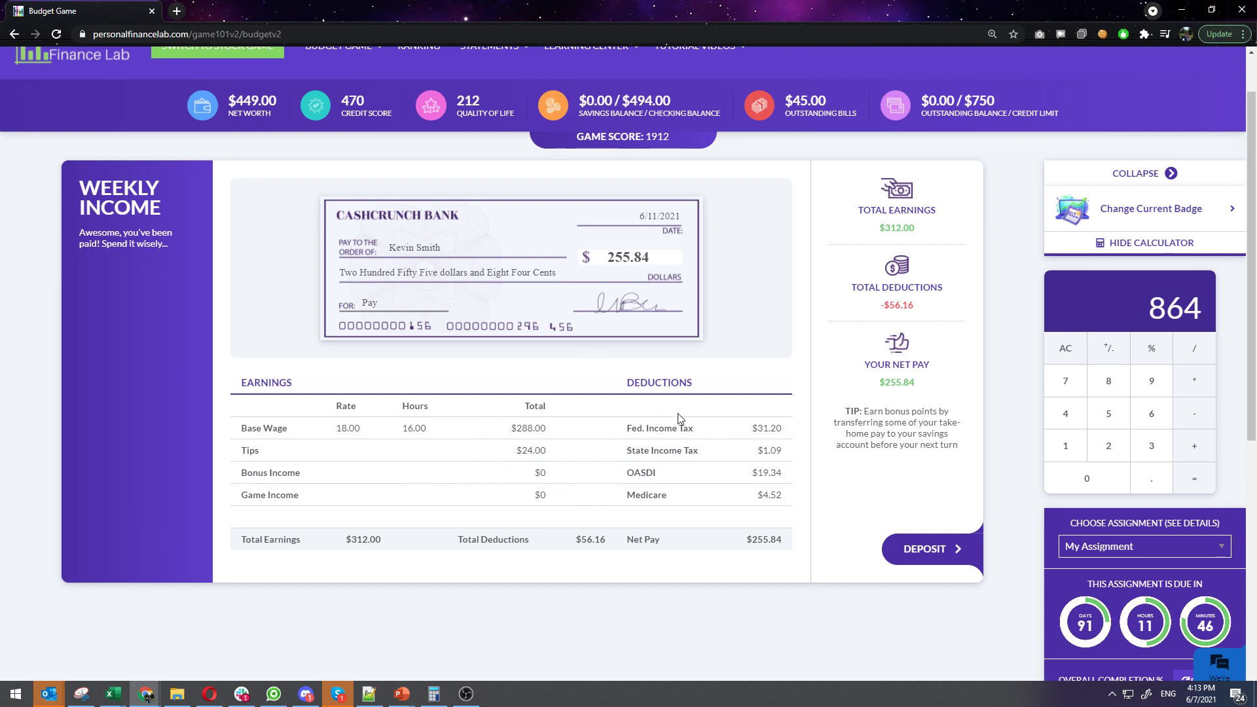
{"action": "left_click", "coordinate": [928, 550]}
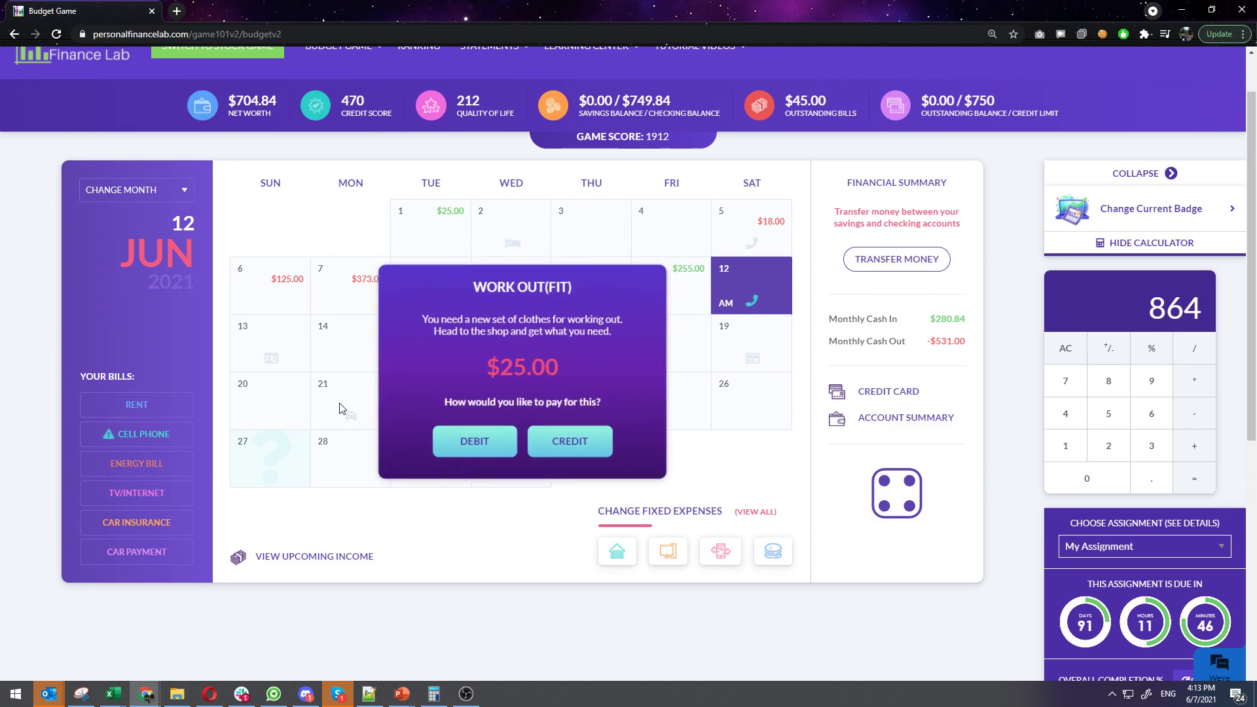
{"action": "left_click", "coordinate": [475, 443]}
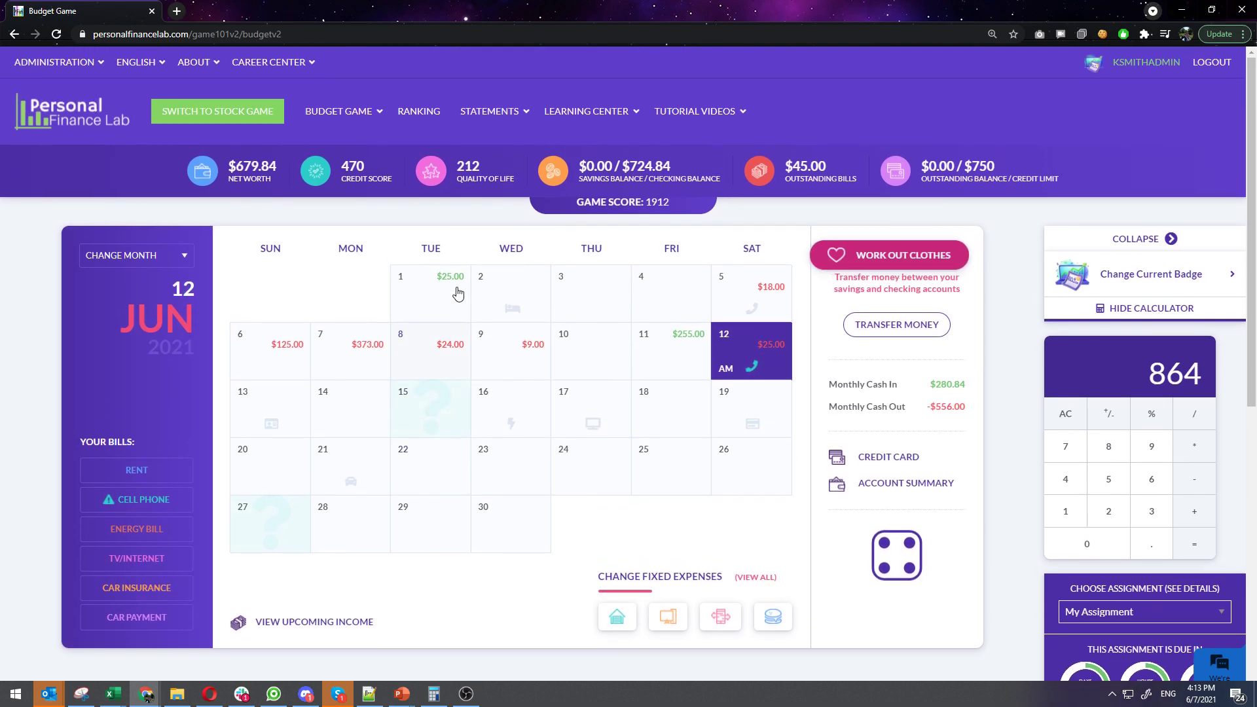
Open the Budget Game ranking in a separate browser tab and view it by net worth, credit score, quality of life and overall.
{"action": "middle_click", "coordinate": [412, 111]}
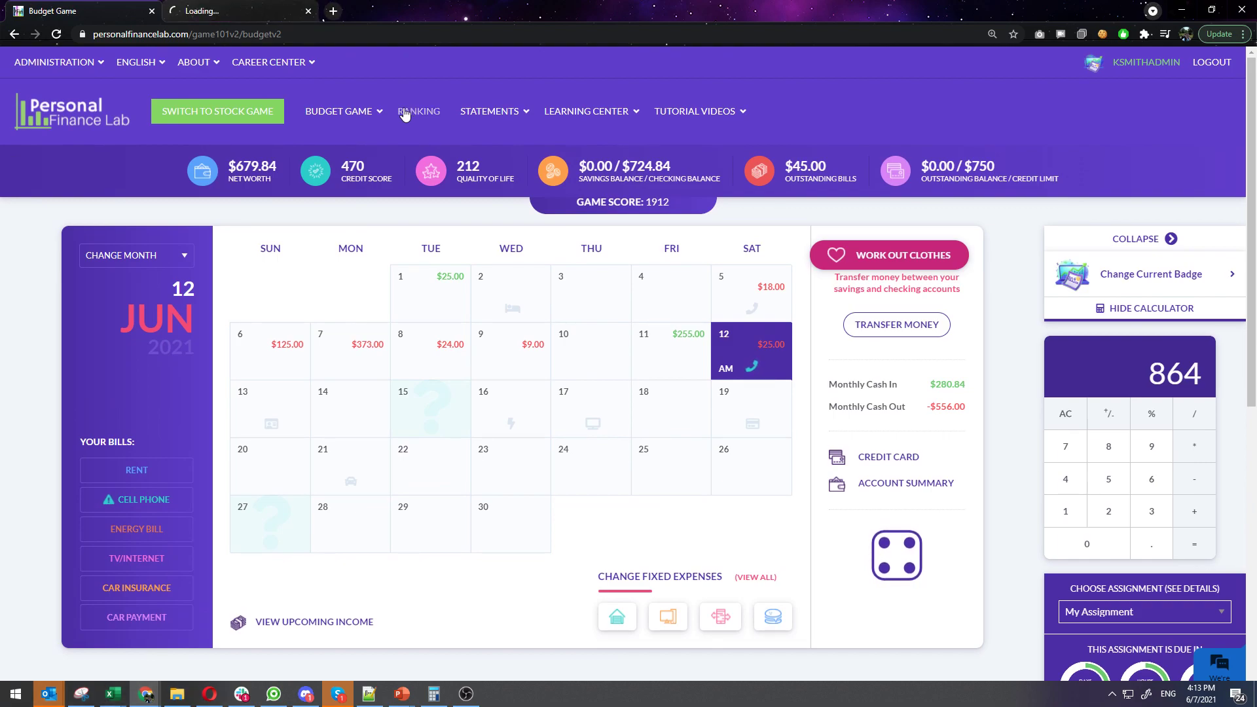
{"action": "left_click", "coordinate": [251, 7]}
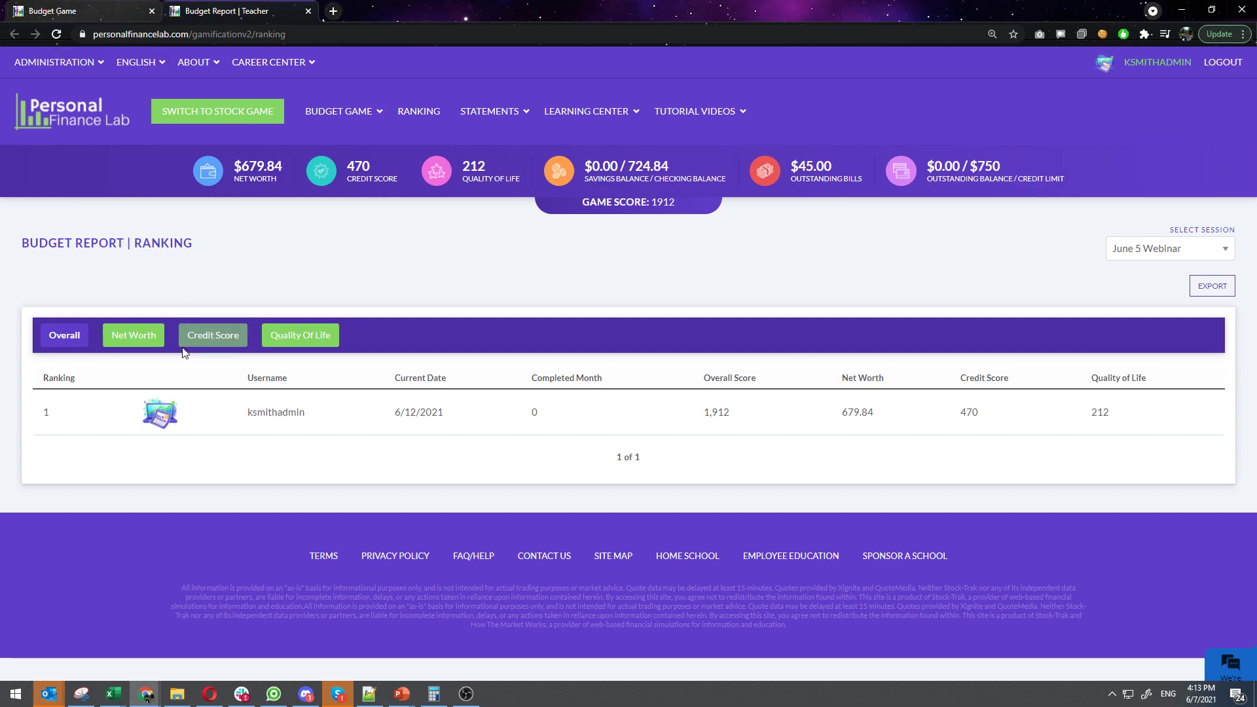
{"action": "left_click", "coordinate": [144, 341]}
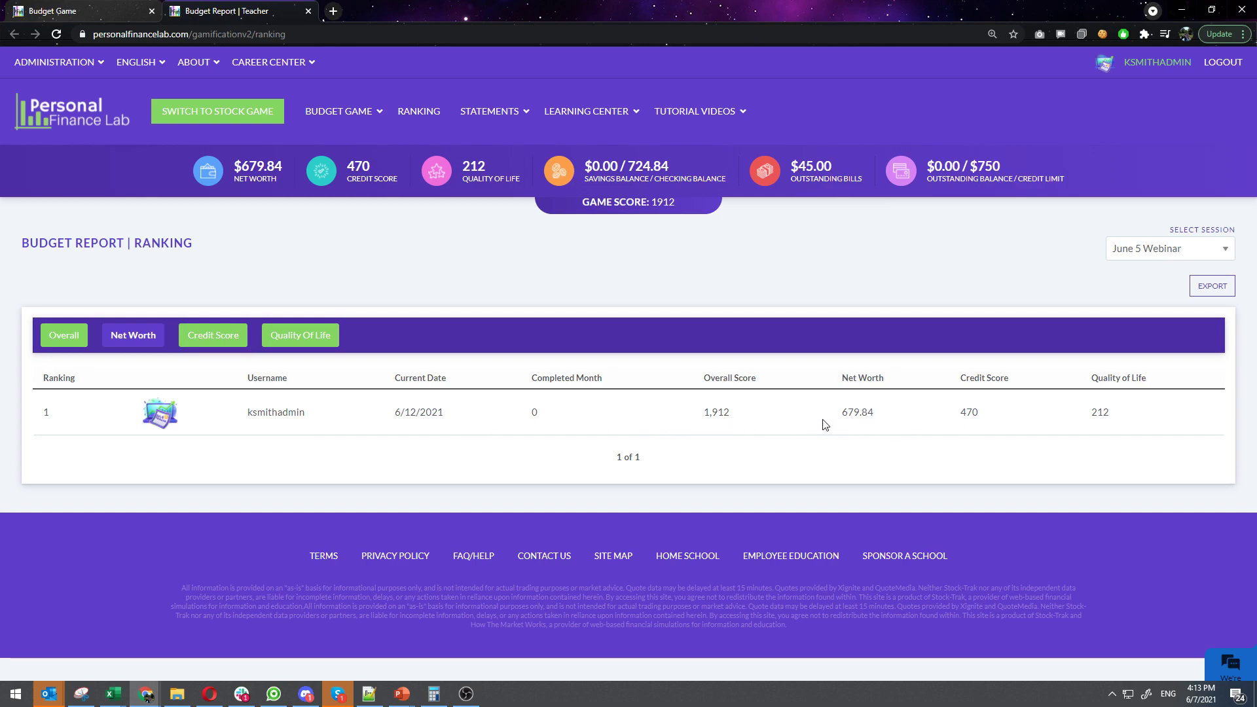
{"action": "left_click", "coordinate": [210, 337]}
{"action": "left_click", "coordinate": [302, 345]}
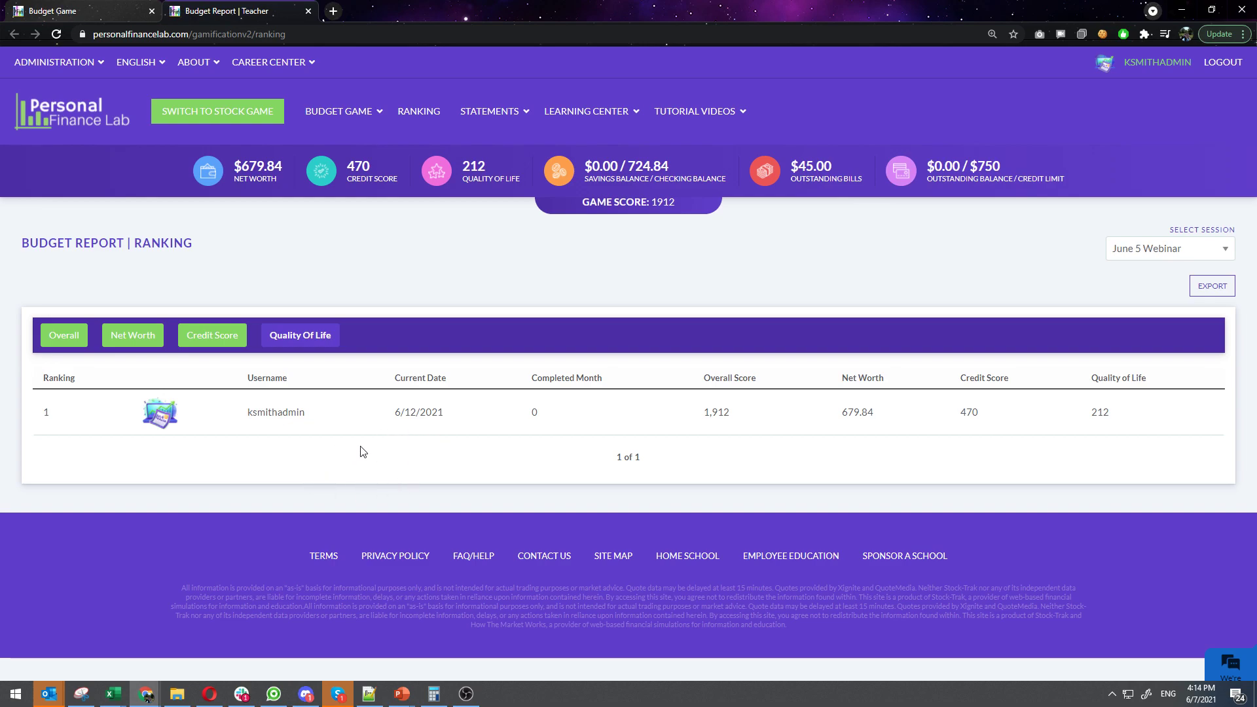
{"action": "left_click", "coordinate": [58, 342]}
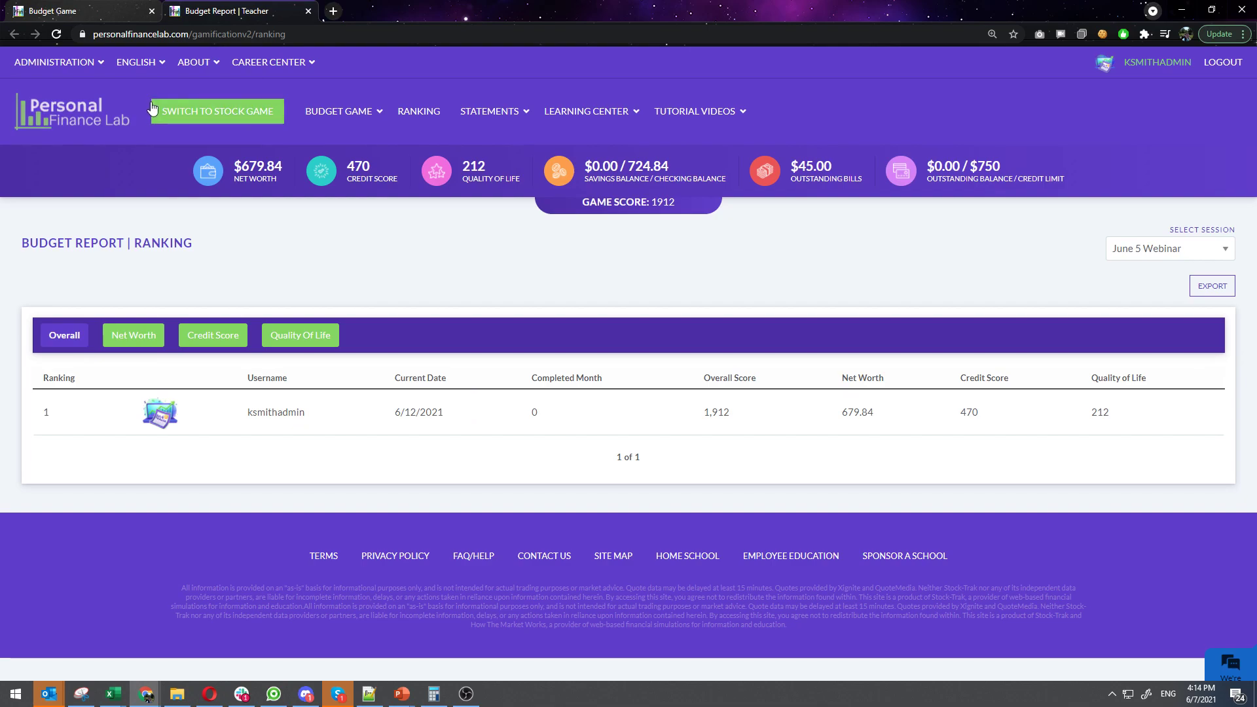
Return to the account dashboard from the Budget Game and open the stock portfolio's open positions.
{"action": "left_click", "coordinate": [26, 12]}
{"action": "left_click", "coordinate": [15, 35]}
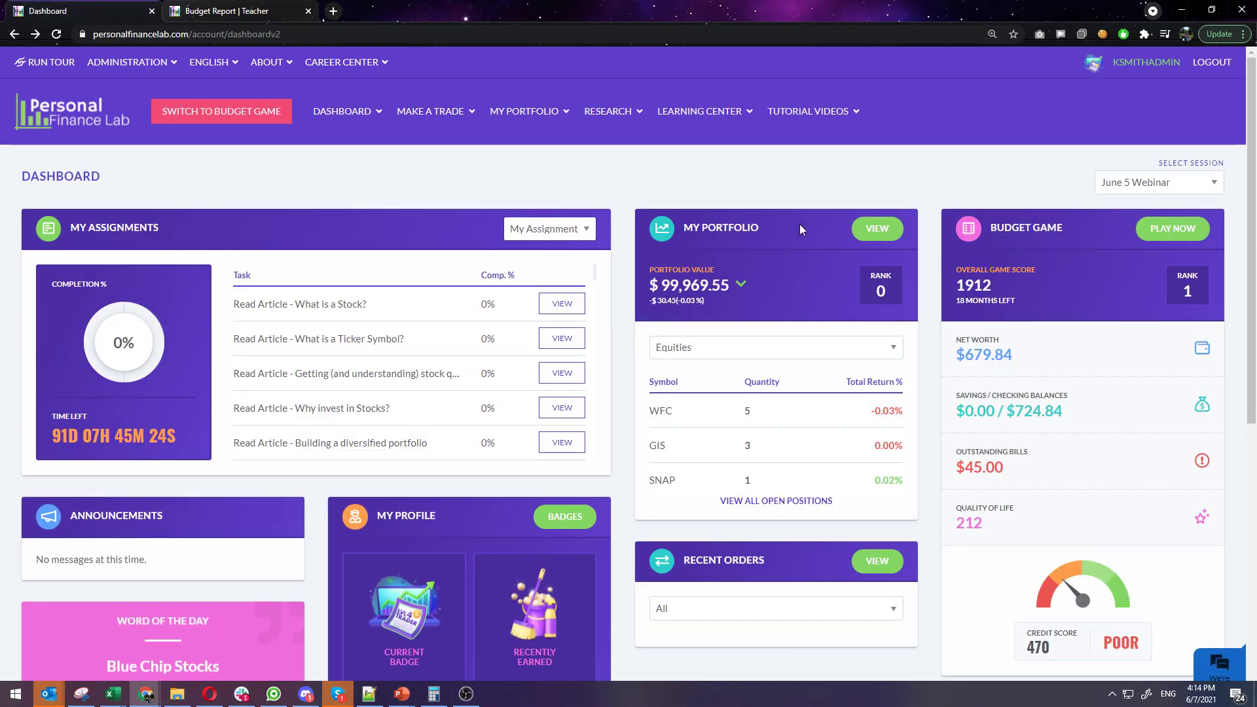
{"action": "left_click", "coordinate": [878, 232]}
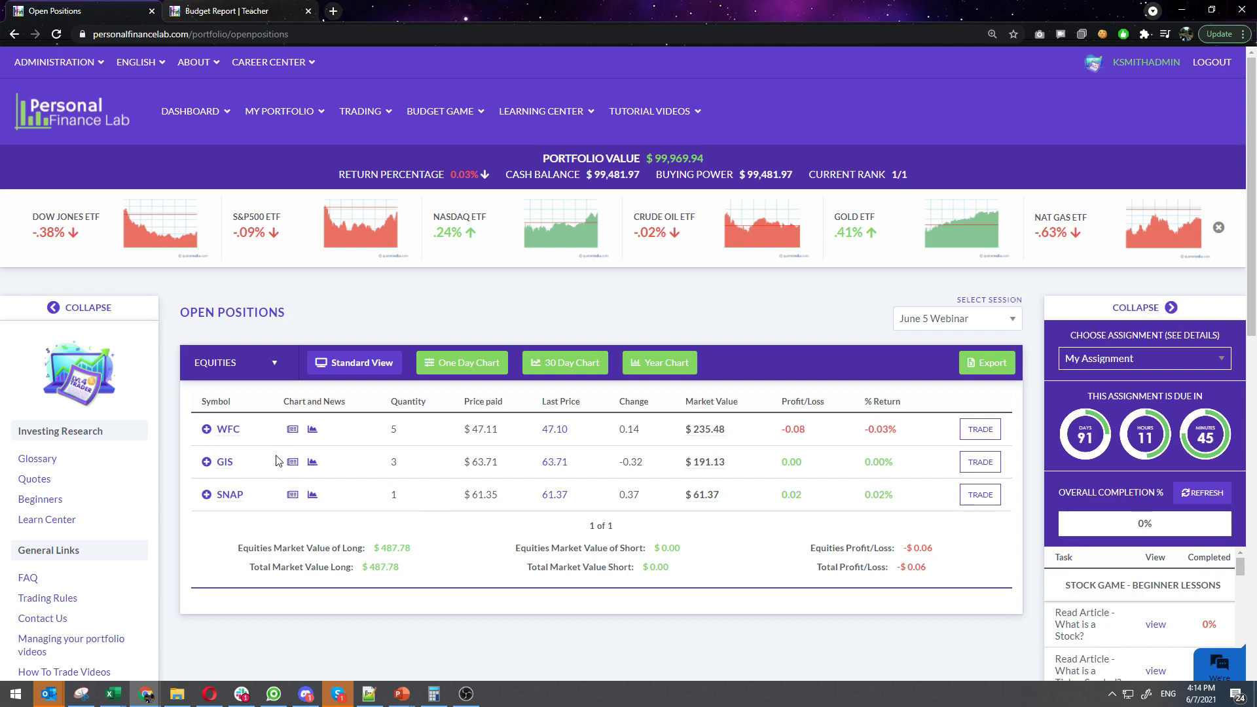
Expand the company details of the WFC, GIS and SNAP positions to review them, and collapse them again.
{"action": "left_click", "coordinate": [206, 429]}
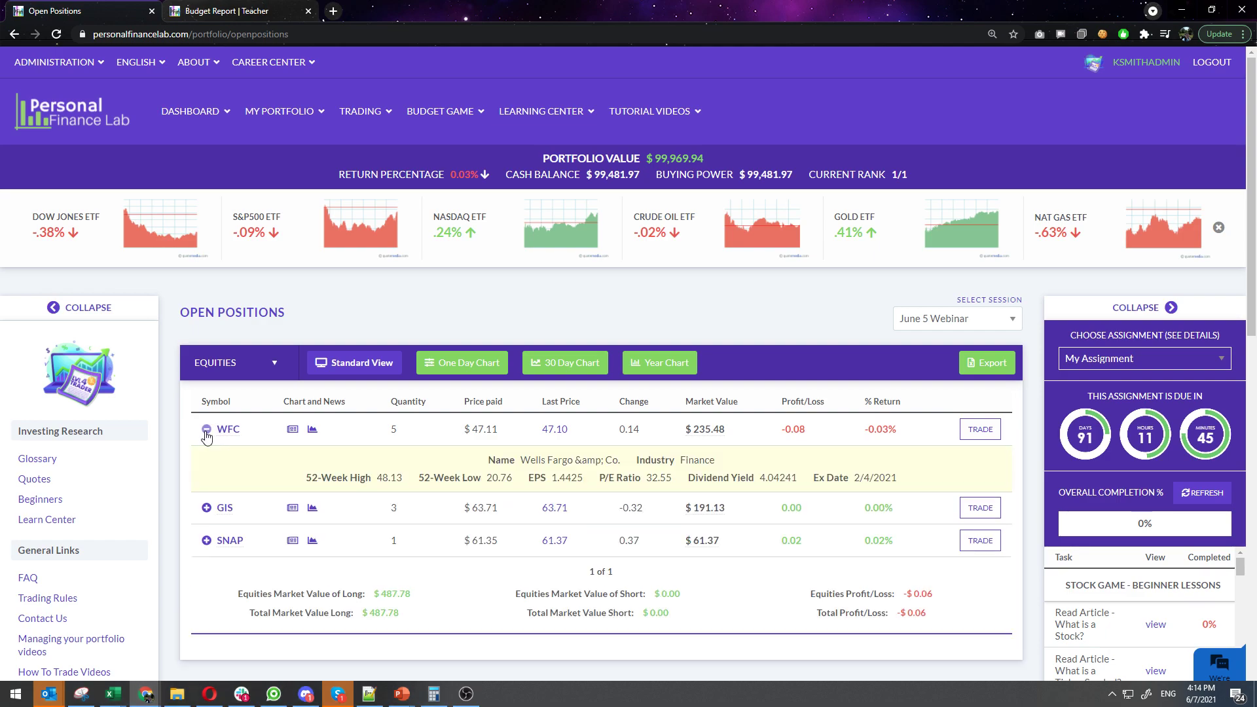
{"action": "left_click", "coordinate": [206, 508]}
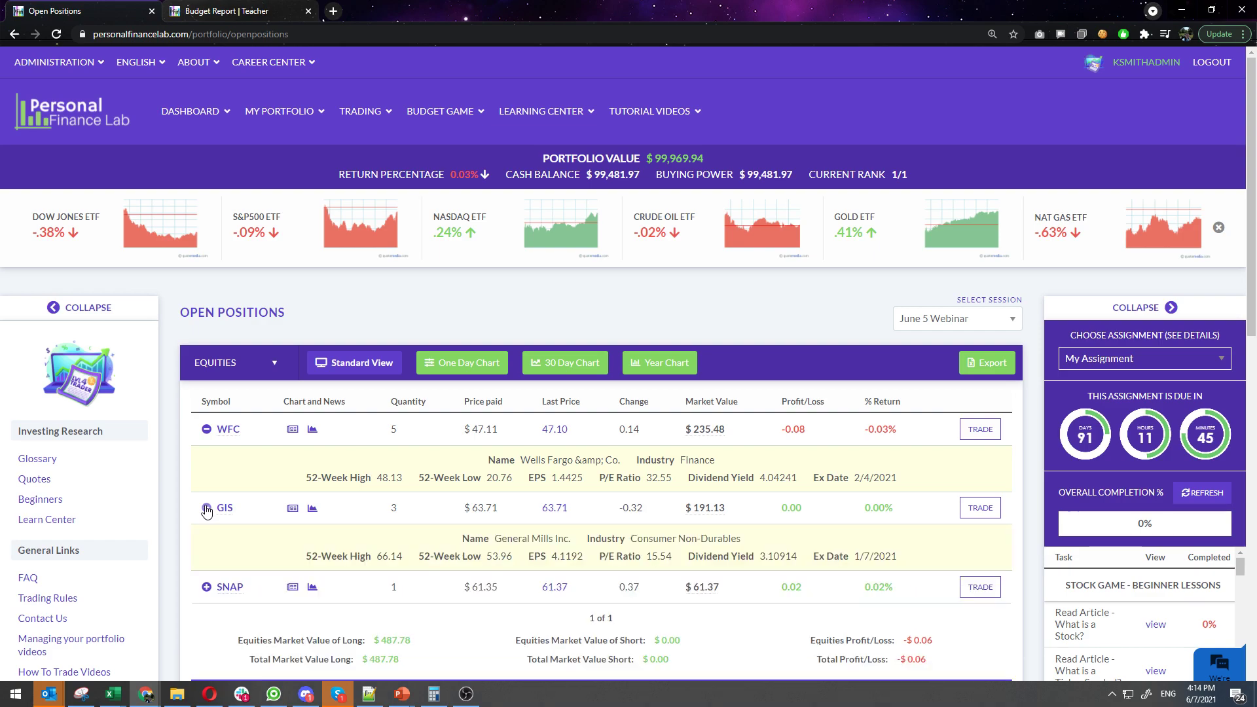
{"action": "left_click", "coordinate": [206, 587]}
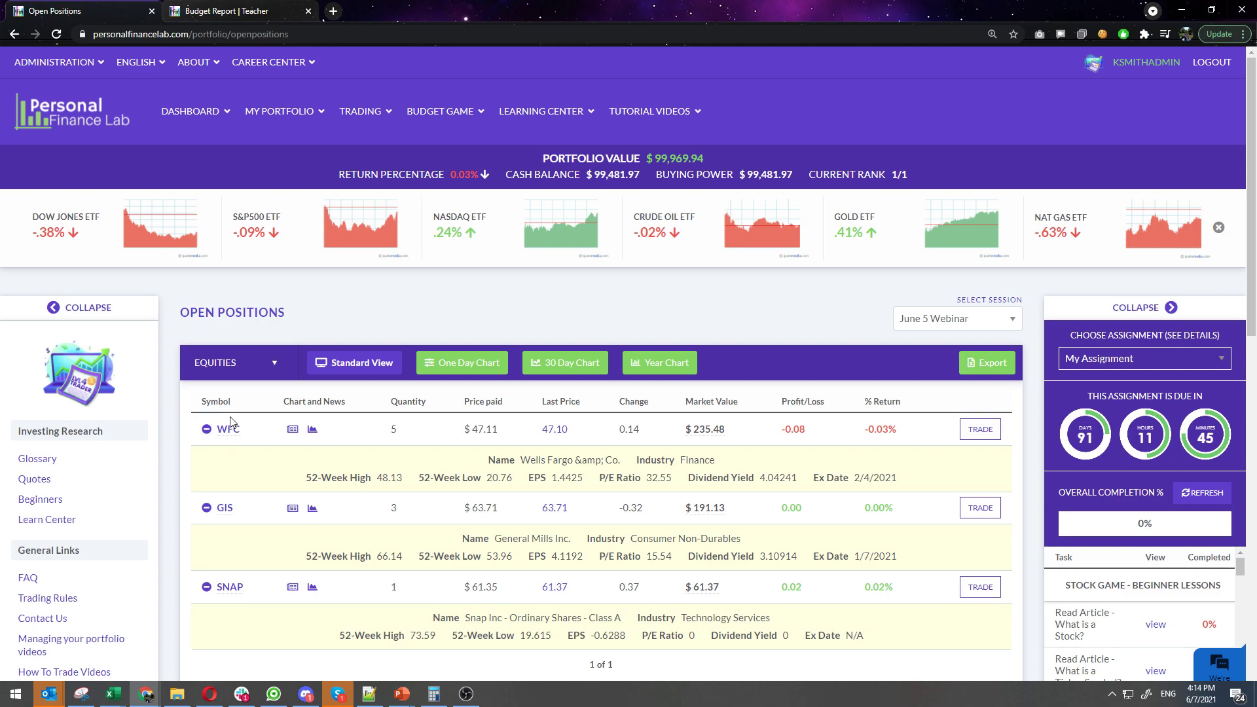
{"action": "left_click", "coordinate": [207, 430]}
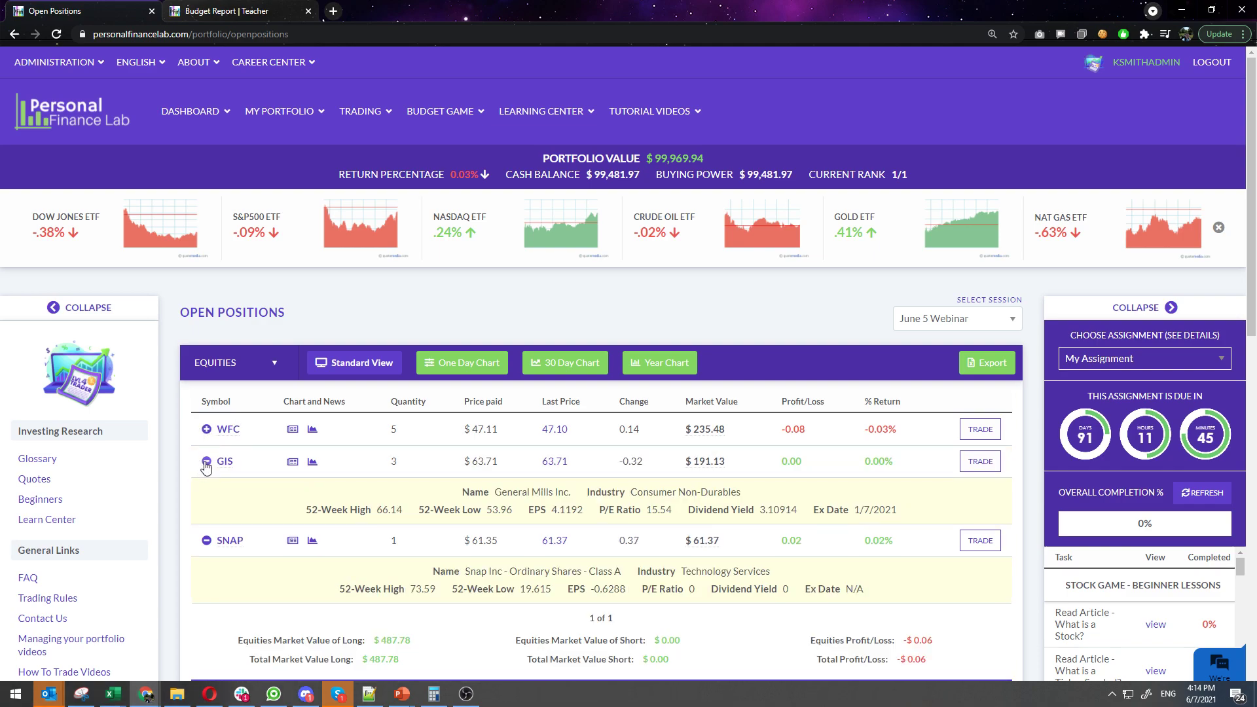
{"action": "left_click", "coordinate": [207, 461]}
{"action": "left_click", "coordinate": [207, 494]}
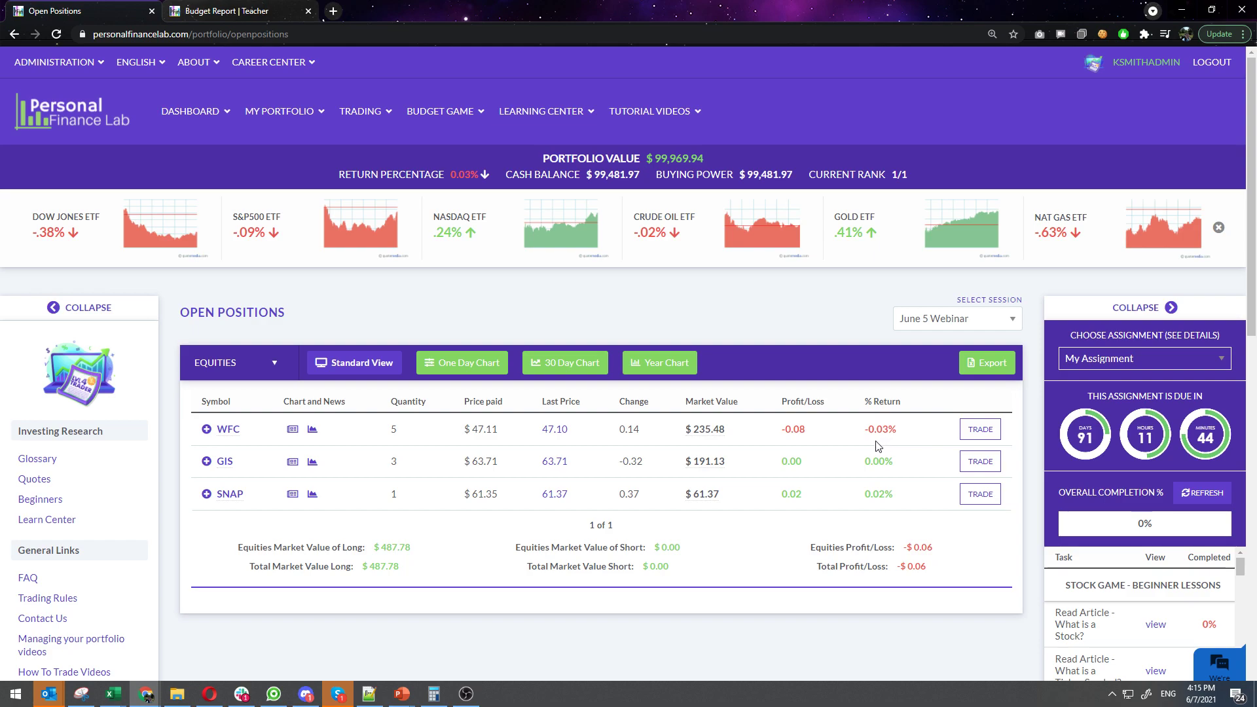
Display the open equity positions as one-day charts.
{"action": "mouse_move", "coordinate": [698, 433]}
{"action": "left_click", "coordinate": [467, 372]}
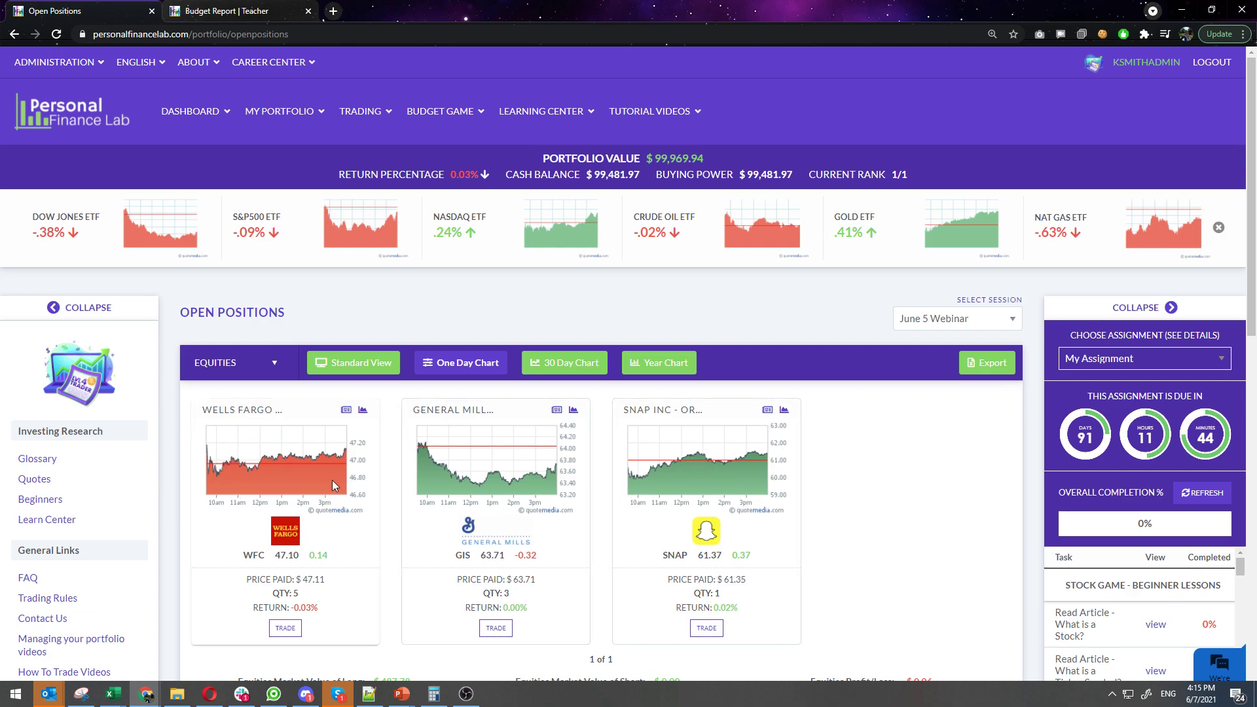
Display the open equity positions as 30-day charts and as one-year charts to compare their performance.
{"action": "left_click", "coordinate": [565, 364]}
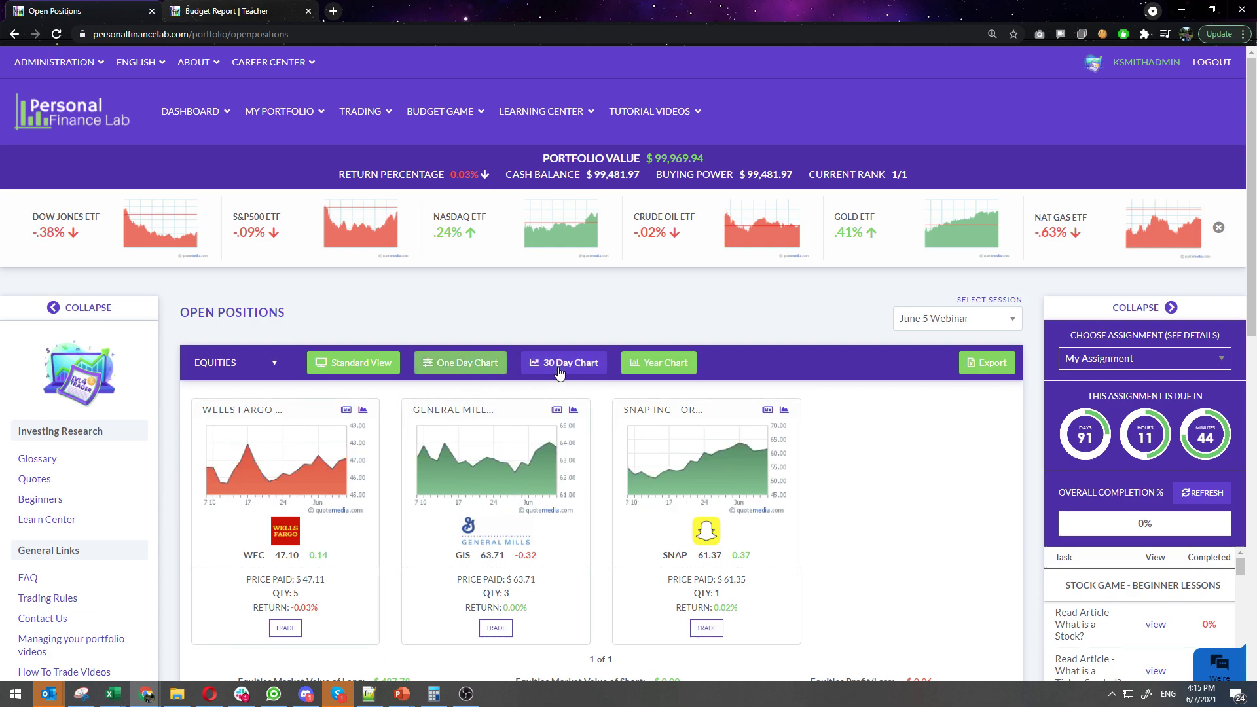
{"action": "left_click", "coordinate": [663, 364]}
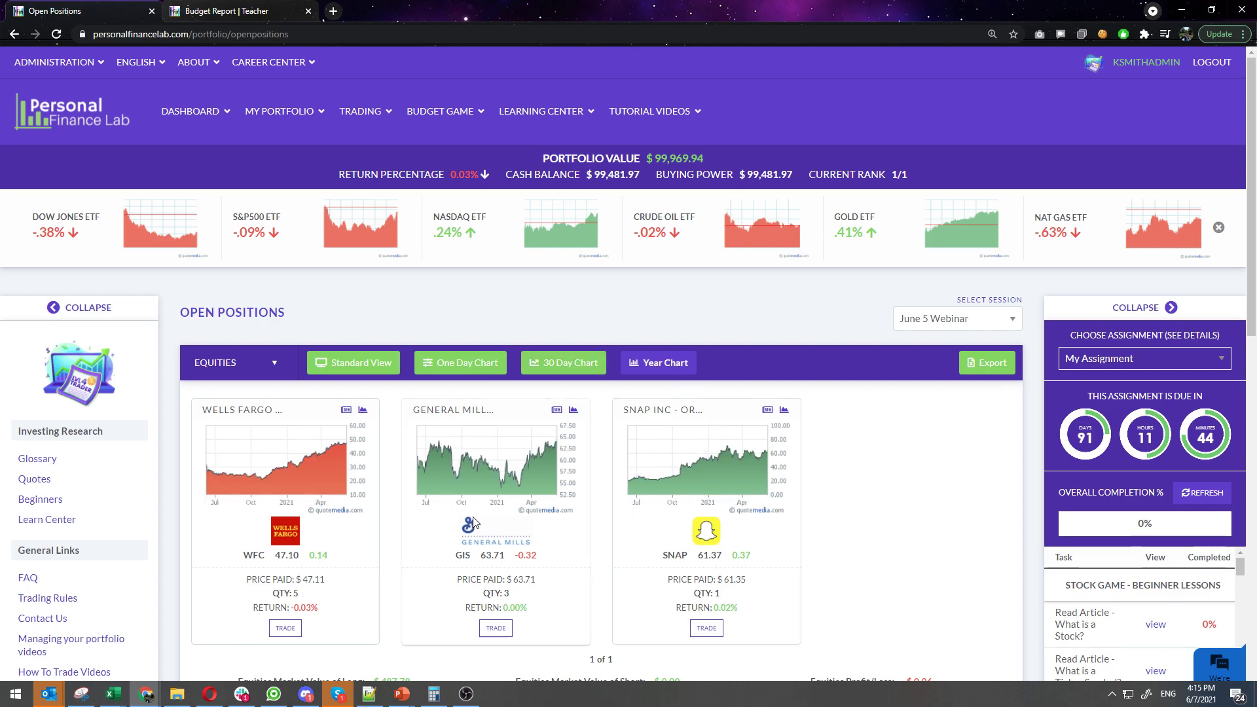
{"action": "scroll", "coordinate": [887, 297], "scroll_direction": "down", "scroll_amount": 1}
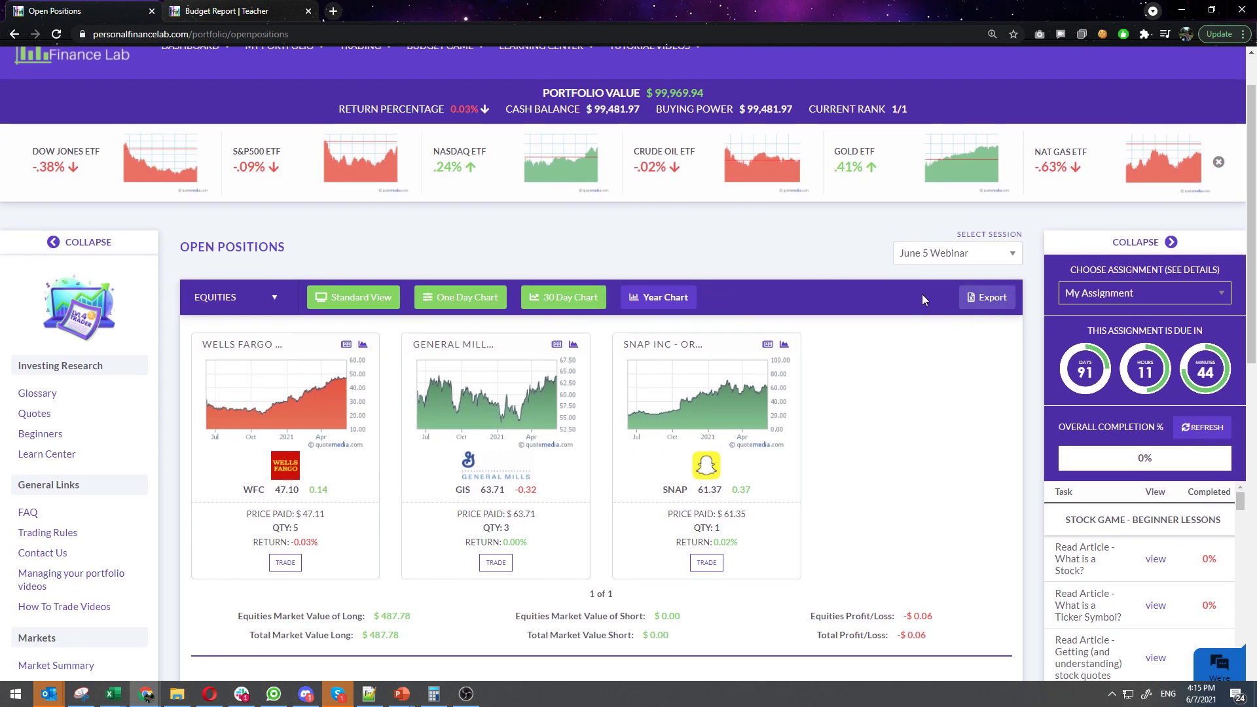
{"action": "scroll", "coordinate": [601, 521], "scroll_direction": "up", "scroll_amount": 1}
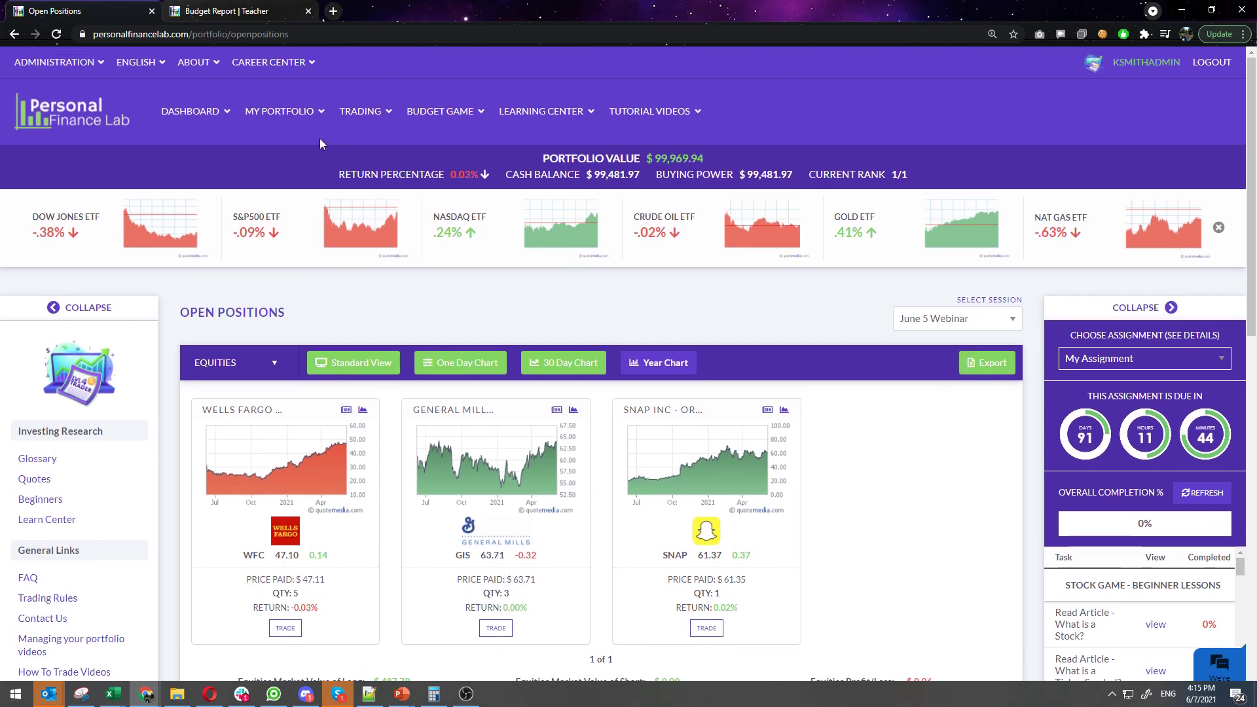
Open the stock portfolio's account balances and review the cash, buying power, market value, trades and charges sections.
{"action": "left_click", "coordinate": [280, 112]}
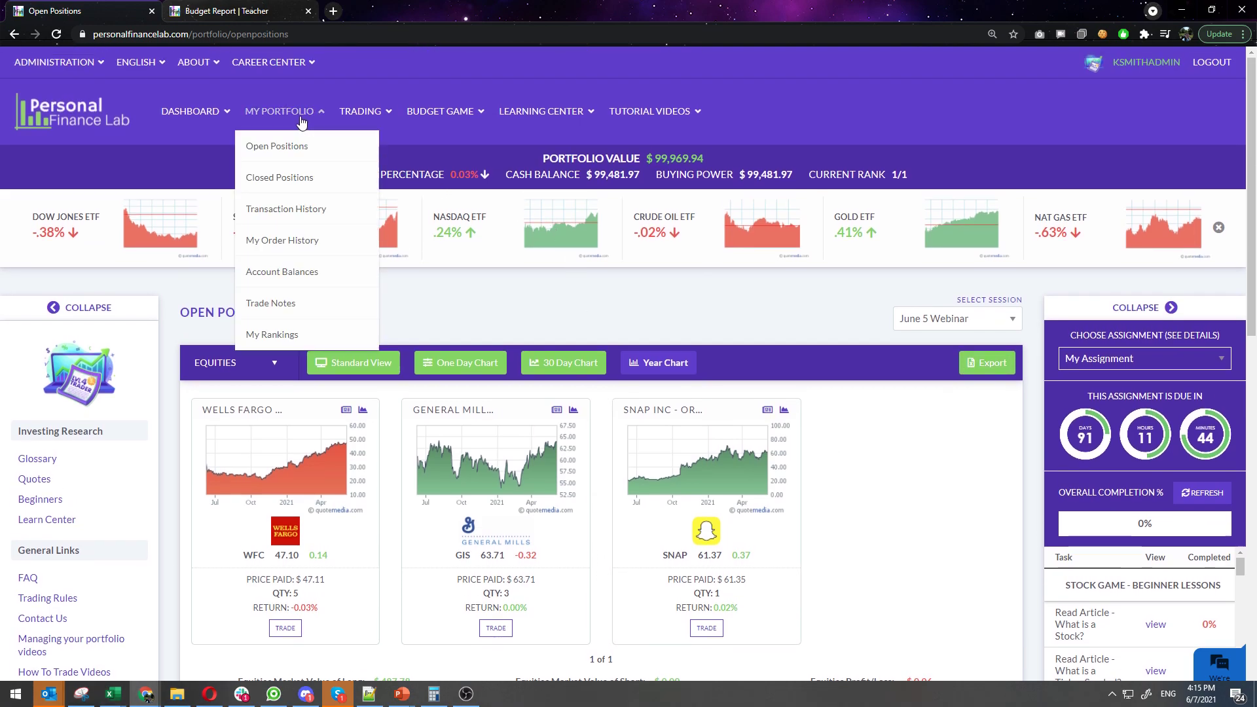
{"action": "left_click", "coordinate": [287, 278]}
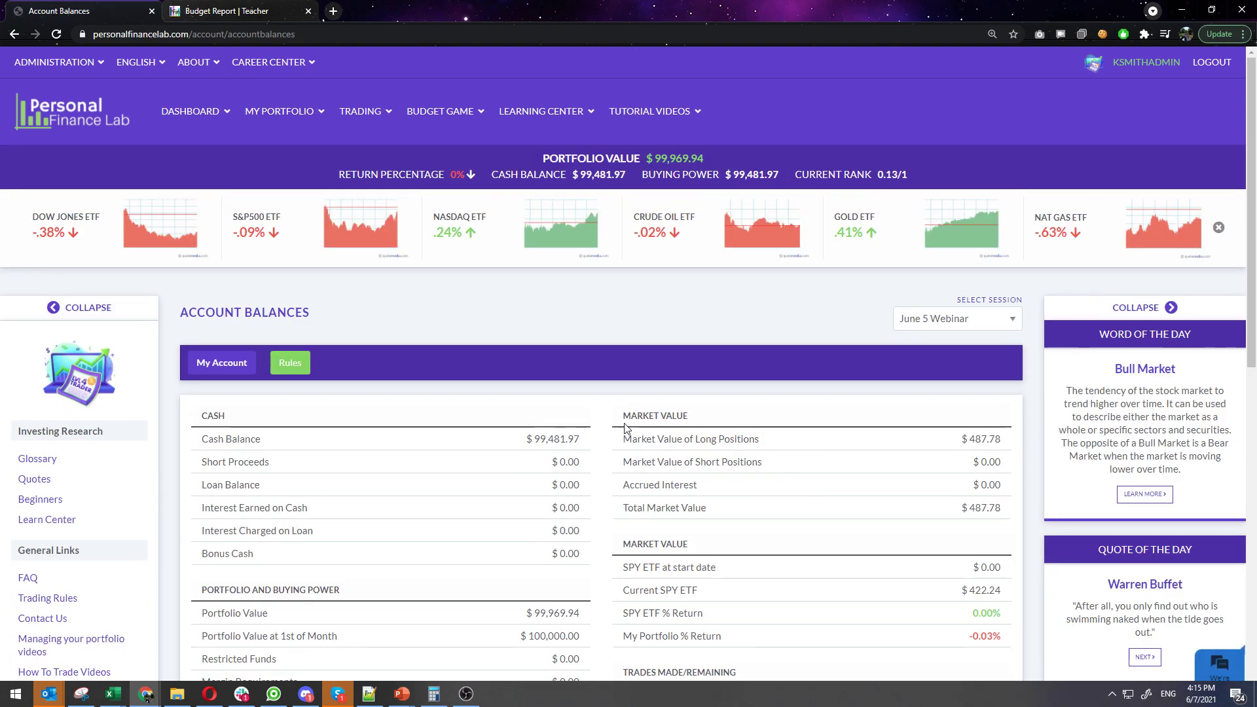
{"action": "scroll", "coordinate": [577, 433], "scroll_direction": "down", "scroll_amount": 3}
{"action": "scroll", "coordinate": [578, 433], "scroll_direction": "down", "scroll_amount": 4}
{"action": "scroll", "coordinate": [710, 441], "scroll_direction": "up", "scroll_amount": 3}
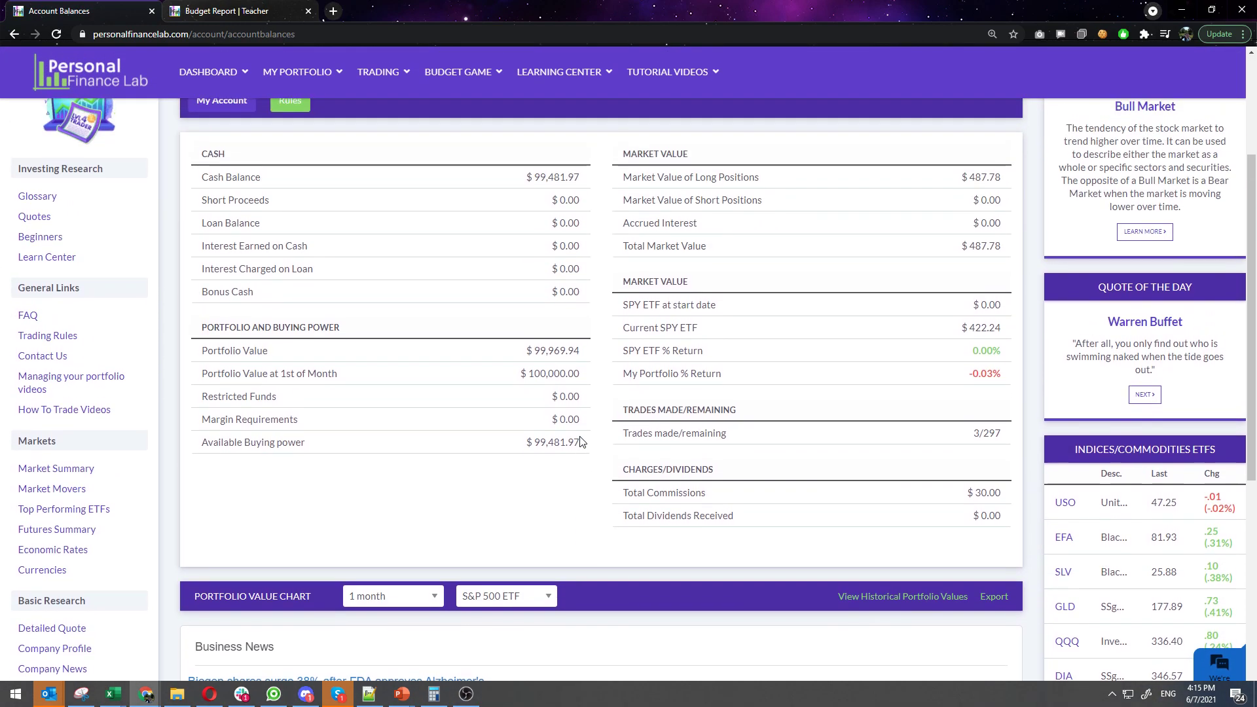
{"action": "scroll", "coordinate": [615, 478], "scroll_direction": "up", "scroll_amount": 5}
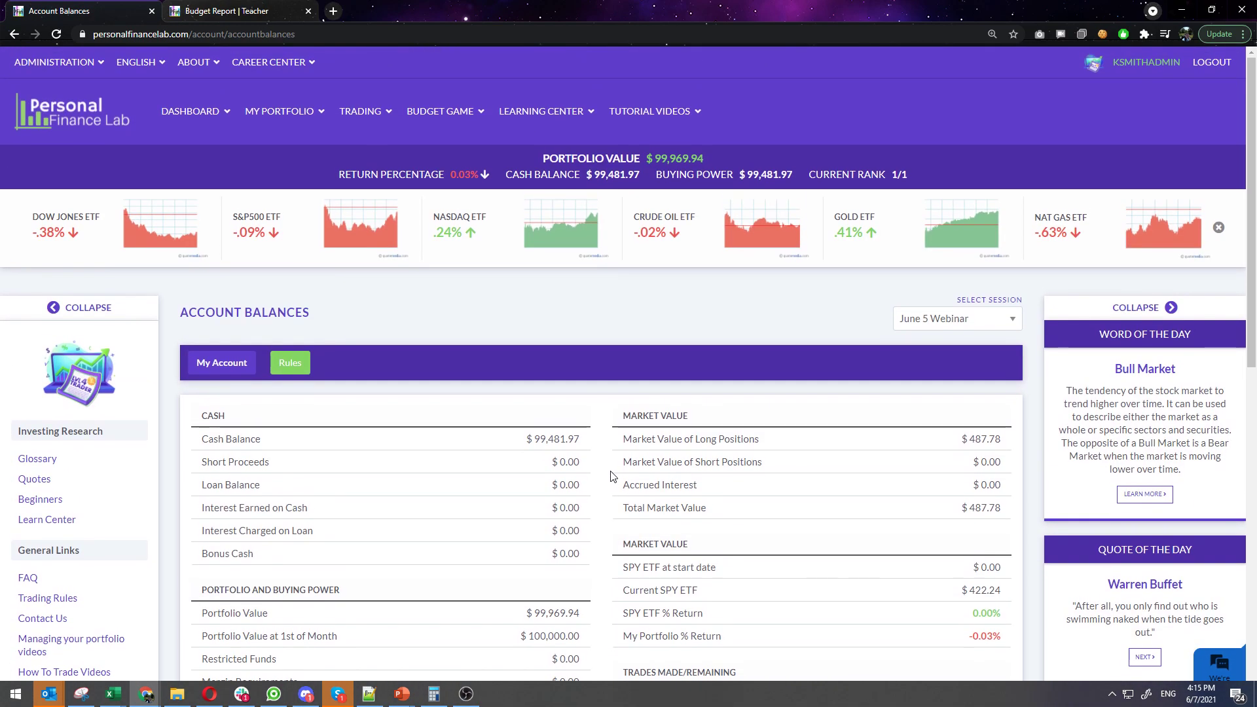
Open the stock trading page and load the quote for symbol F in a buy order.
{"action": "mouse_move", "coordinate": [360, 113]}
{"action": "left_click", "coordinate": [359, 147]}
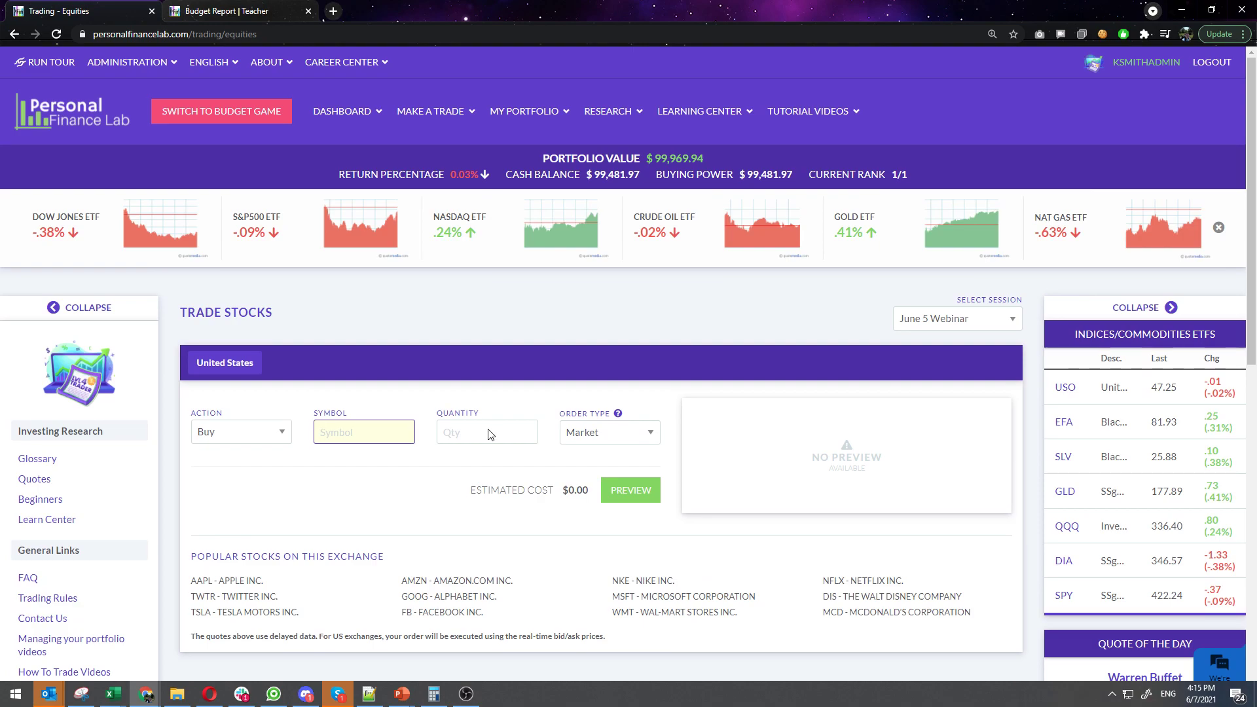
{"action": "type", "text": "ford"}
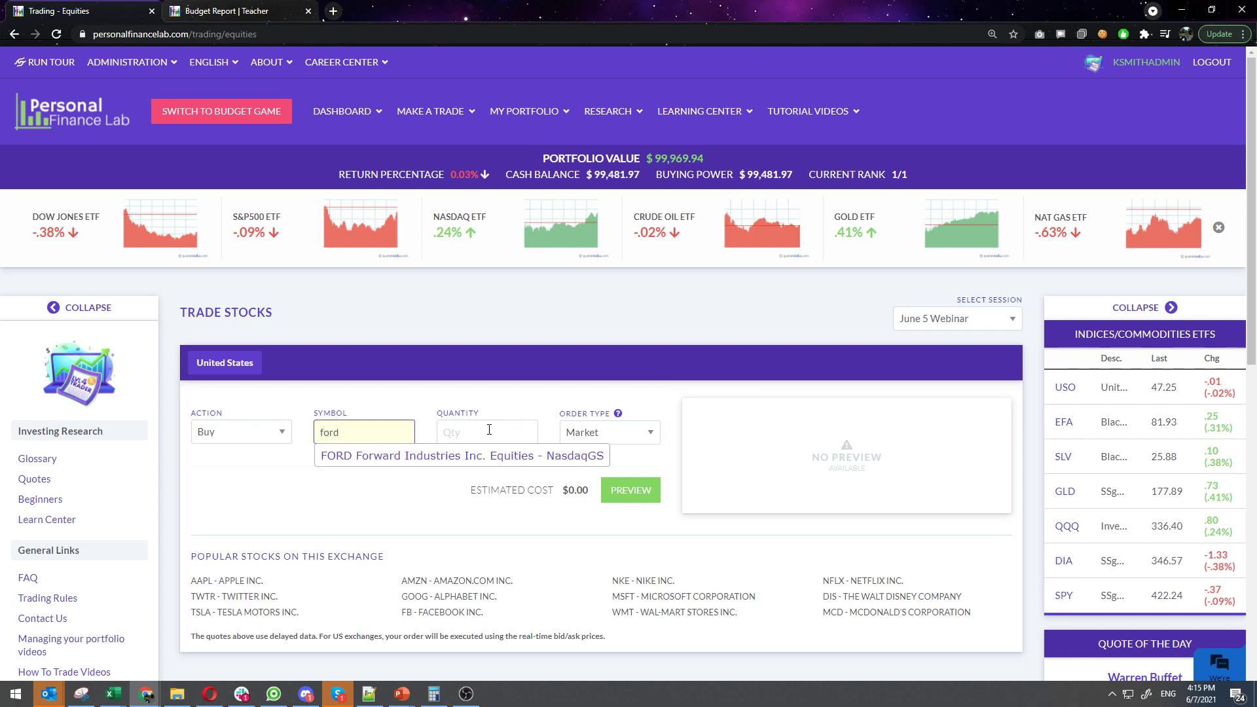
{"action": "double_click", "coordinate": [316, 432]}
{"action": "type", "text": "F"}
{"action": "left_click", "coordinate": [462, 430]}
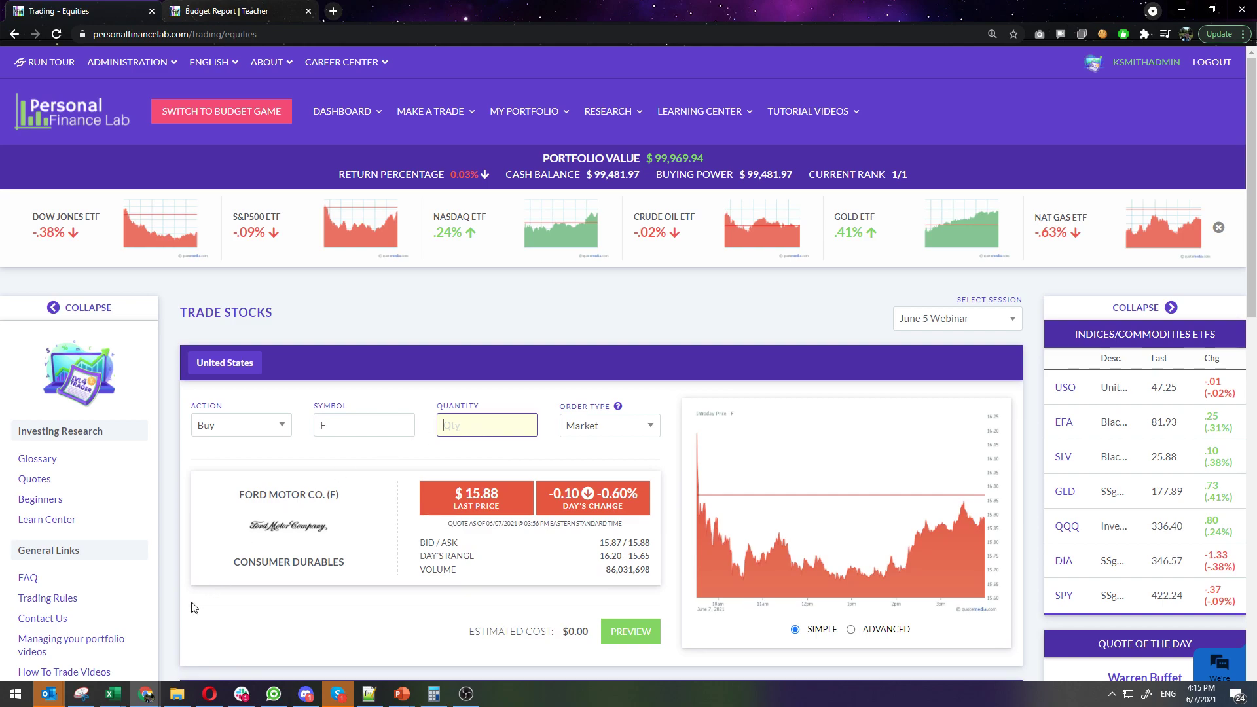
Switch the Ford price chart to the advanced view and set its interval to 1h.
{"action": "scroll", "coordinate": [469, 324], "scroll_direction": "down", "scroll_amount": 1}
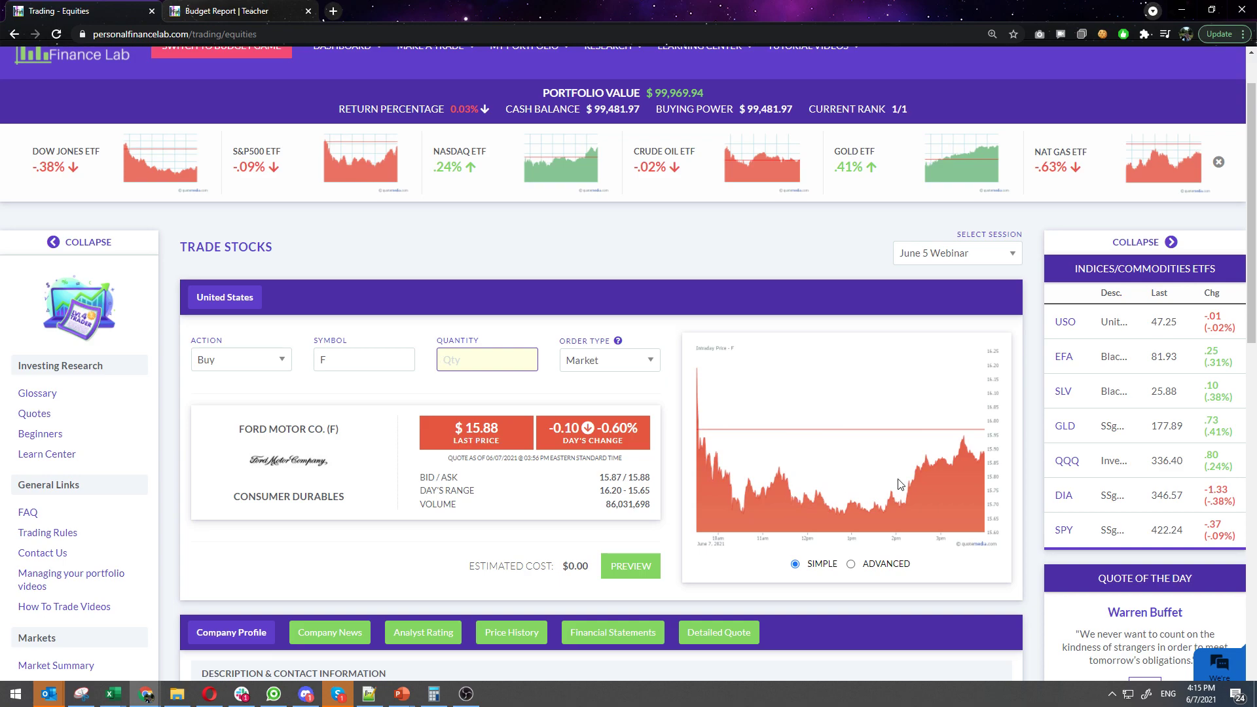
{"action": "left_click", "coordinate": [850, 564]}
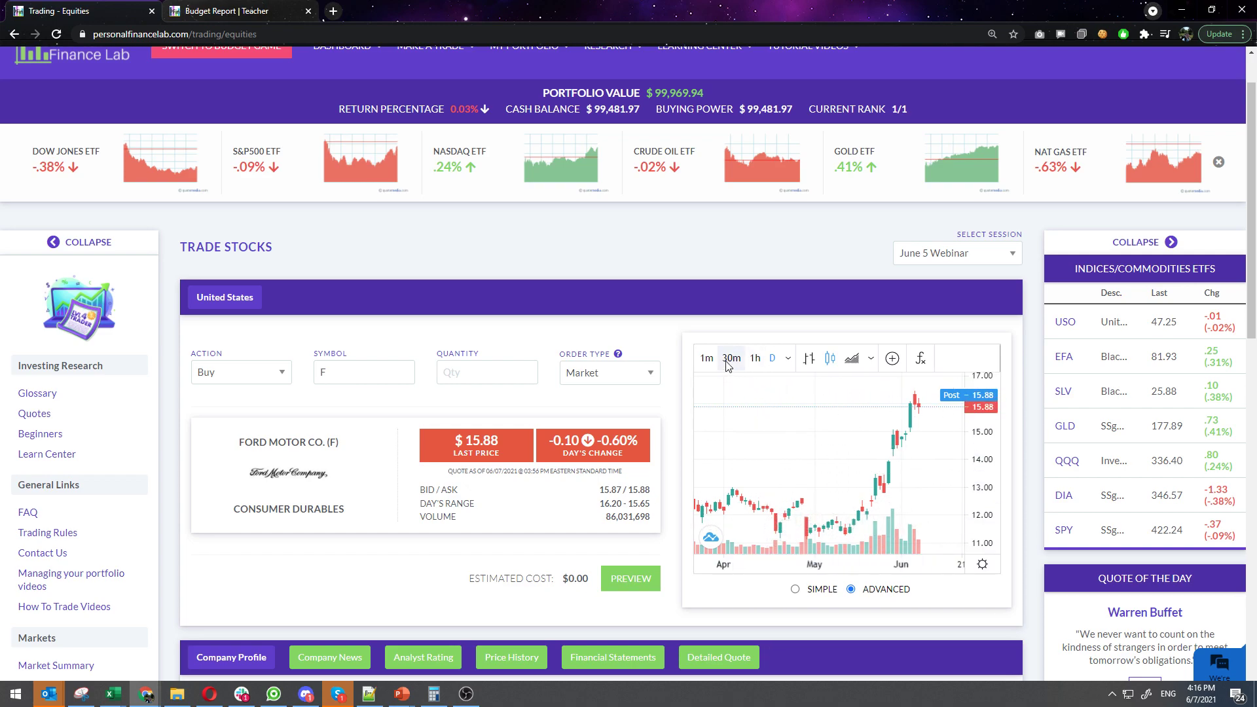
{"action": "left_click", "coordinate": [754, 360]}
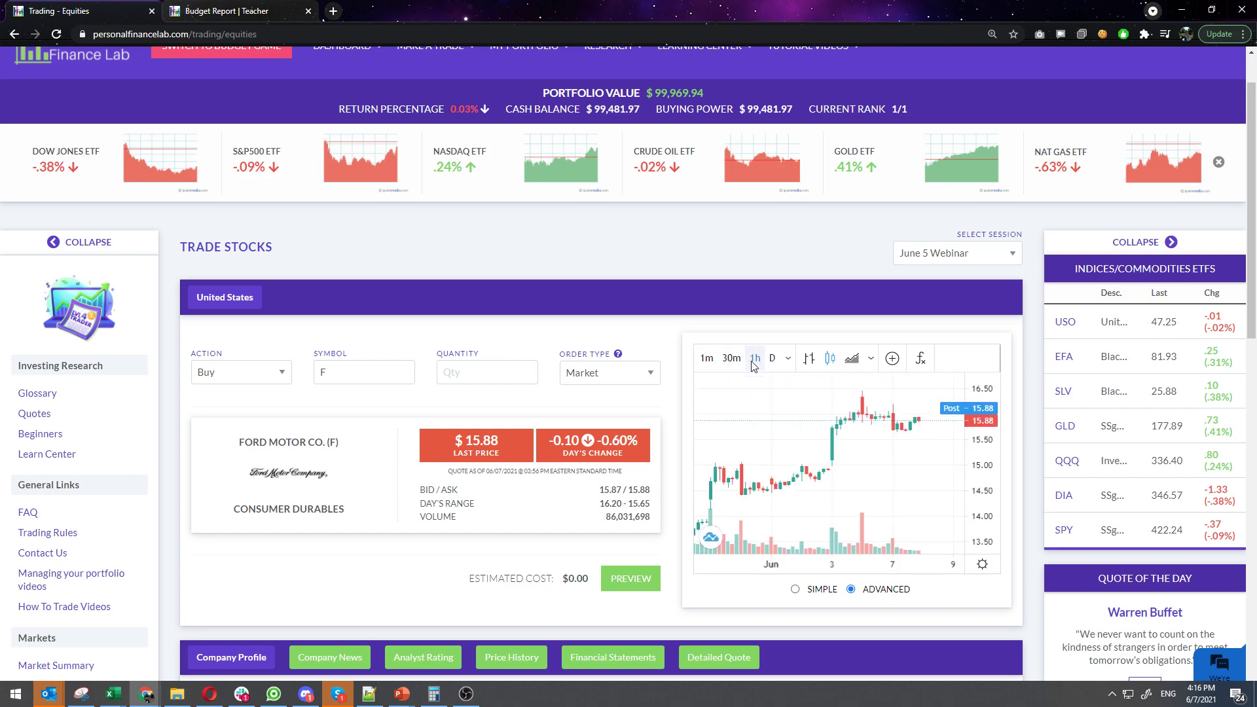
Add GM as a company comparison on Ford's advanced price chart.
{"action": "left_click", "coordinate": [892, 358]}
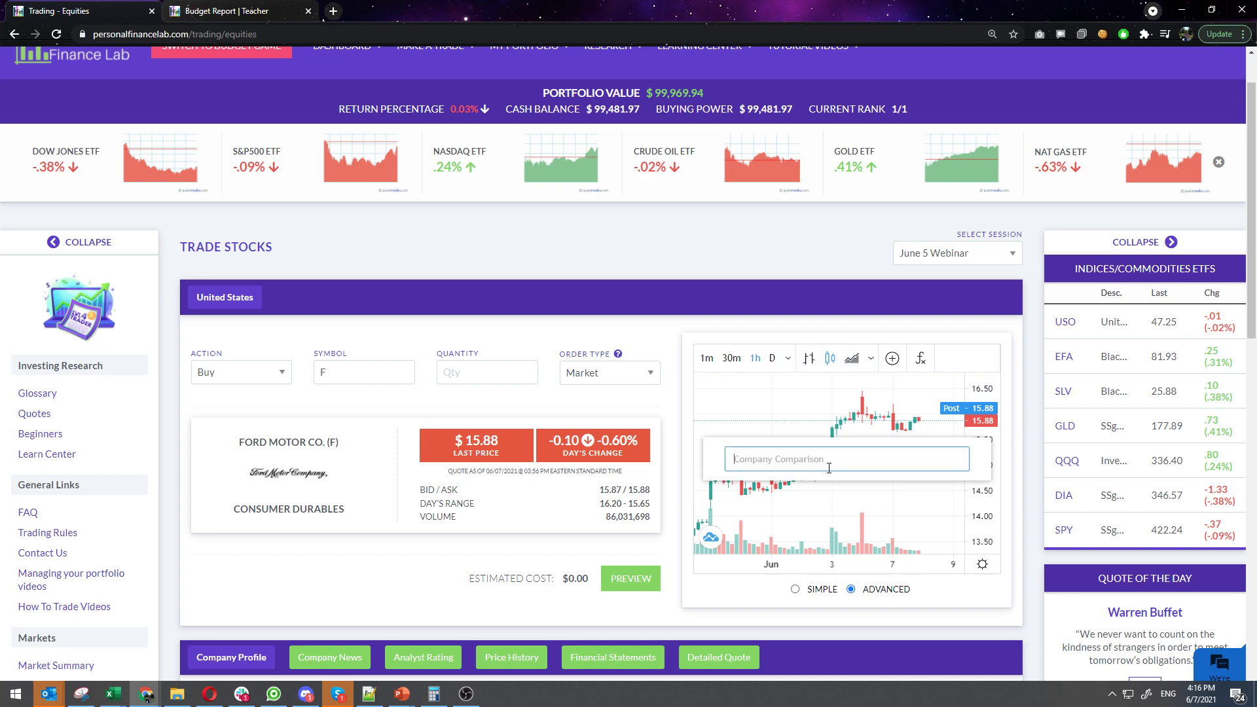
{"action": "type", "text": "mg"}
{"action": "key", "text": "BackSpace"}
{"action": "key", "text": "BackSpace"}
{"action": "type", "text": "gm"}
{"action": "left_click", "coordinate": [806, 529]}
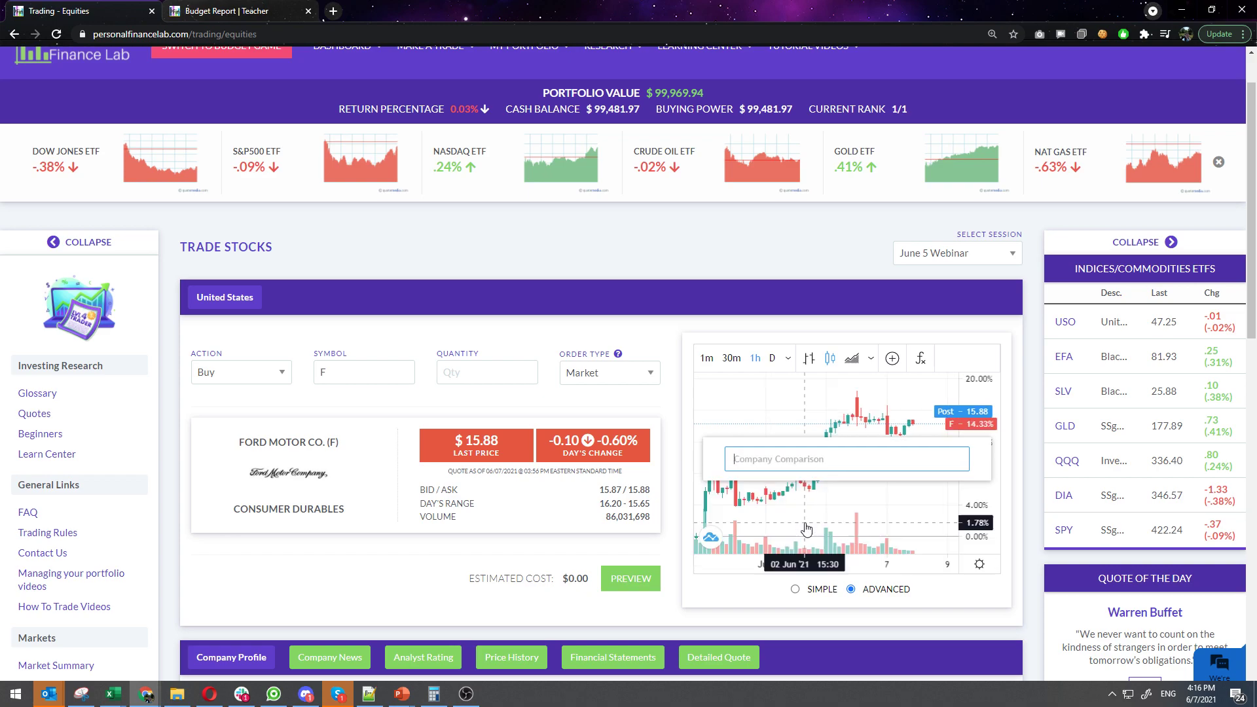
{"action": "left_click", "coordinate": [778, 397]}
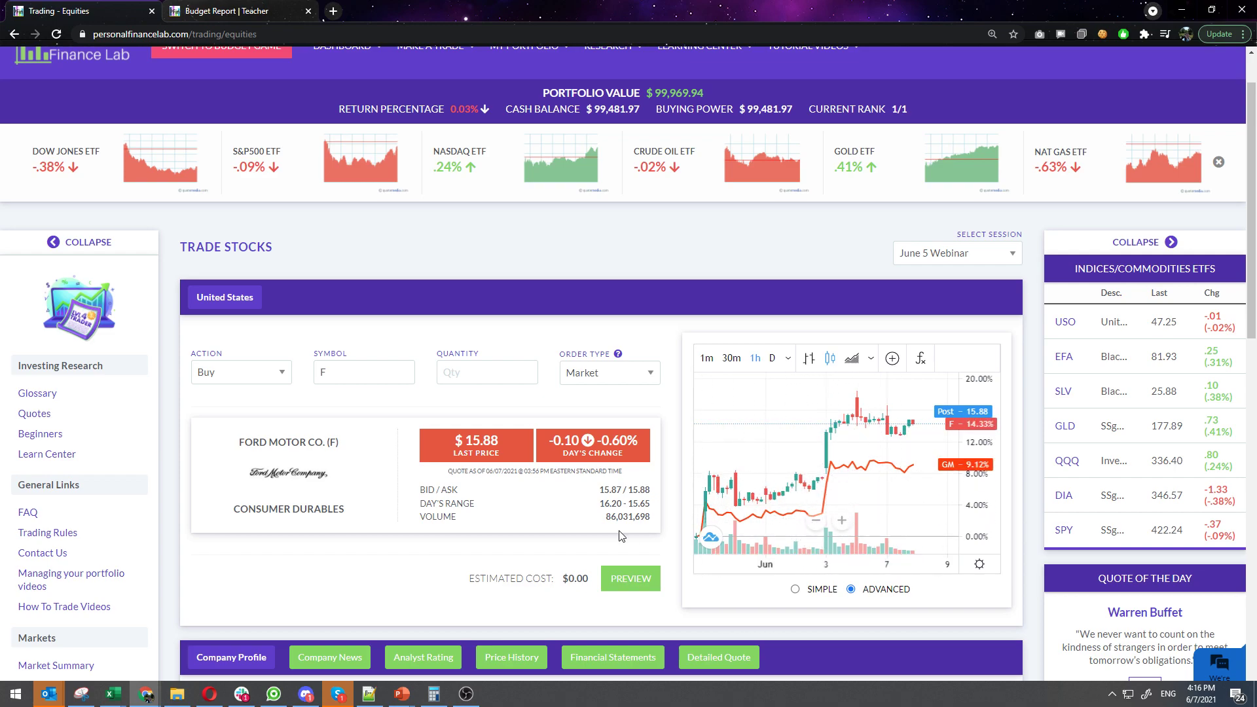
Review Ford's company profile, company news and analyst rating below the order form.
{"action": "scroll", "coordinate": [406, 517], "scroll_direction": "down", "scroll_amount": 4}
{"action": "scroll", "coordinate": [406, 517], "scroll_direction": "down", "scroll_amount": 1}
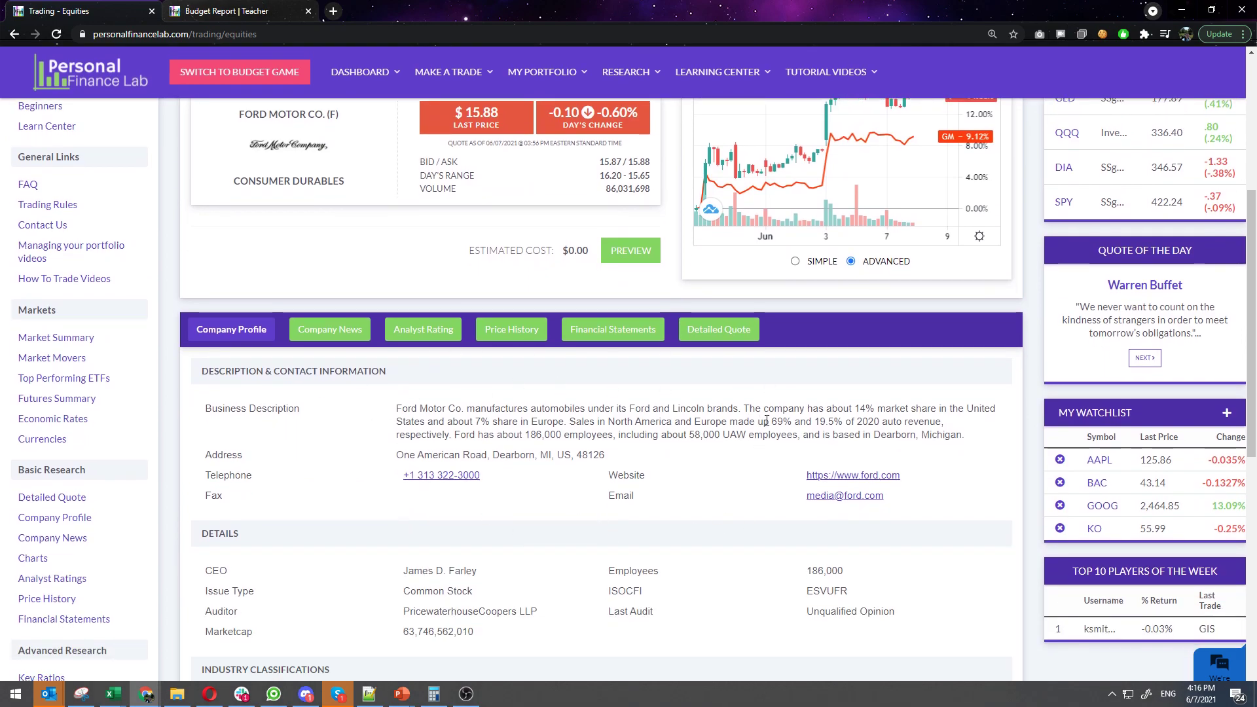
{"action": "left_click", "coordinate": [336, 332]}
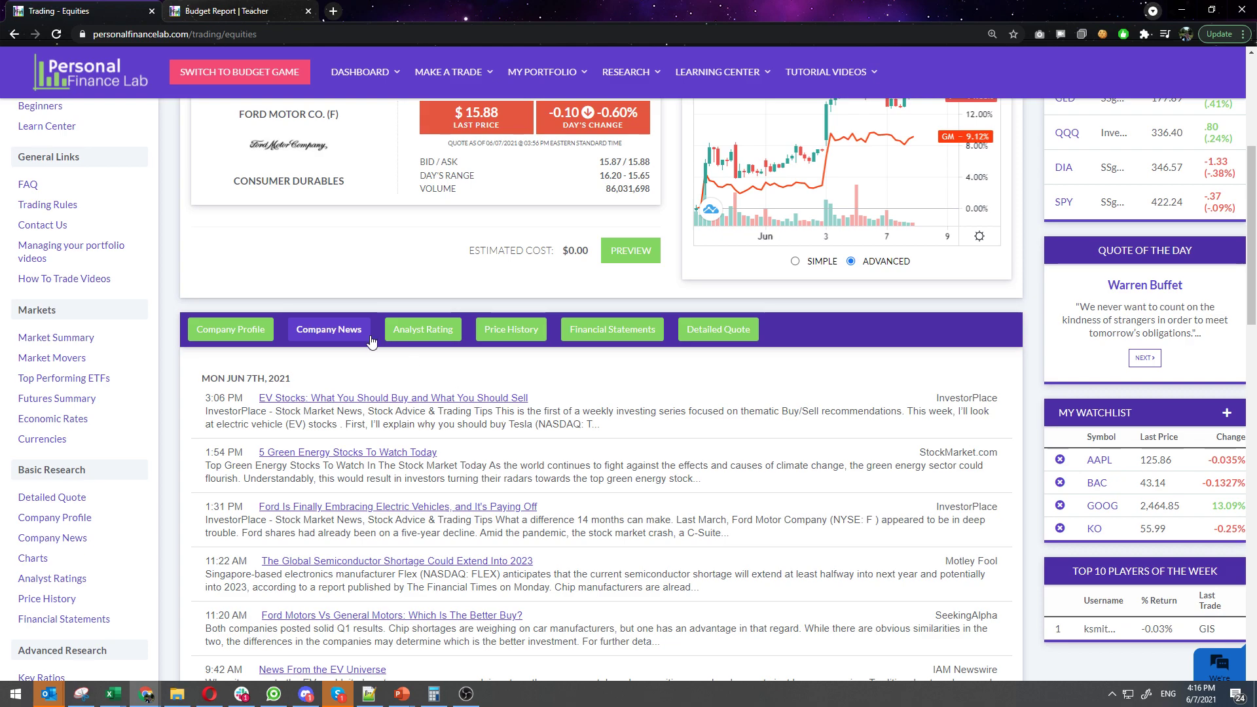
{"action": "left_click", "coordinate": [421, 330]}
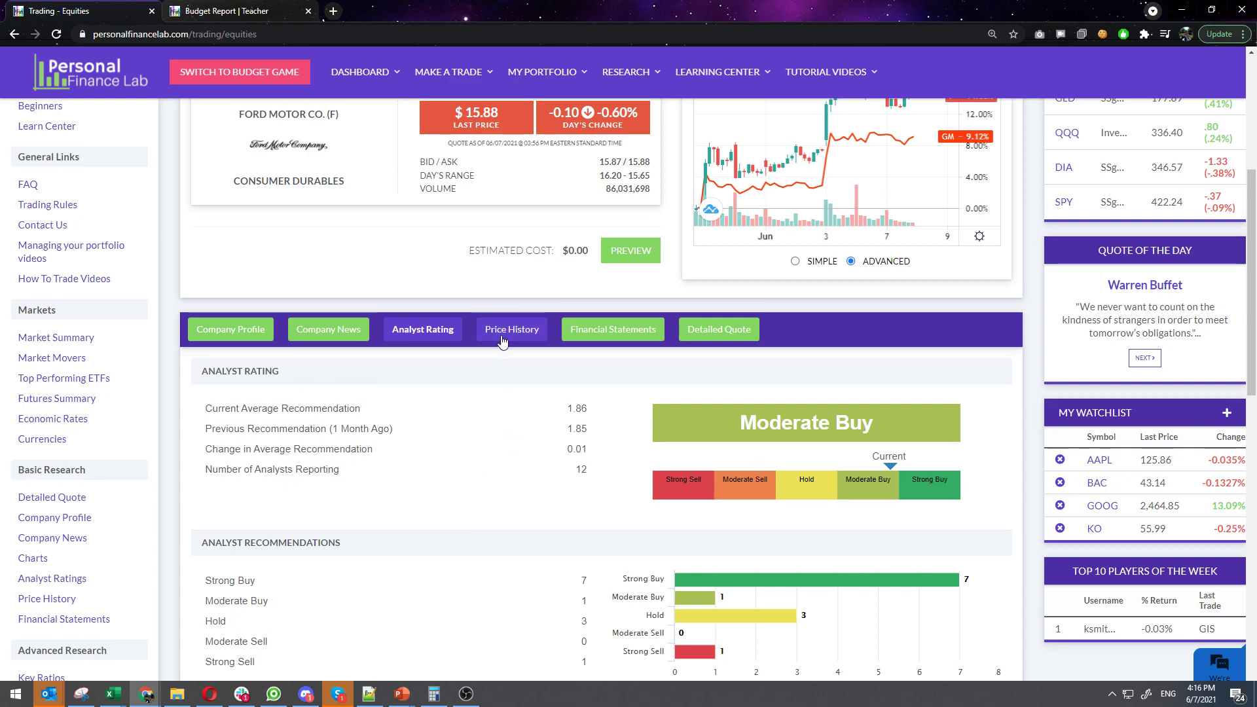
View Ford's price history, including the candlestick chart and the table of daily prices.
{"action": "left_click", "coordinate": [503, 341]}
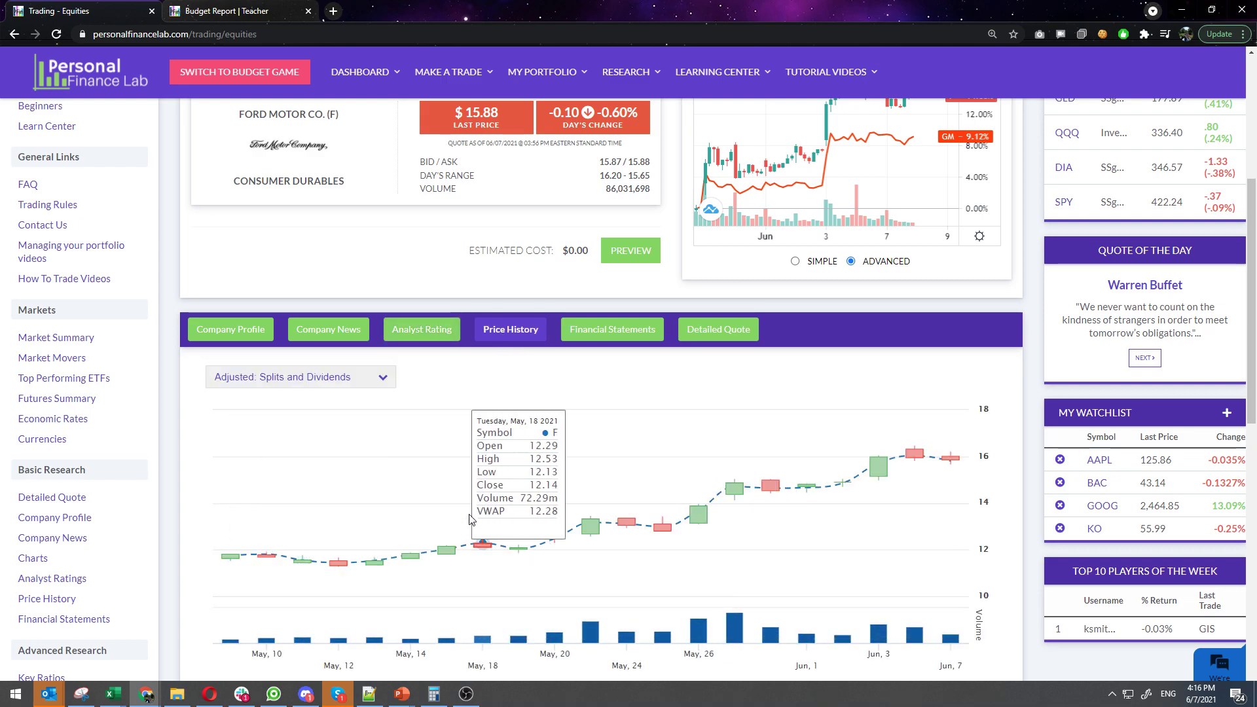
{"action": "scroll", "coordinate": [469, 519], "scroll_direction": "down", "scroll_amount": 5}
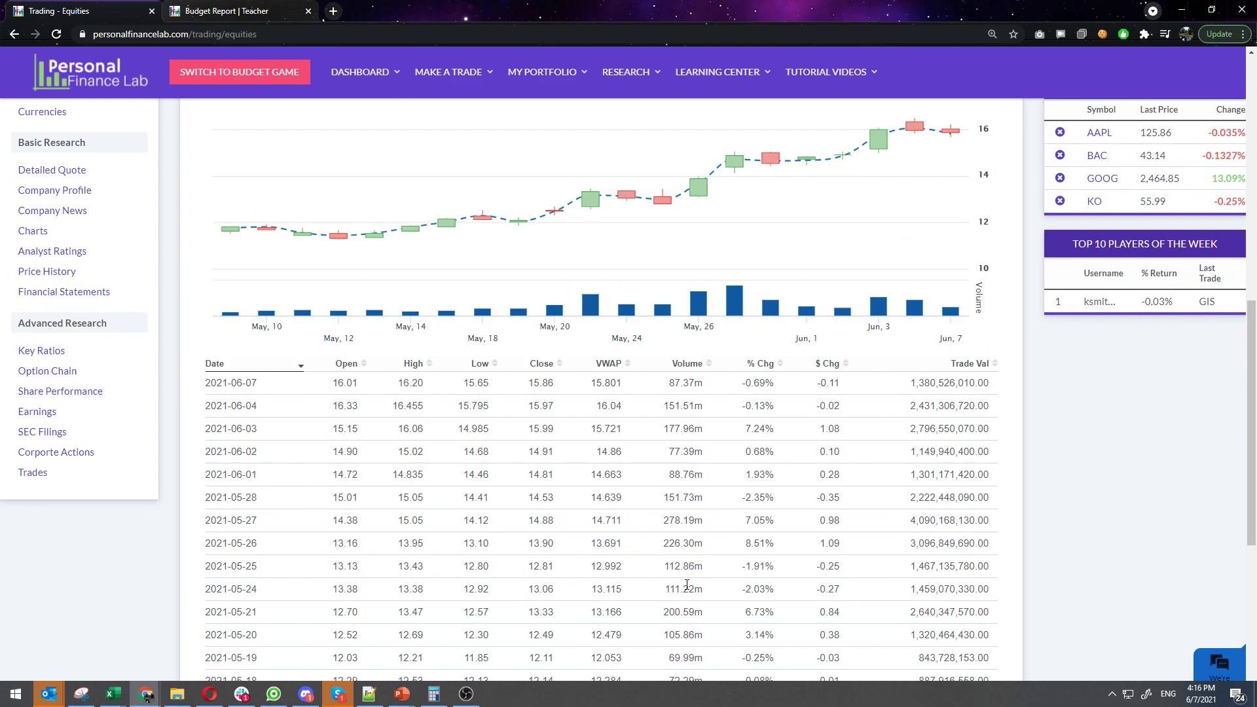
{"action": "scroll", "coordinate": [655, 576], "scroll_direction": "down", "scroll_amount": 4}
{"action": "scroll", "coordinate": [644, 569], "scroll_direction": "up", "scroll_amount": 10}
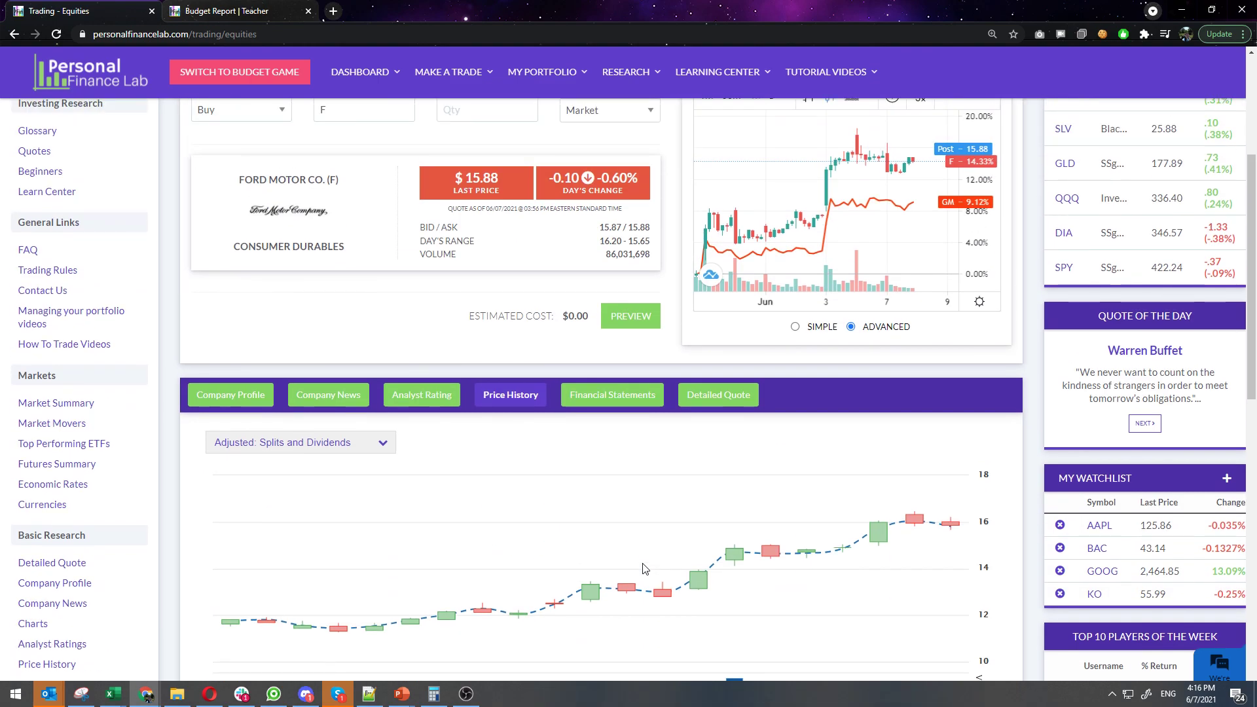
View Ford's financial statements and check the available statement types, periods and report date ranges.
{"action": "left_click", "coordinate": [609, 399]}
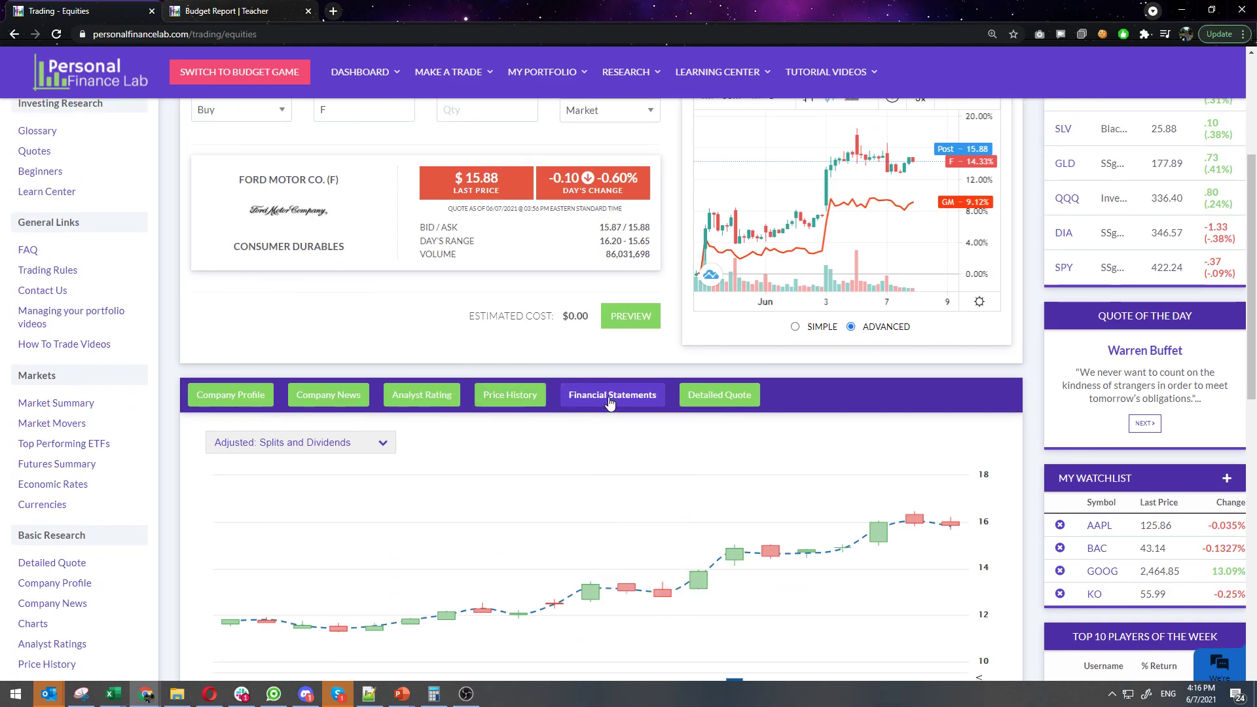
{"action": "scroll", "coordinate": [432, 547], "scroll_direction": "down", "scroll_amount": 3}
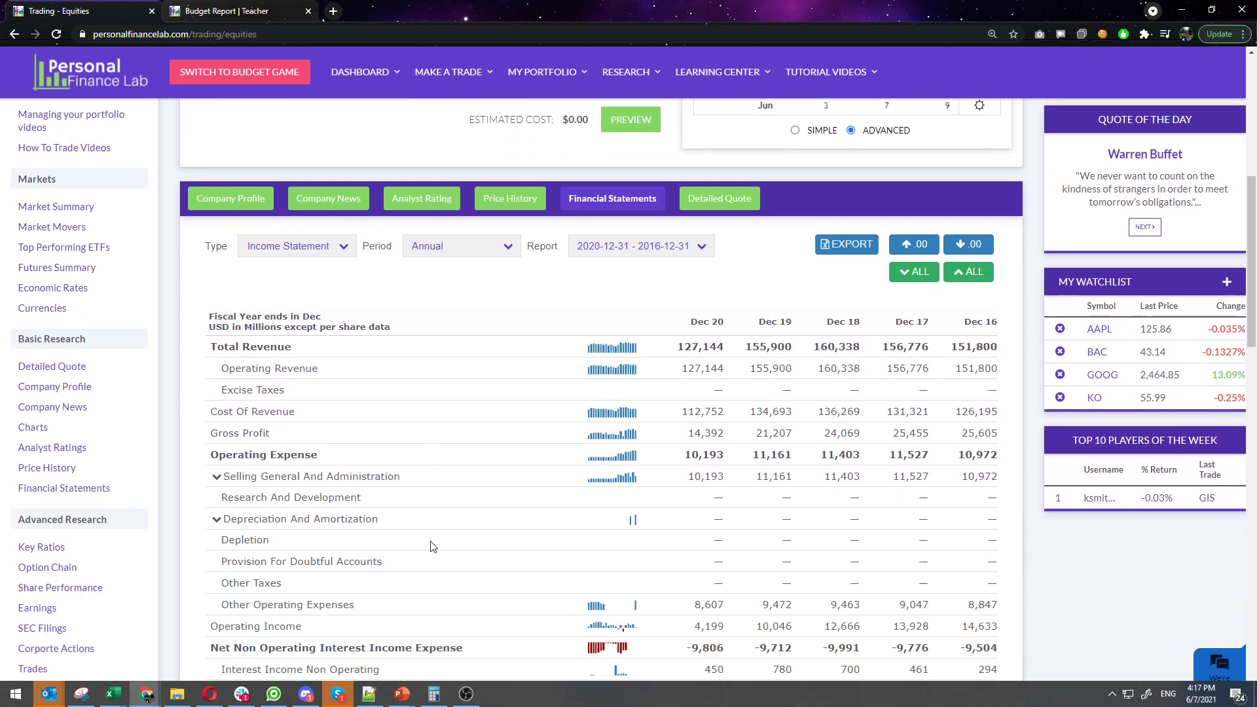
{"action": "left_click", "coordinate": [315, 247]}
{"action": "left_click", "coordinate": [463, 241]}
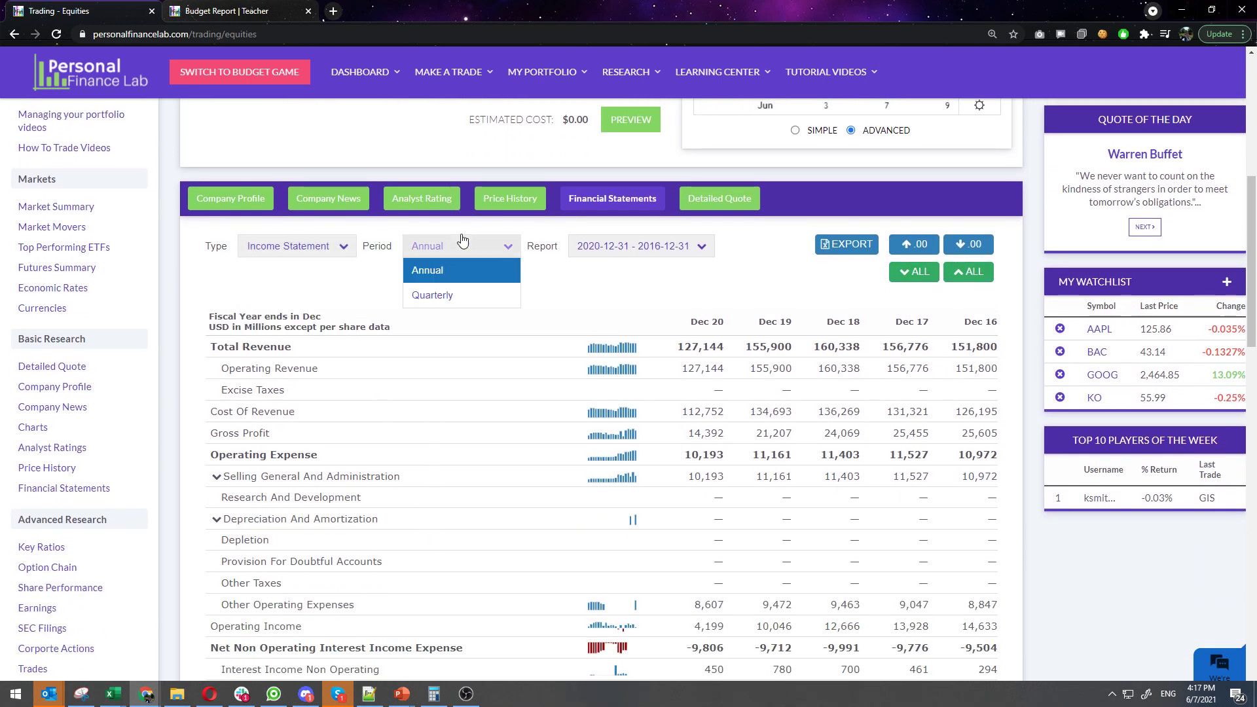
{"action": "left_click", "coordinate": [652, 247]}
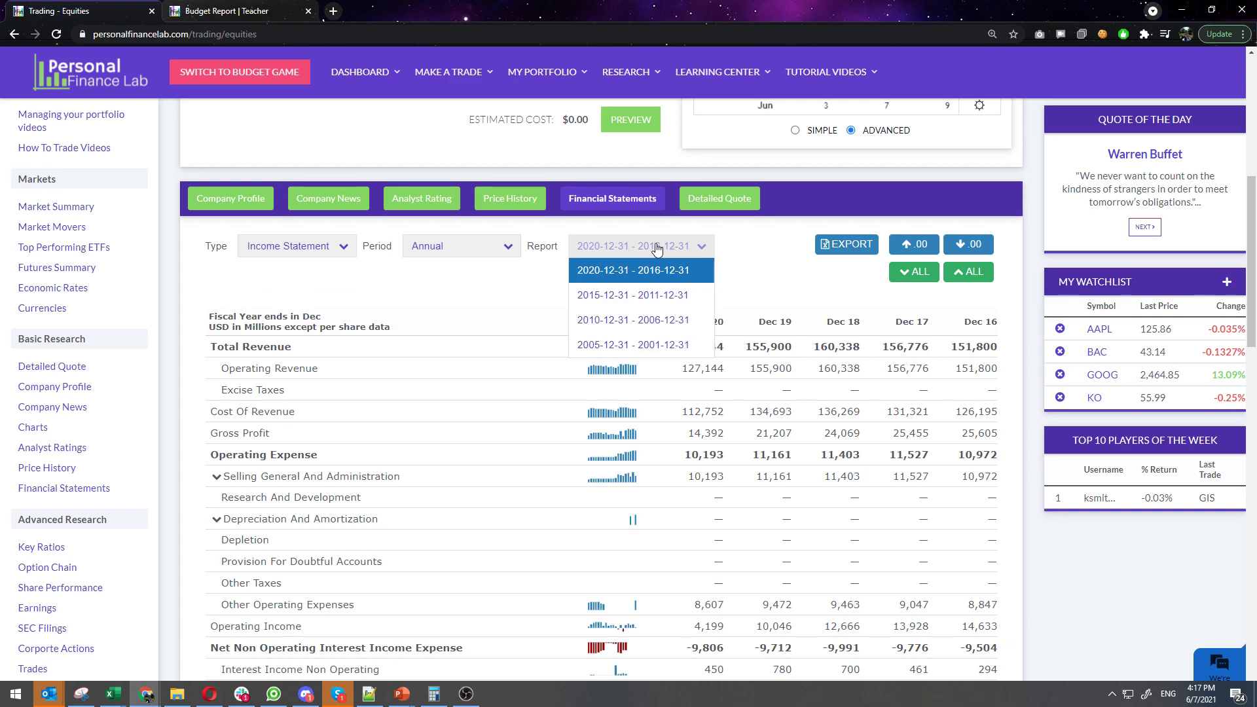
View Ford's detailed quote and return to the company profile.
{"action": "left_click", "coordinate": [720, 203]}
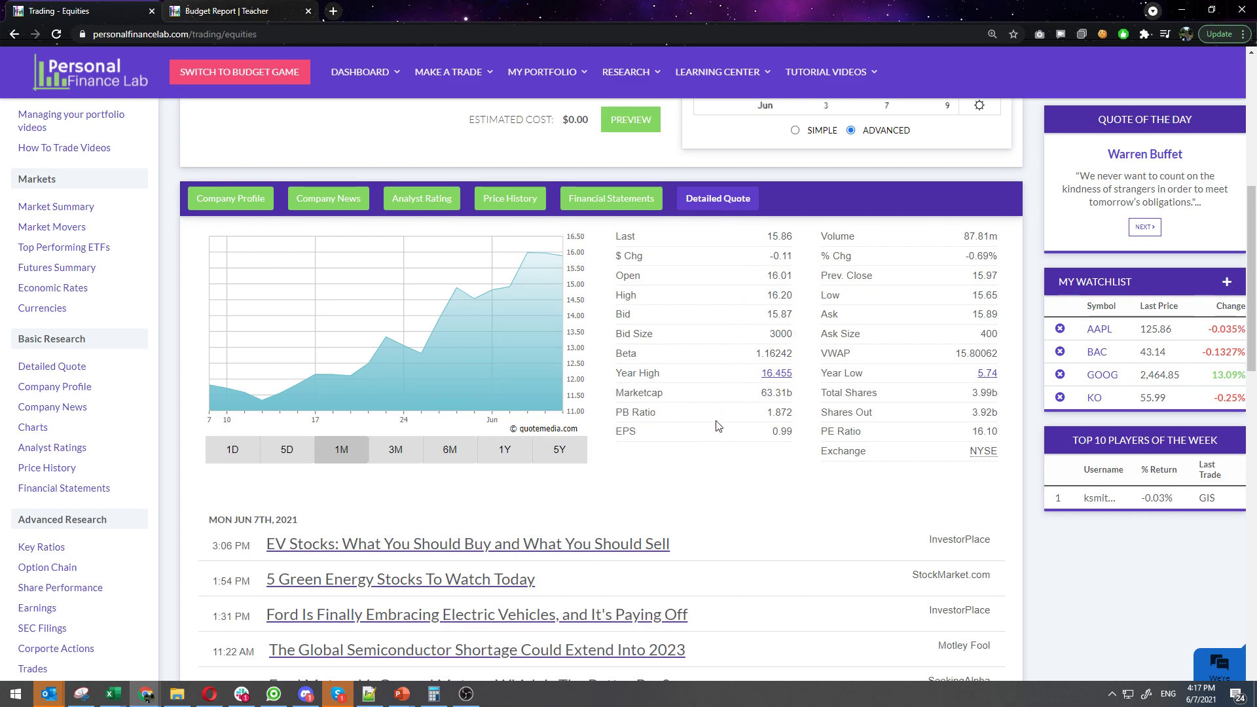
{"action": "scroll", "coordinate": [668, 463], "scroll_direction": "up", "scroll_amount": 1}
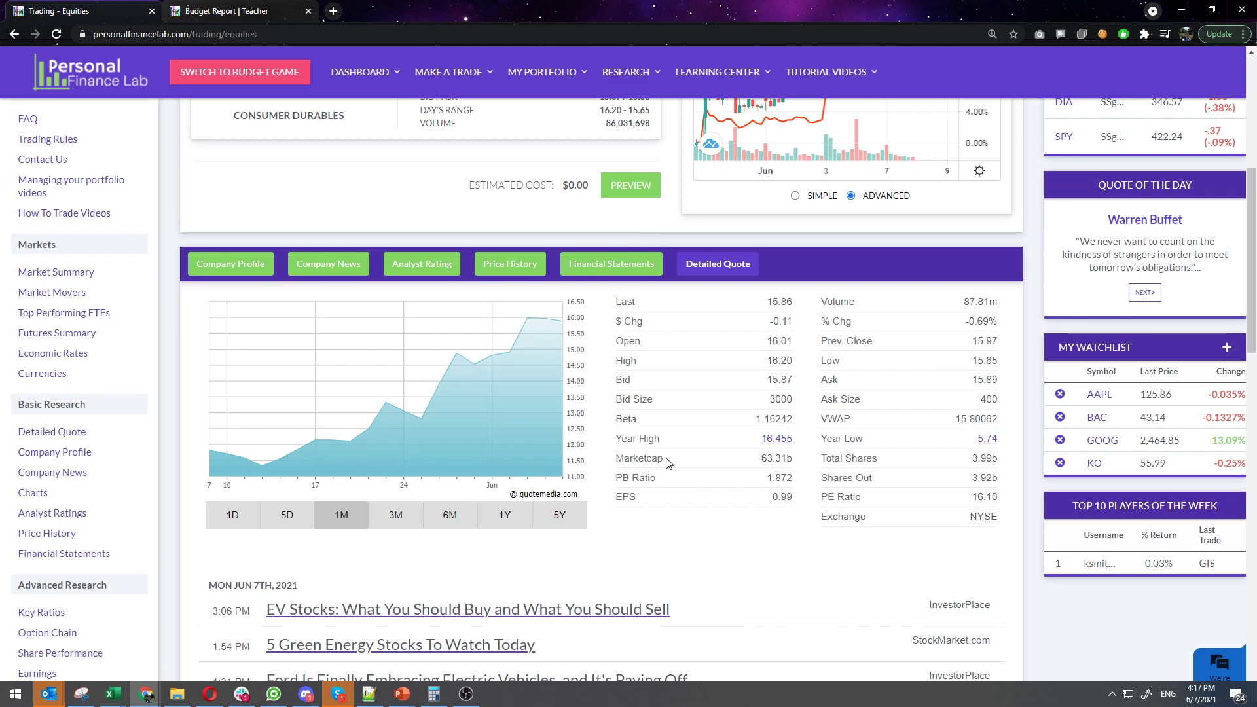
{"action": "left_click", "coordinate": [231, 263]}
{"action": "scroll", "coordinate": [714, 526], "scroll_direction": "up", "scroll_amount": 1}
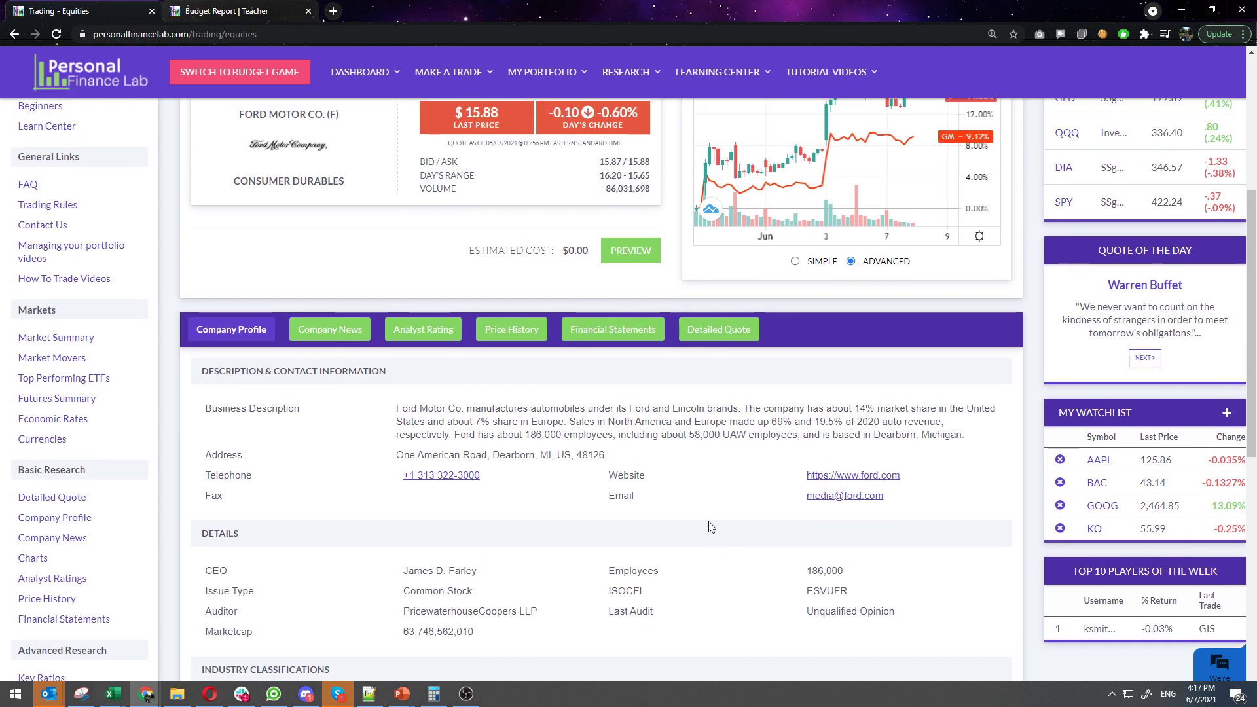
Return the price chart to the simple view and preview a market buy order for 100 shares of F.
{"action": "scroll", "coordinate": [712, 527], "scroll_direction": "up", "scroll_amount": 6}
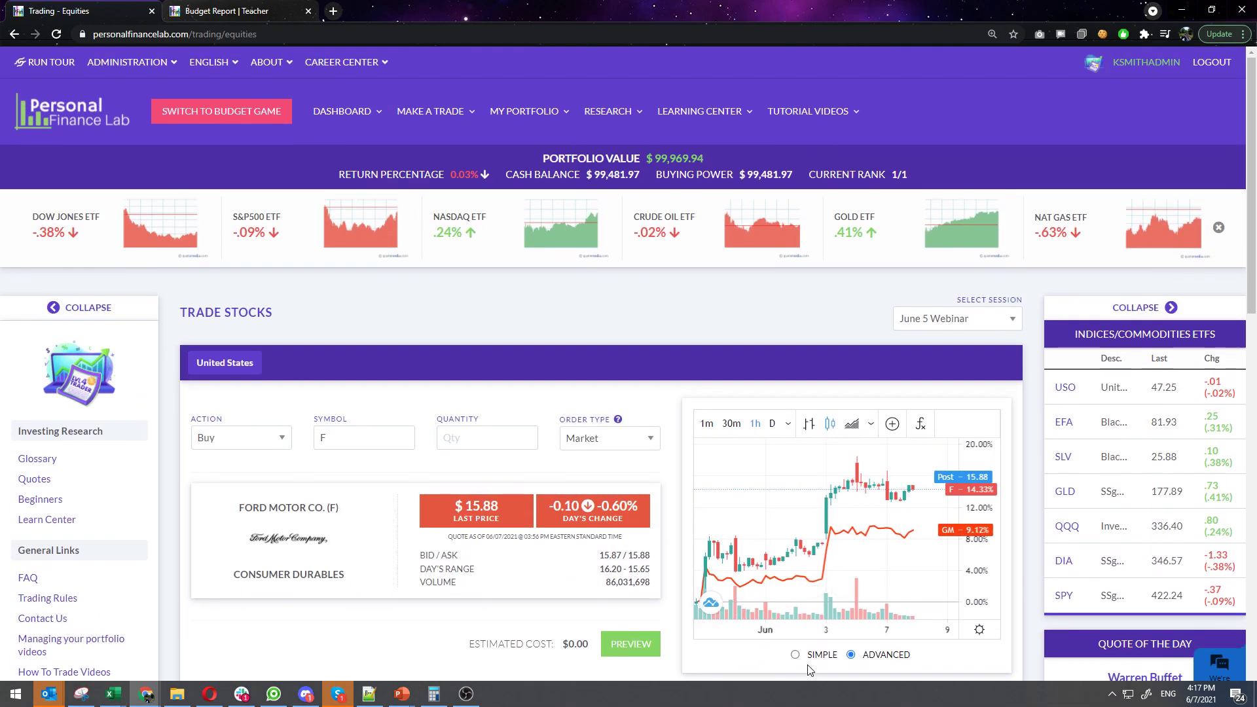
{"action": "left_click", "coordinate": [796, 655]}
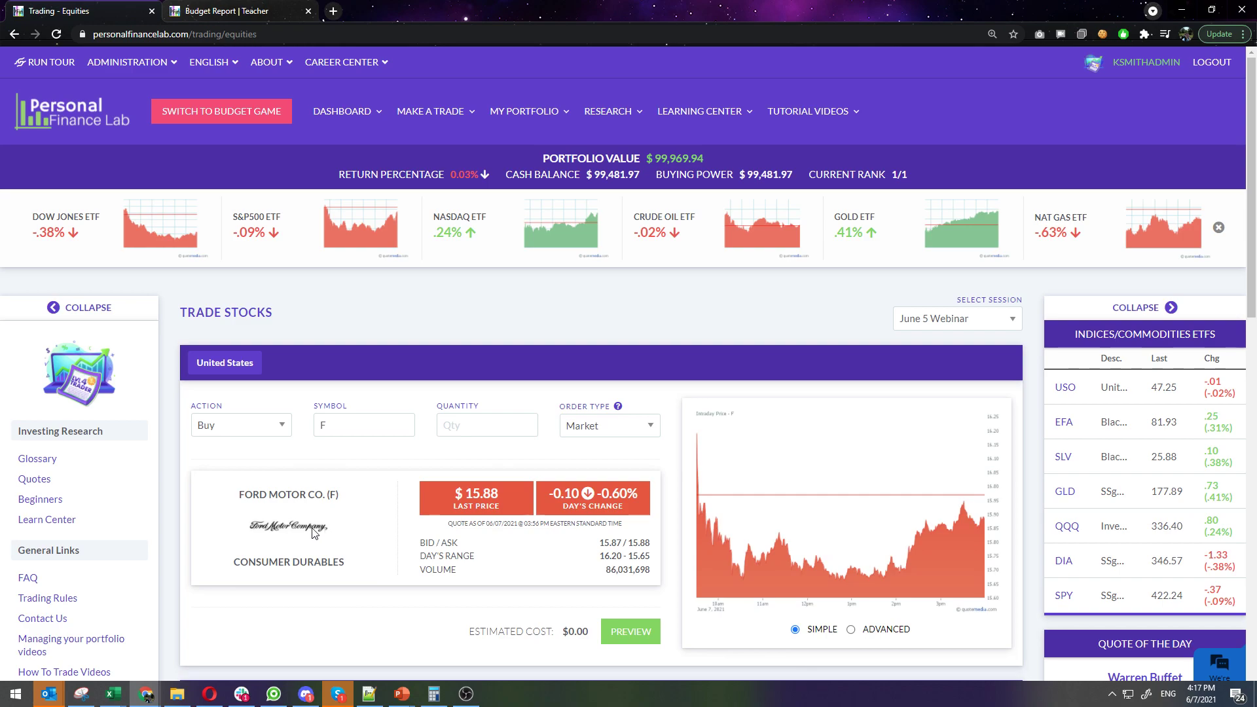
{"action": "left_click", "coordinate": [462, 423]}
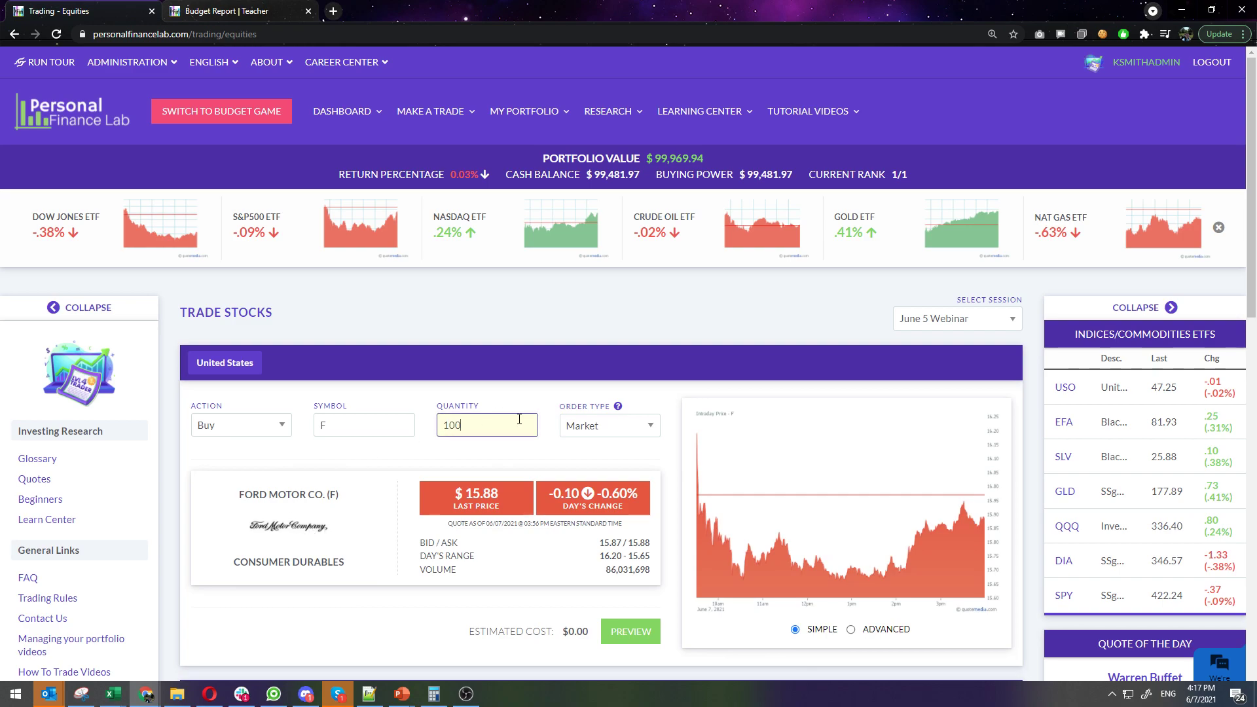
{"action": "left_click", "coordinate": [525, 457]}
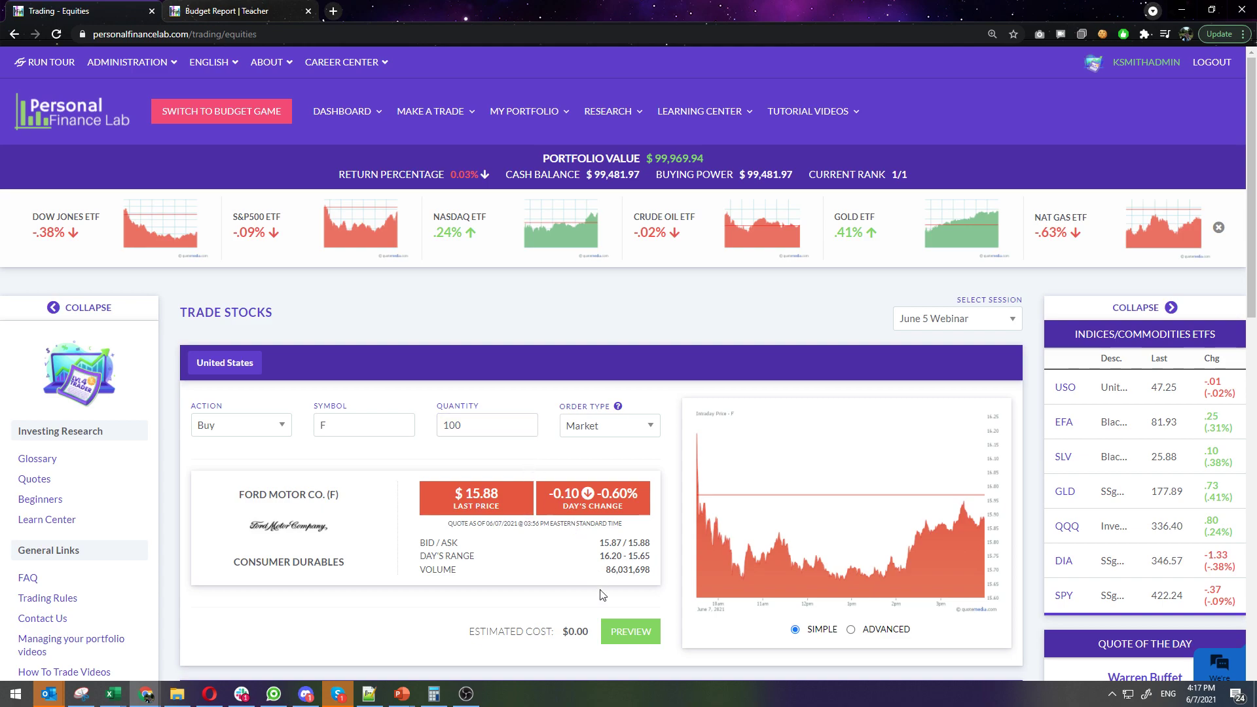
{"action": "left_click", "coordinate": [630, 632]}
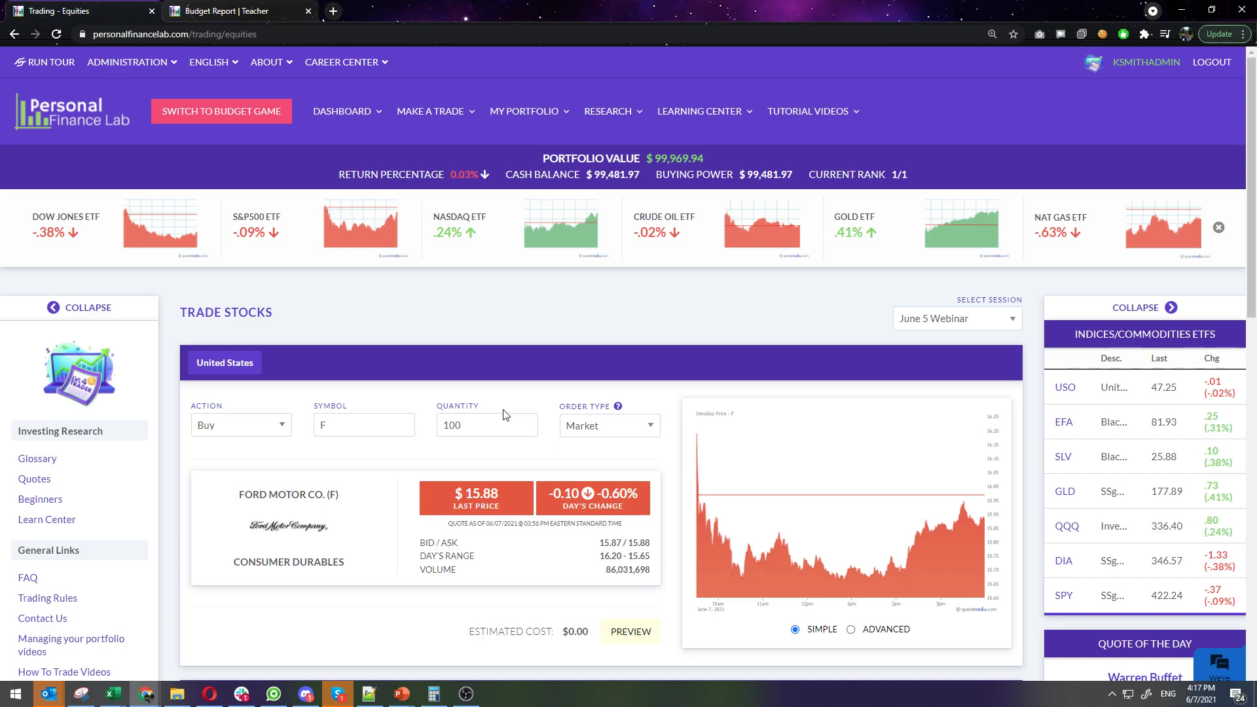
Reload the trading page and preview a market buy order for 100 shares of F.
{"action": "scroll", "coordinate": [412, 413], "scroll_direction": "down", "scroll_amount": 4}
{"action": "scroll", "coordinate": [411, 412], "scroll_direction": "up", "scroll_amount": 3}
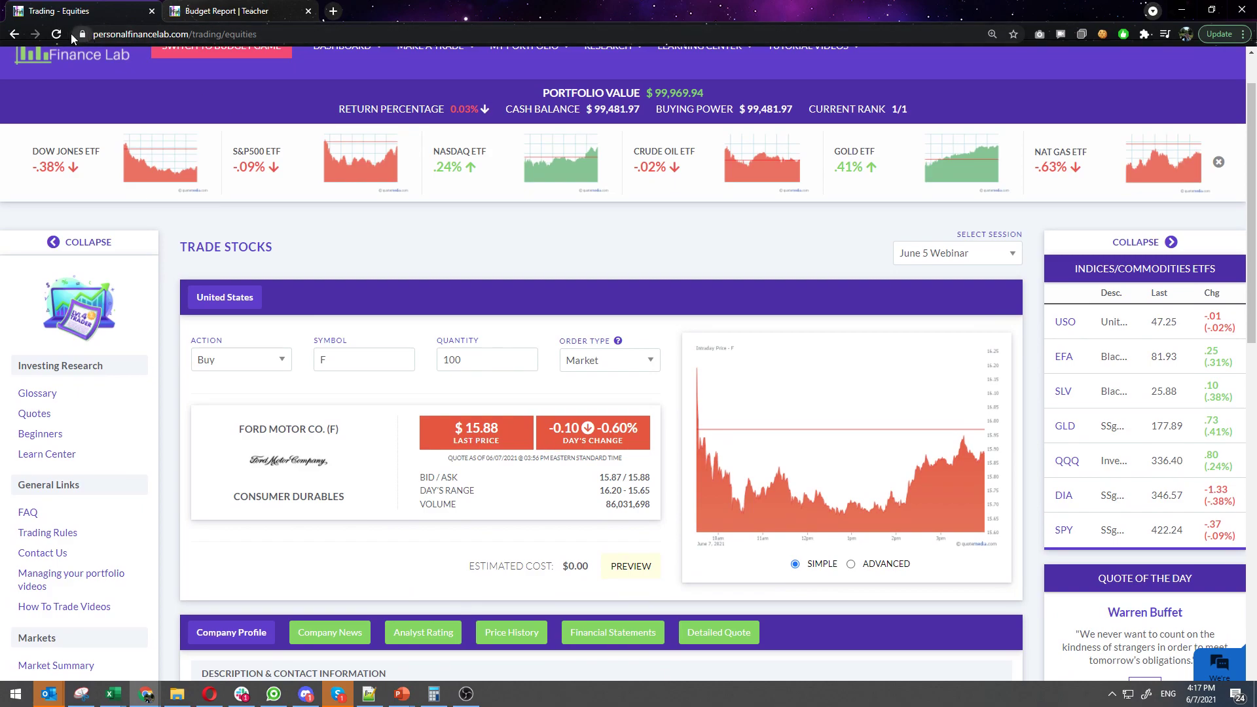
{"action": "left_click", "coordinate": [79, 63]}
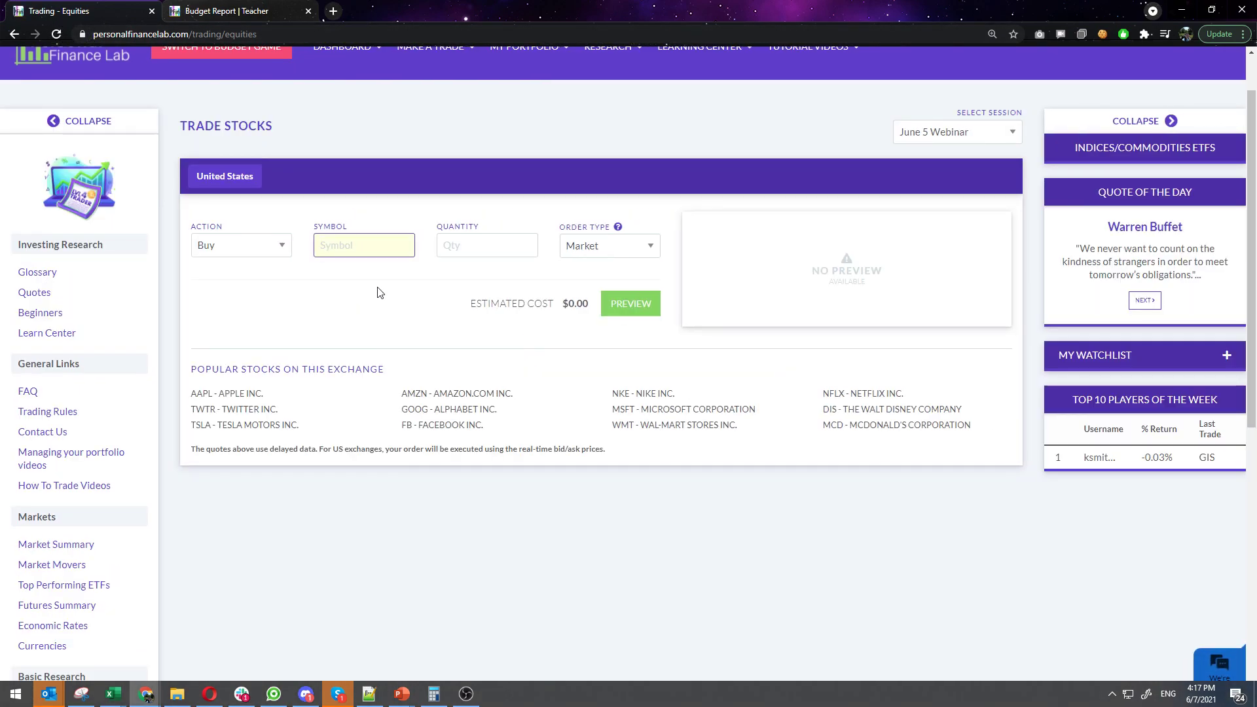
{"action": "type", "text": "F"}
{"action": "left_click", "coordinate": [482, 249]}
{"action": "type", "text": "1"}
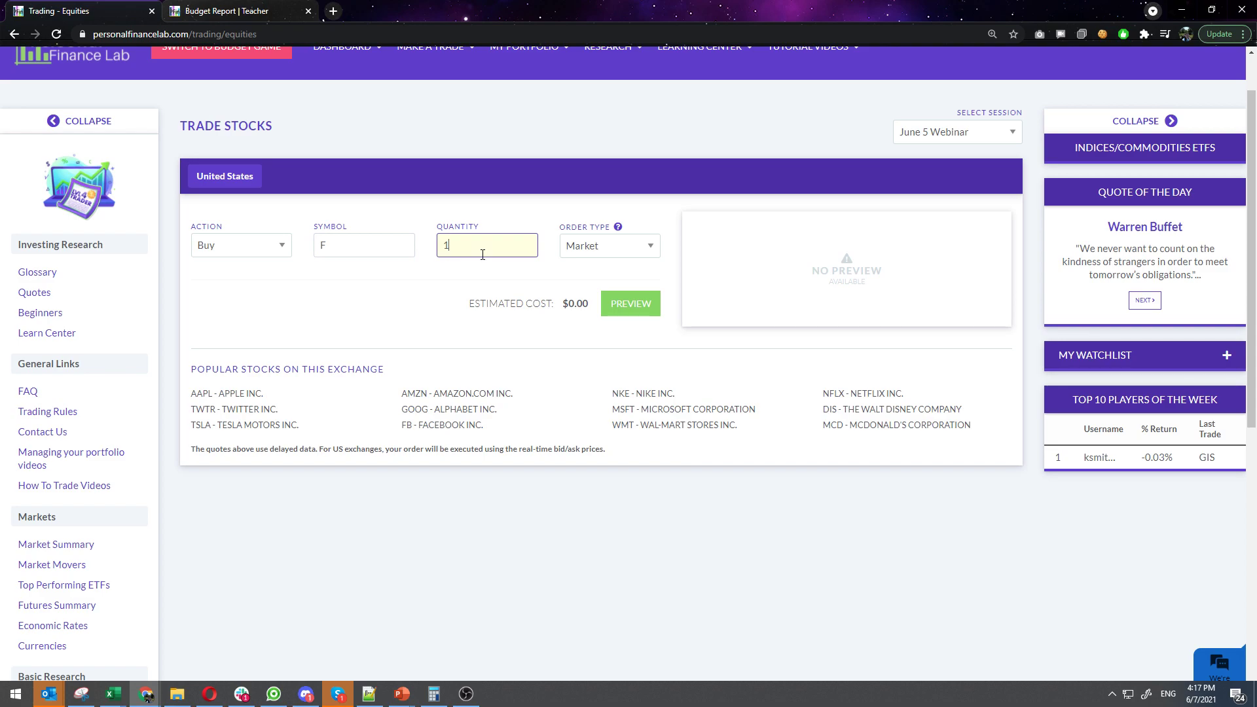
{"action": "left_click", "coordinate": [550, 273]}
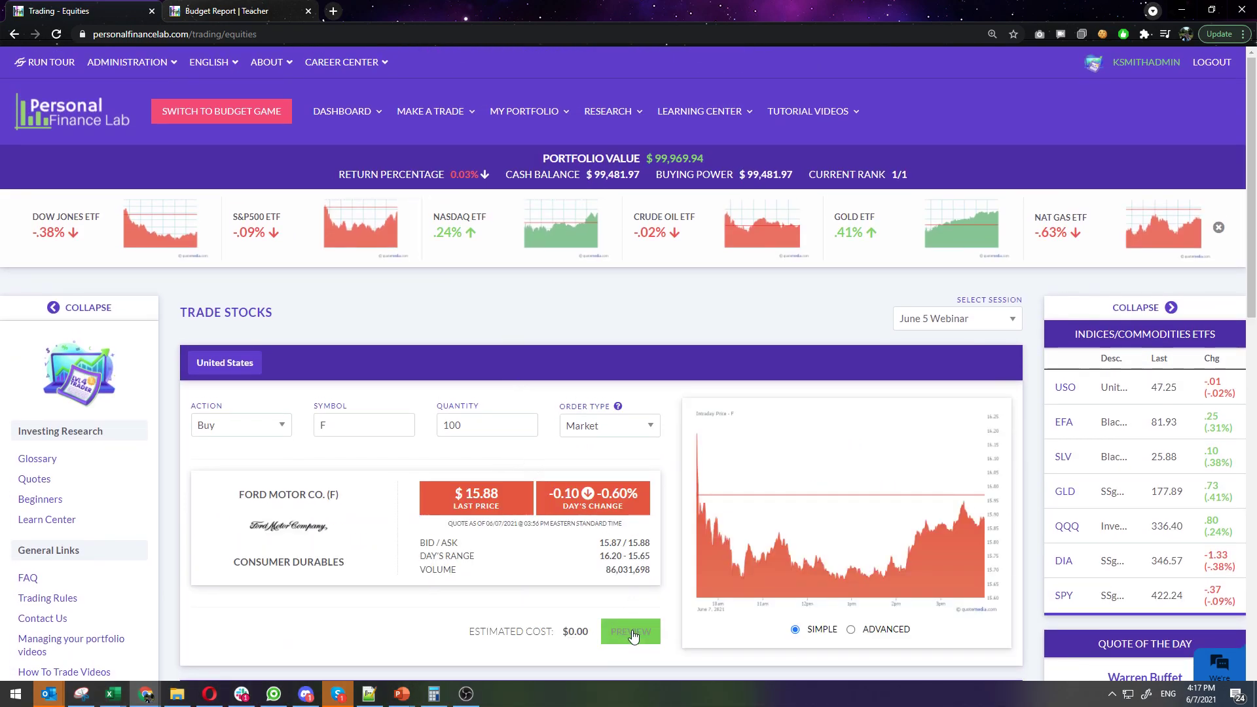
{"action": "left_click", "coordinate": [633, 636]}
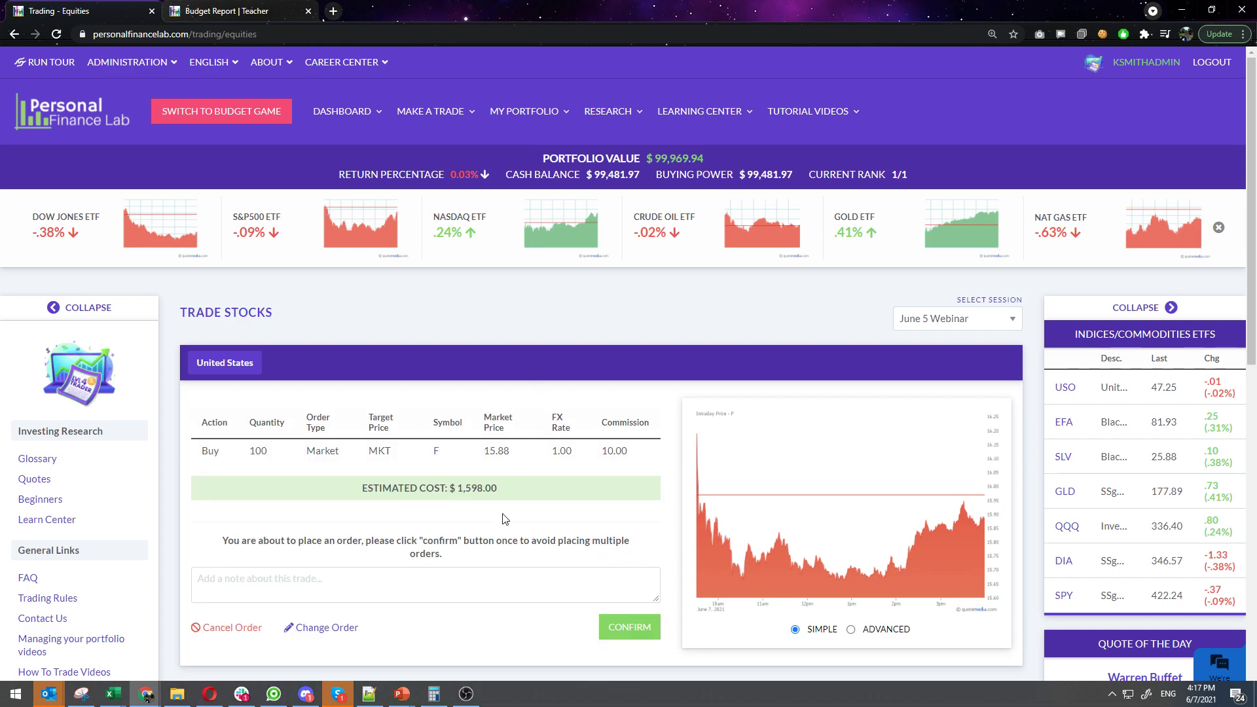
Select the trade note field on the buy order preview.
{"action": "left_click", "coordinate": [340, 589]}
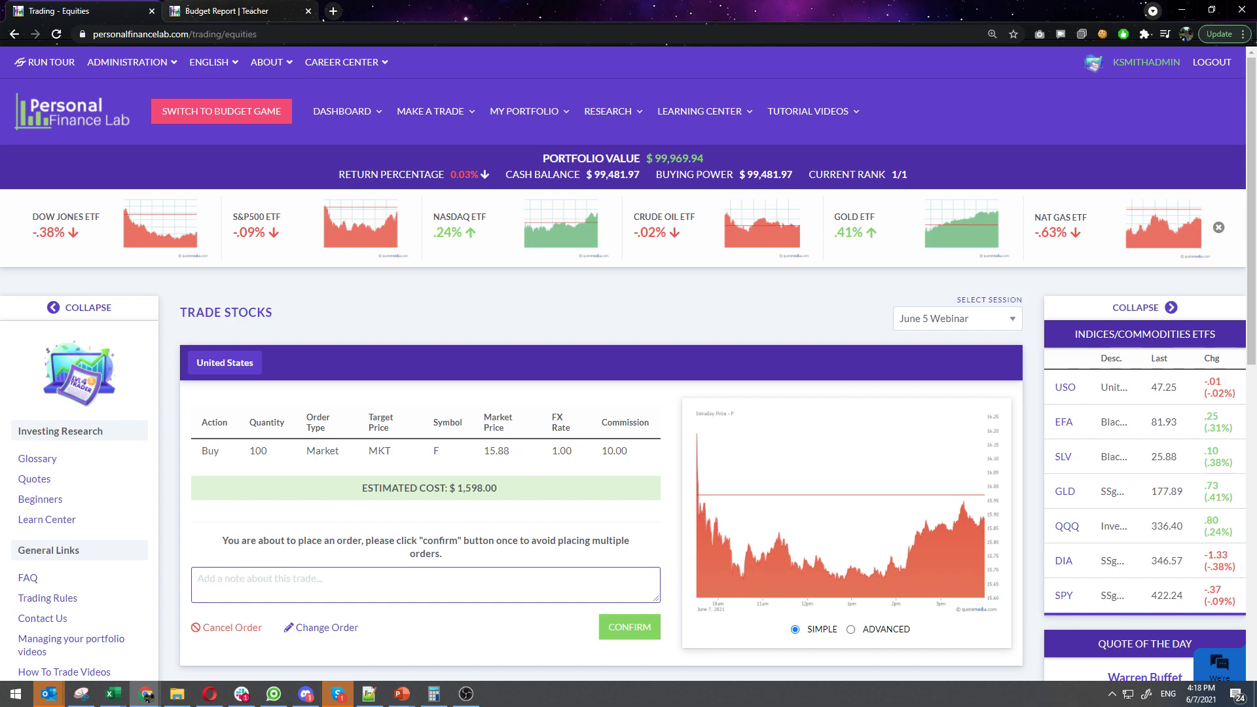
{"action": "left_click", "coordinate": [241, 694]}
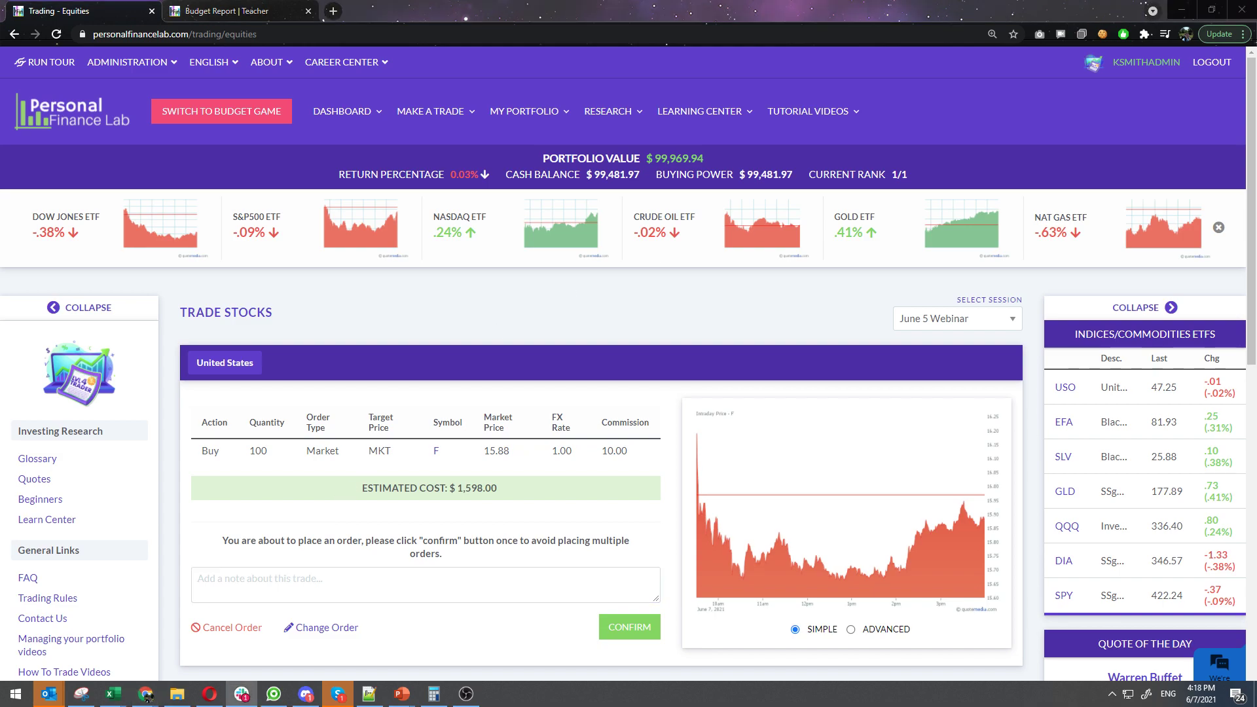
{"action": "left_click", "coordinate": [541, 529]}
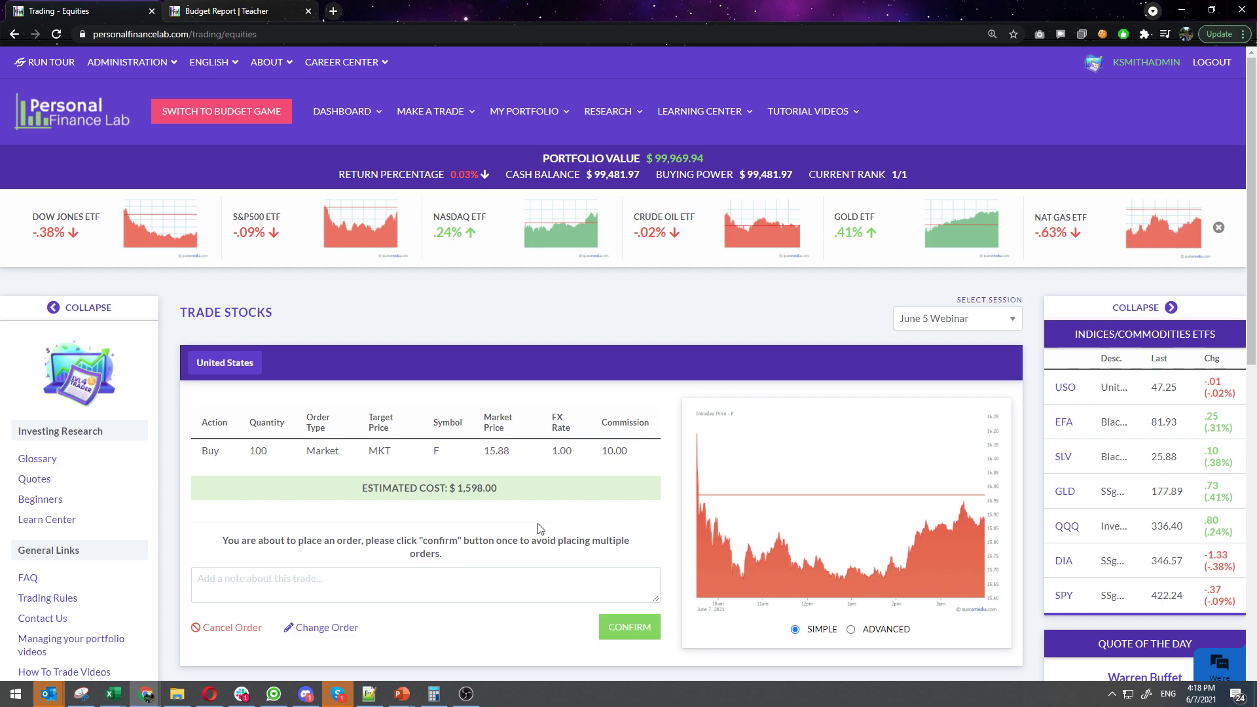
{"action": "left_click", "coordinate": [443, 575]}
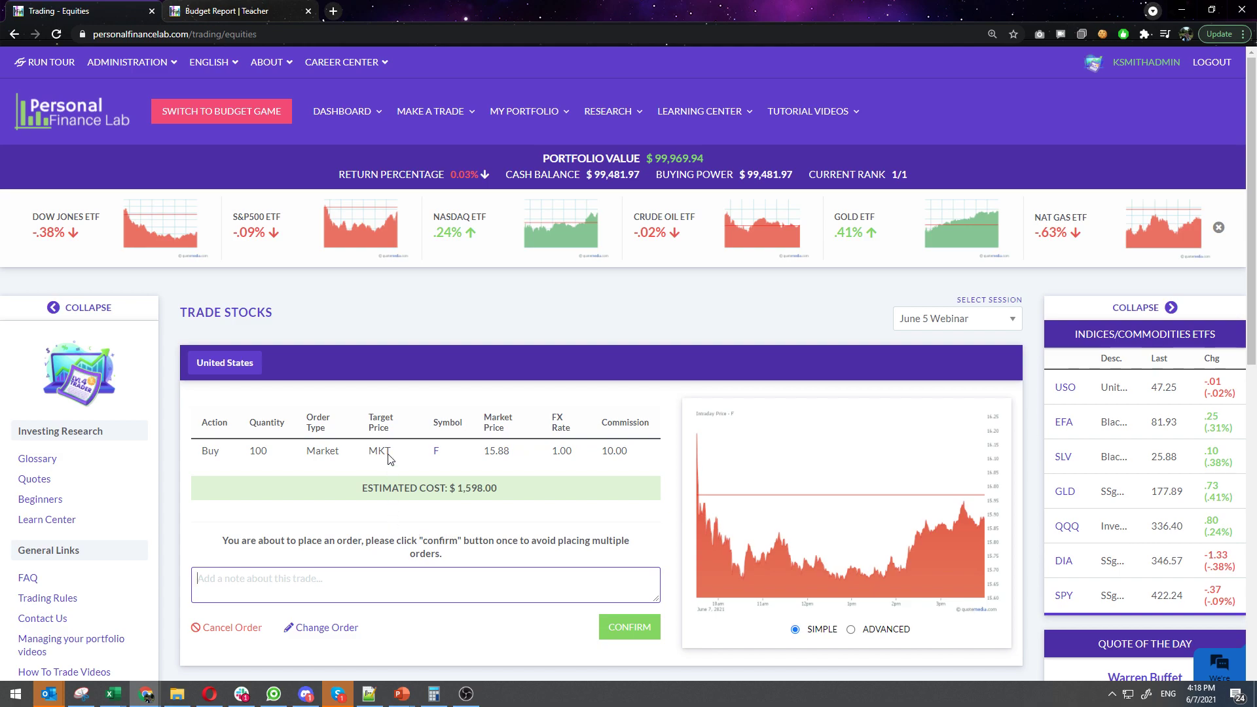
View the contest rankings and check the ranked account's open positions in its account details.
{"action": "mouse_move", "coordinate": [518, 115]}
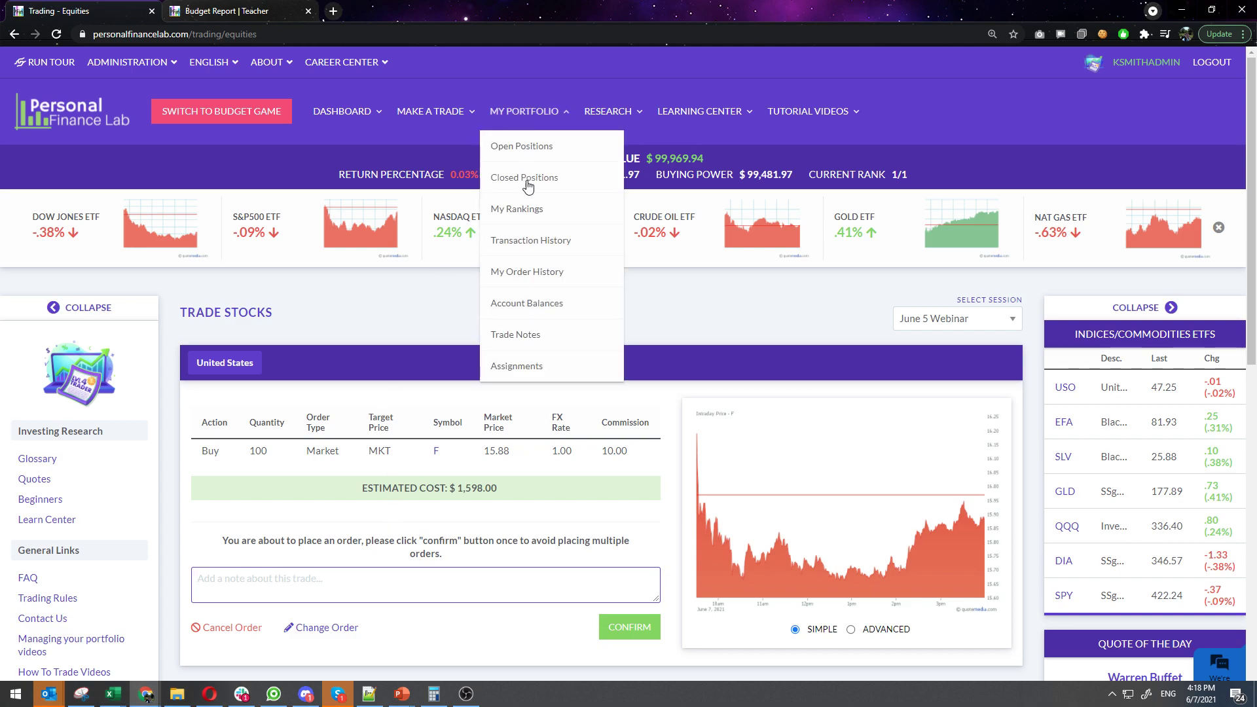
{"action": "left_click", "coordinate": [524, 208]}
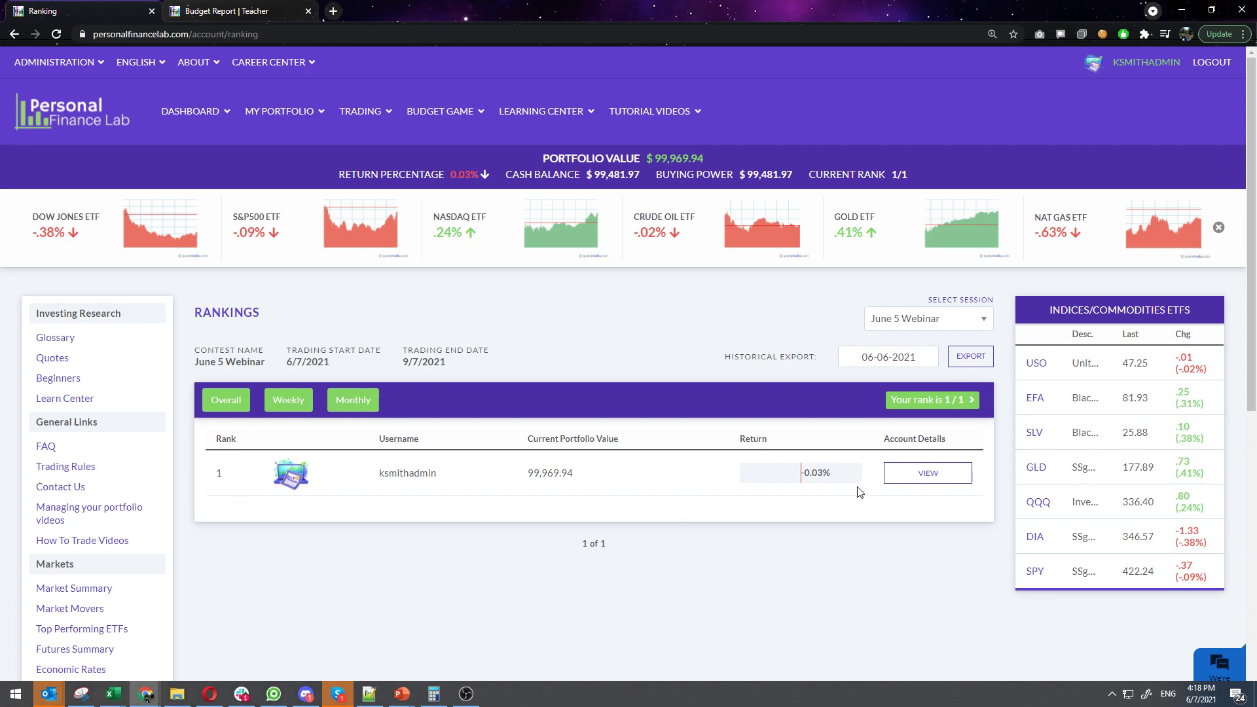
{"action": "left_click", "coordinate": [919, 480]}
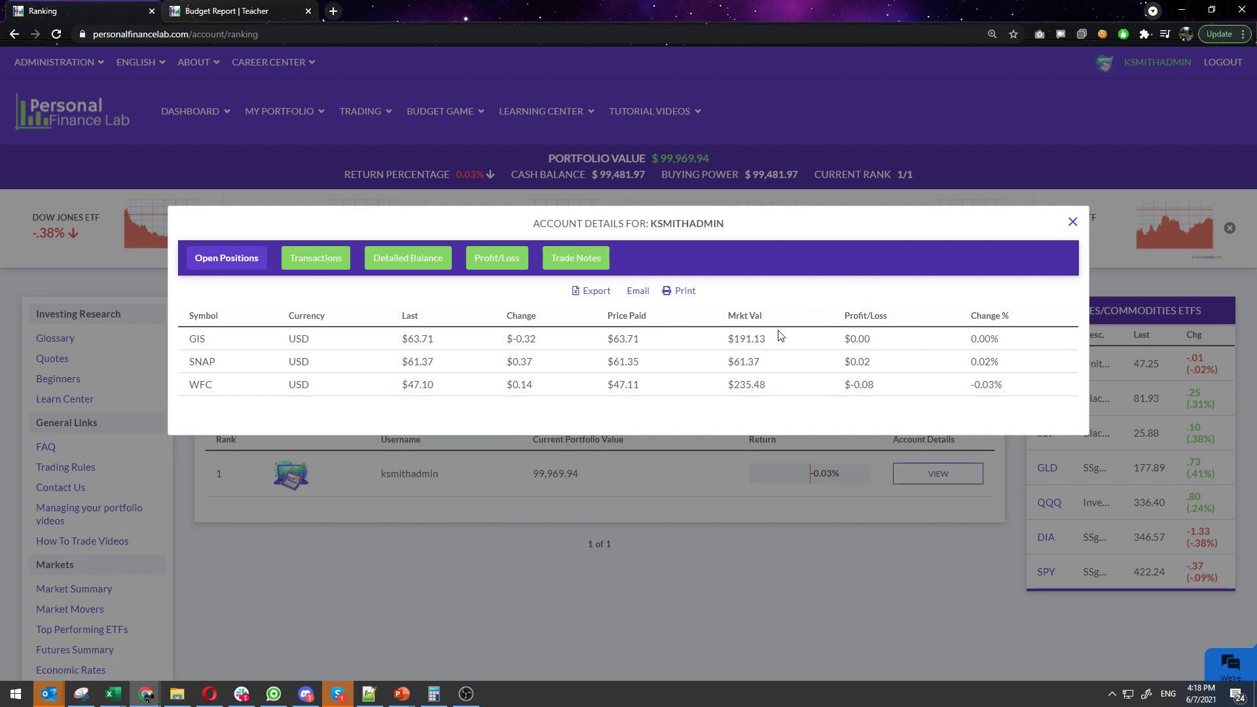
{"action": "left_click", "coordinate": [1073, 224]}
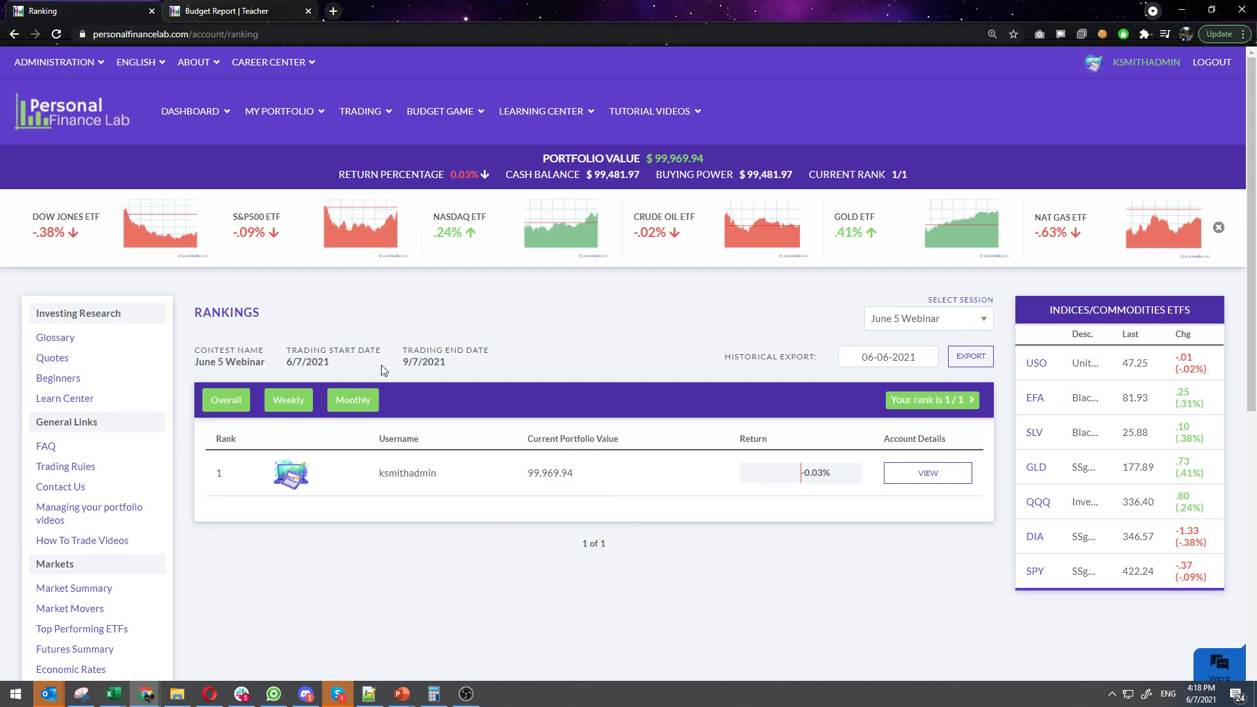
View the Site Overview tutorial video page and its list of portfolio management videos.
{"action": "left_click", "coordinate": [648, 111]}
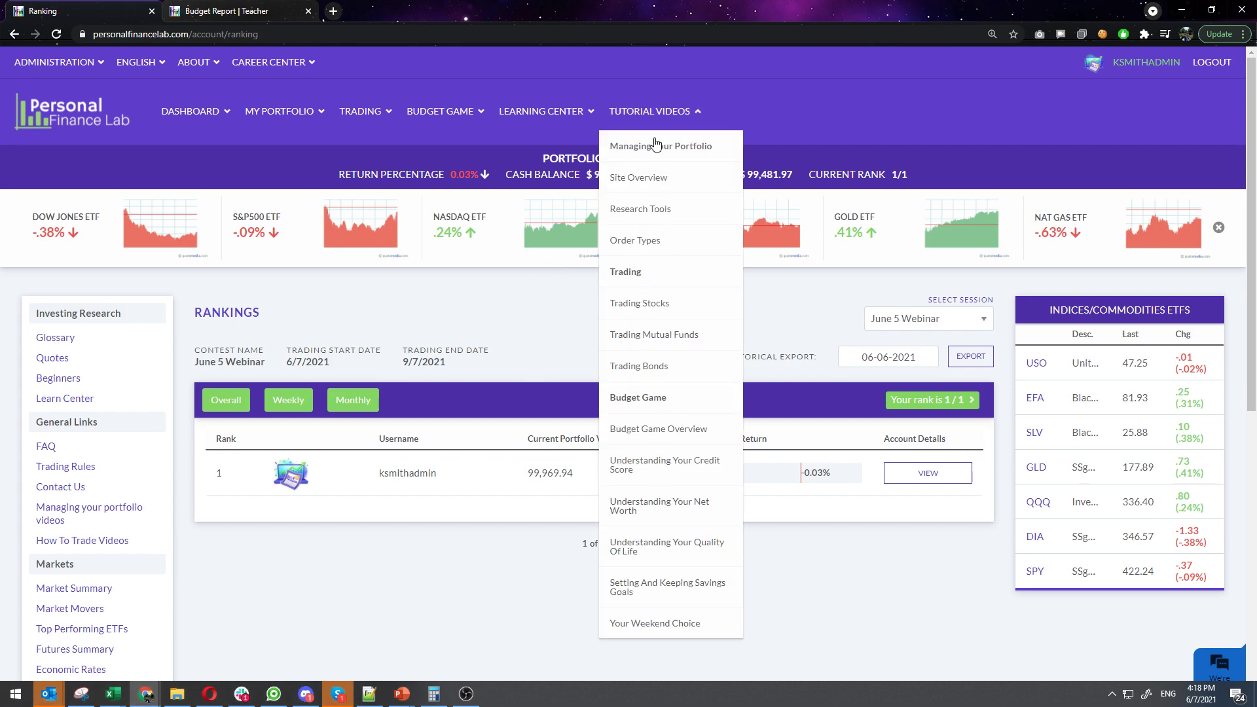
{"action": "left_click", "coordinate": [641, 176]}
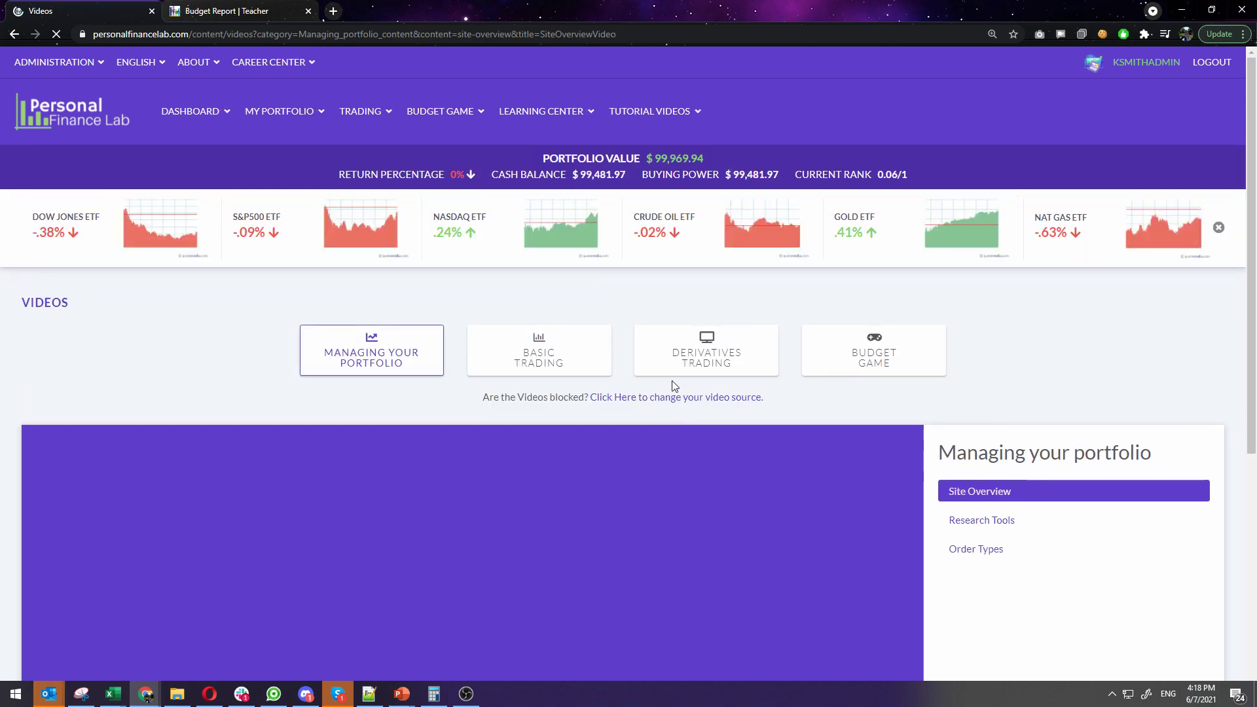
{"action": "scroll", "coordinate": [1004, 504], "scroll_direction": "down", "scroll_amount": 1}
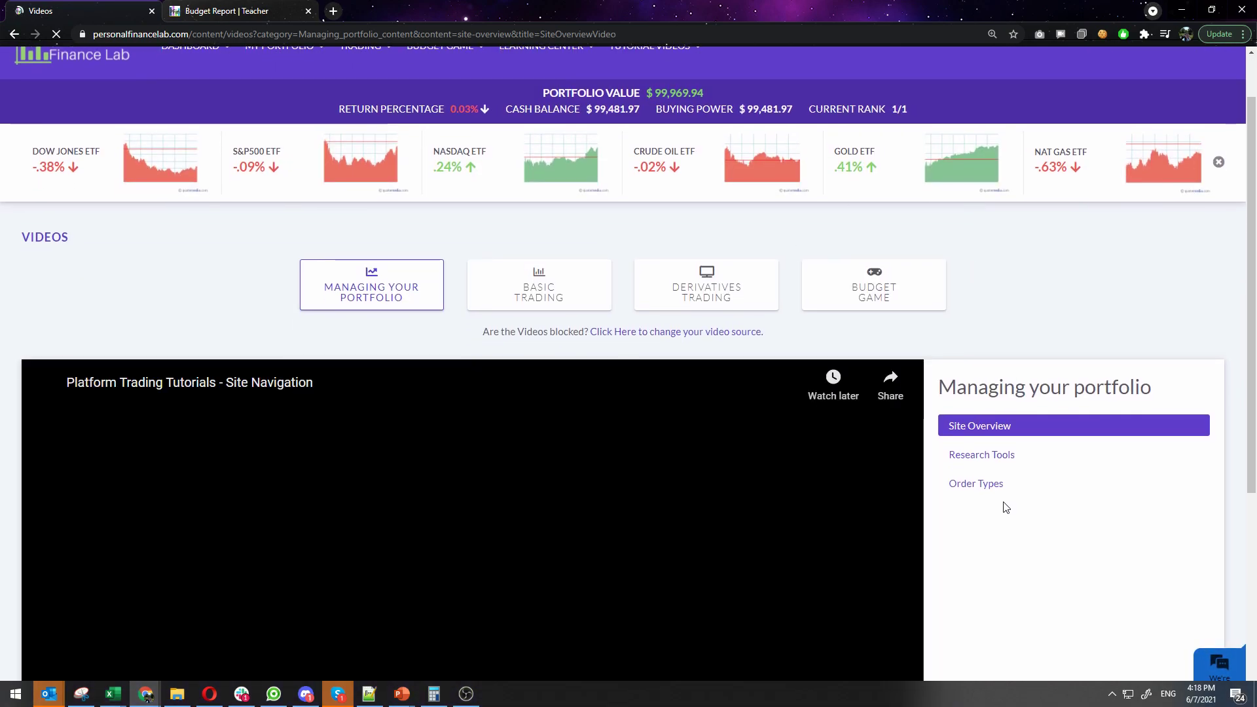
{"action": "scroll", "coordinate": [943, 500], "scroll_direction": "down", "scroll_amount": 3}
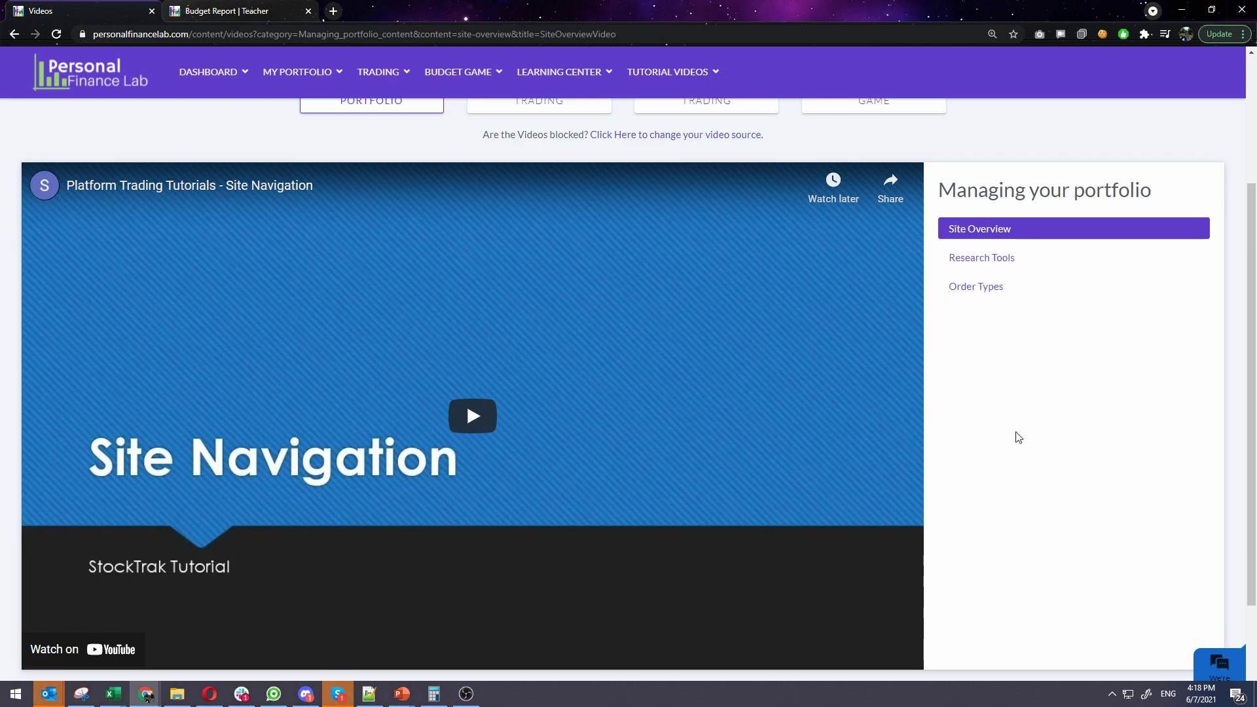
{"action": "scroll", "coordinate": [1015, 435], "scroll_direction": "up", "scroll_amount": 1}
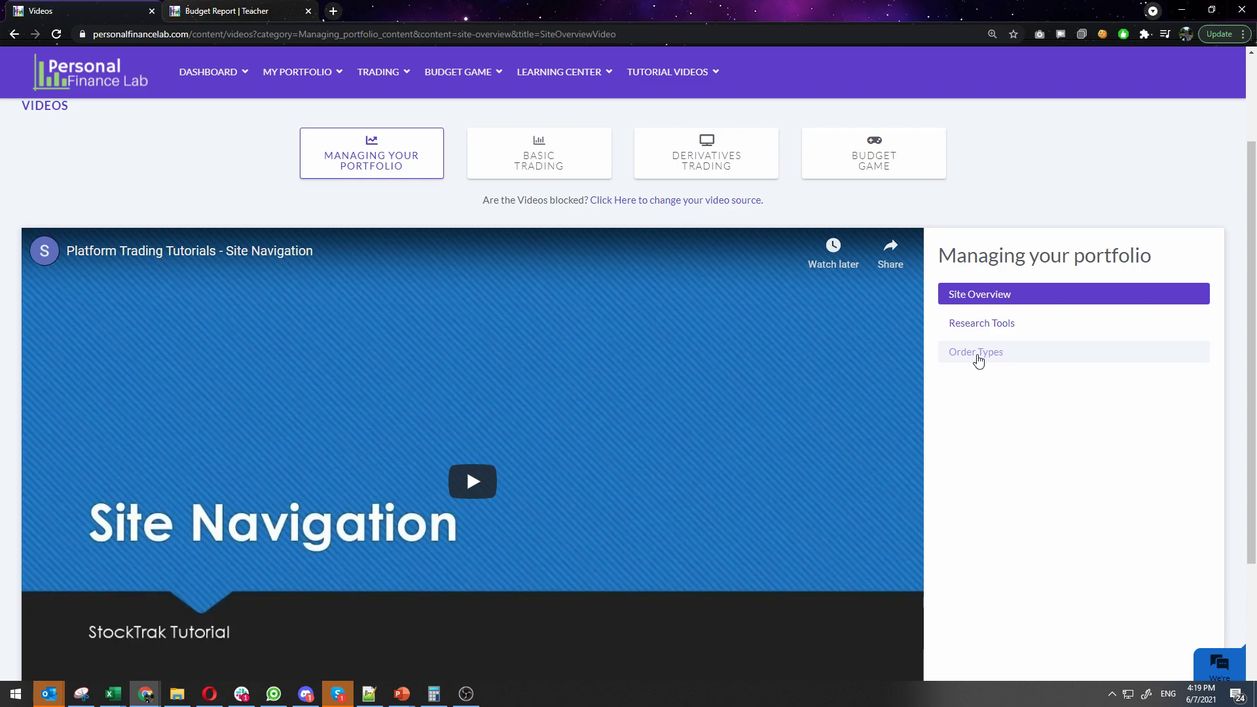
Browse the Basic Trading and Budget Game tutorial video categories.
{"action": "left_click", "coordinate": [539, 160]}
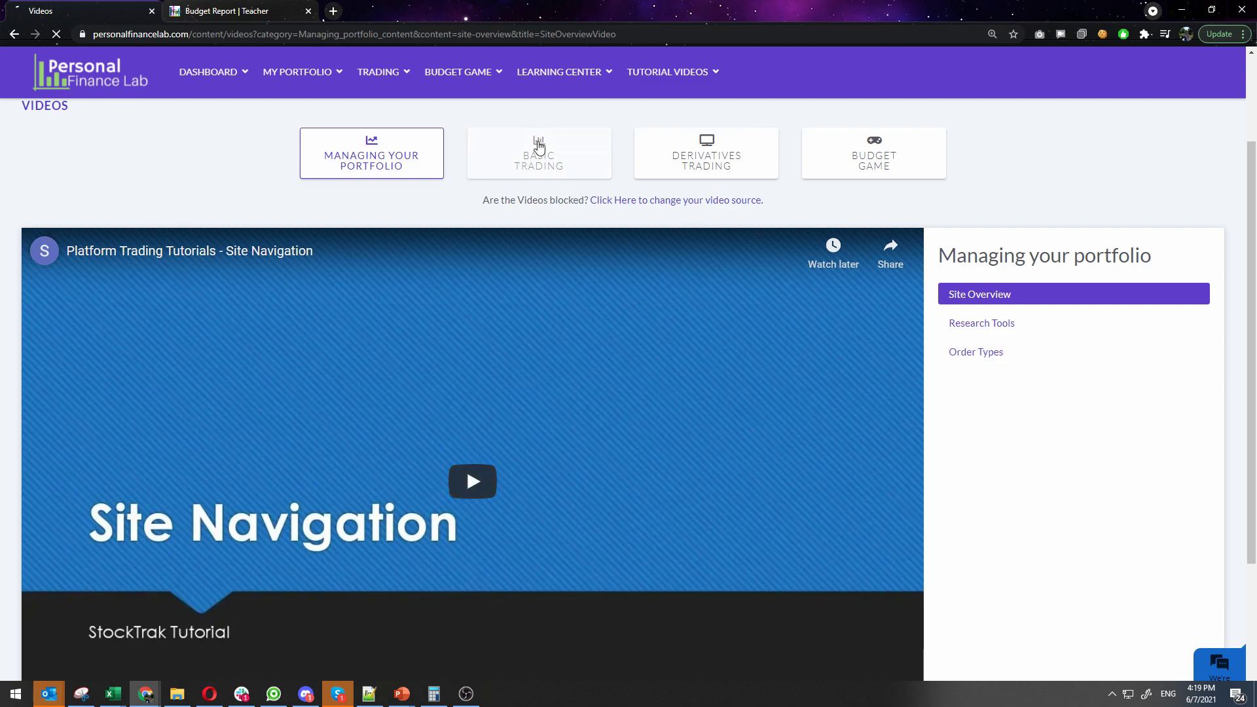
{"action": "scroll", "coordinate": [1019, 451], "scroll_direction": "down", "scroll_amount": 3}
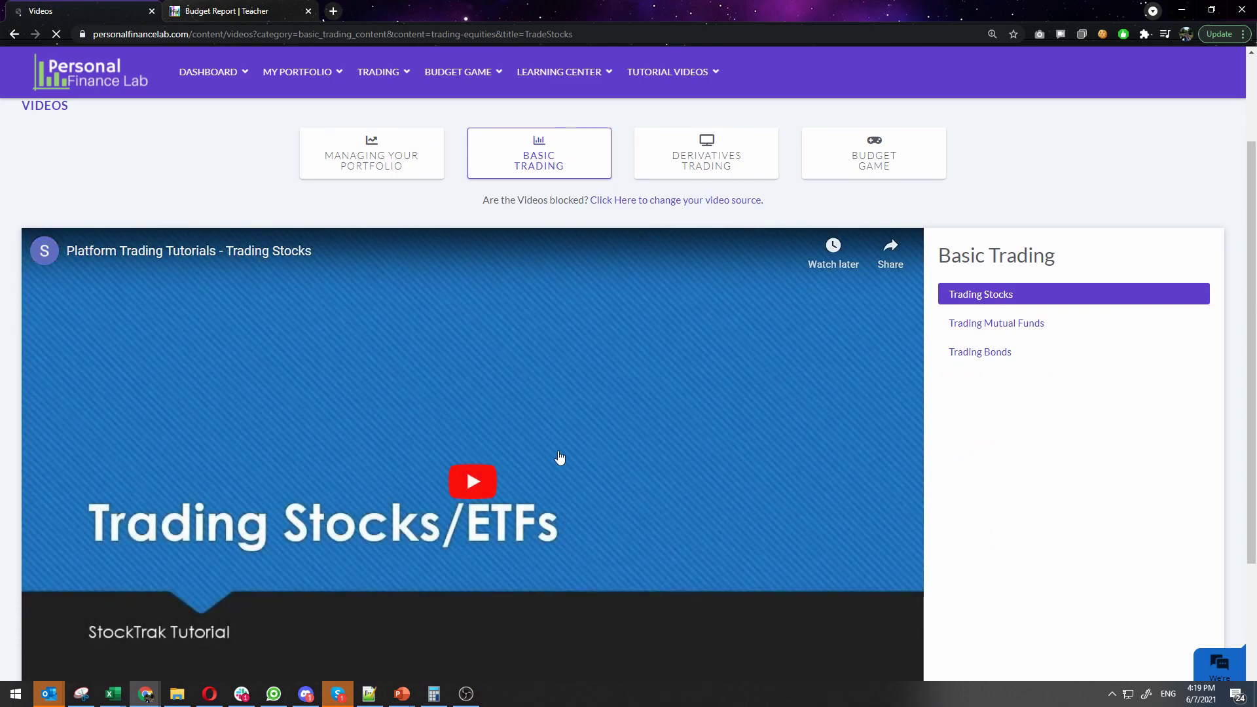
{"action": "left_click", "coordinate": [1027, 324]}
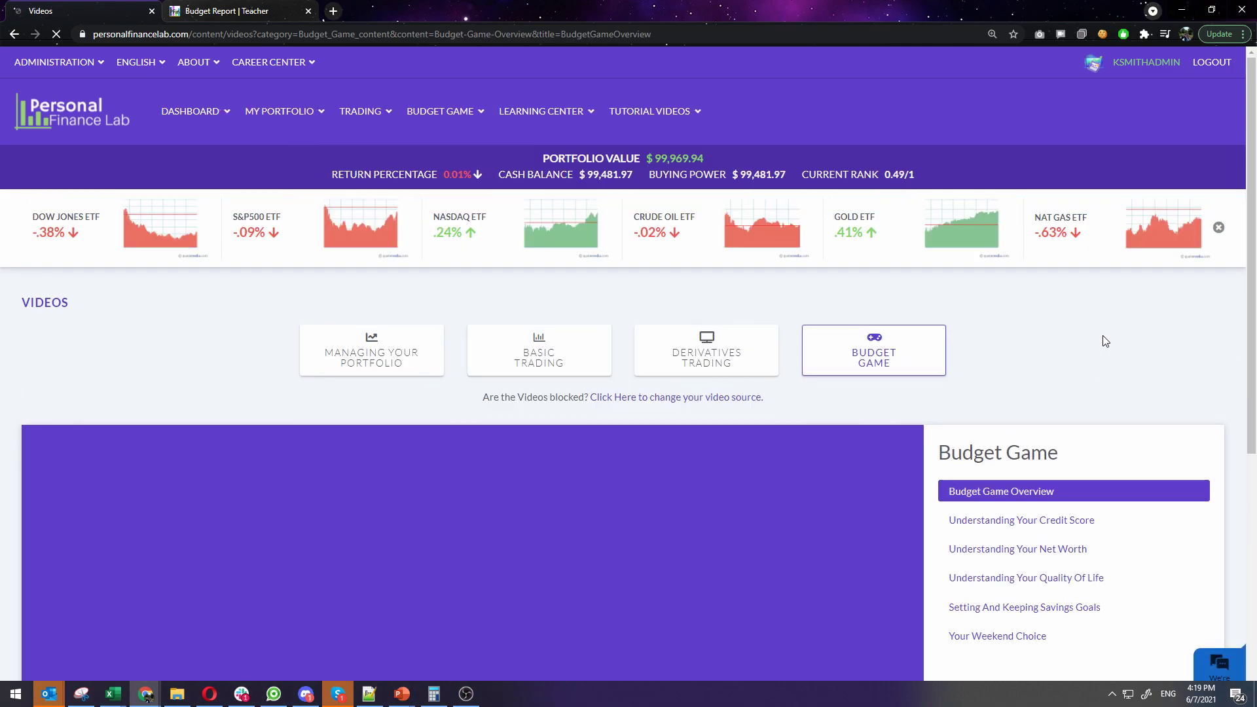
{"action": "scroll", "coordinate": [1077, 337], "scroll_direction": "down", "scroll_amount": 3}
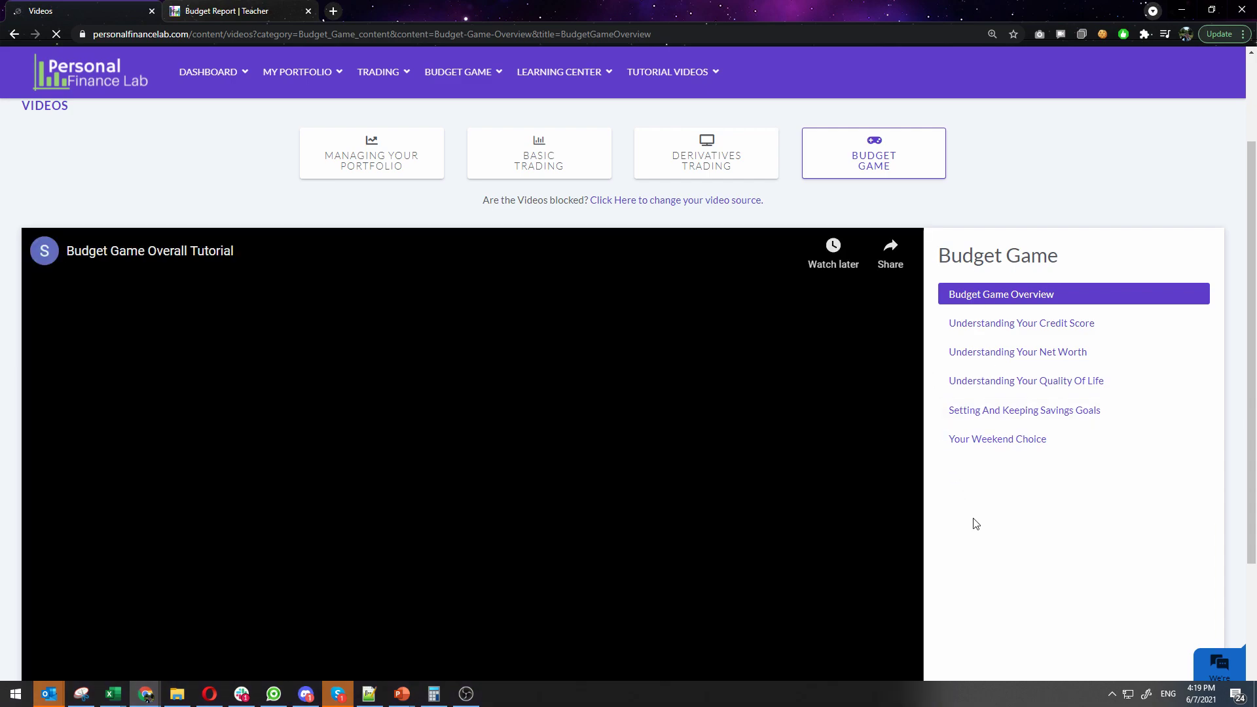
{"action": "scroll", "coordinate": [976, 524], "scroll_direction": "up", "scroll_amount": 3}
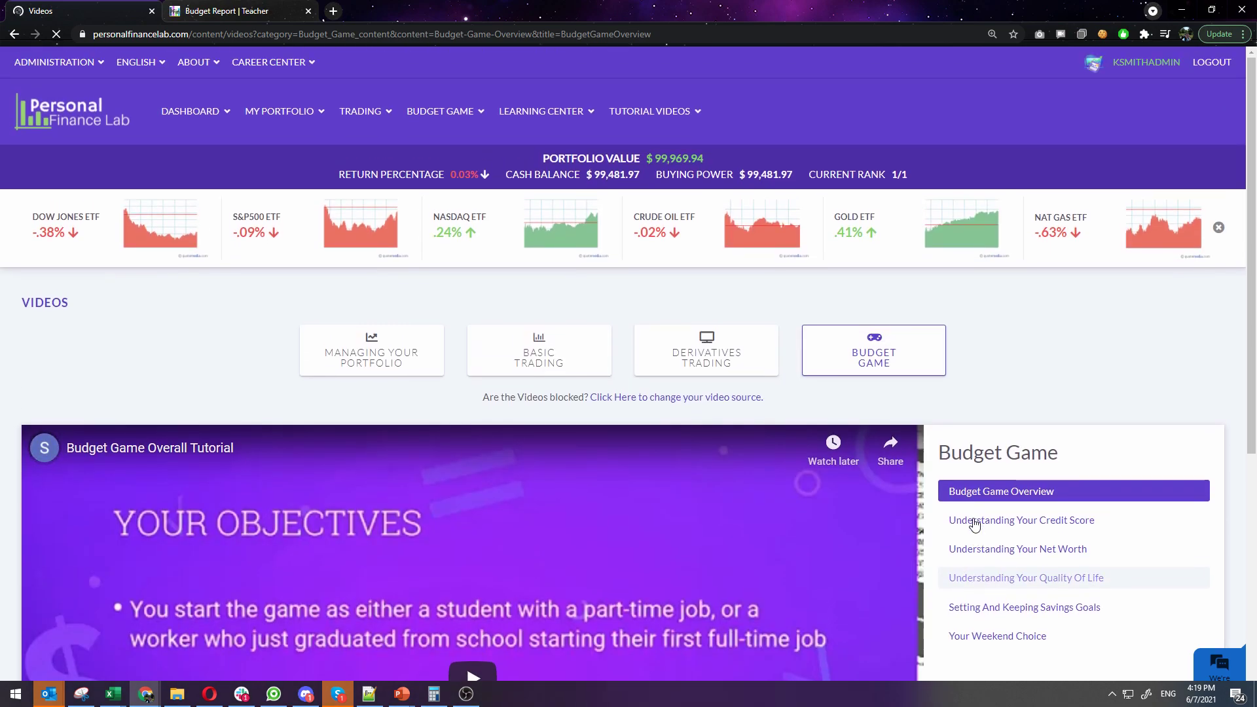
View the portfolio's open positions.
{"action": "mouse_move", "coordinate": [296, 97]}
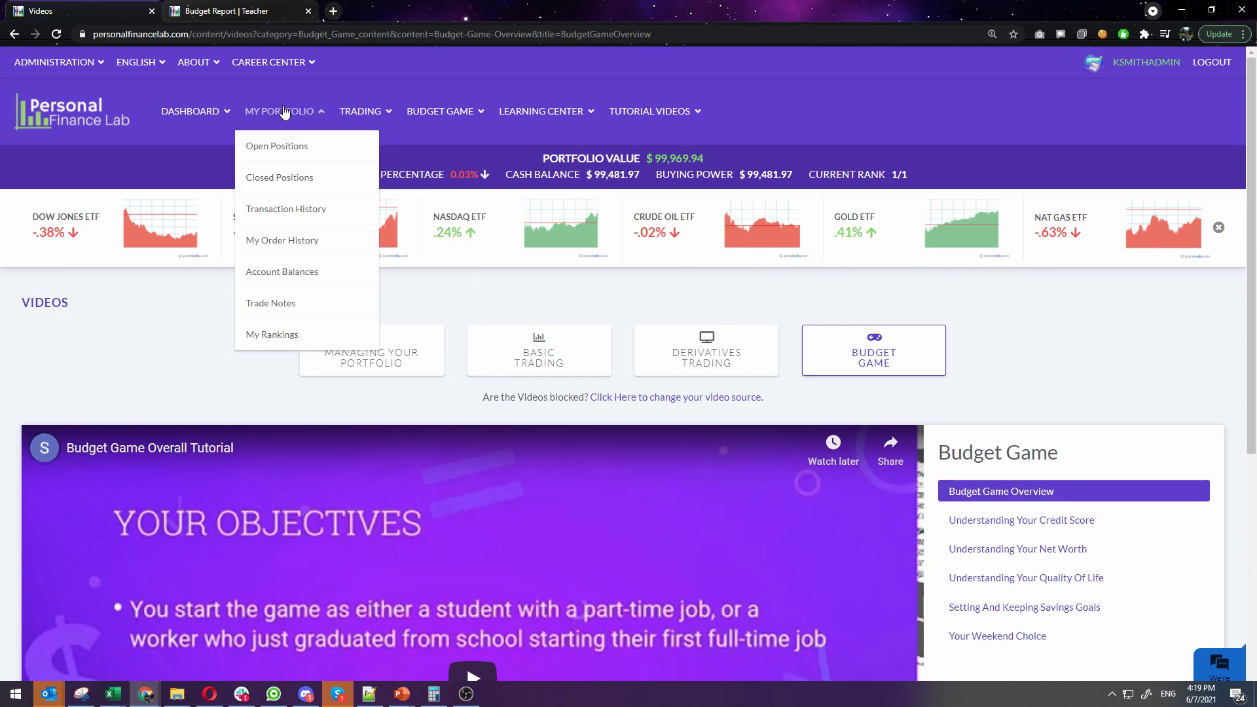
{"action": "left_click", "coordinate": [276, 141]}
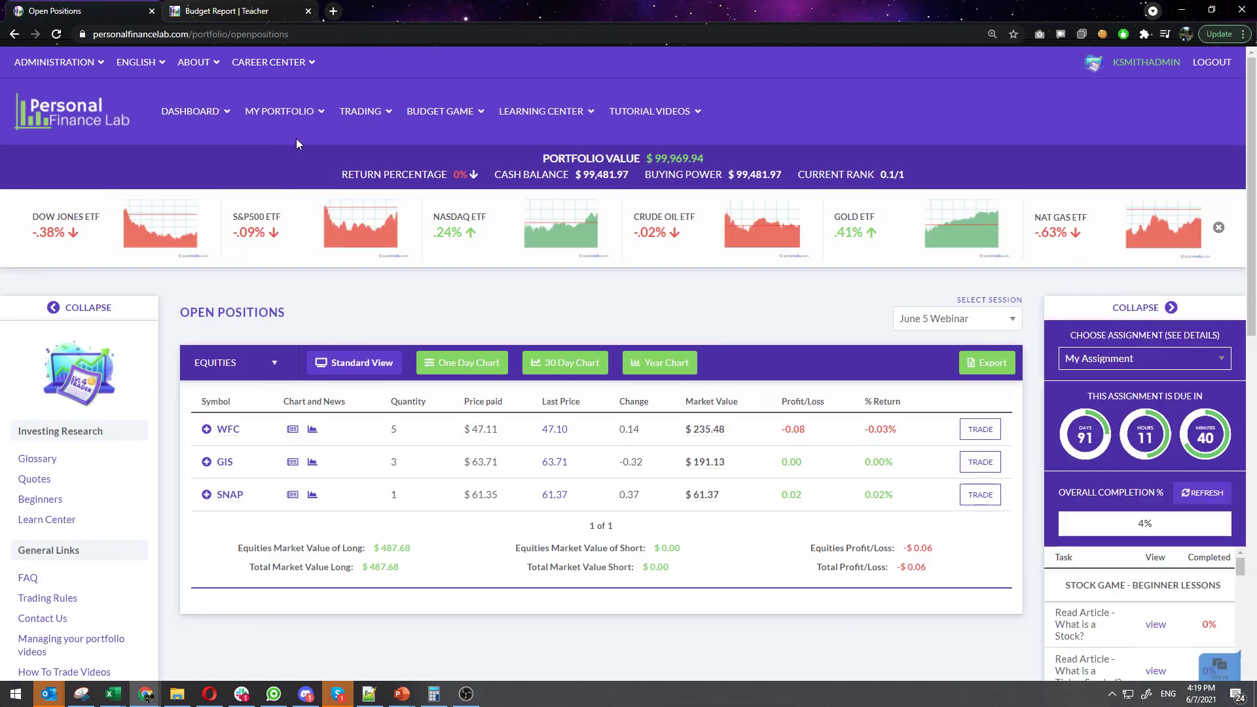
{"action": "mouse_move", "coordinate": [314, 113]}
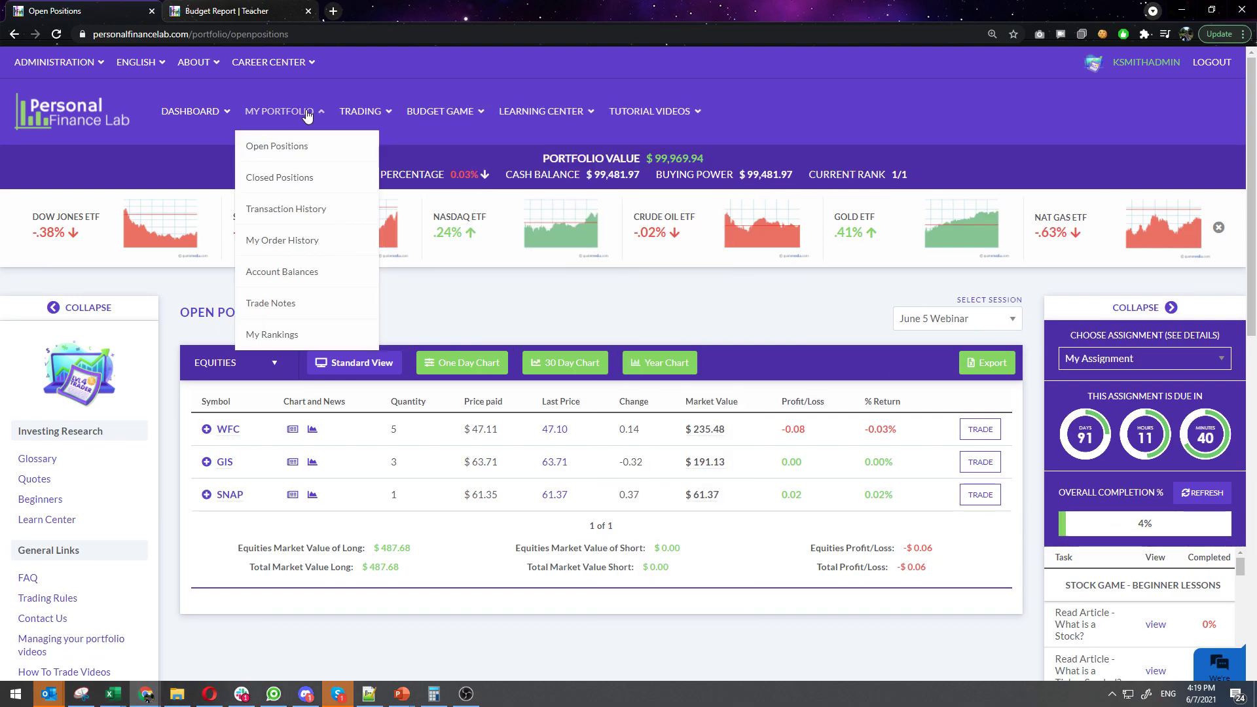
Open the Research quotes page and examine Alphabet's (GOOG) detailed quote, news and the list of available research tools.
{"action": "mouse_move", "coordinate": [370, 116]}
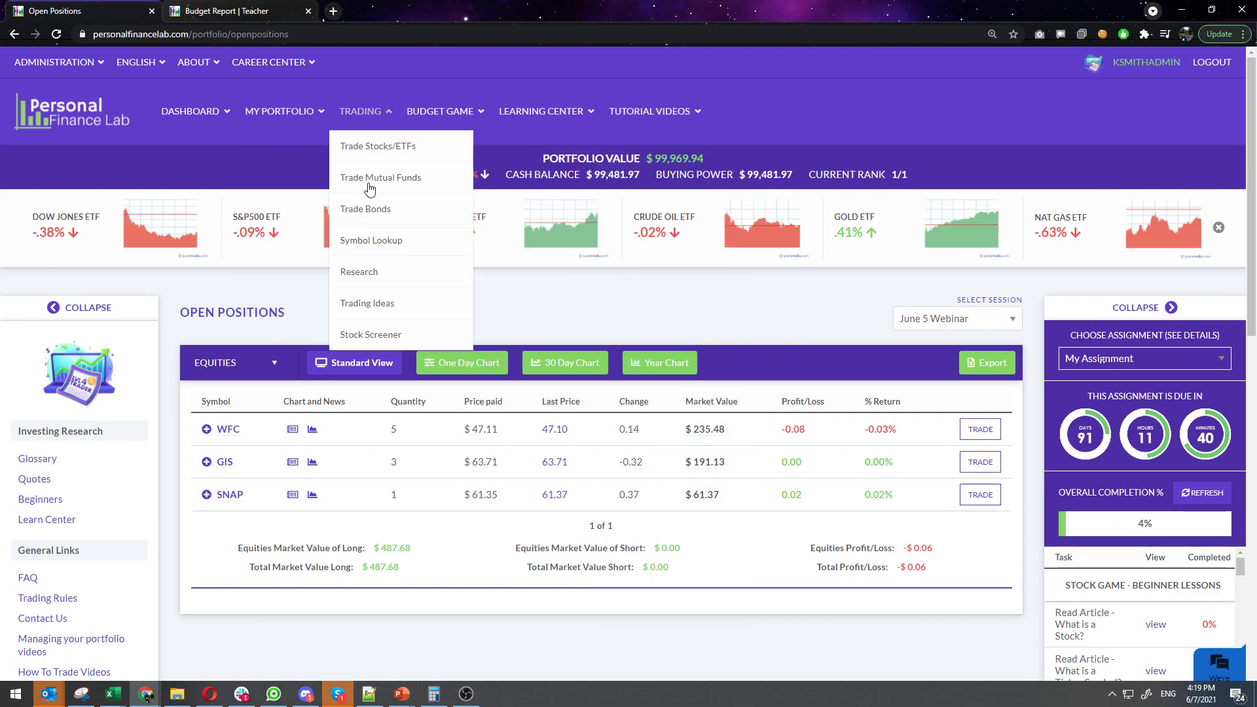
{"action": "left_click", "coordinate": [366, 275]}
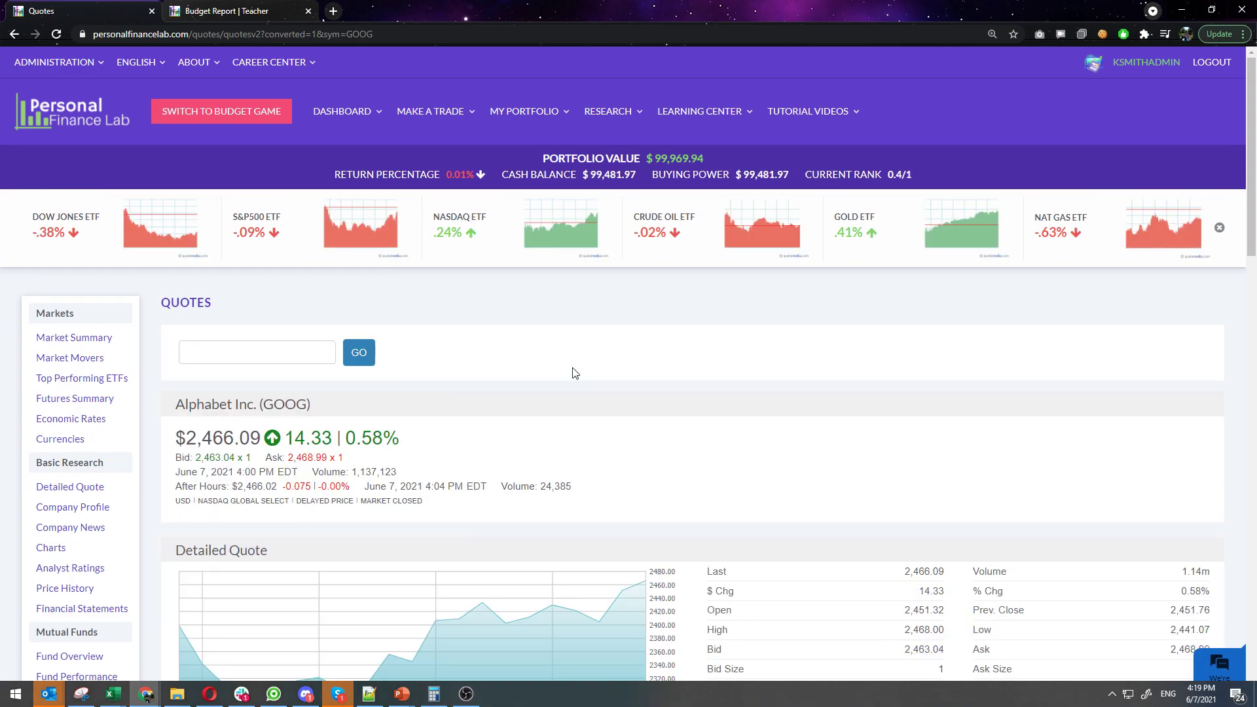
{"action": "scroll", "coordinate": [922, 481], "scroll_direction": "down", "scroll_amount": 3}
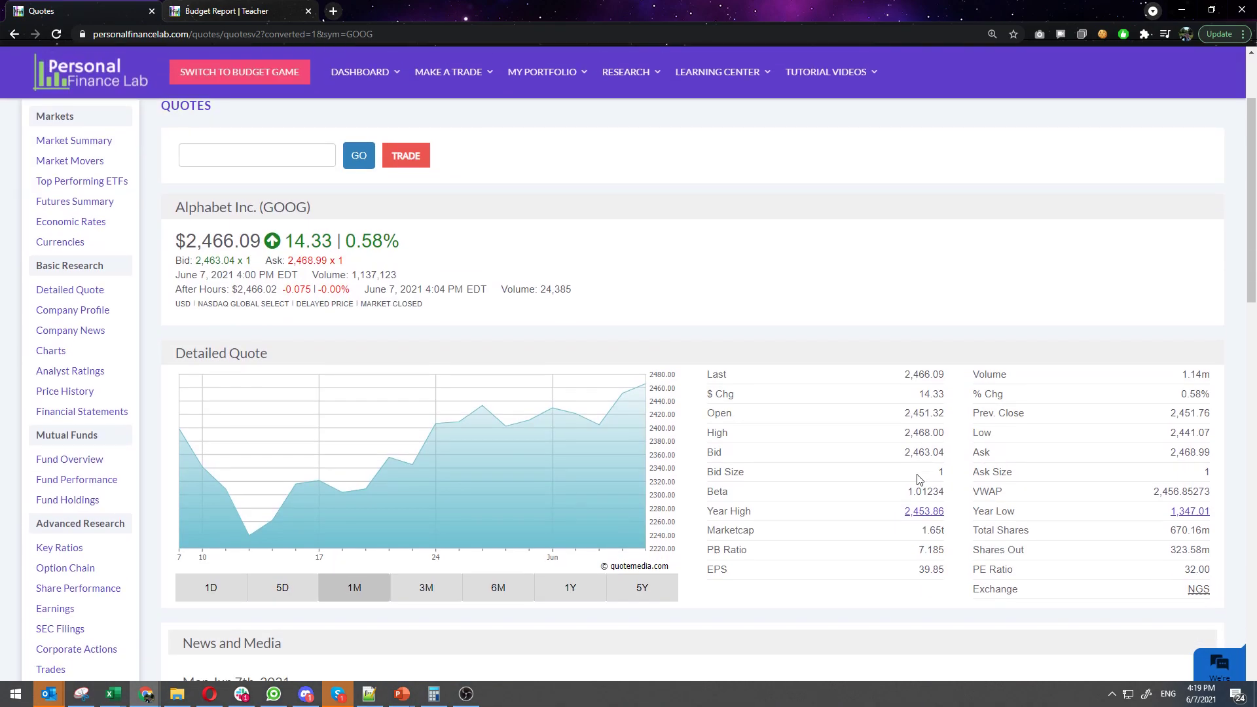
{"action": "scroll", "coordinate": [495, 327], "scroll_direction": "up", "scroll_amount": 2}
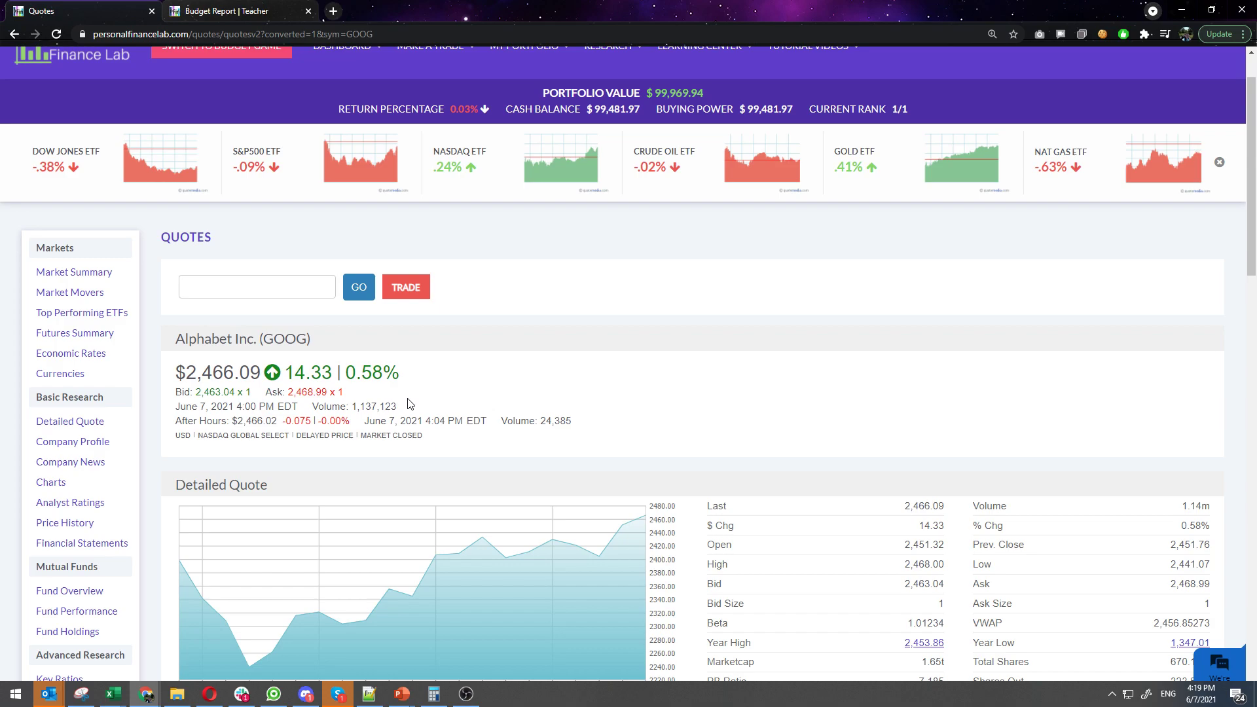
{"action": "scroll", "coordinate": [409, 403], "scroll_direction": "down", "scroll_amount": 3}
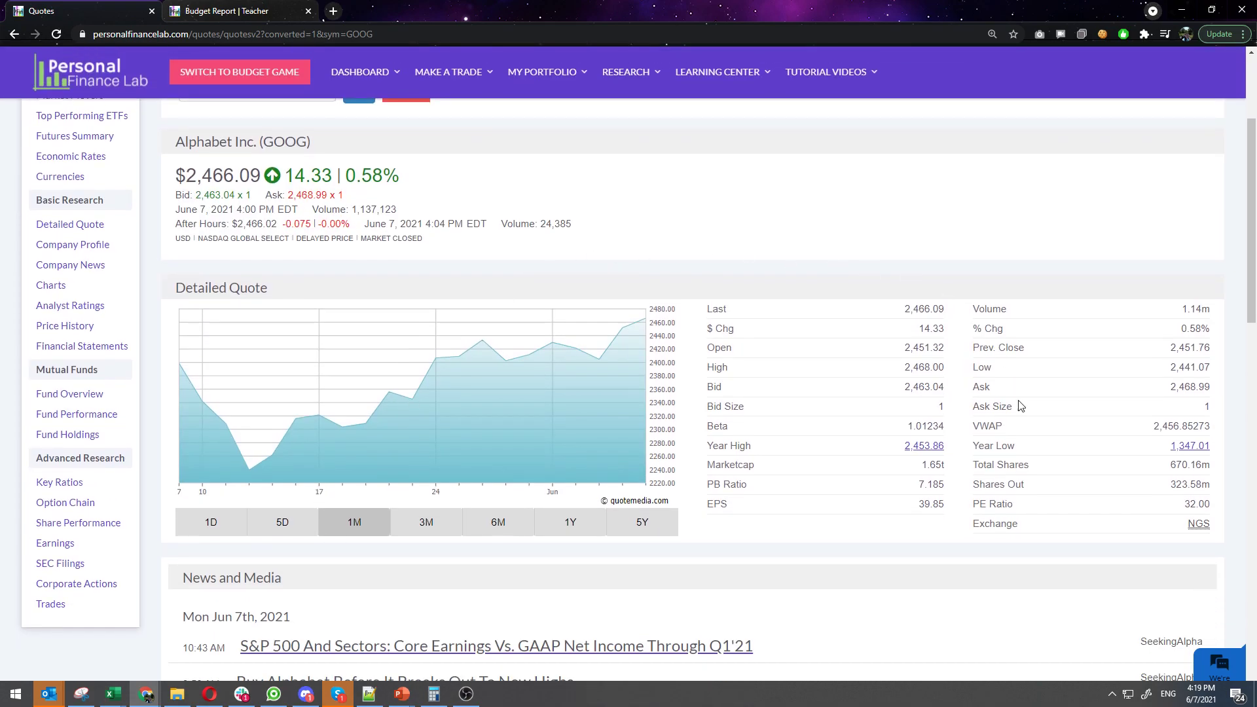
{"action": "scroll", "coordinate": [282, 433], "scroll_direction": "up", "scroll_amount": 1}
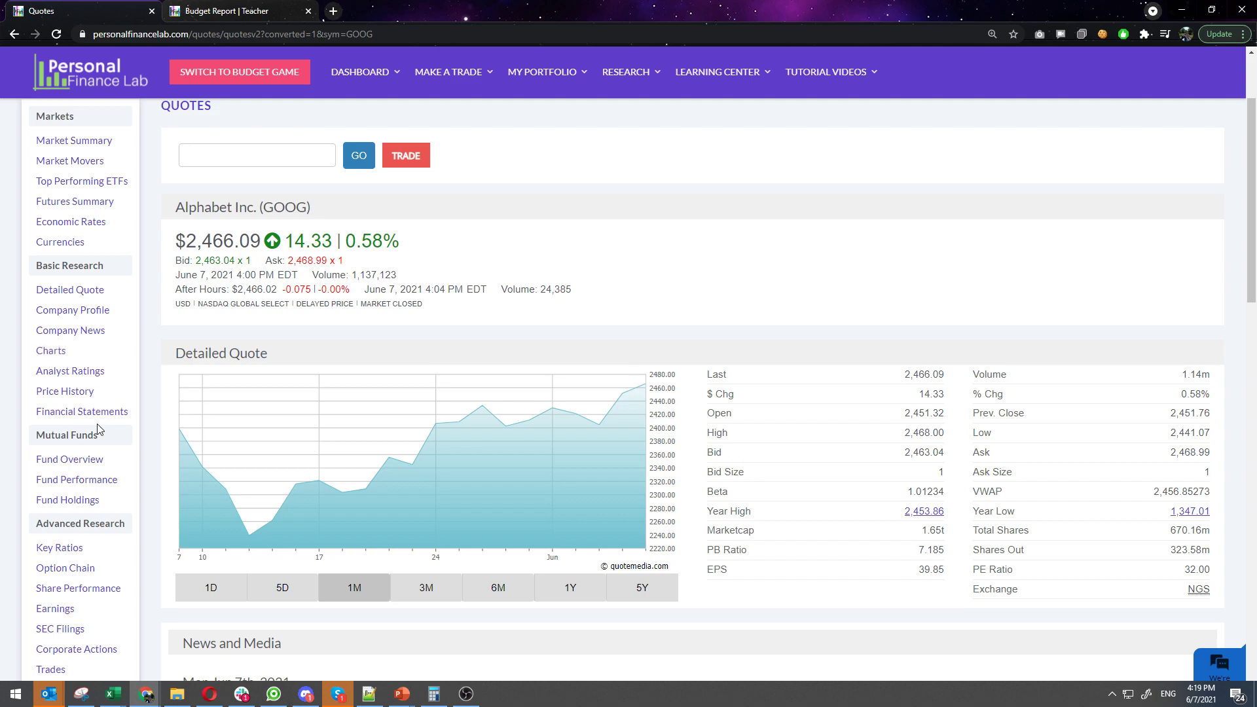
{"action": "scroll", "coordinate": [84, 498], "scroll_direction": "down", "scroll_amount": 1}
{"action": "left_click", "coordinate": [67, 418]}
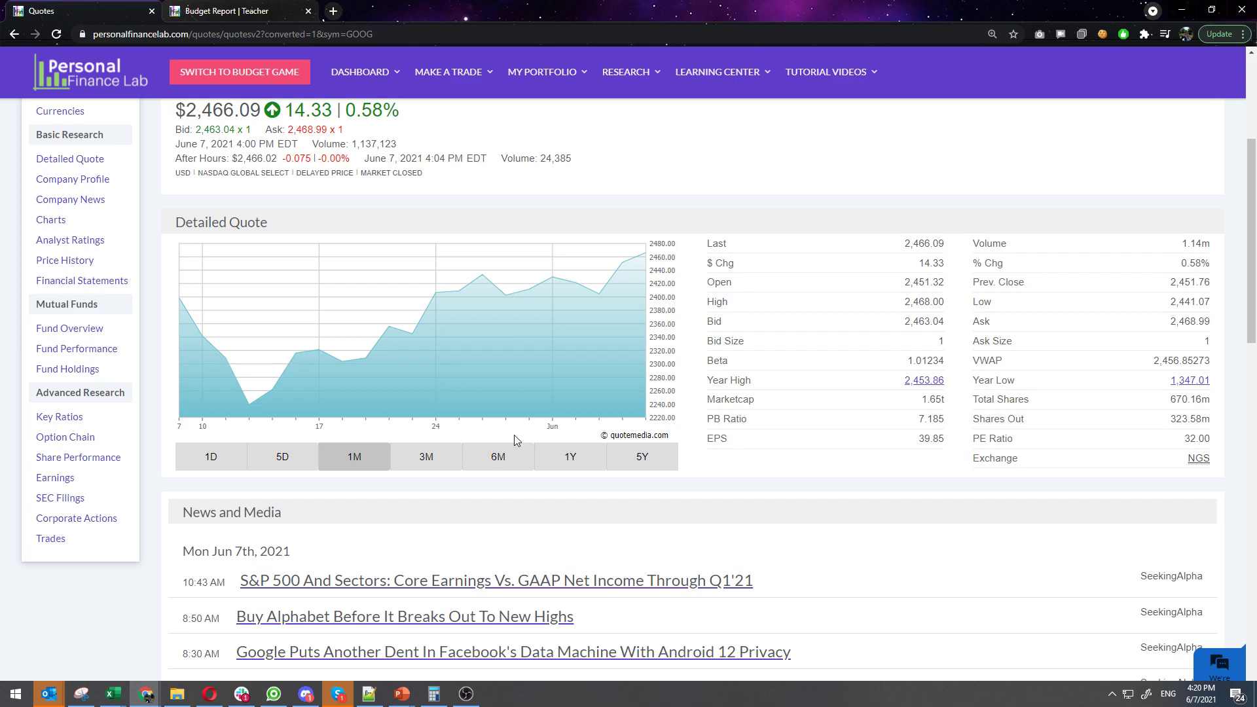
{"action": "scroll", "coordinate": [367, 477], "scroll_direction": "up", "scroll_amount": 5}
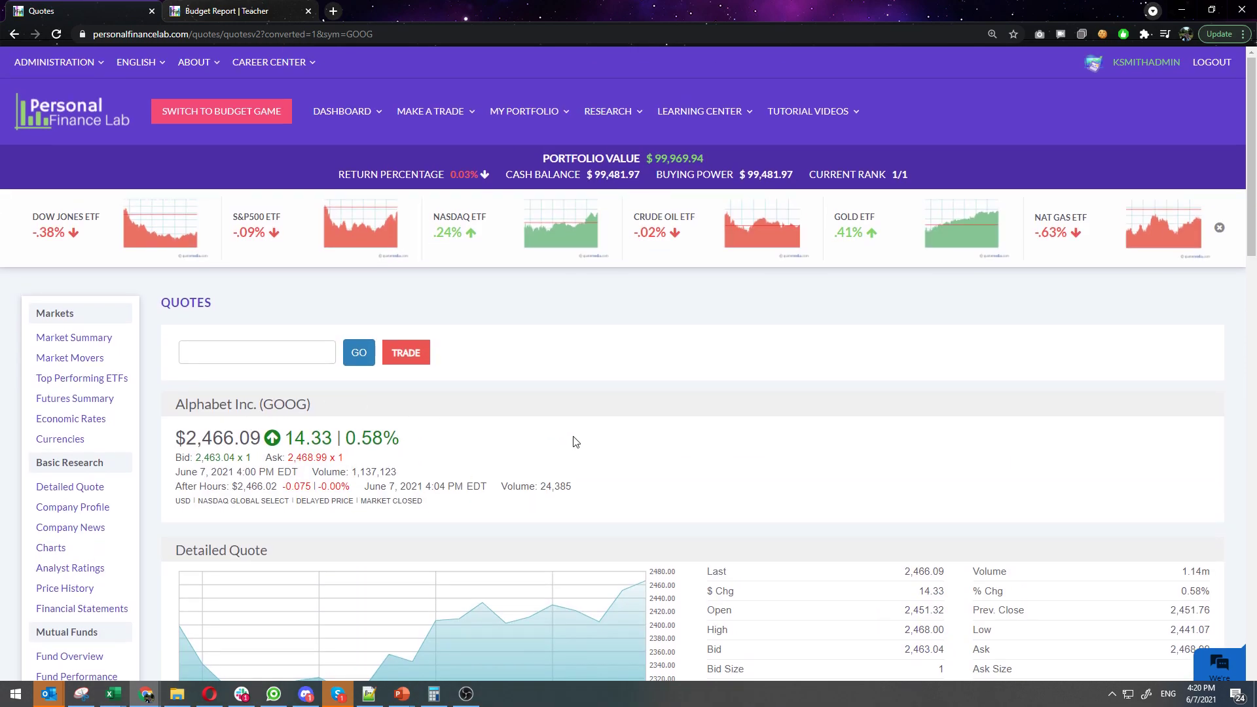
Look over the subject categories offered in the Learning Center.
{"action": "left_click", "coordinate": [699, 111]}
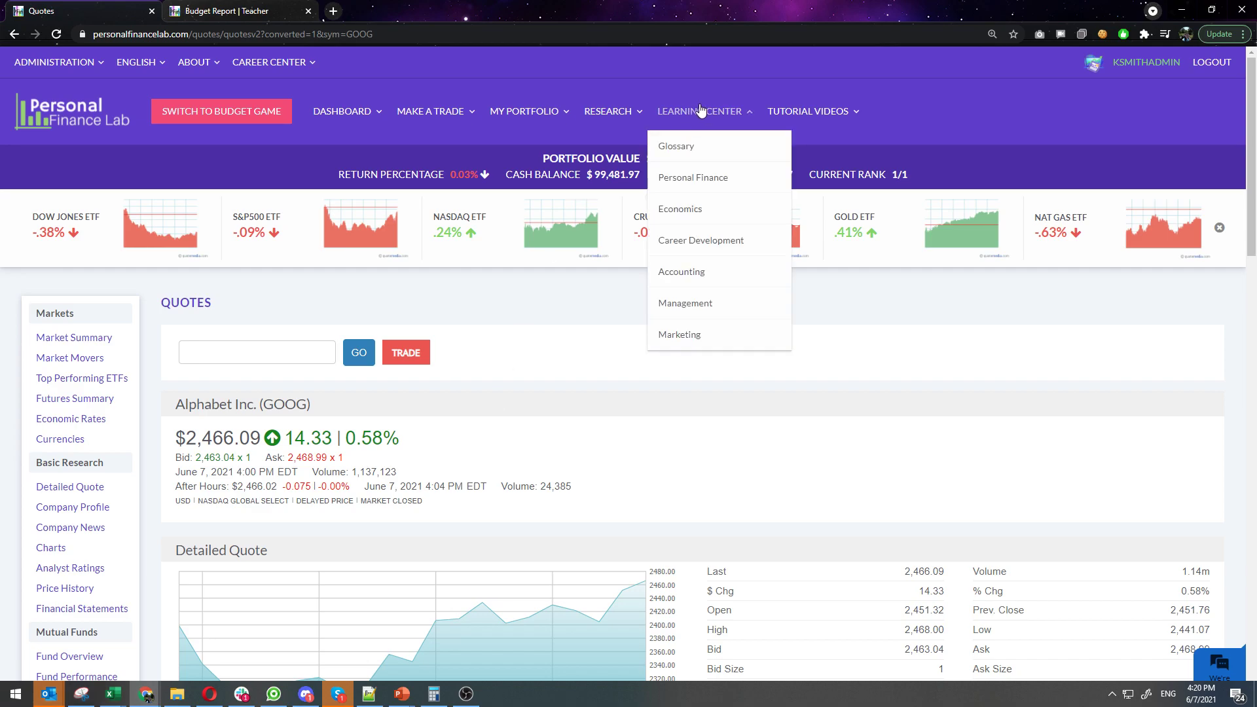
{"action": "left_click", "coordinate": [808, 111]}
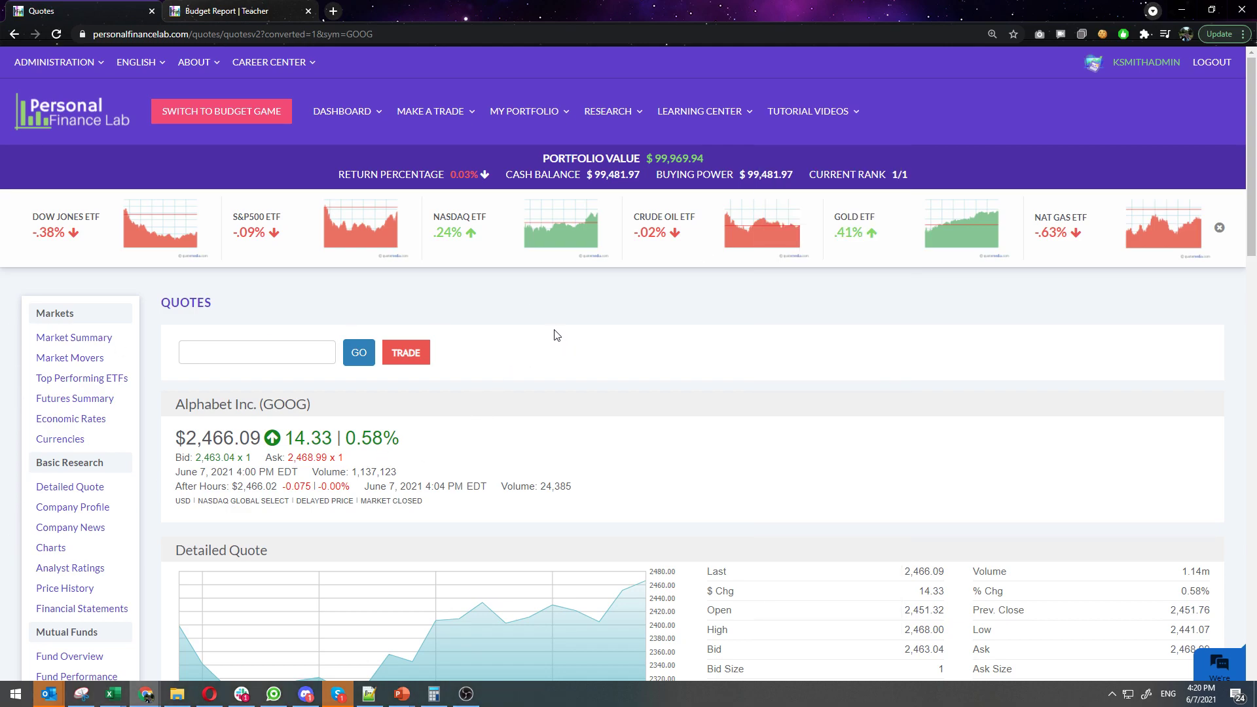
Open the live support chat form from the quotes page, look it over and close it again.
{"action": "scroll", "coordinate": [536, 328], "scroll_direction": "down", "scroll_amount": 1}
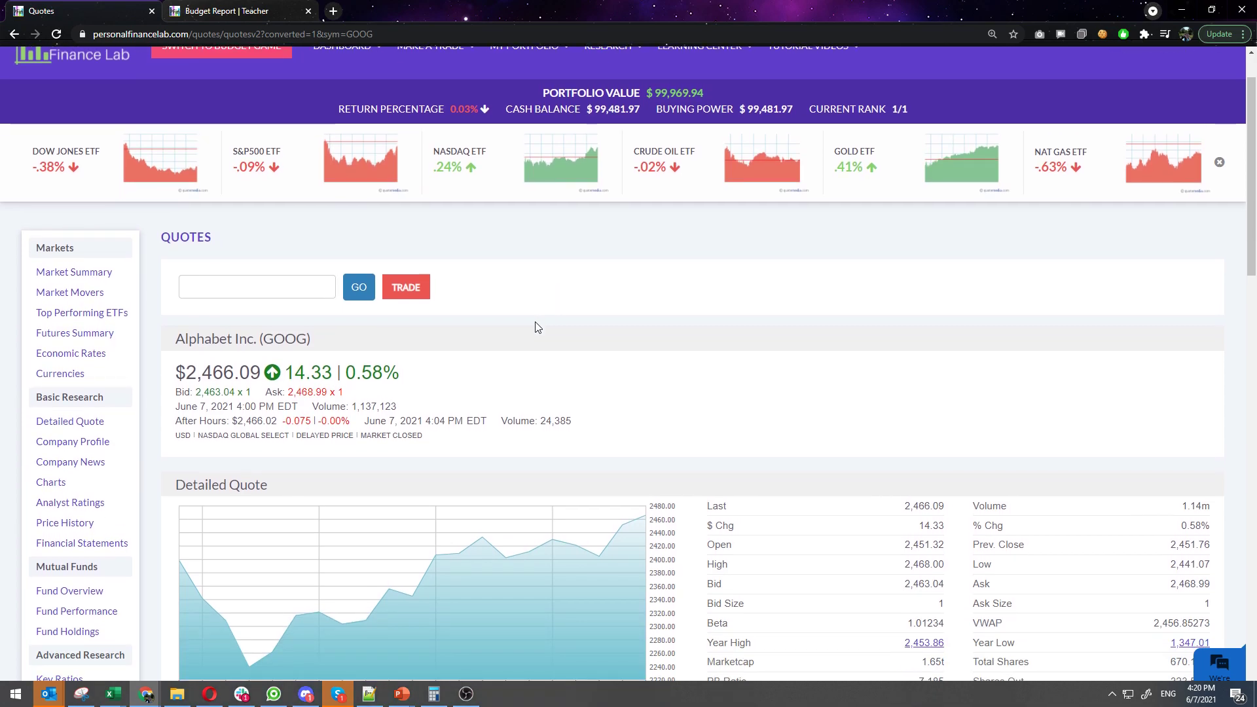
{"action": "left_click", "coordinate": [1220, 666]}
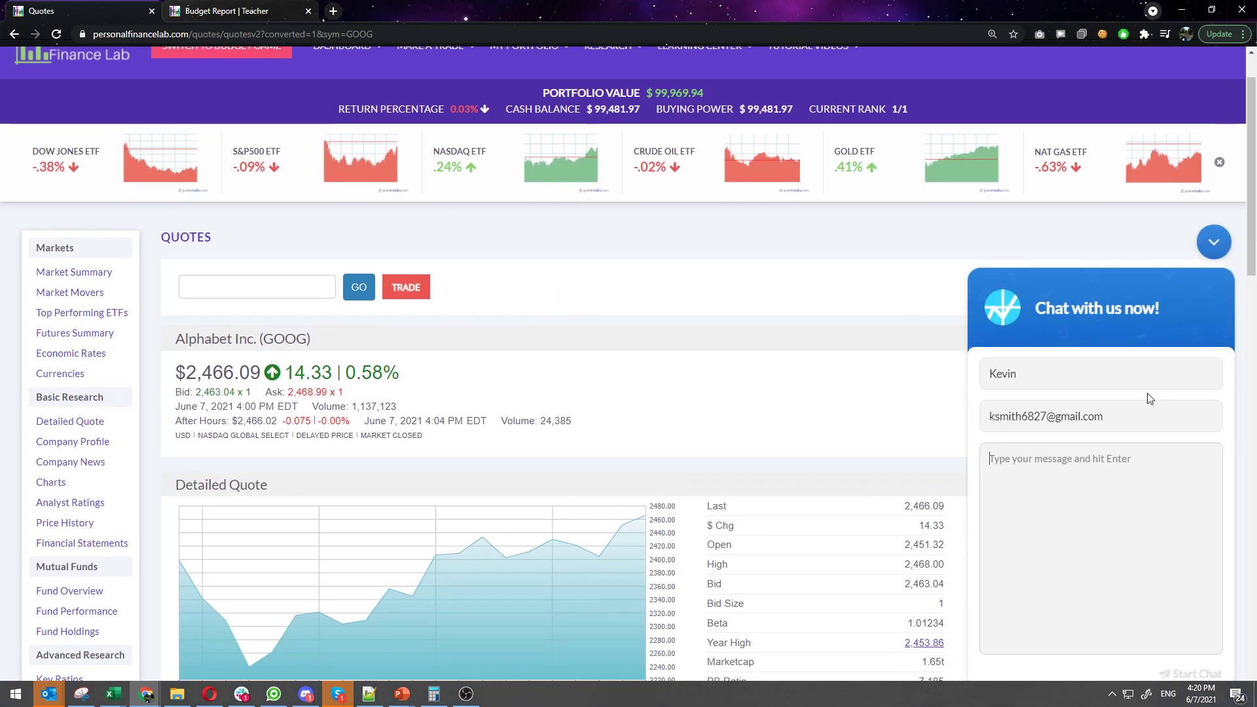
{"action": "left_click", "coordinate": [1214, 250]}
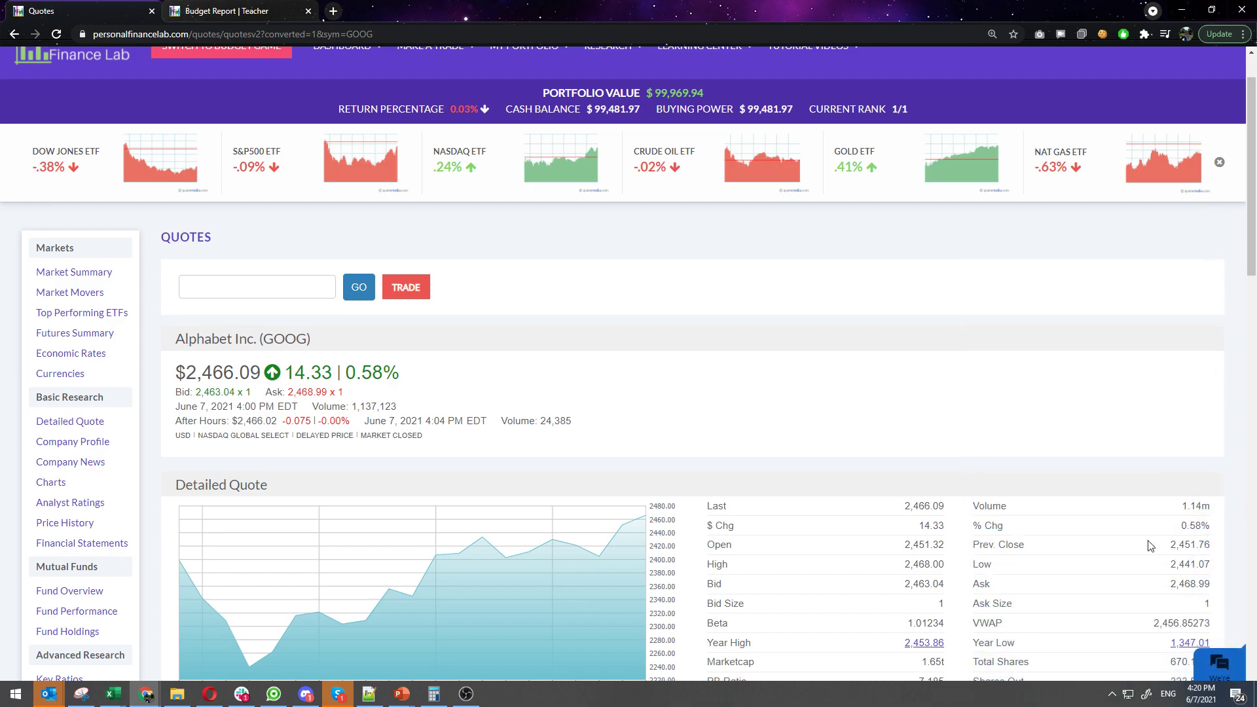
{"action": "scroll", "coordinate": [952, 495], "scroll_direction": "up", "scroll_amount": 1}
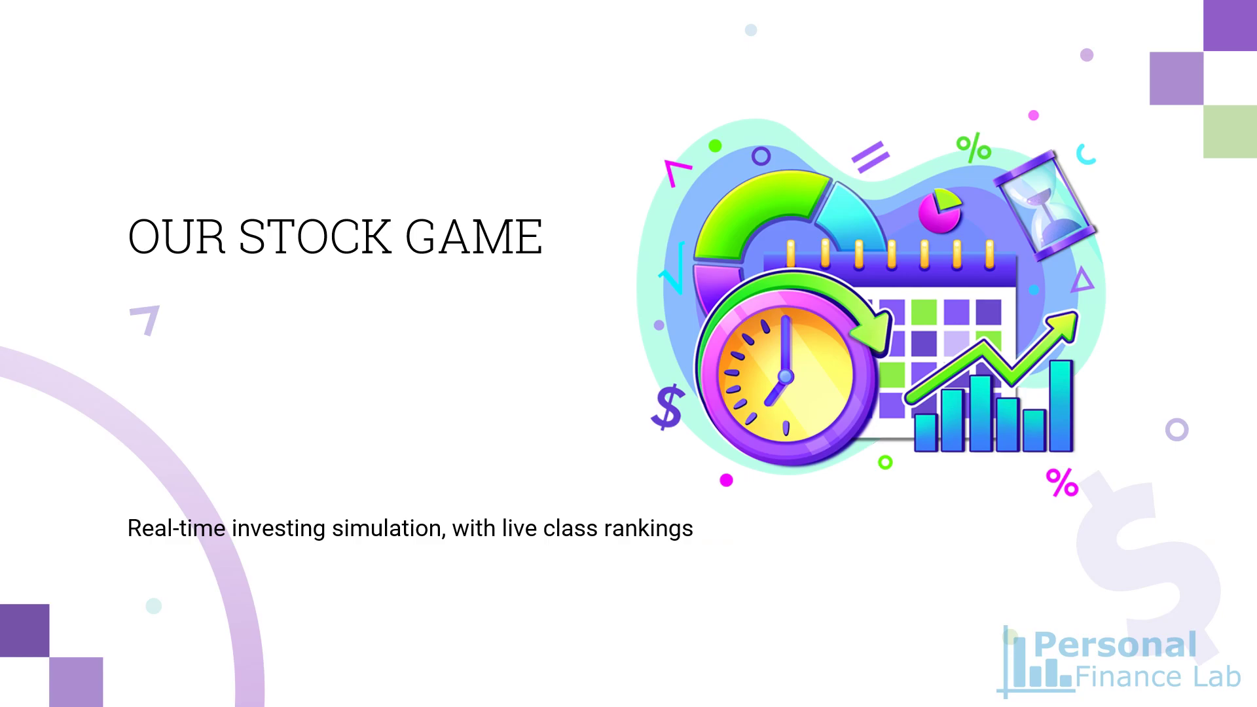
Advance the presentation to the Our Curriculum slide and switch back to the browser.
{"action": "left_click", "coordinate": [669, 432]}
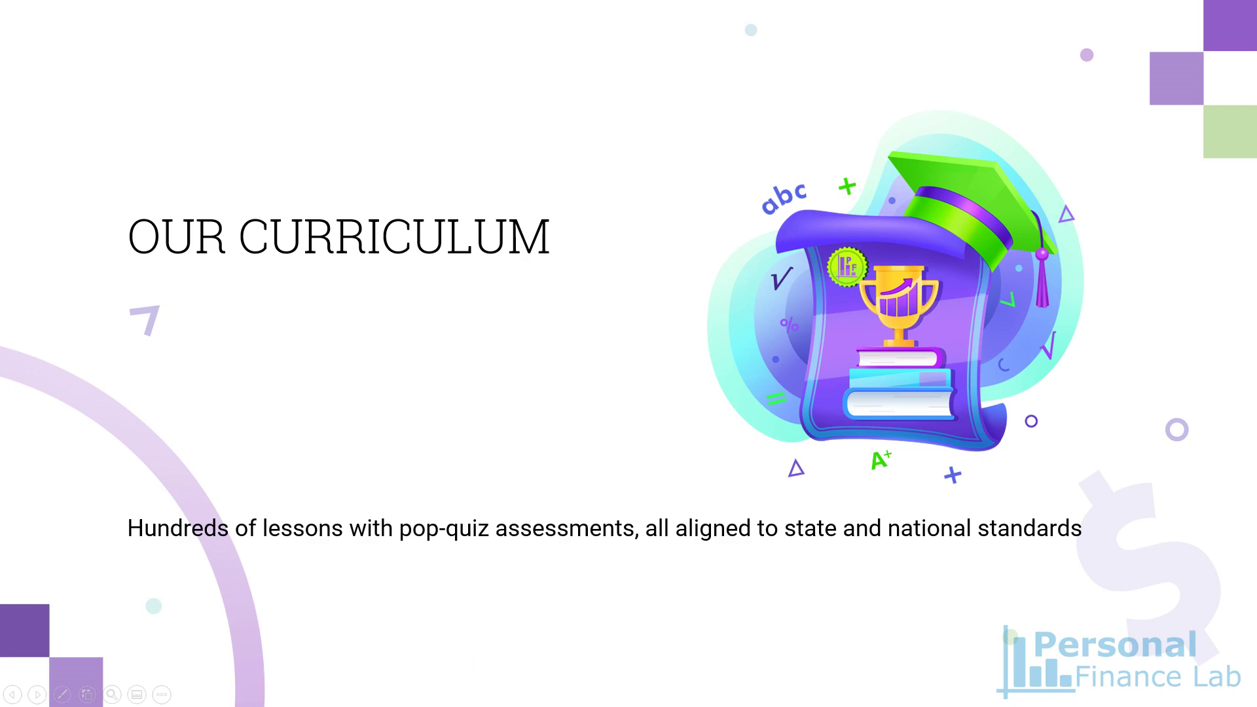
{"action": "key", "text": "alt+Tab"}
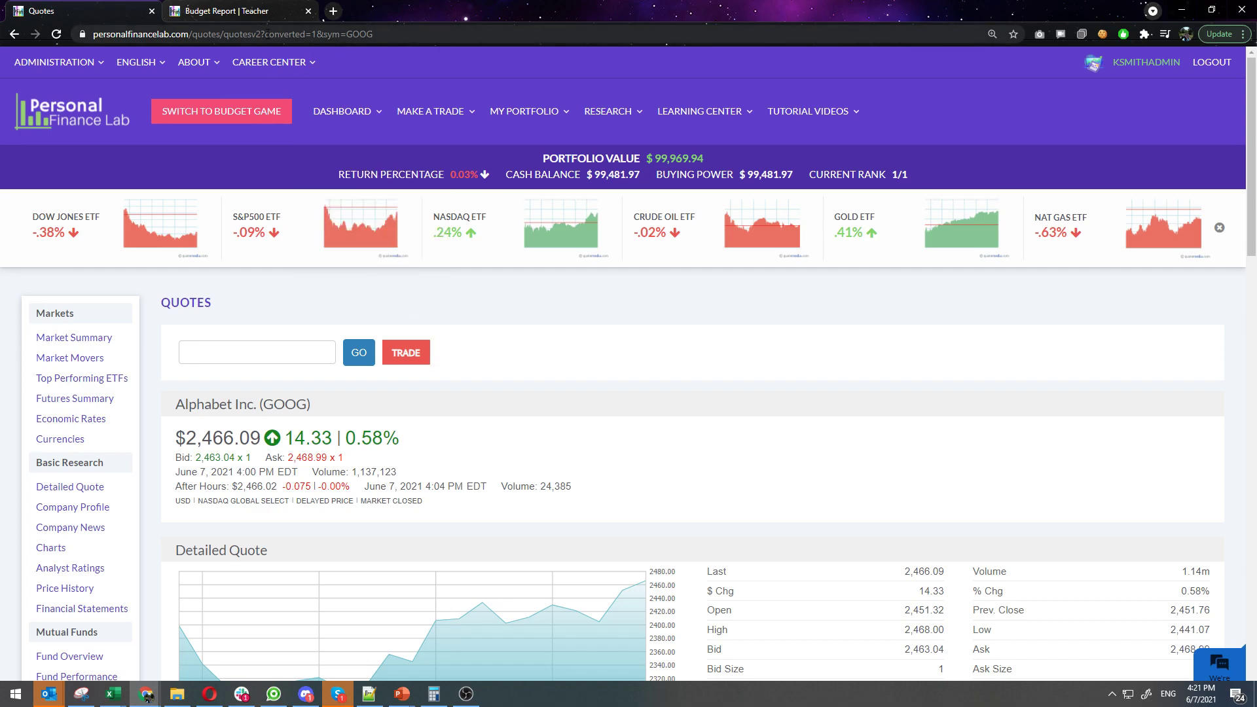
Go to the account dashboard at personalfinancelab.com/account/dashboardv2.
{"action": "left_click_drag", "start_coordinate": [244, 34], "coordinate": [489, 37]}
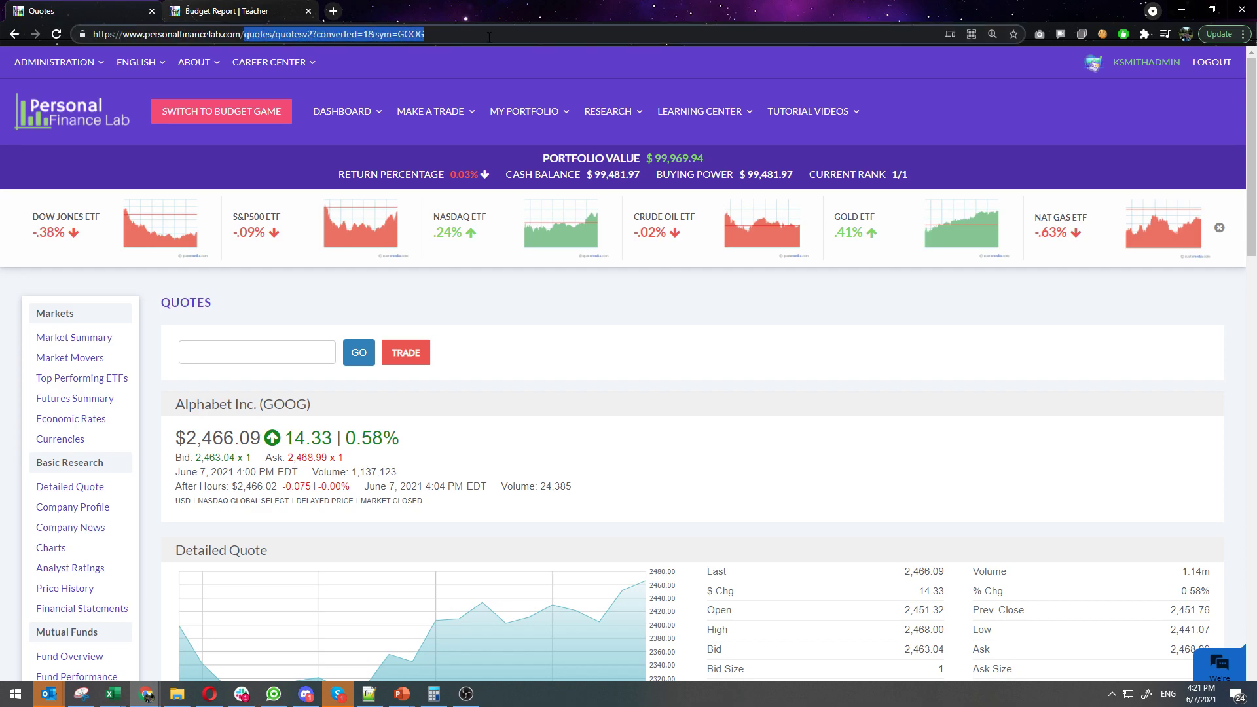
{"action": "type", "text": "d"}
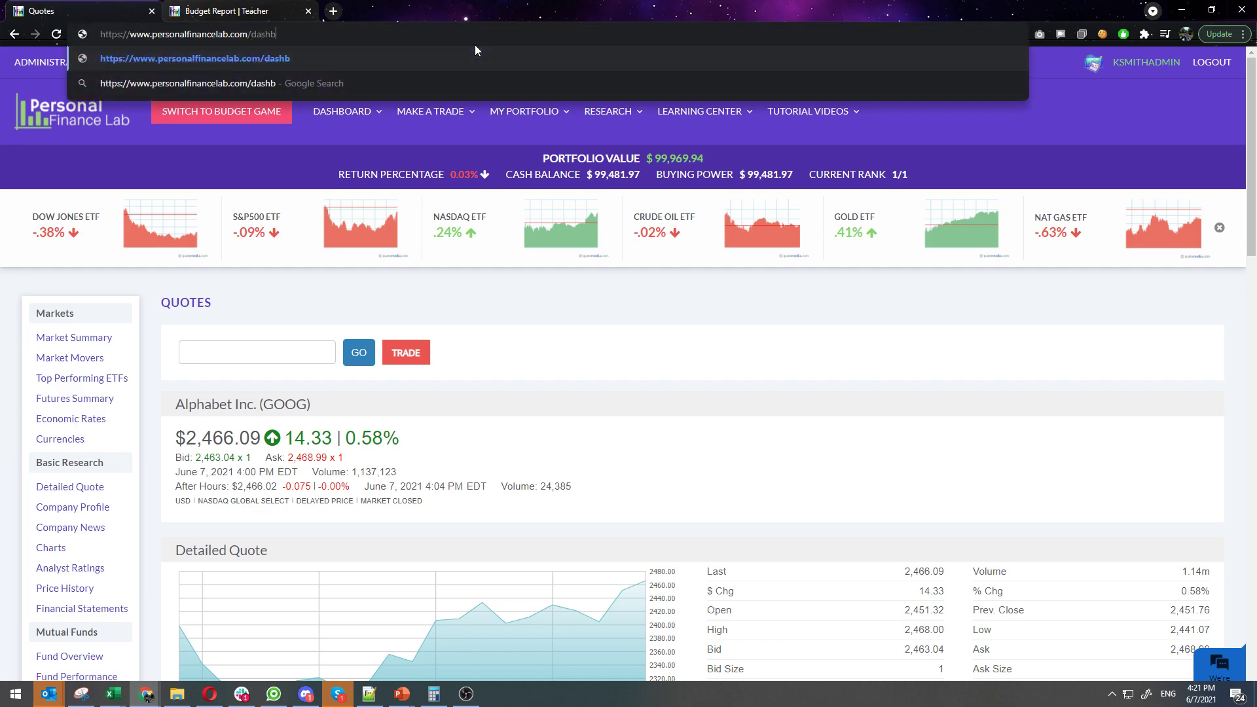
{"action": "key", "text": "BackSpace"}
{"action": "type", "text": "accou"}
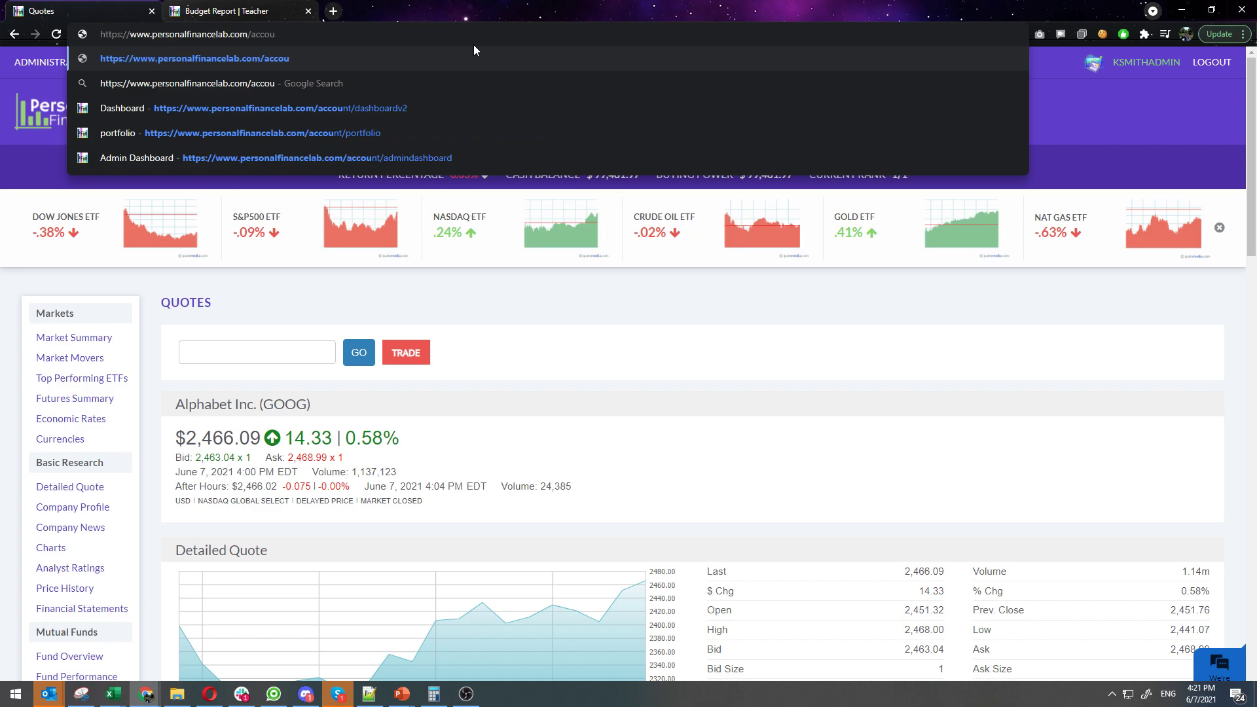
{"action": "left_click", "coordinate": [387, 111]}
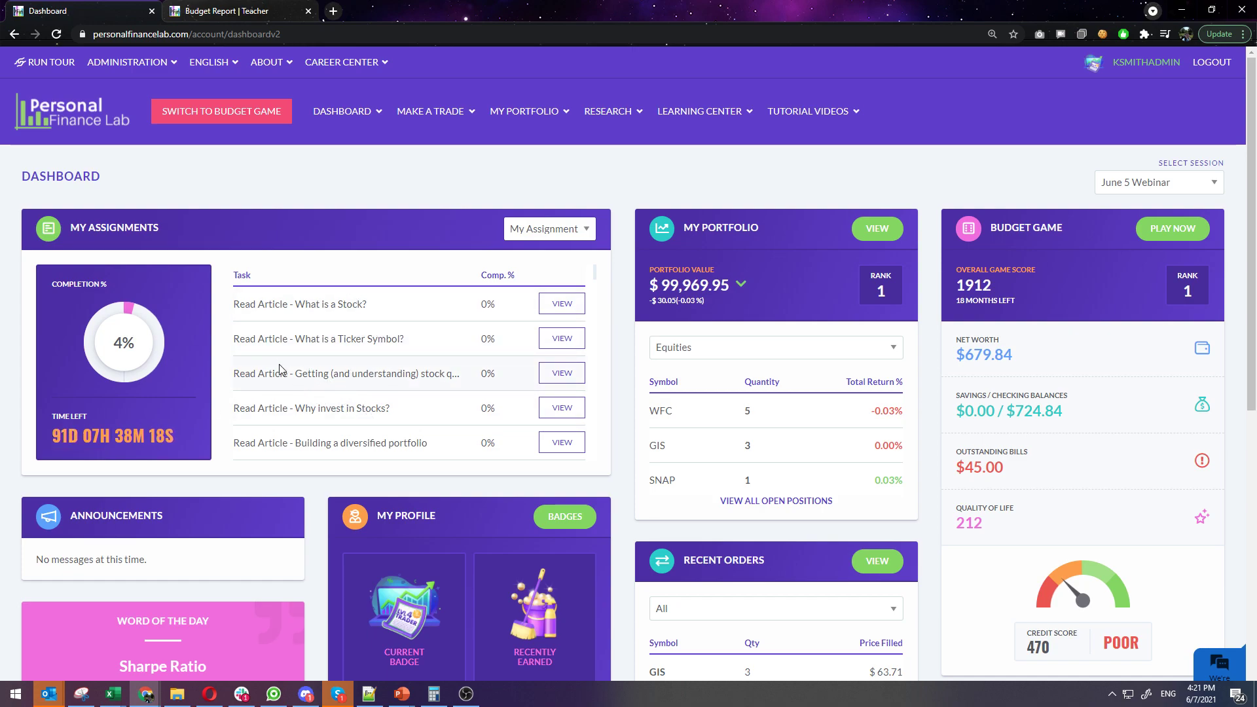
Open the assigned article What is a Stock? in a new tab and examine its text, pop quiz and introductory video.
{"action": "left_click", "coordinate": [562, 304], "text": "ctrl"}
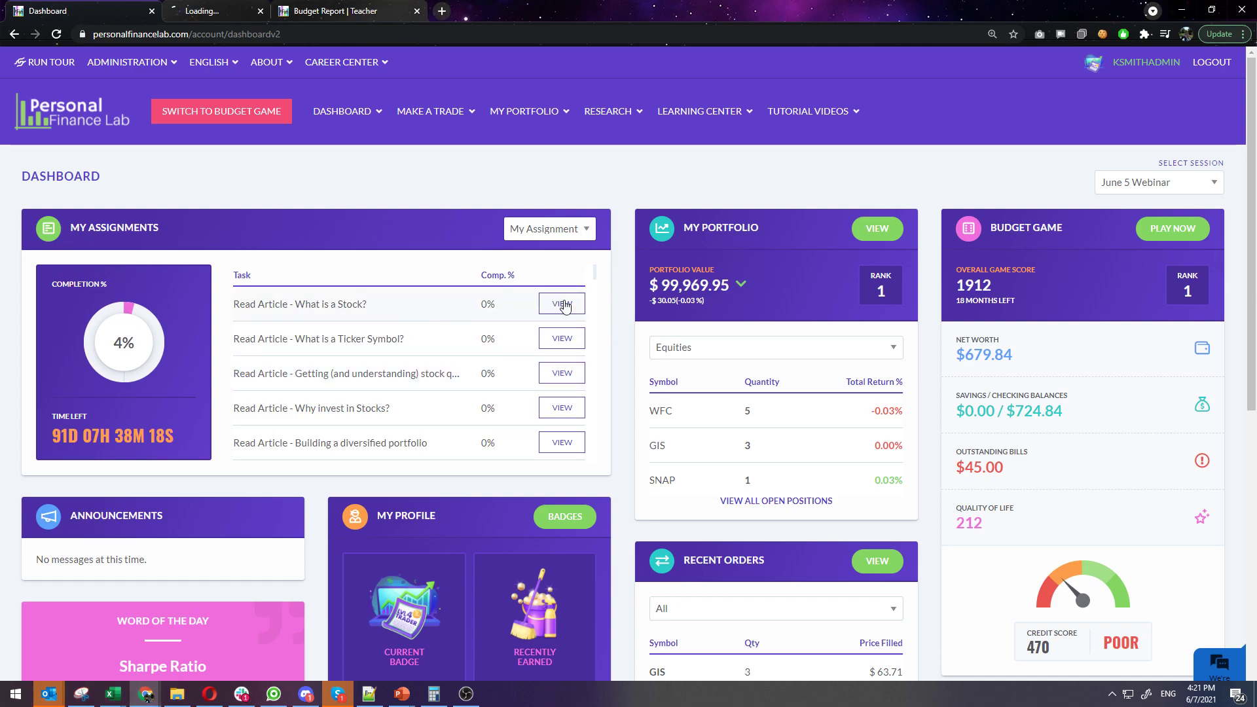
{"action": "left_click", "coordinate": [254, 12]}
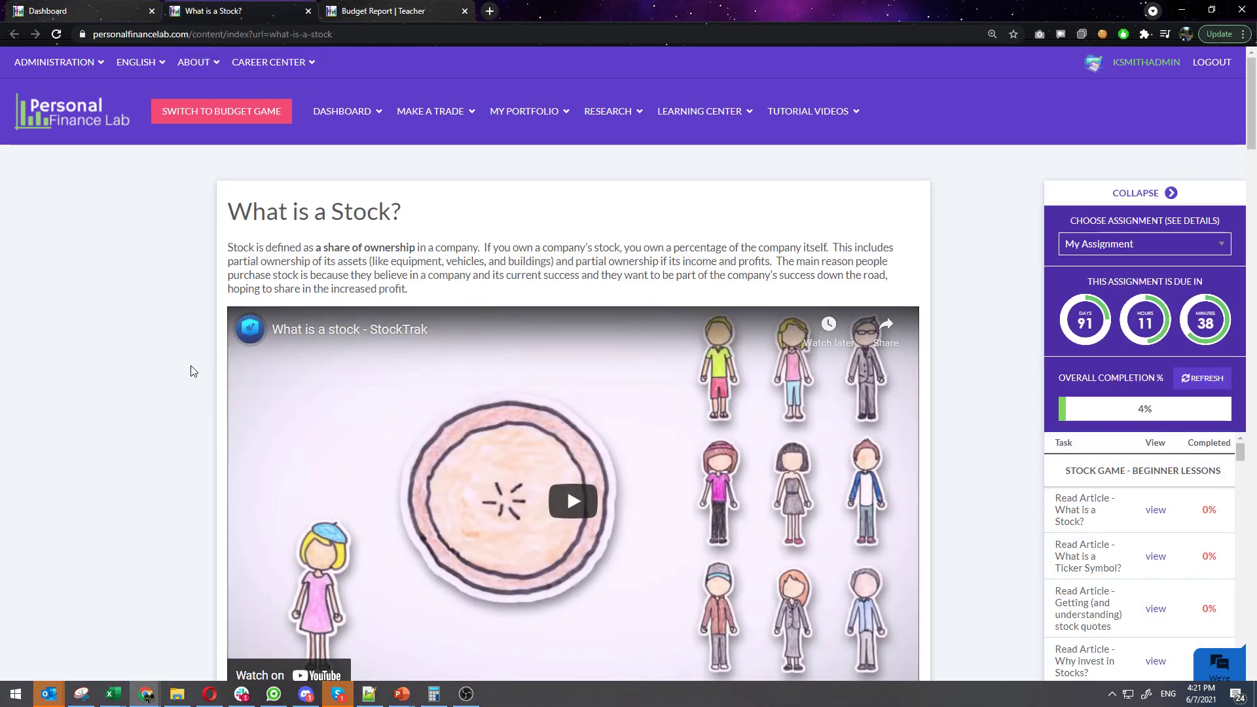
{"action": "scroll", "coordinate": [154, 458], "scroll_direction": "down", "scroll_amount": 10}
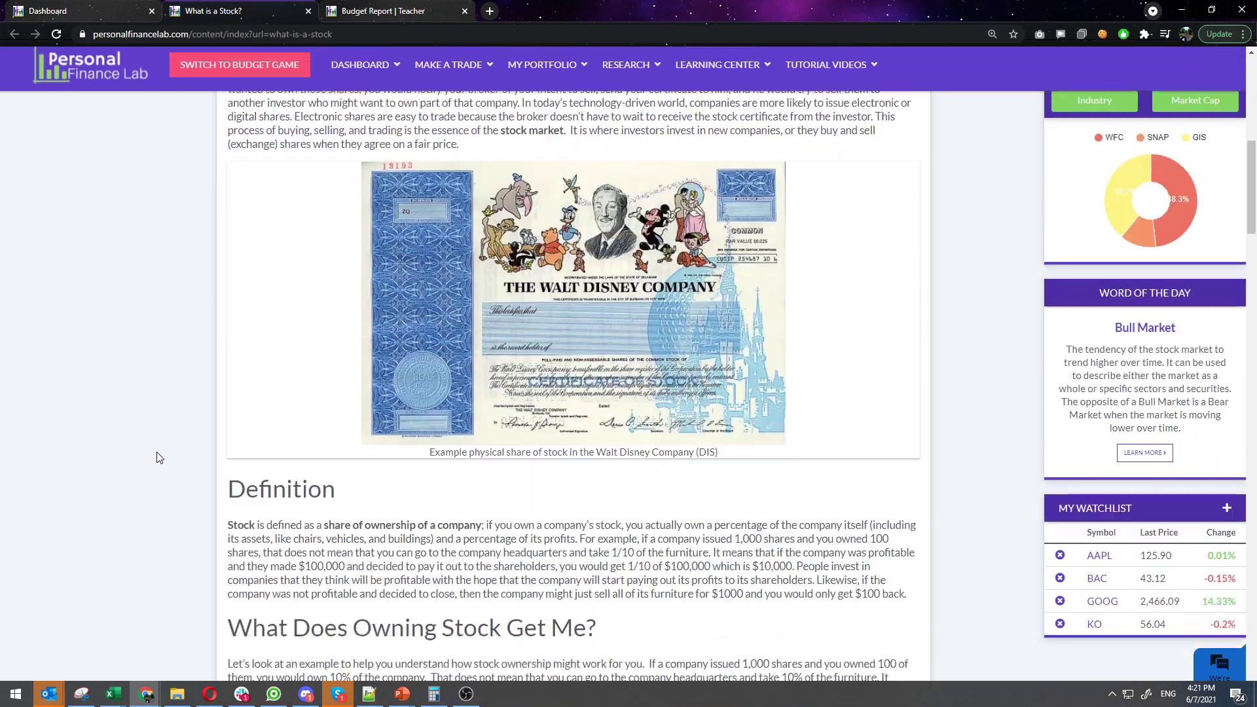
{"action": "scroll", "coordinate": [667, 392], "scroll_direction": "down", "scroll_amount": 20}
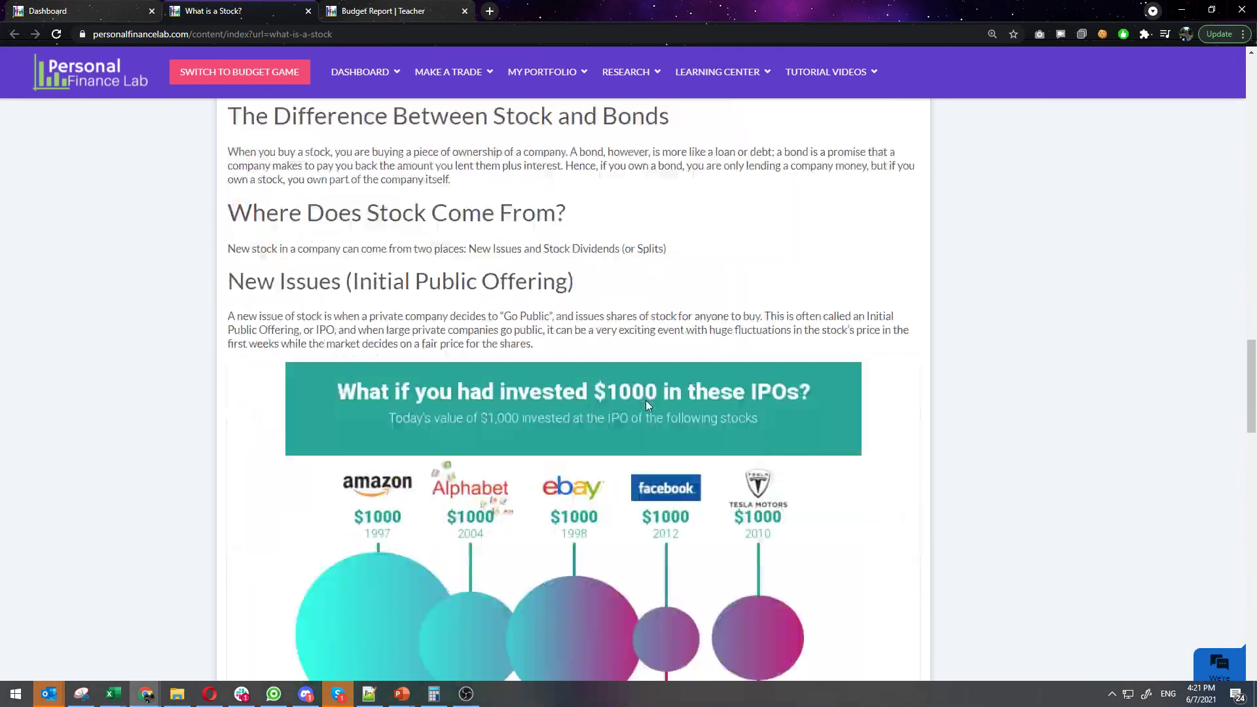
{"action": "scroll", "coordinate": [647, 406], "scroll_direction": "down", "scroll_amount": 20}
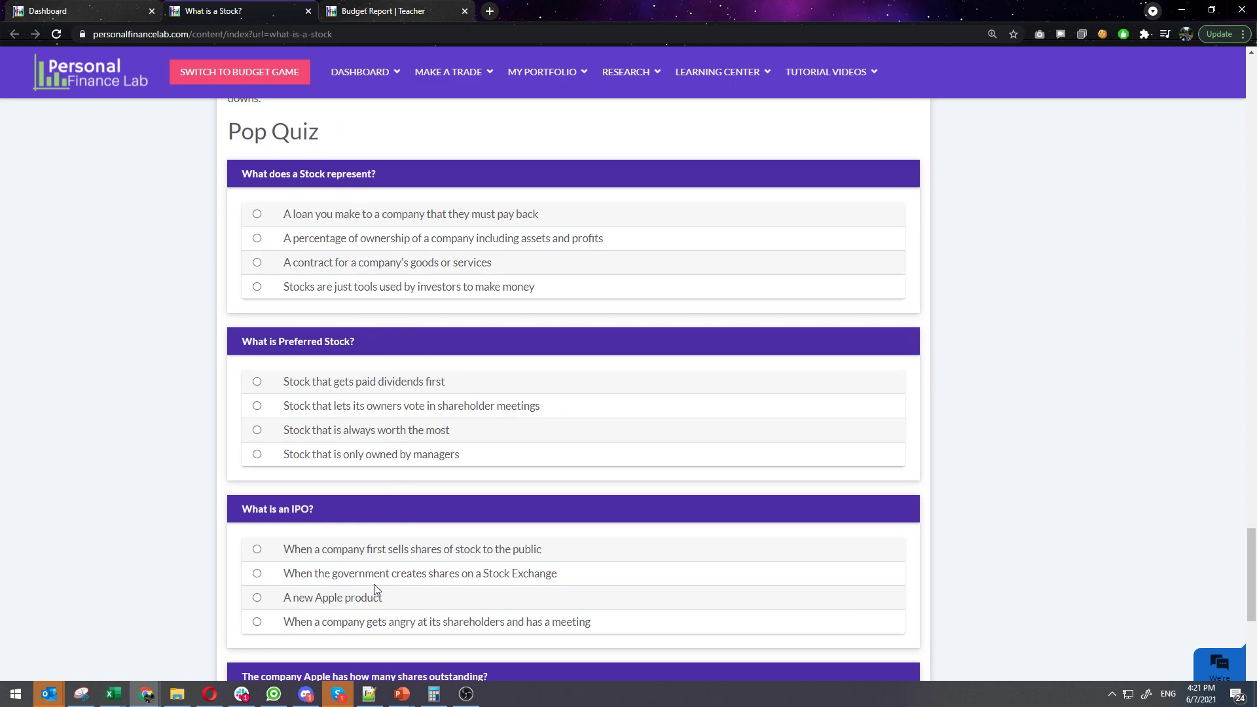
{"action": "scroll", "coordinate": [379, 589], "scroll_direction": "down", "scroll_amount": 4}
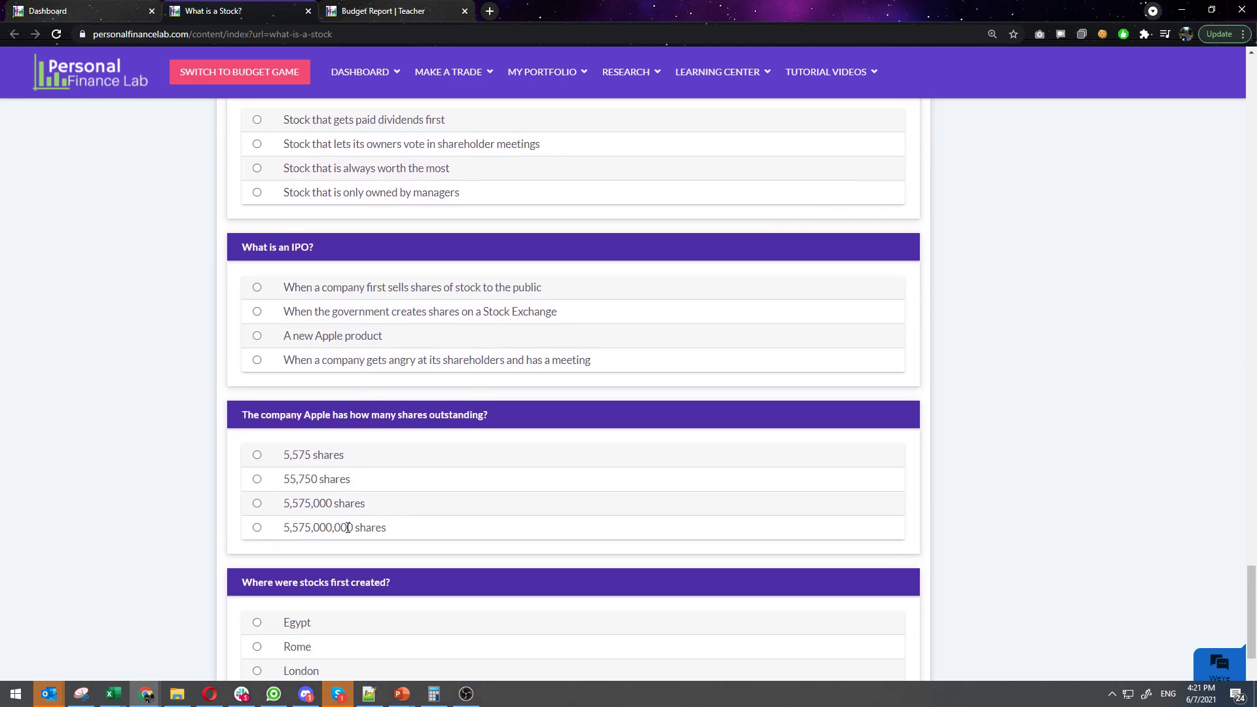
{"action": "scroll", "coordinate": [347, 527], "scroll_direction": "down", "scroll_amount": 2}
{"action": "scroll", "coordinate": [362, 513], "scroll_direction": "up", "scroll_amount": 6}
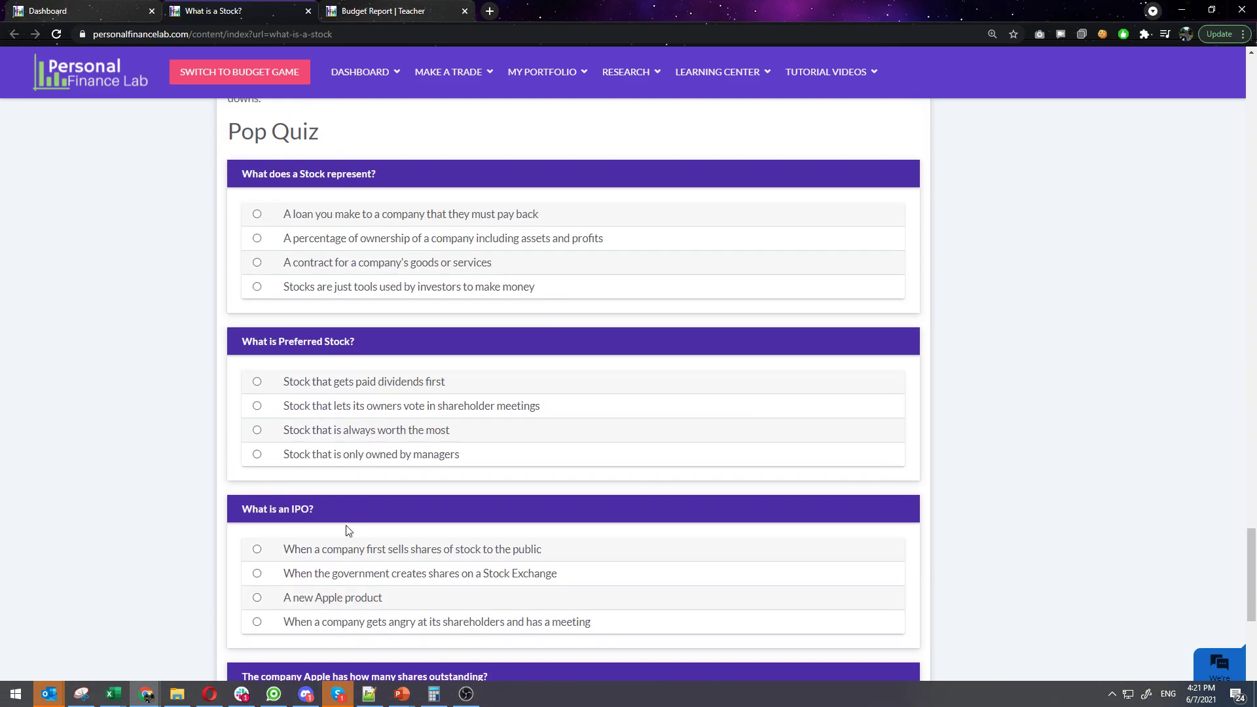
{"action": "scroll", "coordinate": [347, 529], "scroll_direction": "up", "scroll_amount": 10}
{"action": "scroll", "coordinate": [347, 528], "scroll_direction": "up", "scroll_amount": 15}
{"action": "scroll", "coordinate": [348, 527], "scroll_direction": "up", "scroll_amount": 10}
{"action": "scroll", "coordinate": [551, 443], "scroll_direction": "up", "scroll_amount": 3}
{"action": "scroll", "coordinate": [458, 432], "scroll_direction": "down", "scroll_amount": 3}
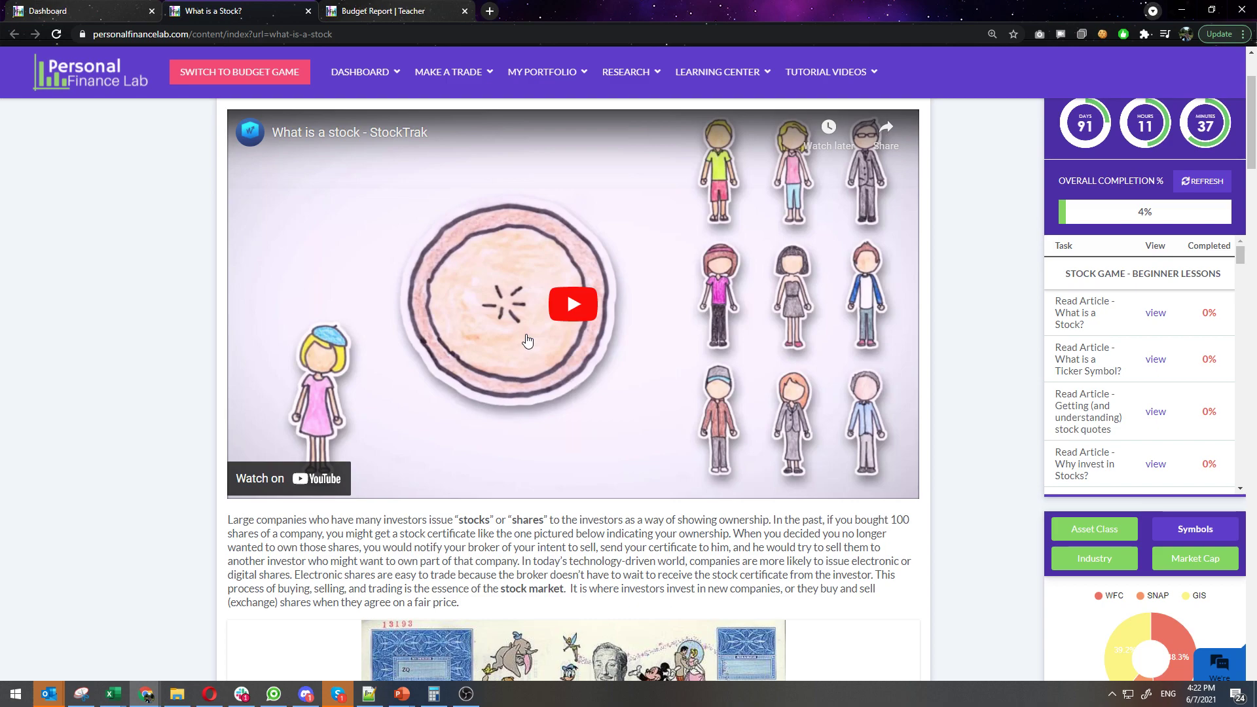
Return to the dashboard and look through the assignment tasks, highlighting the Navigating The Site video task and its completion.
{"action": "key", "text": "ctrl+shift+Tab"}
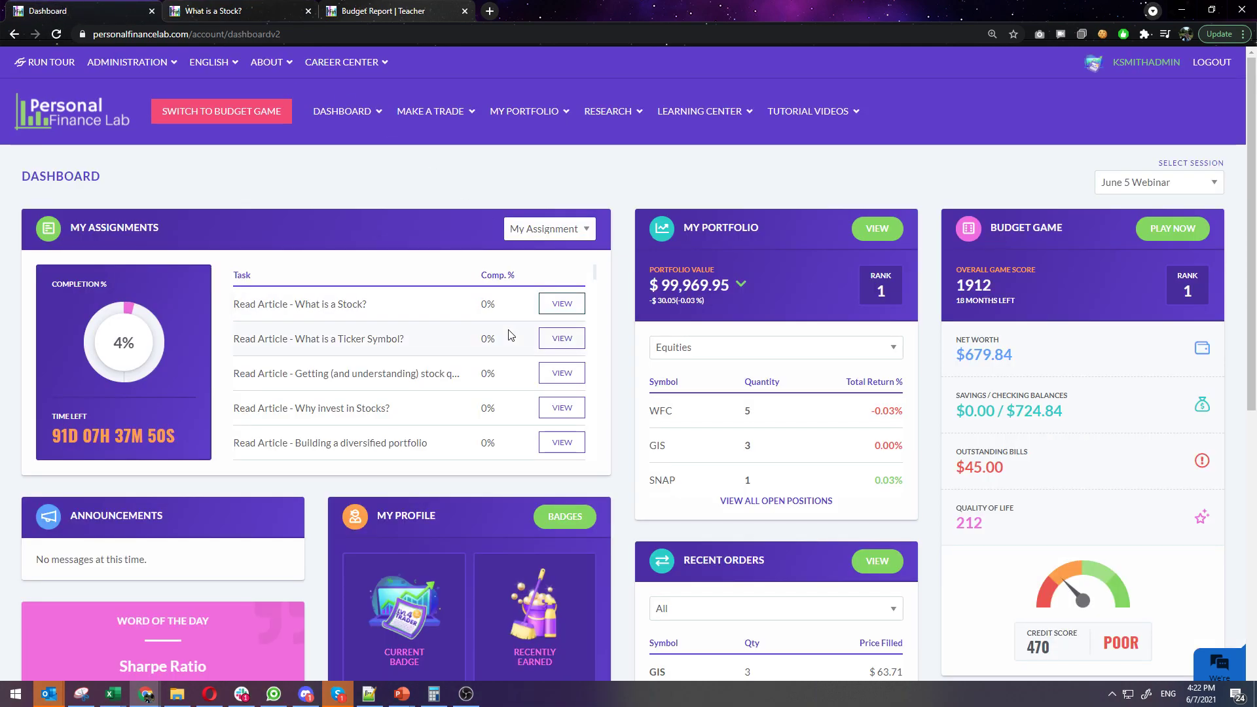
{"action": "scroll", "coordinate": [380, 353], "scroll_direction": "down", "scroll_amount": 2}
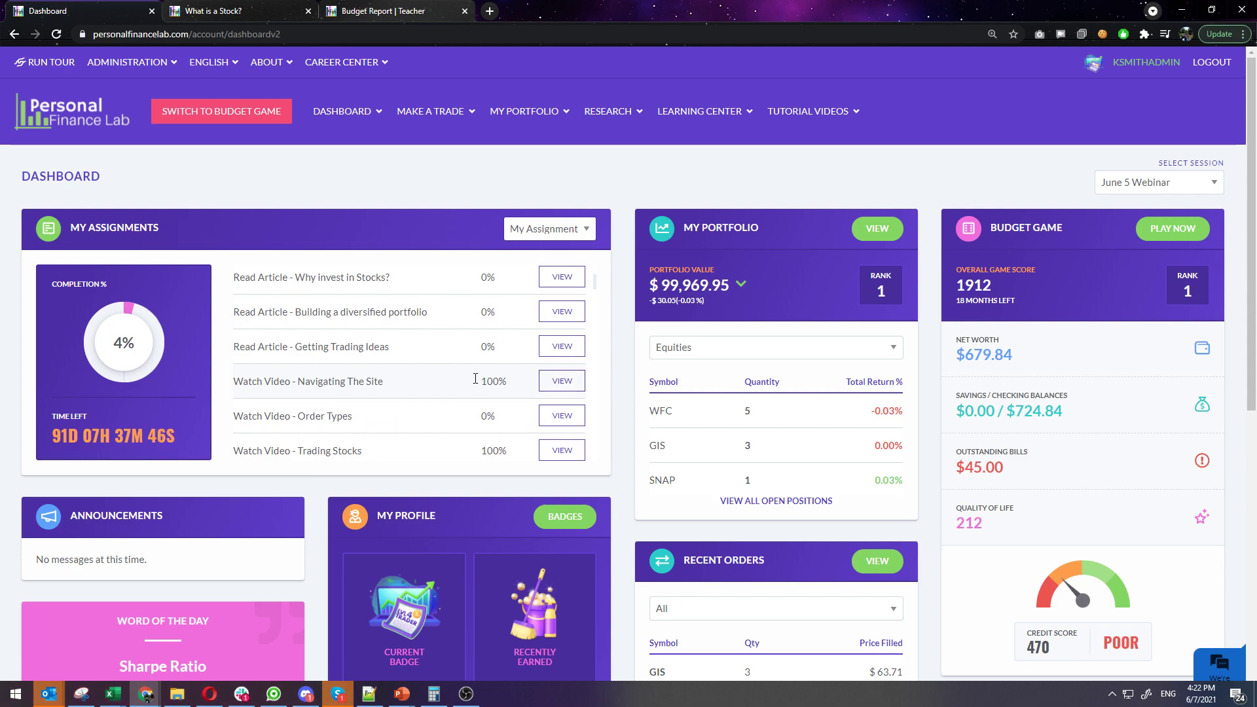
{"action": "left_click_drag", "start_coordinate": [238, 381], "coordinate": [506, 384]}
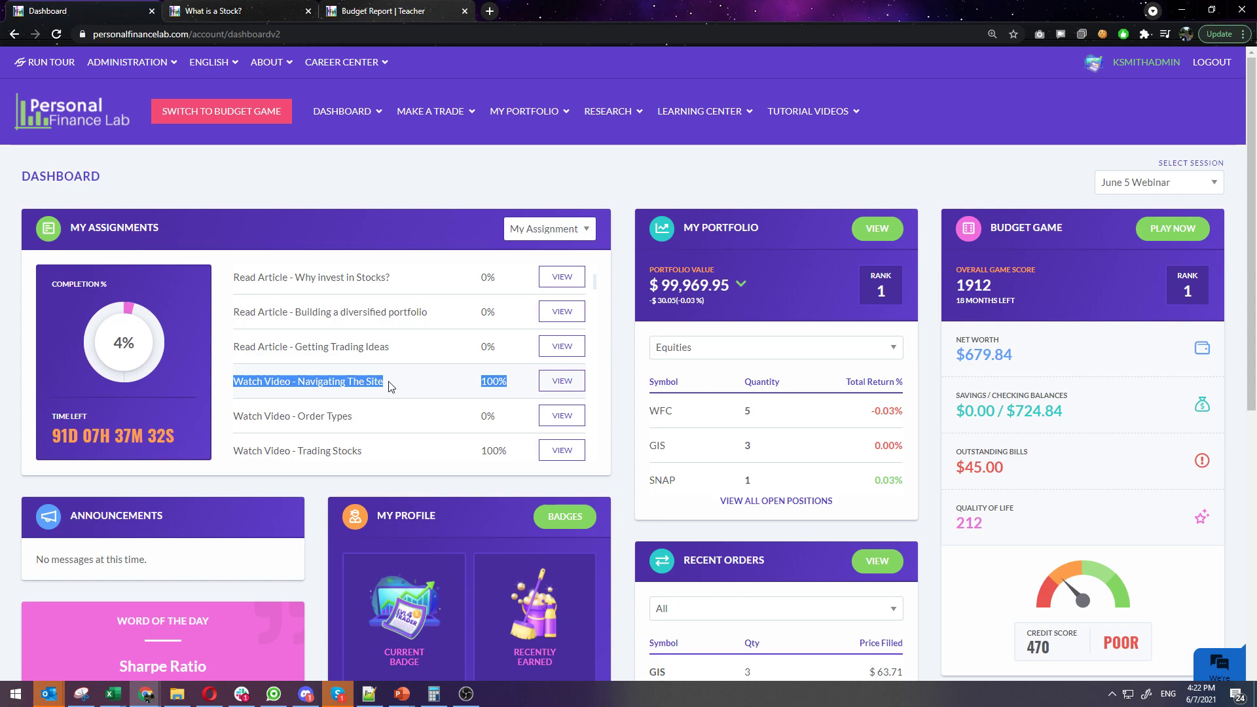
{"action": "scroll", "coordinate": [391, 386], "scroll_direction": "down", "scroll_amount": 2}
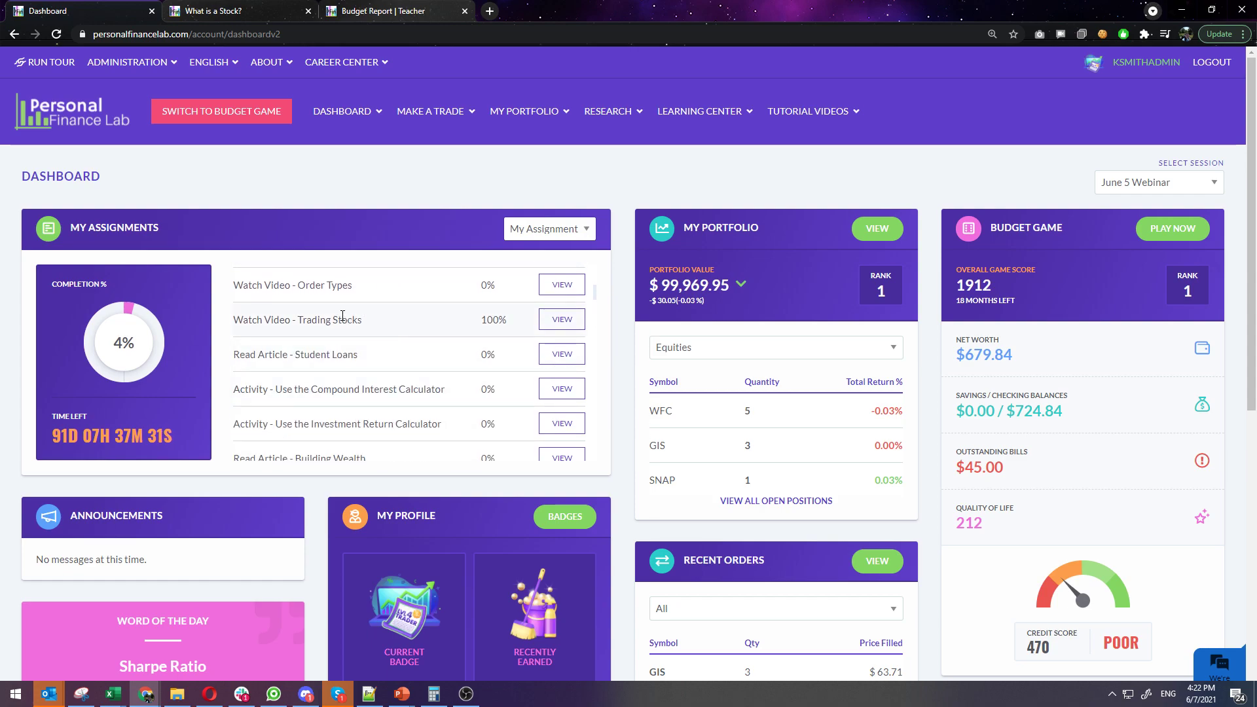
{"action": "scroll", "coordinate": [342, 316], "scroll_direction": "down", "scroll_amount": 1}
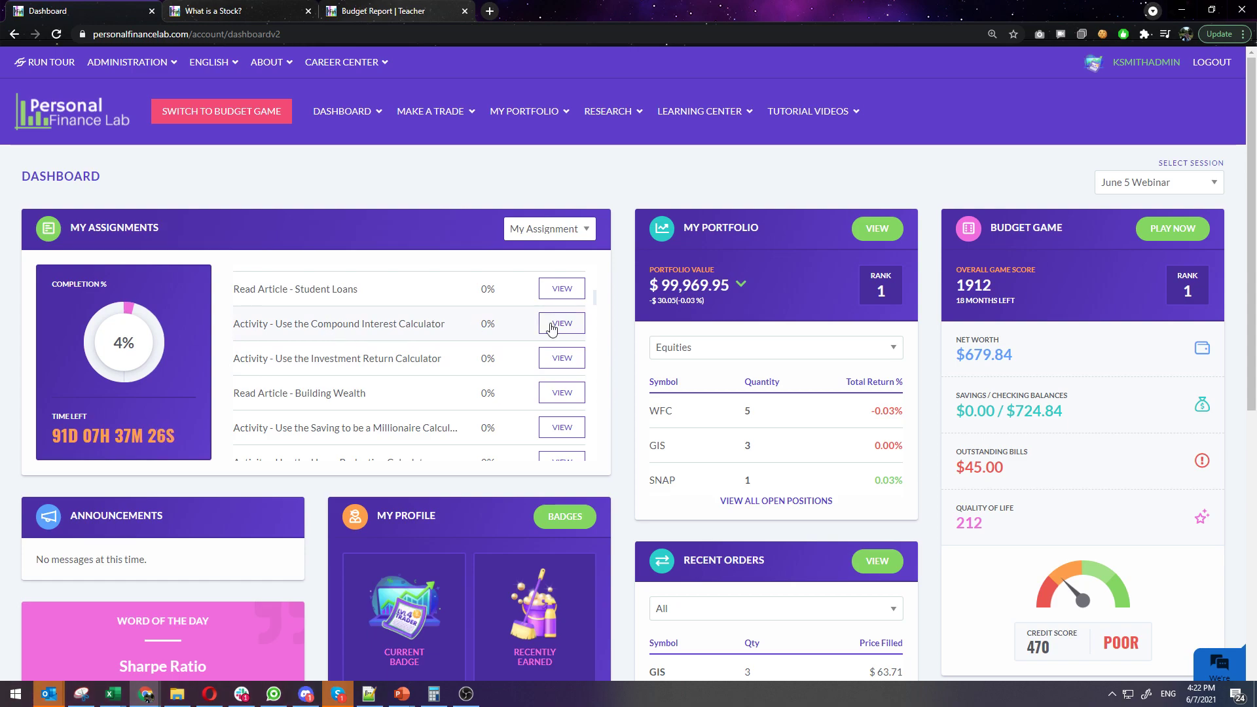
Open the Saving To Be A Millionaire calculator activity and set age 16, target age 50, $0 invested, $760 monthly savings and 11.5% return.
{"action": "left_click", "coordinate": [556, 429]}
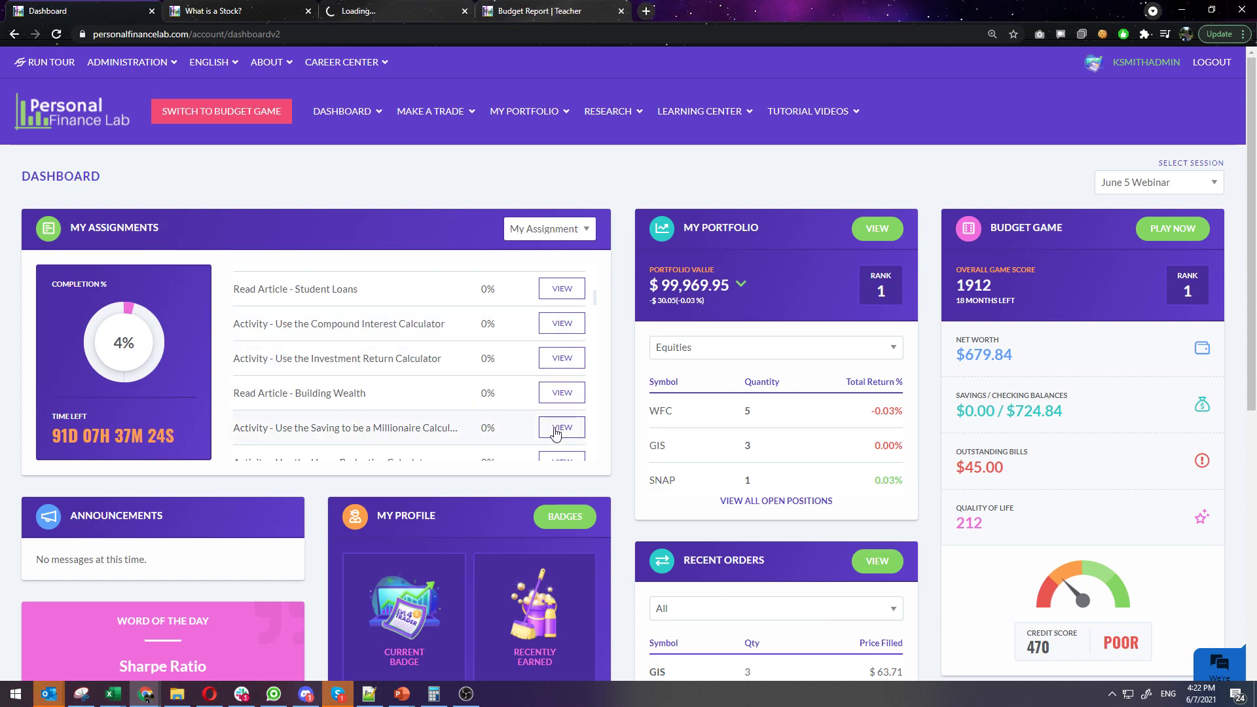
{"action": "left_click", "coordinate": [401, 7]}
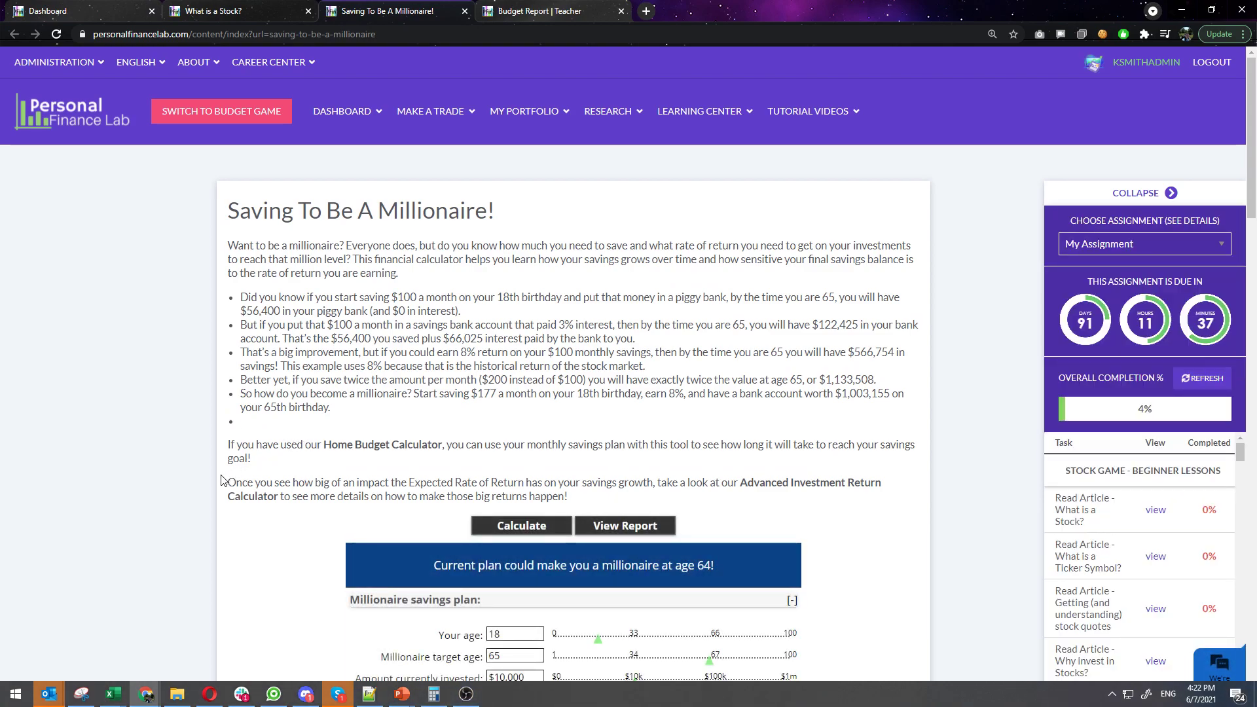
{"action": "scroll", "coordinate": [222, 477], "scroll_direction": "down", "scroll_amount": 6}
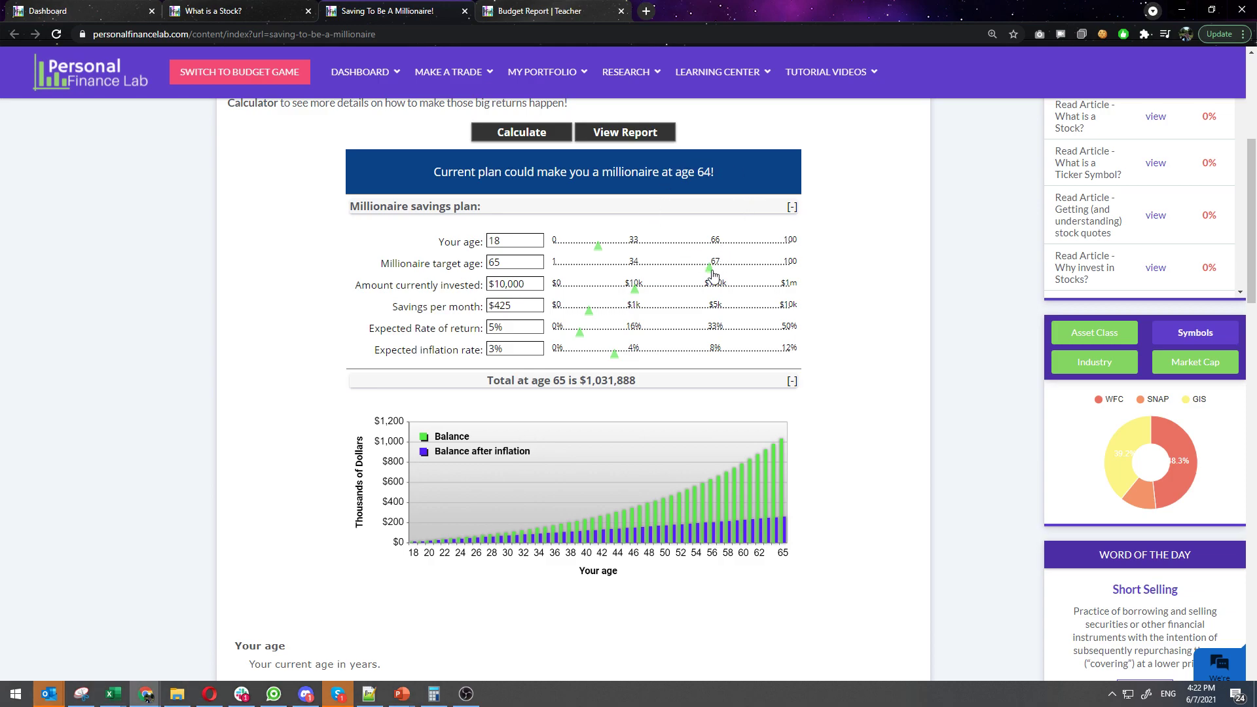
{"action": "left_click", "coordinate": [595, 252]}
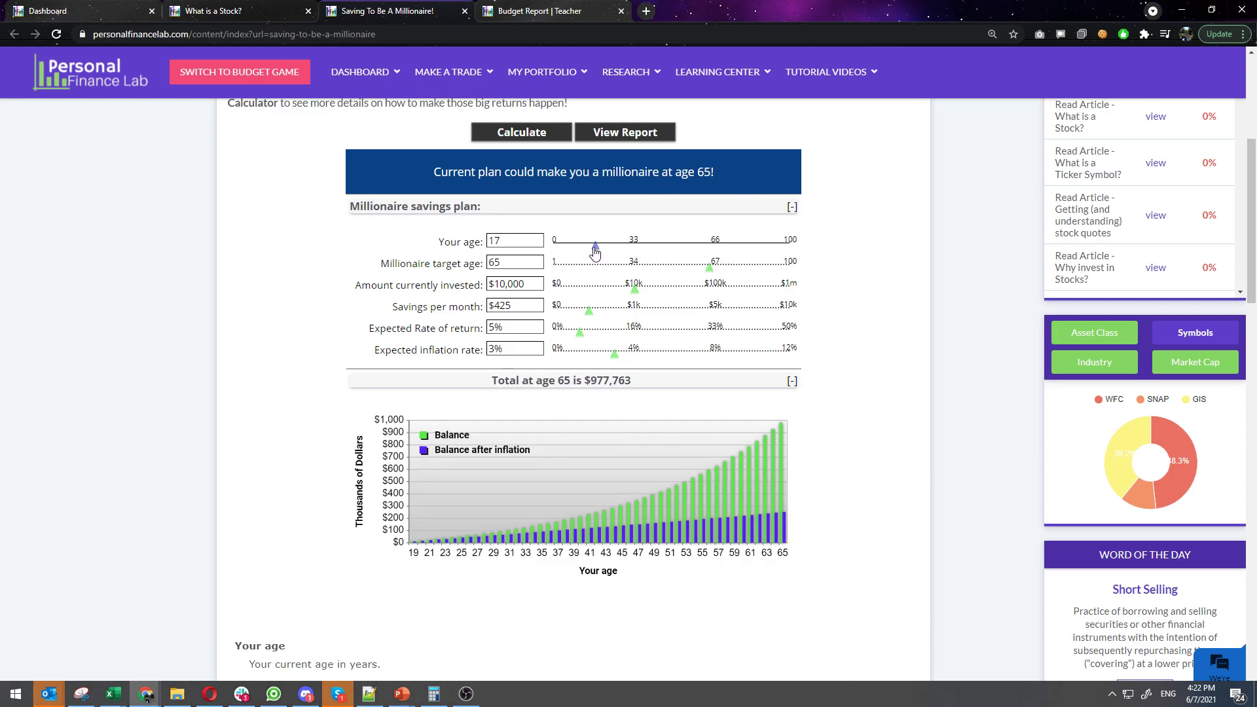
{"action": "left_click_drag", "start_coordinate": [595, 252], "coordinate": [591, 252]}
{"action": "left_click_drag", "start_coordinate": [707, 273], "coordinate": [612, 339]}
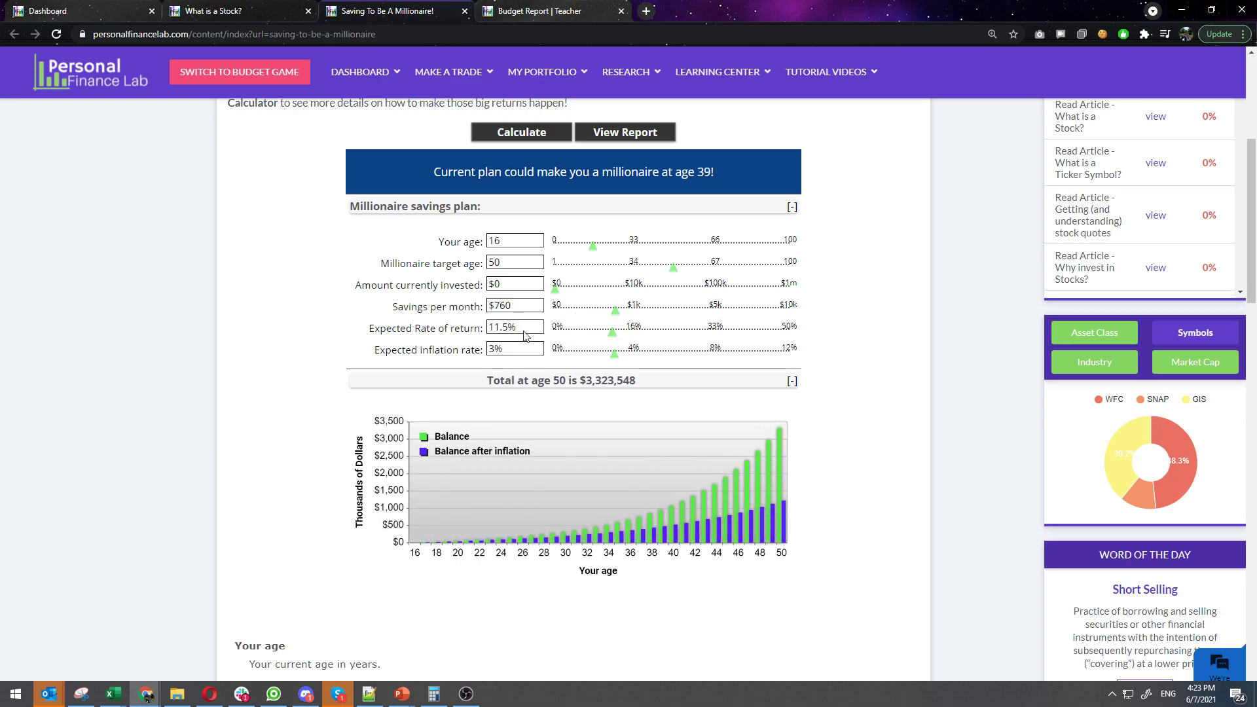
Examine the quiz questions below the millionaire calculator and return to the savings plan.
{"action": "scroll", "coordinate": [214, 485], "scroll_direction": "down", "scroll_amount": 13}
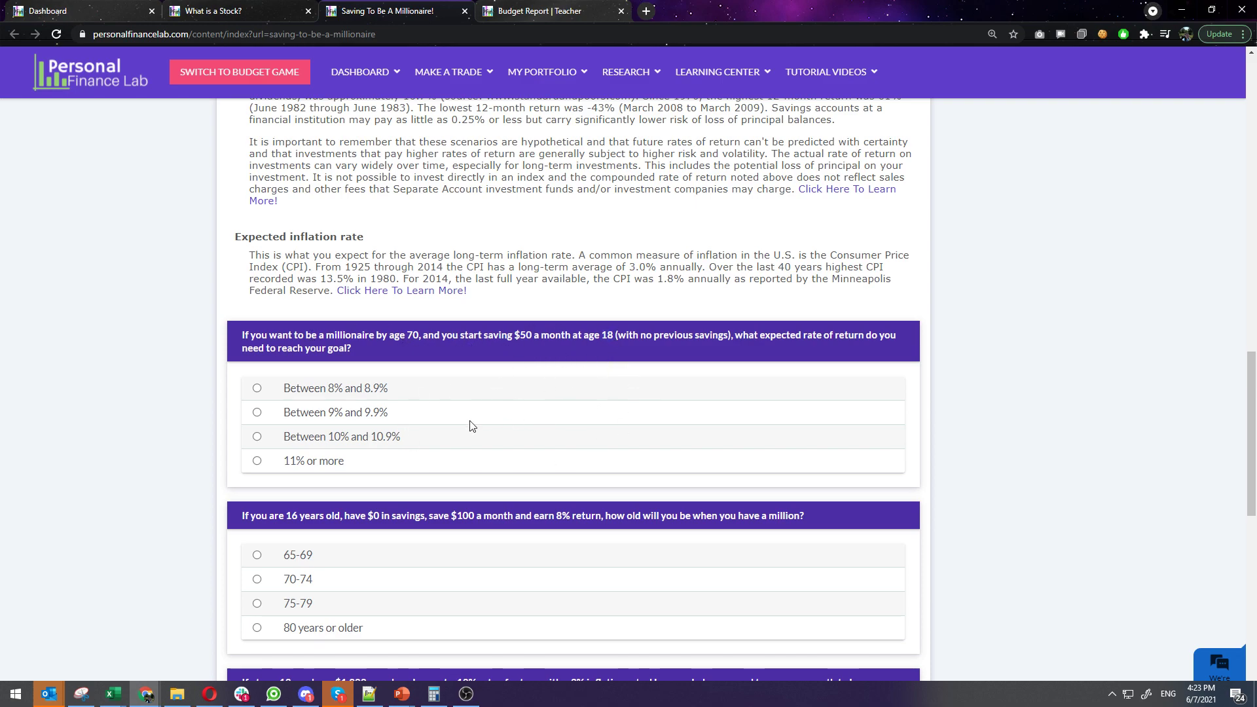
{"action": "scroll", "coordinate": [235, 419], "scroll_direction": "down", "scroll_amount": 4}
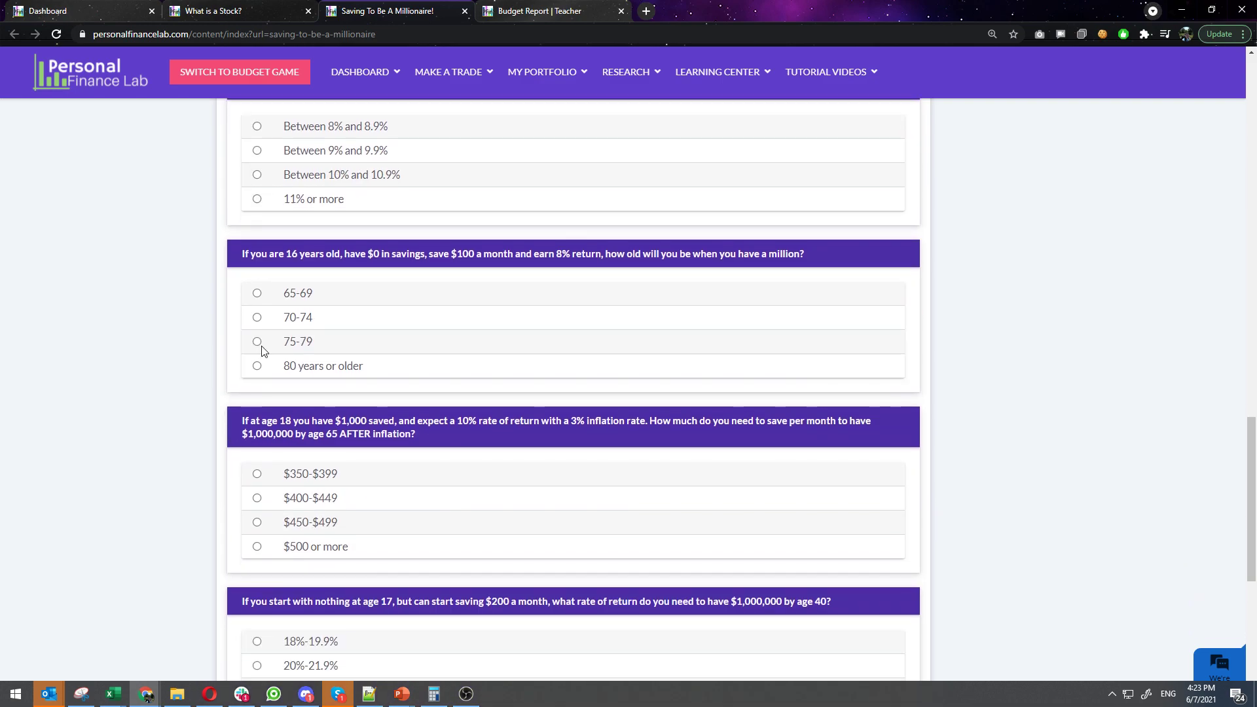
{"action": "scroll", "coordinate": [465, 531], "scroll_direction": "down", "scroll_amount": 3}
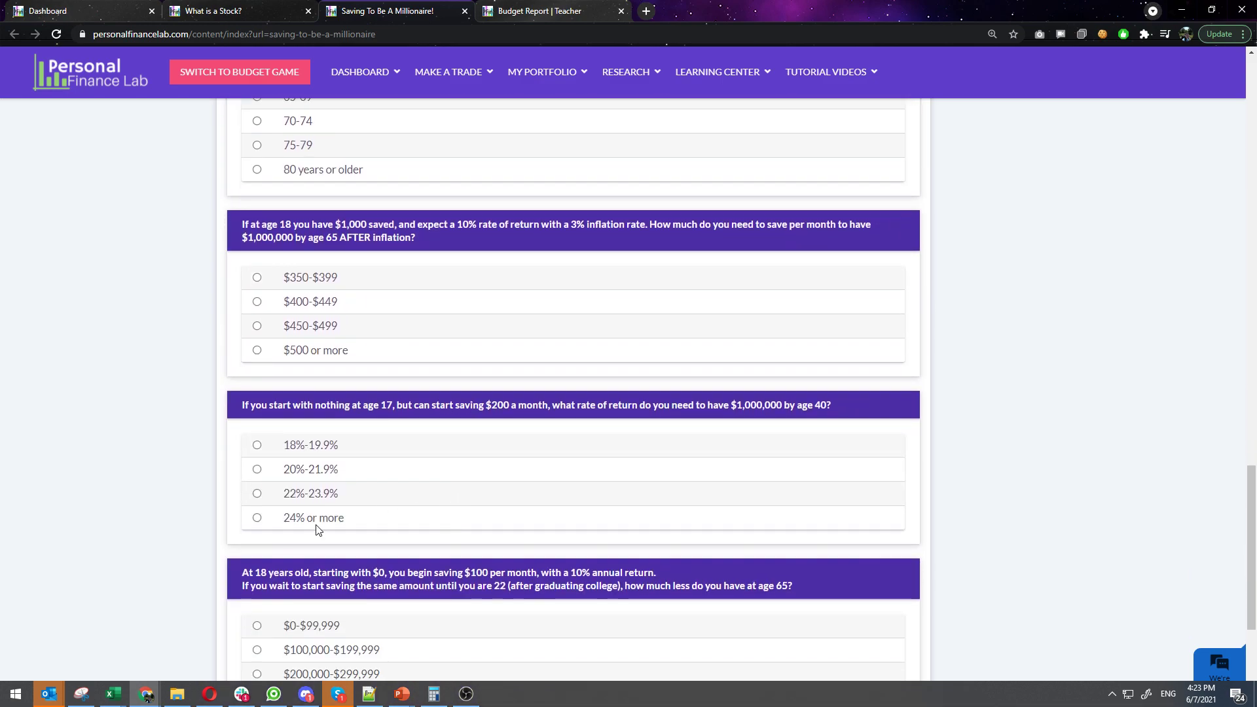
{"action": "scroll", "coordinate": [347, 537], "scroll_direction": "up", "scroll_amount": 8}
{"action": "scroll", "coordinate": [363, 455], "scroll_direction": "up", "scroll_amount": 15}
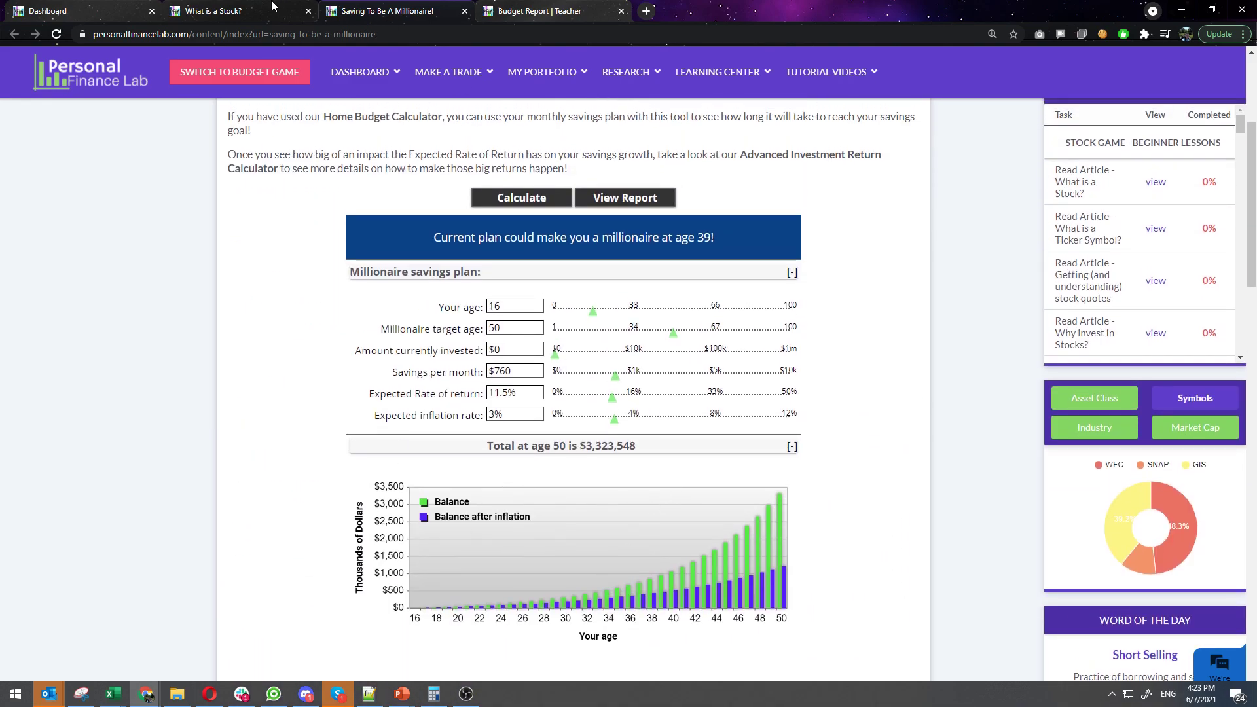
Return to the dashboard, find the assigned article on using spreadsheets to compare loans, and open it in a new tab.
{"action": "left_click", "coordinate": [90, 6]}
{"action": "scroll", "coordinate": [423, 377], "scroll_direction": "down", "scroll_amount": 10}
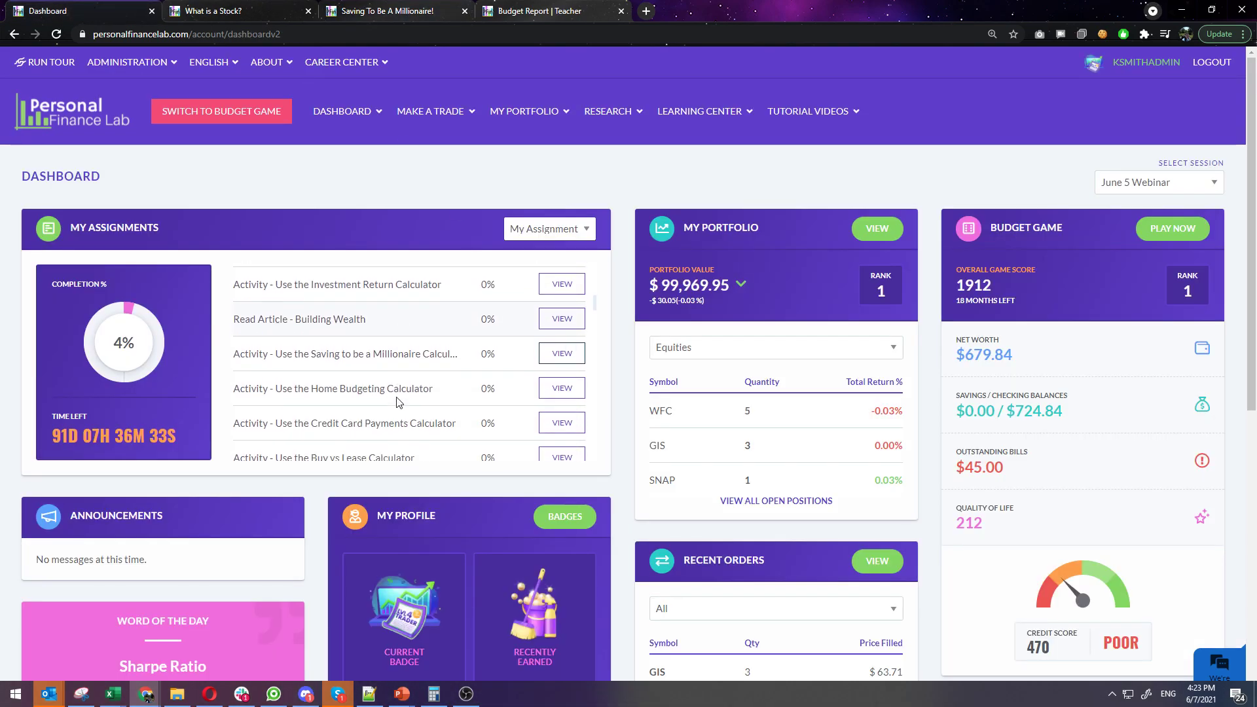
{"action": "scroll", "coordinate": [397, 401], "scroll_direction": "down", "scroll_amount": 10}
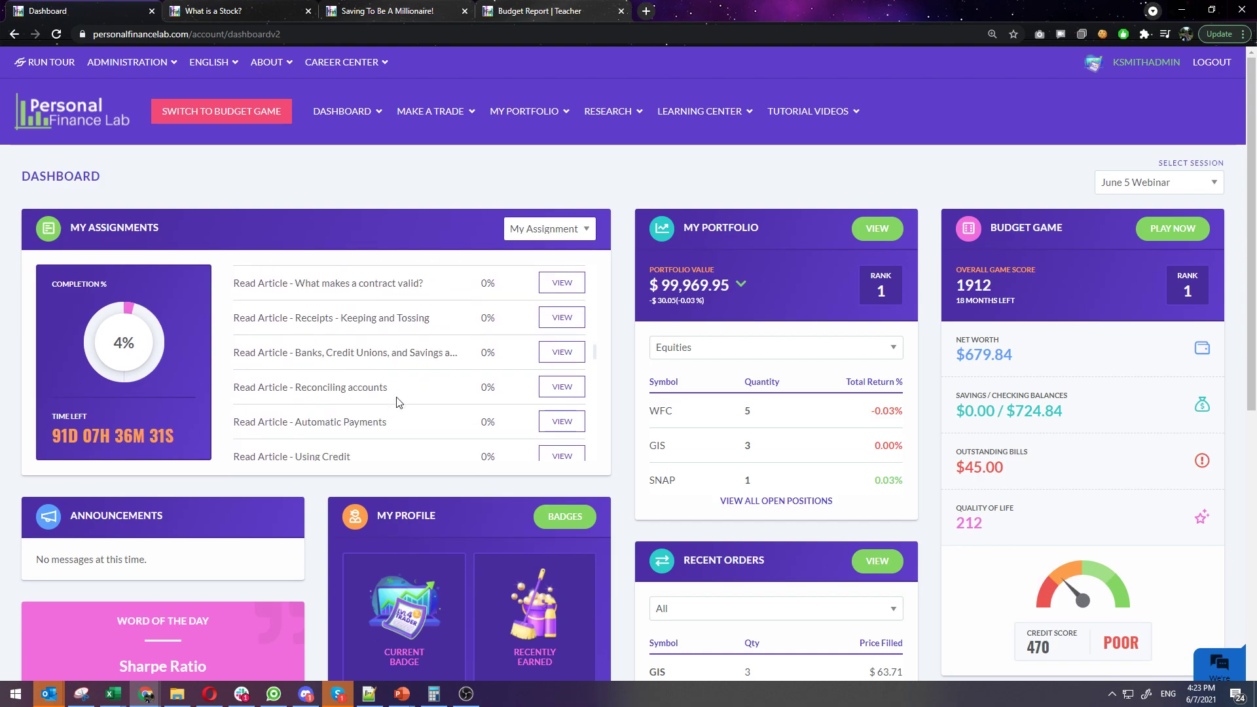
{"action": "scroll", "coordinate": [397, 401], "scroll_direction": "down", "scroll_amount": 10}
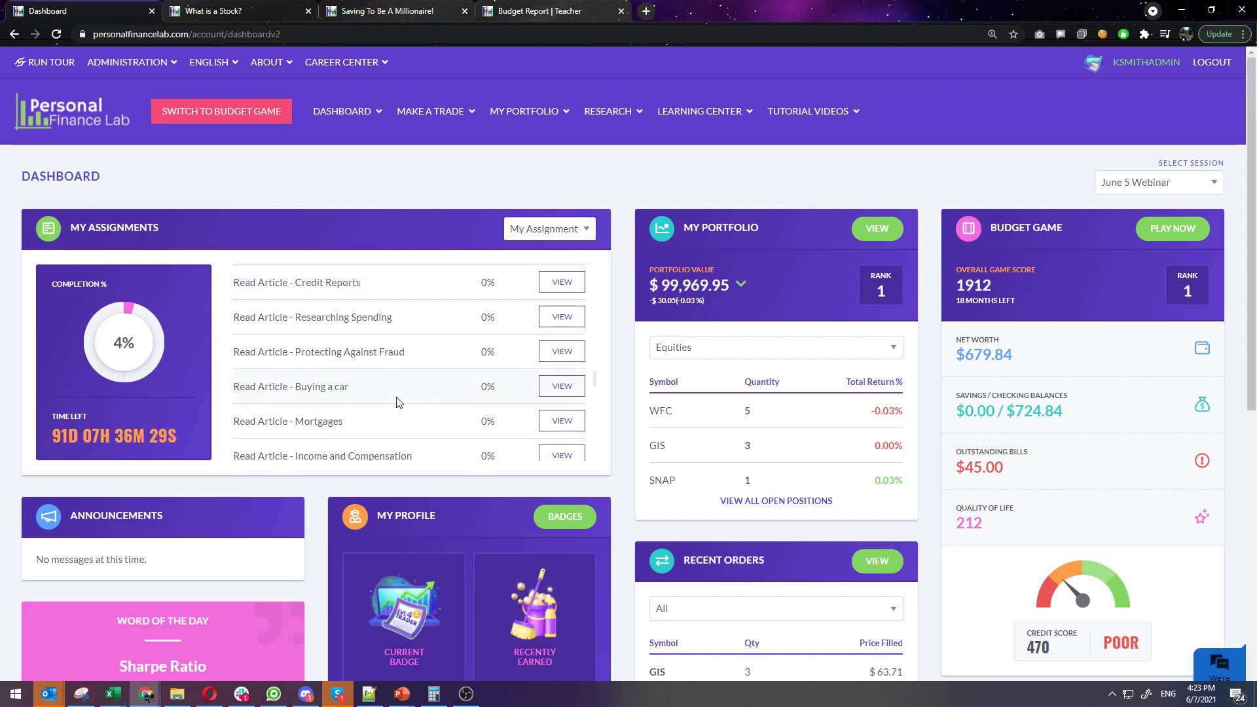
{"action": "scroll", "coordinate": [397, 397], "scroll_direction": "down", "scroll_amount": 10}
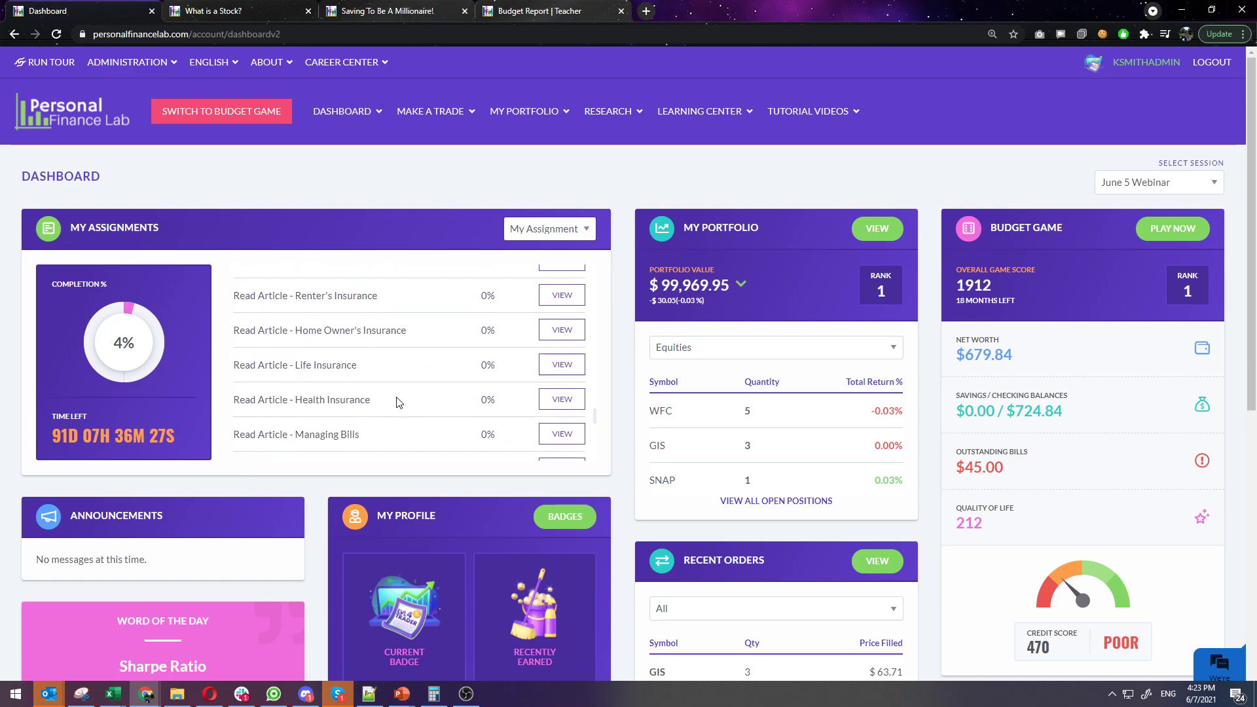
{"action": "scroll", "coordinate": [397, 403], "scroll_direction": "down", "scroll_amount": 1}
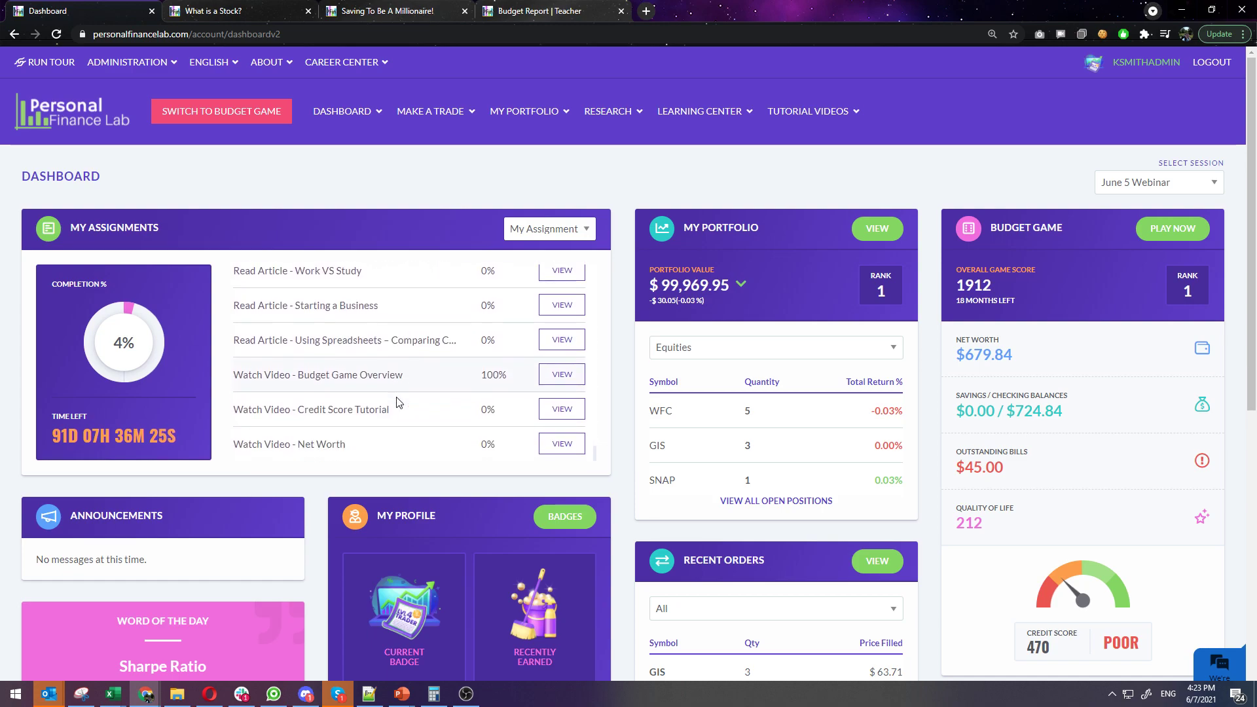
{"action": "left_click", "coordinate": [562, 346]}
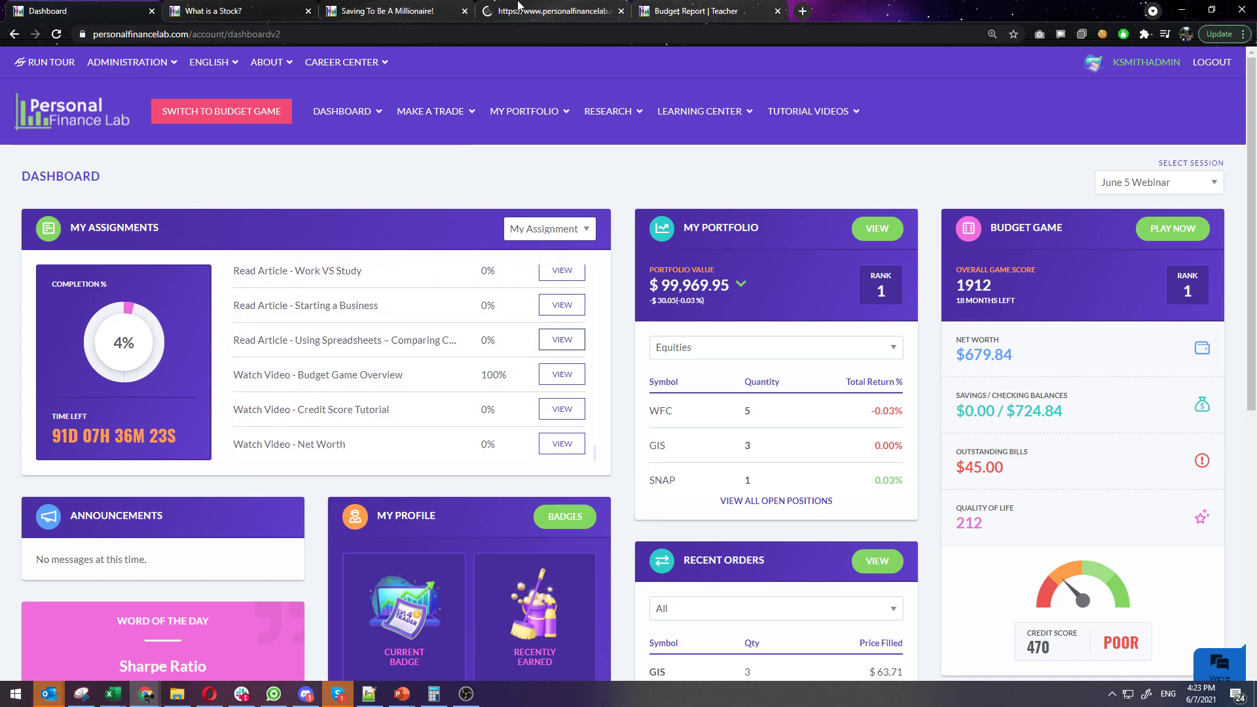
{"action": "left_click", "coordinate": [550, 11]}
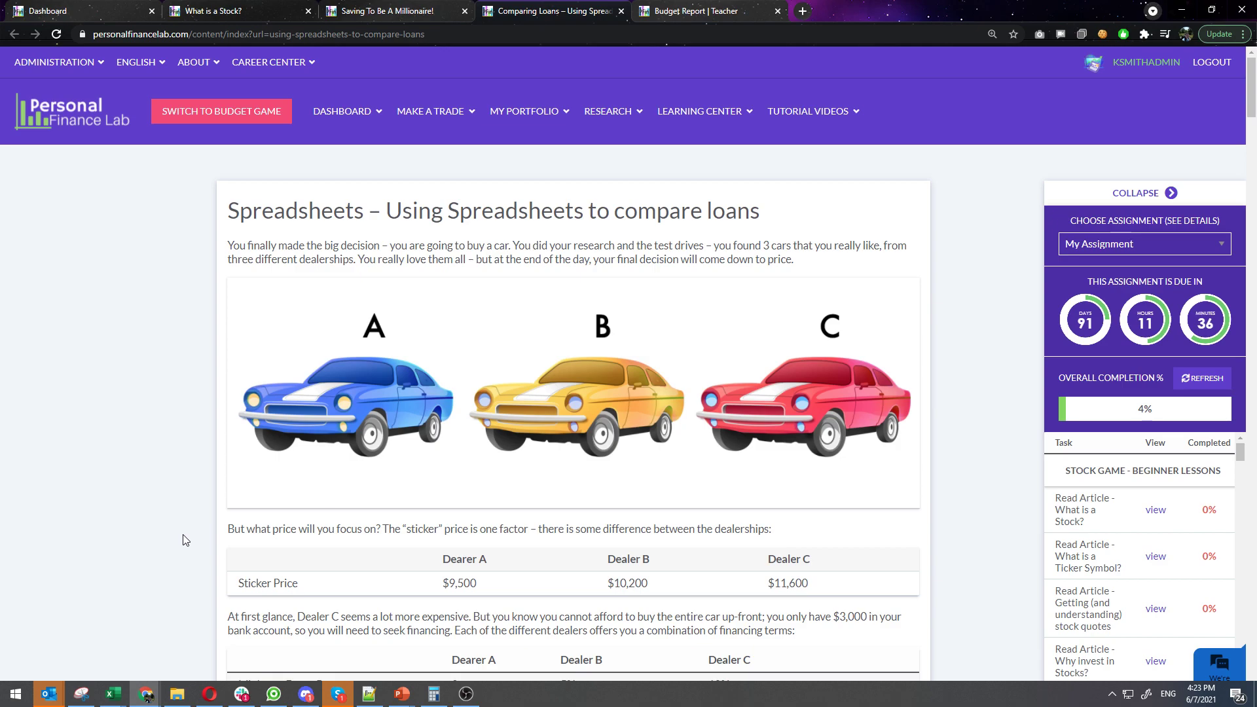
Examine the article's sticker price and financing terms tables for the three car dealers, along with the two comparison questions.
{"action": "scroll", "coordinate": [184, 539], "scroll_direction": "down", "scroll_amount": 3}
{"action": "left_click_drag", "start_coordinate": [441, 368], "coordinate": [823, 365]}
{"action": "left_click_drag", "start_coordinate": [430, 472], "coordinate": [765, 465]}
{"action": "scroll", "coordinate": [674, 468], "scroll_direction": "down", "scroll_amount": 3}
{"action": "left_click", "coordinate": [470, 448]}
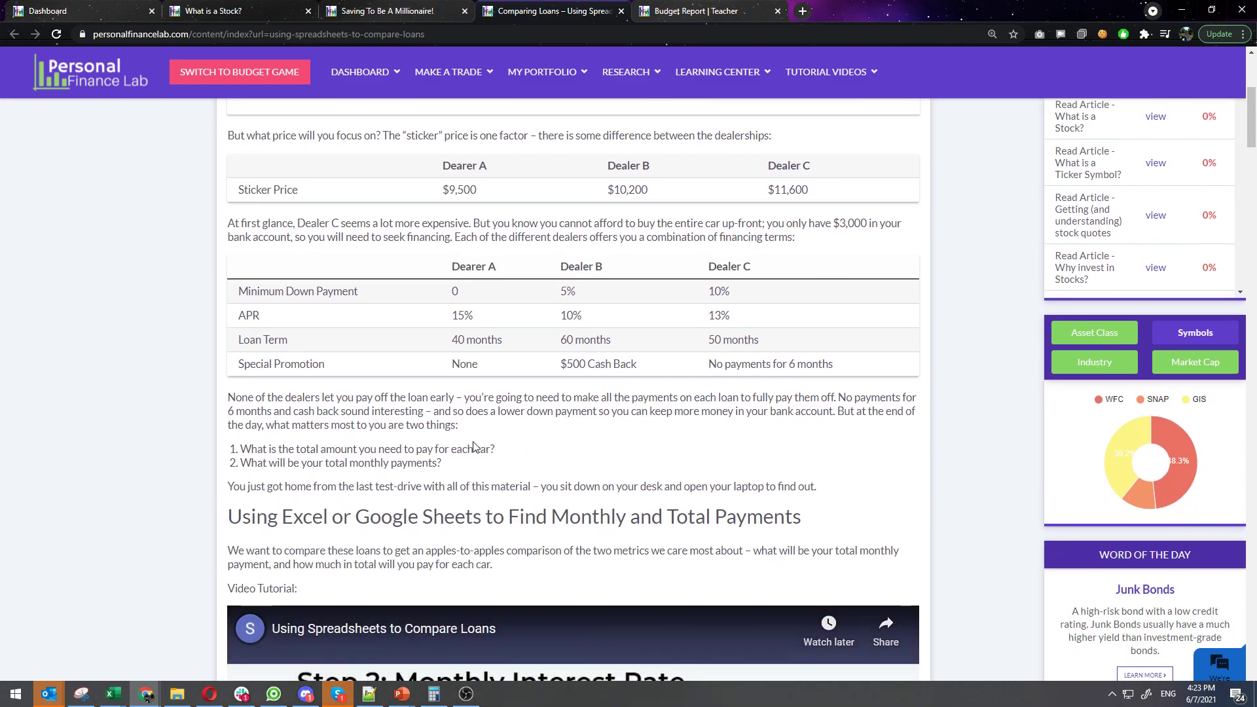
Look through the loan article's video tutorial, step-by-step payment calculations and closing quiz, and return to its beginning.
{"action": "scroll", "coordinate": [470, 447], "scroll_direction": "down", "scroll_amount": 7}
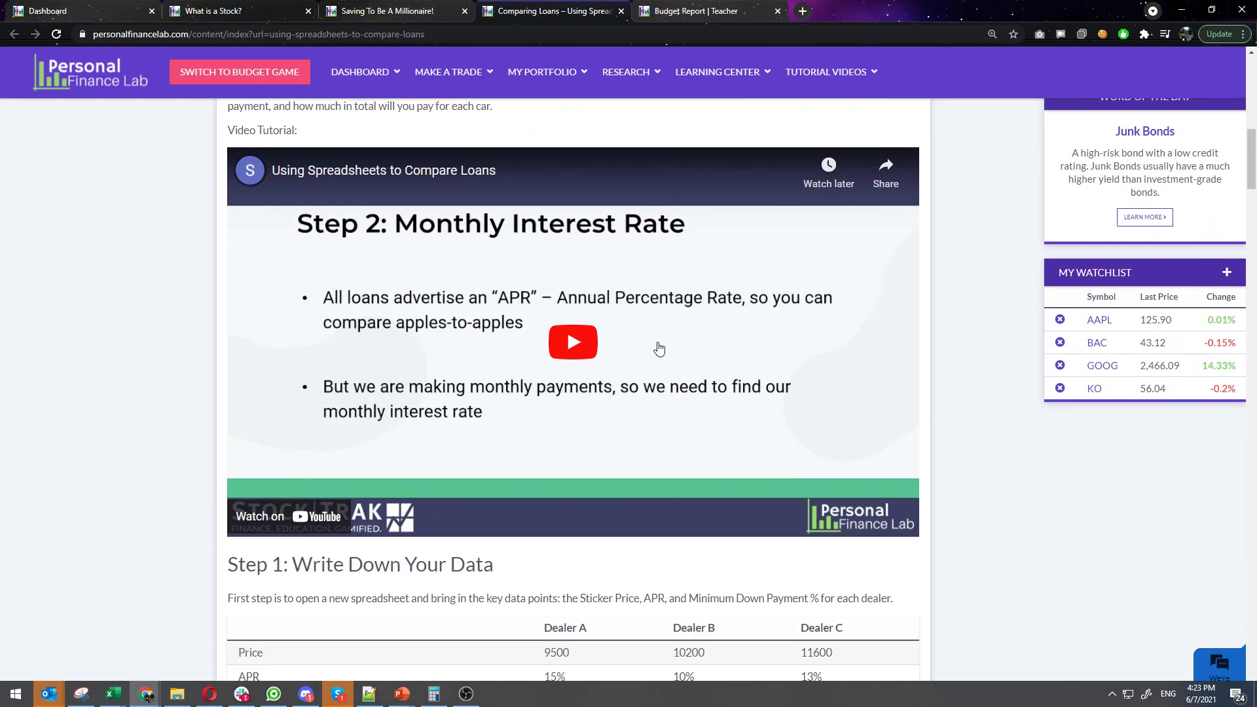
{"action": "scroll", "coordinate": [95, 439], "scroll_direction": "down", "scroll_amount": 4}
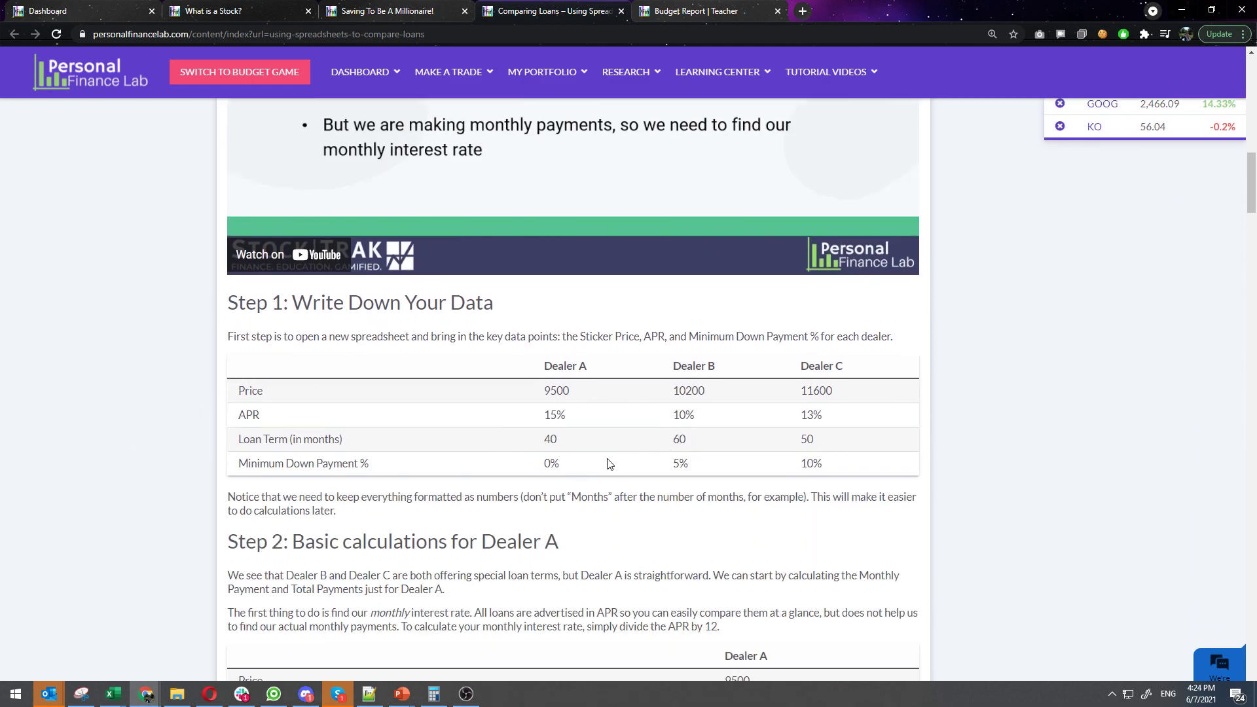
{"action": "scroll", "coordinate": [609, 463], "scroll_direction": "down", "scroll_amount": 20}
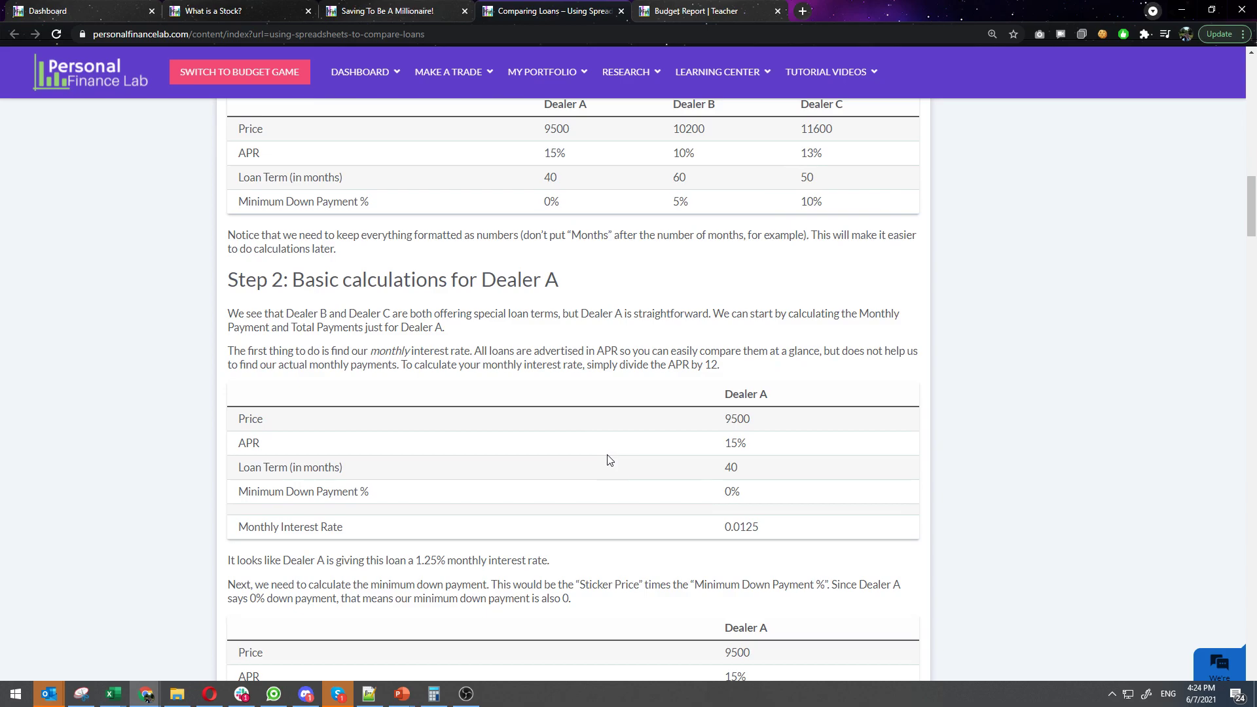
{"action": "scroll", "coordinate": [605, 417], "scroll_direction": "down", "scroll_amount": 20}
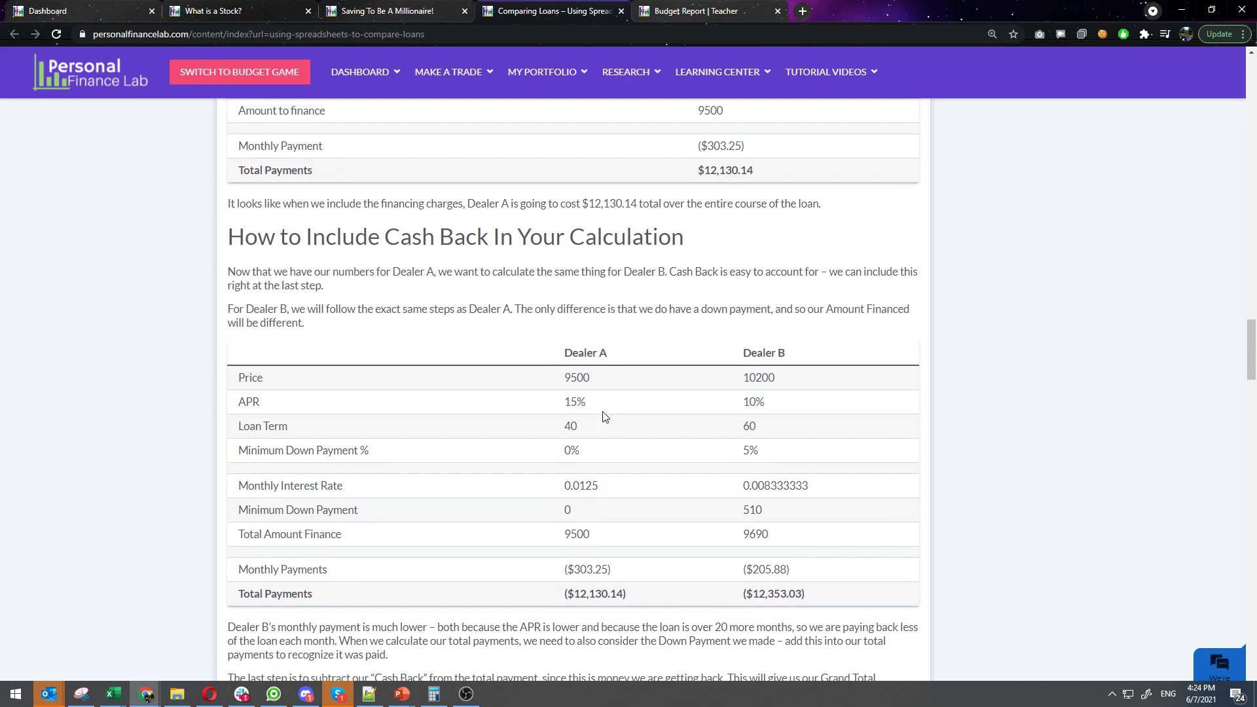
{"action": "scroll", "coordinate": [604, 417], "scroll_direction": "down", "scroll_amount": 20}
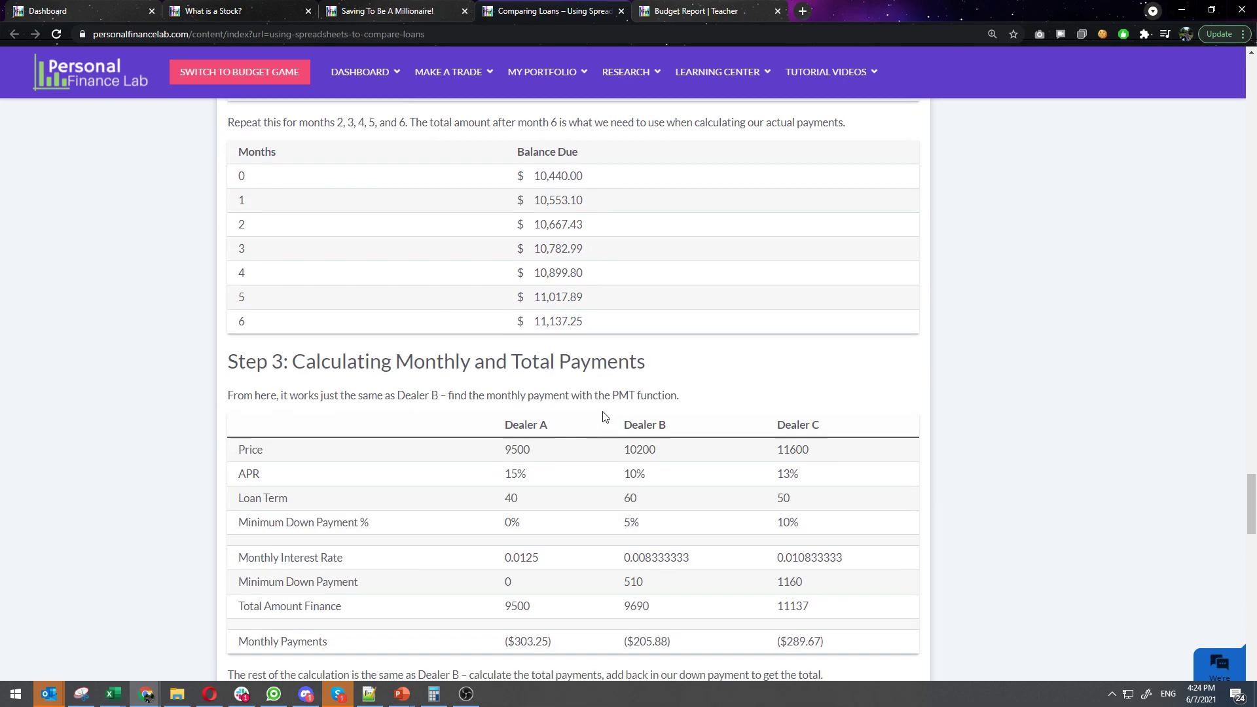
{"action": "scroll", "coordinate": [603, 416], "scroll_direction": "up", "scroll_amount": 1}
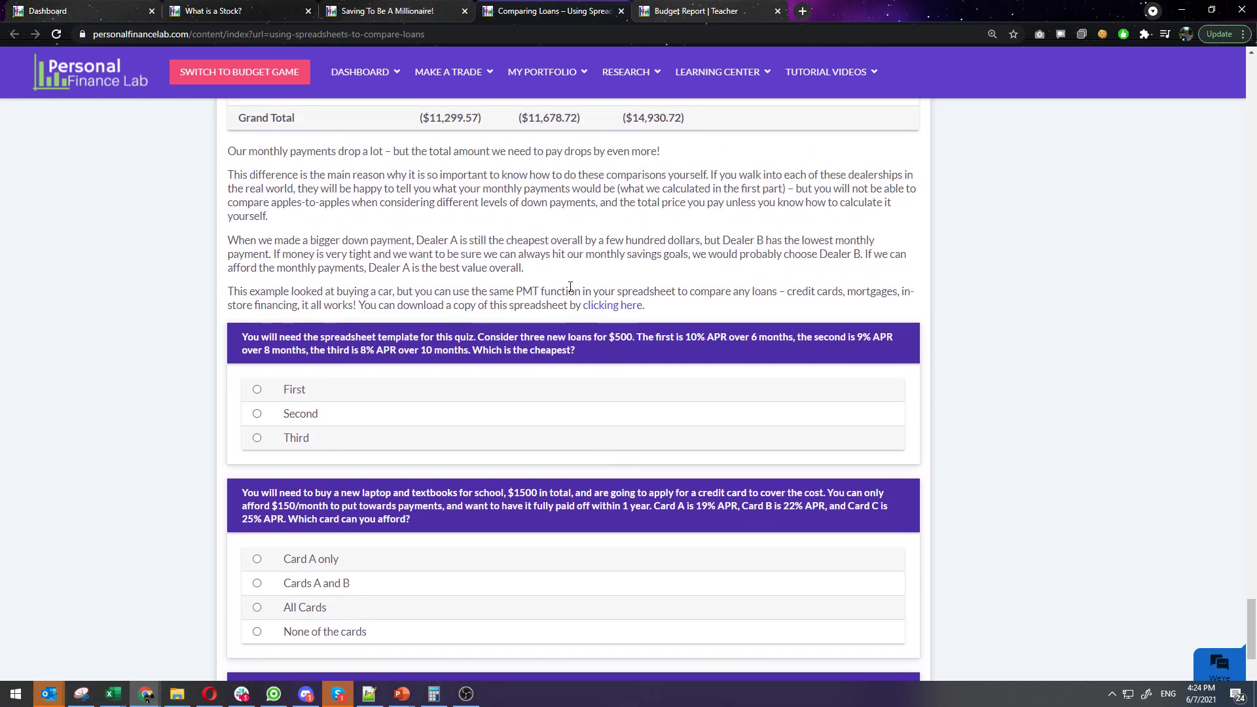
{"action": "scroll", "coordinate": [570, 510], "scroll_direction": "down", "scroll_amount": 4}
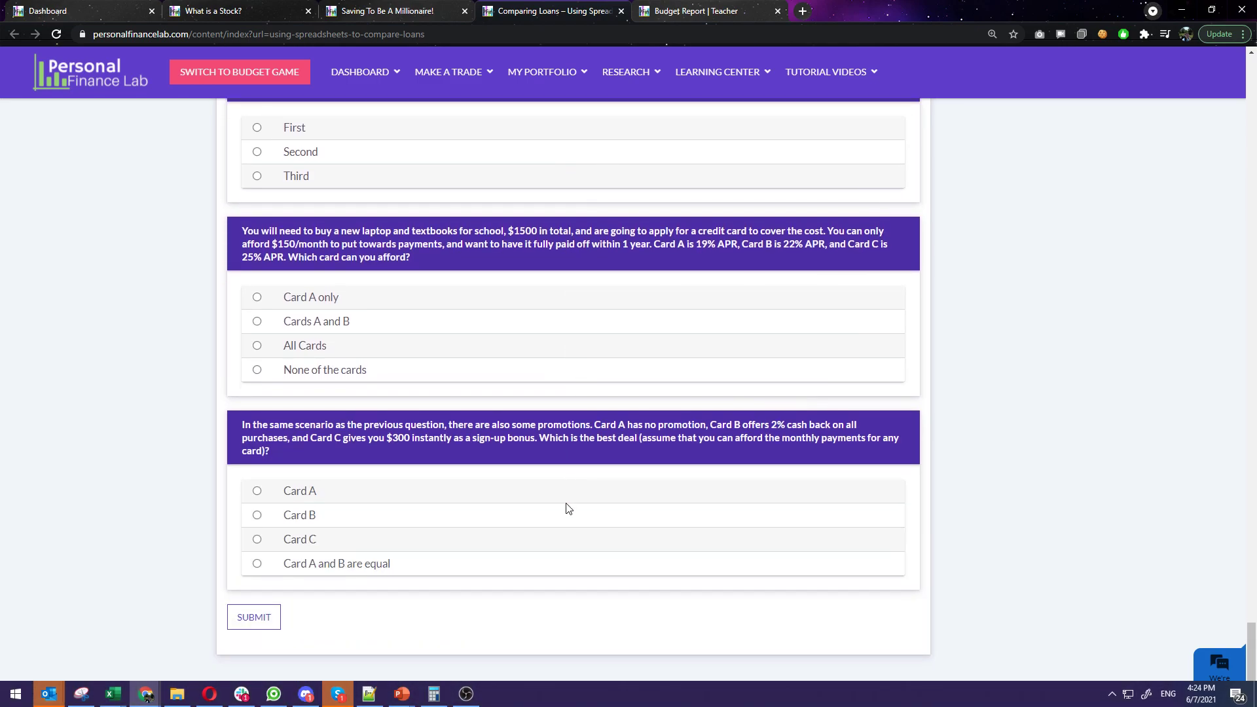
{"action": "scroll", "coordinate": [568, 509], "scroll_direction": "up", "scroll_amount": 20}
{"action": "scroll", "coordinate": [555, 503], "scroll_direction": "up", "scroll_amount": 20}
{"action": "scroll", "coordinate": [543, 491], "scroll_direction": "up", "scroll_amount": 20}
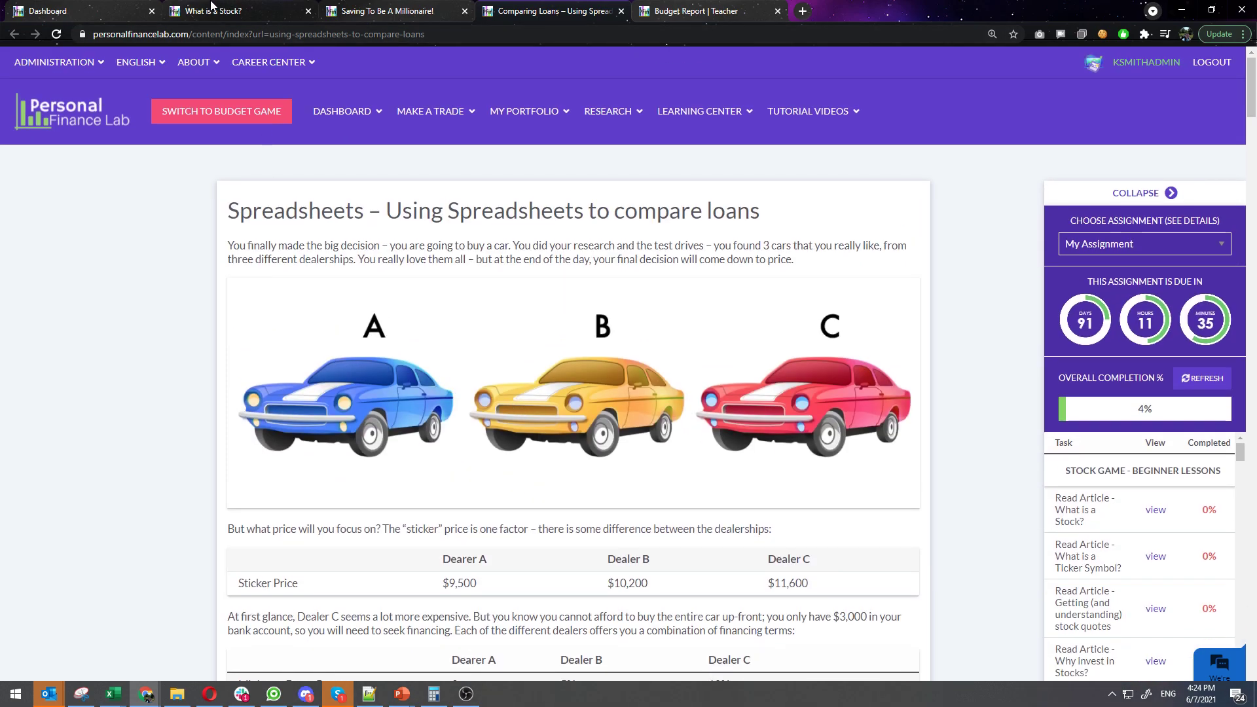
Open the Edit Challenge settings from the dashboard and examine the basic rules, highlighting the minimum stock prices for buying and shorting.
{"action": "left_click", "coordinate": [59, 7]}
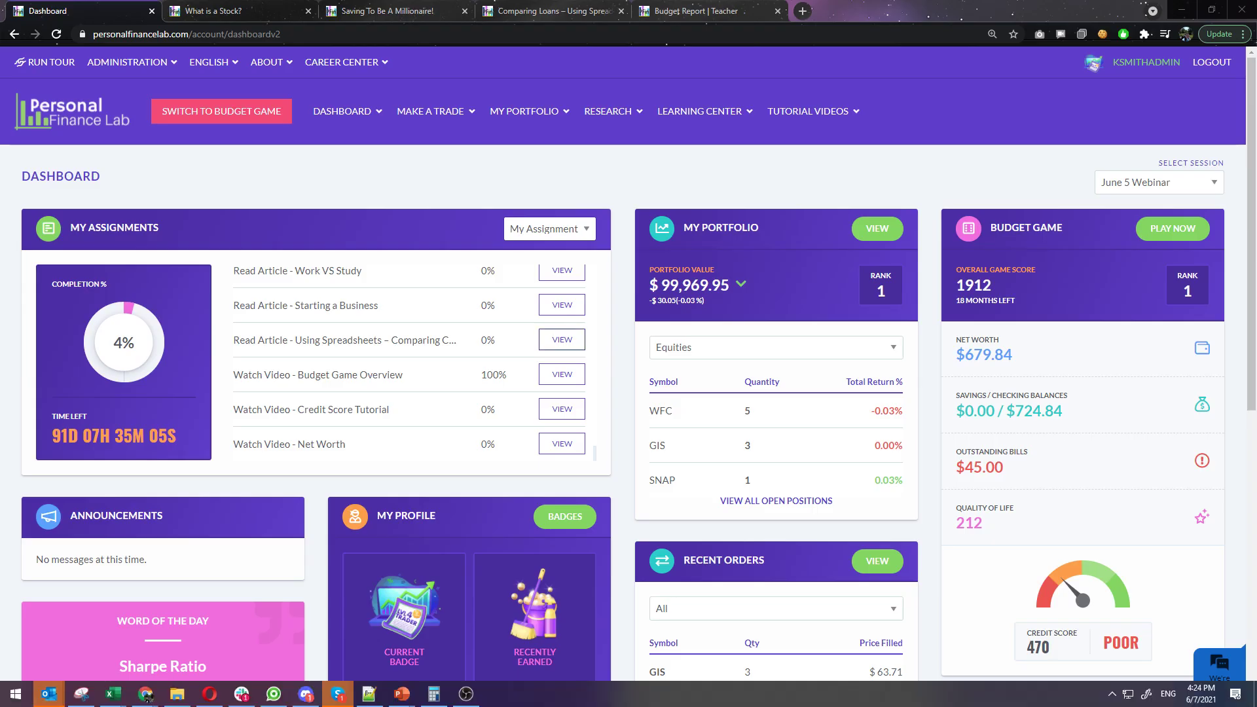
{"action": "left_click", "coordinate": [116, 76]}
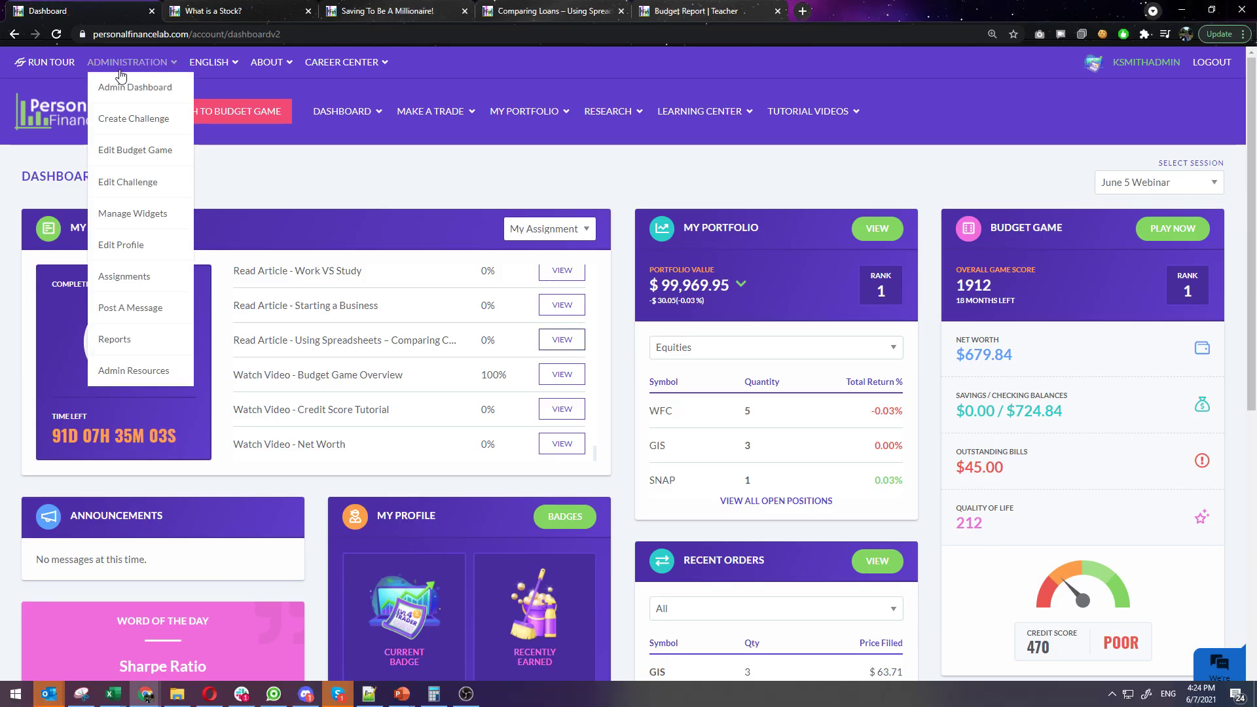
{"action": "left_click", "coordinate": [135, 185]}
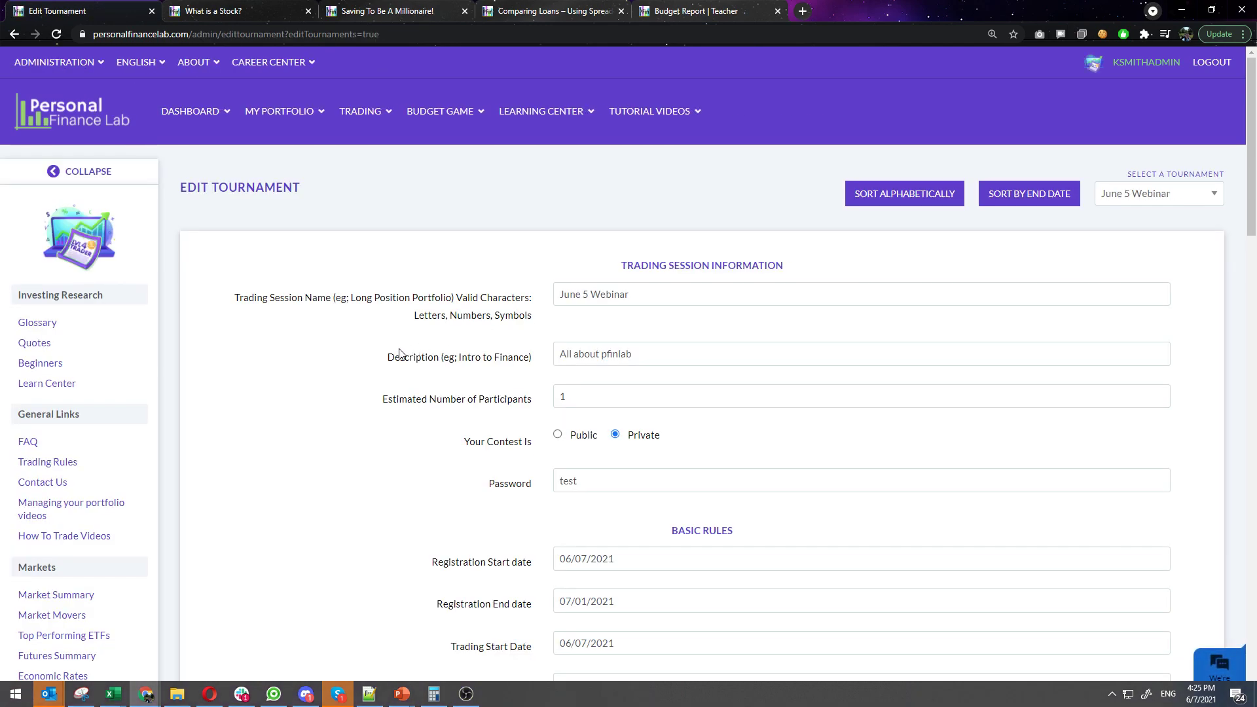
{"action": "scroll", "coordinate": [398, 353], "scroll_direction": "down", "scroll_amount": 8}
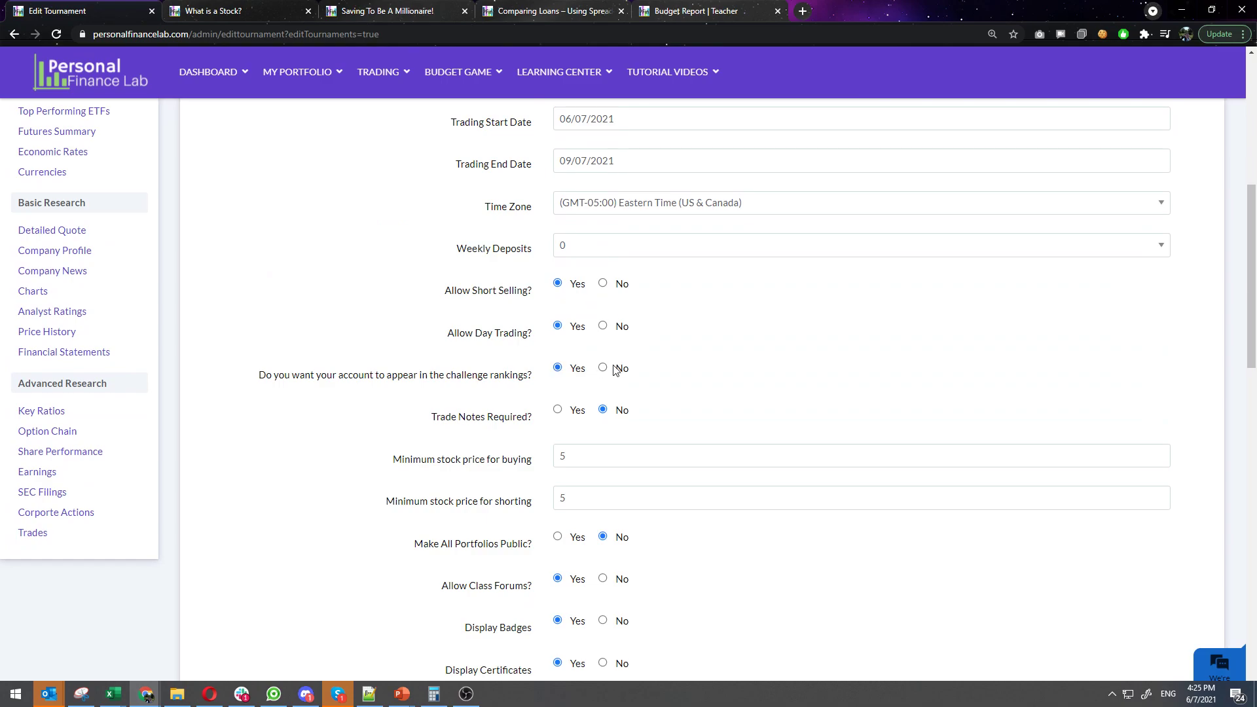
{"action": "scroll", "coordinate": [453, 327], "scroll_direction": "down", "scroll_amount": 2}
{"action": "left_click", "coordinate": [592, 329]}
{"action": "left_click", "coordinate": [583, 359]}
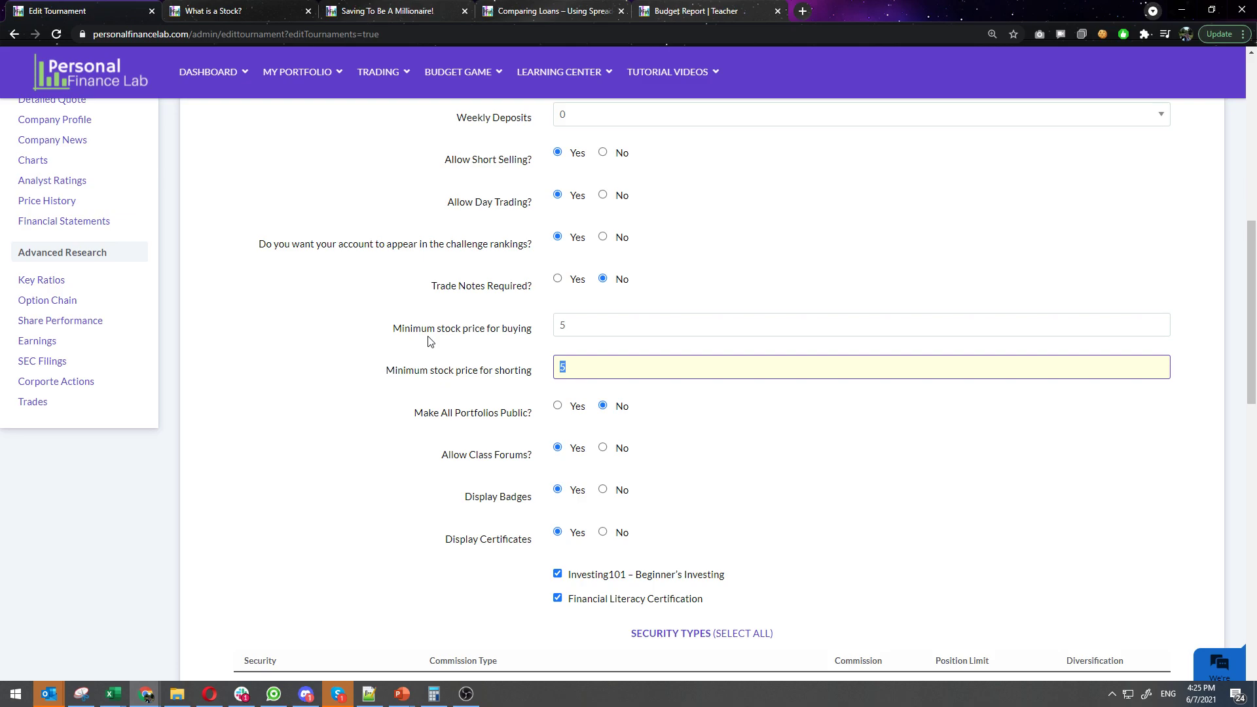
Examine the challenge's security types and exchanges, and show the advanced options to review the advanced rules.
{"action": "scroll", "coordinate": [437, 338], "scroll_direction": "down", "scroll_amount": 5}
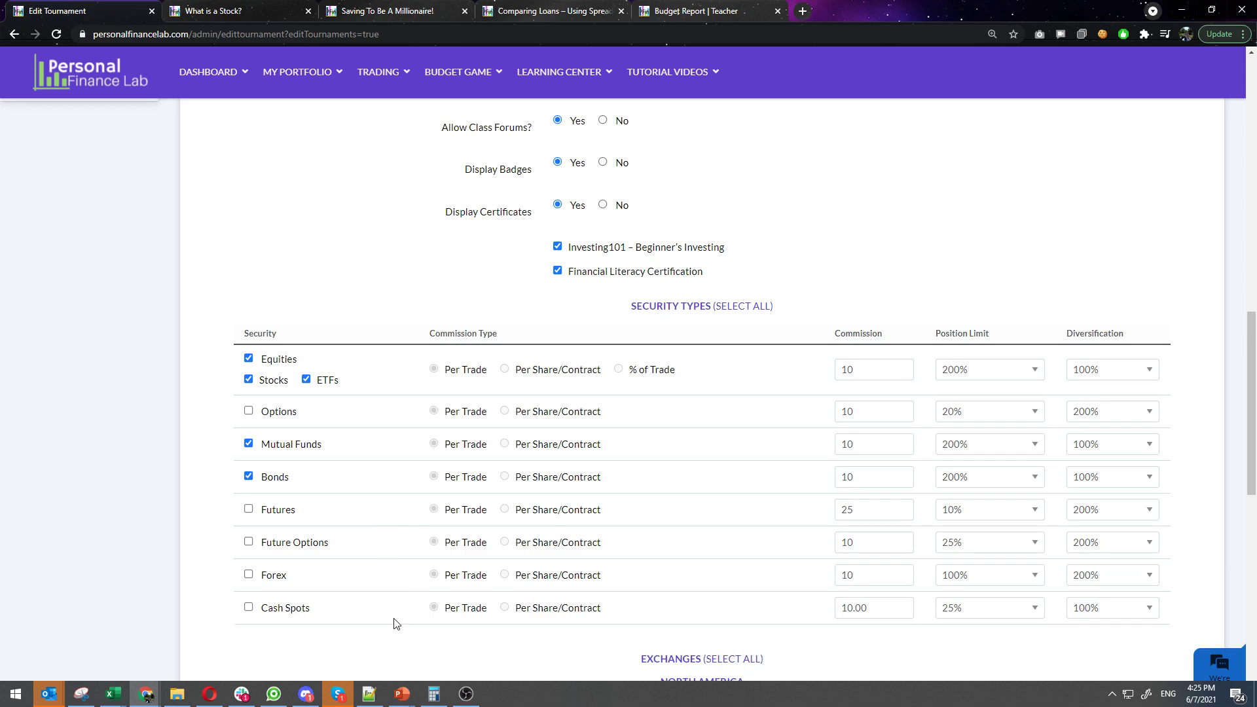
{"action": "scroll", "coordinate": [395, 625], "scroll_direction": "down", "scroll_amount": 6}
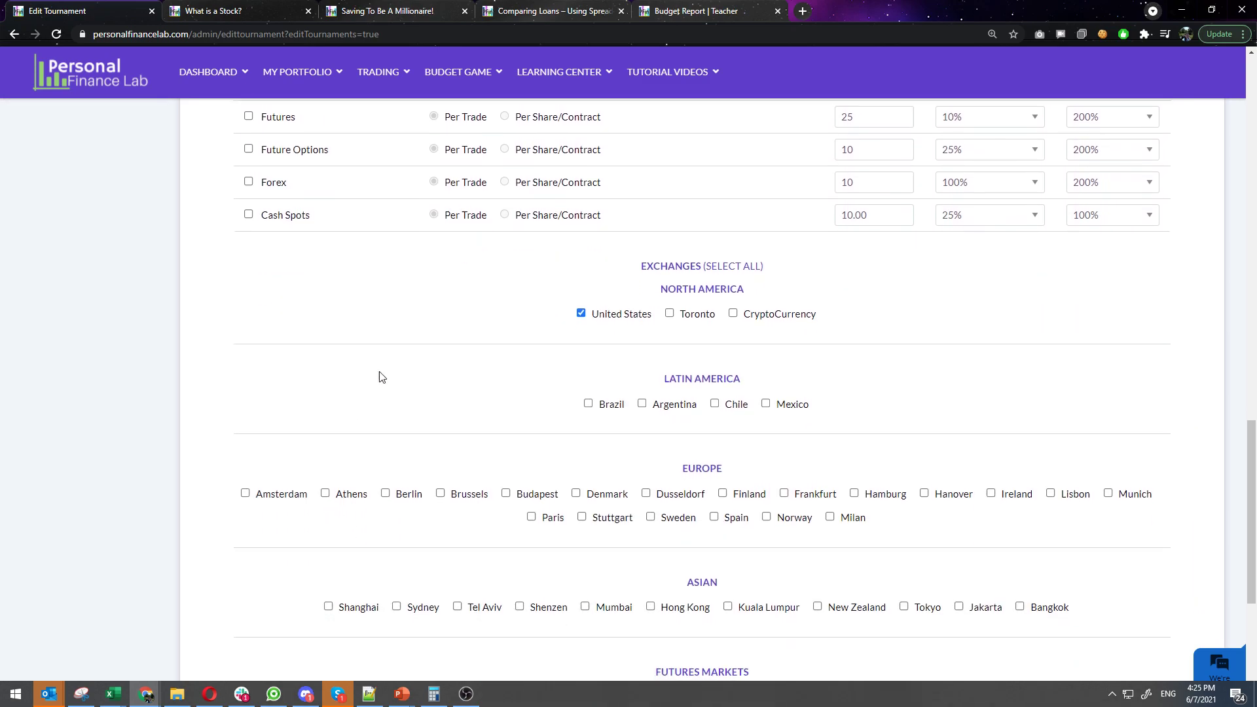
{"action": "scroll", "coordinate": [982, 597], "scroll_direction": "down", "scroll_amount": 3}
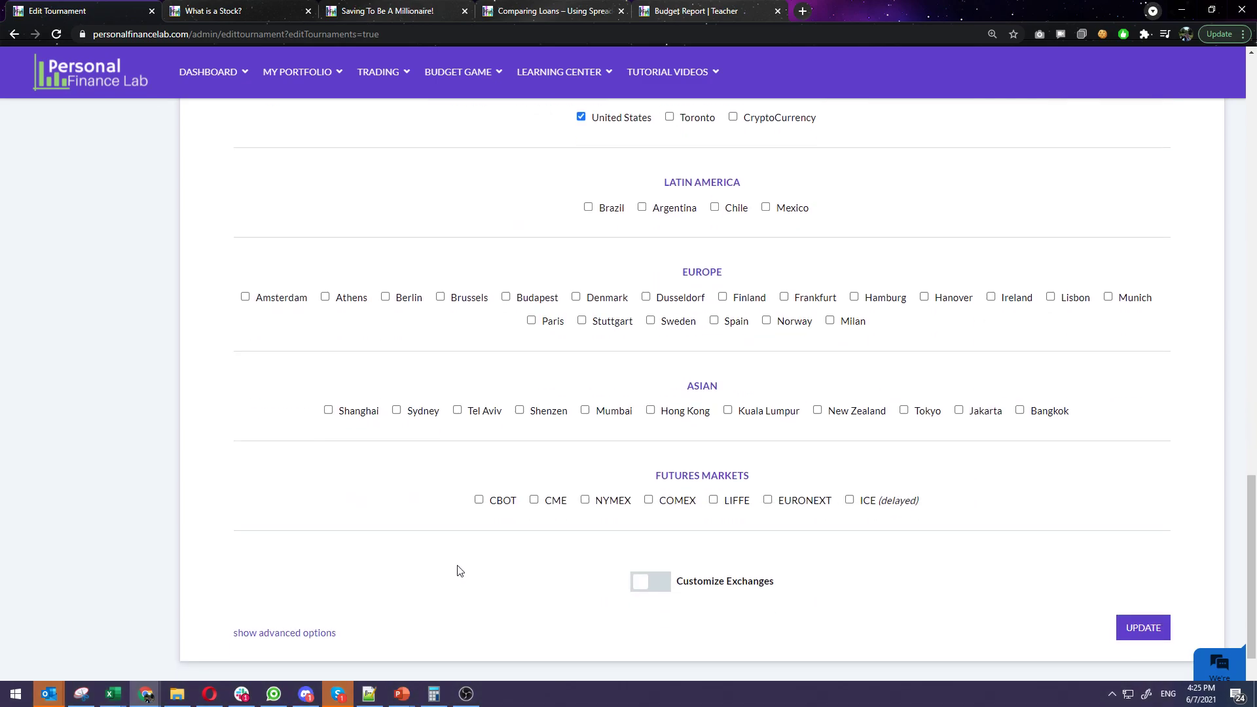
{"action": "left_click", "coordinate": [311, 633]}
{"action": "scroll", "coordinate": [406, 530], "scroll_direction": "down", "scroll_amount": 3}
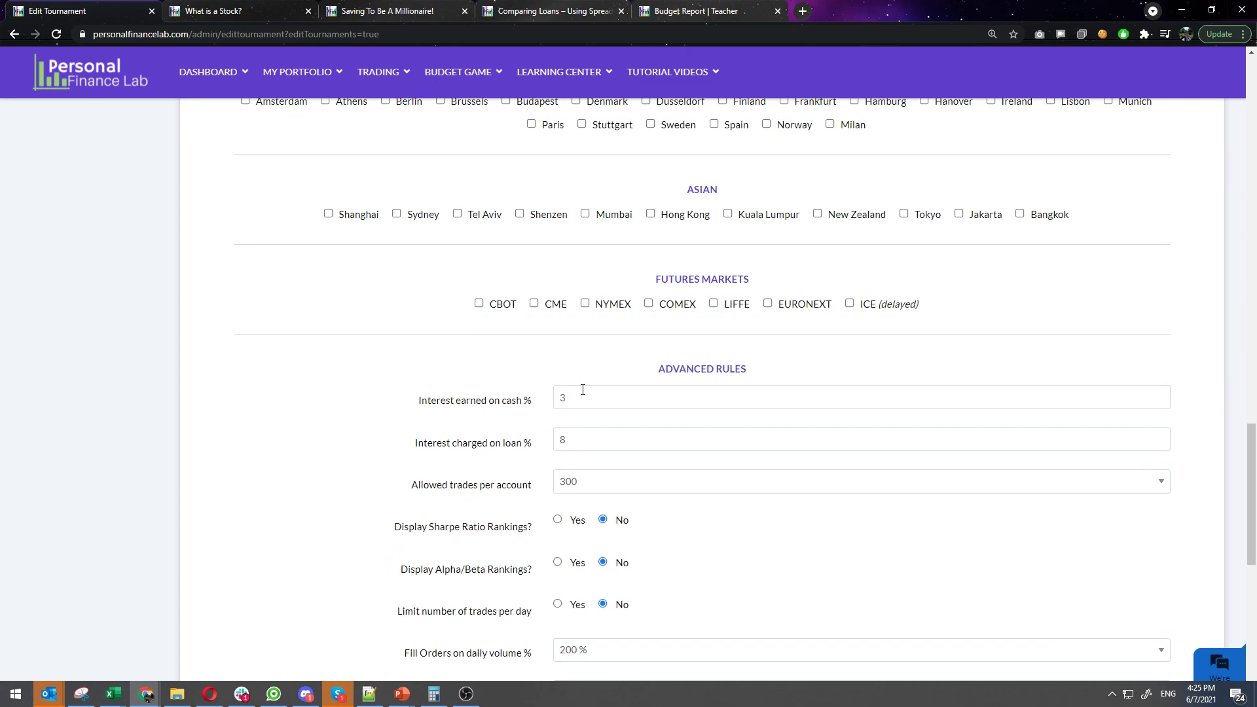
{"action": "scroll", "coordinate": [353, 570], "scroll_direction": "down", "scroll_amount": 4}
{"action": "scroll", "coordinate": [295, 580], "scroll_direction": "up", "scroll_amount": 6}
{"action": "scroll", "coordinate": [285, 580], "scroll_direction": "up", "scroll_amount": 15}
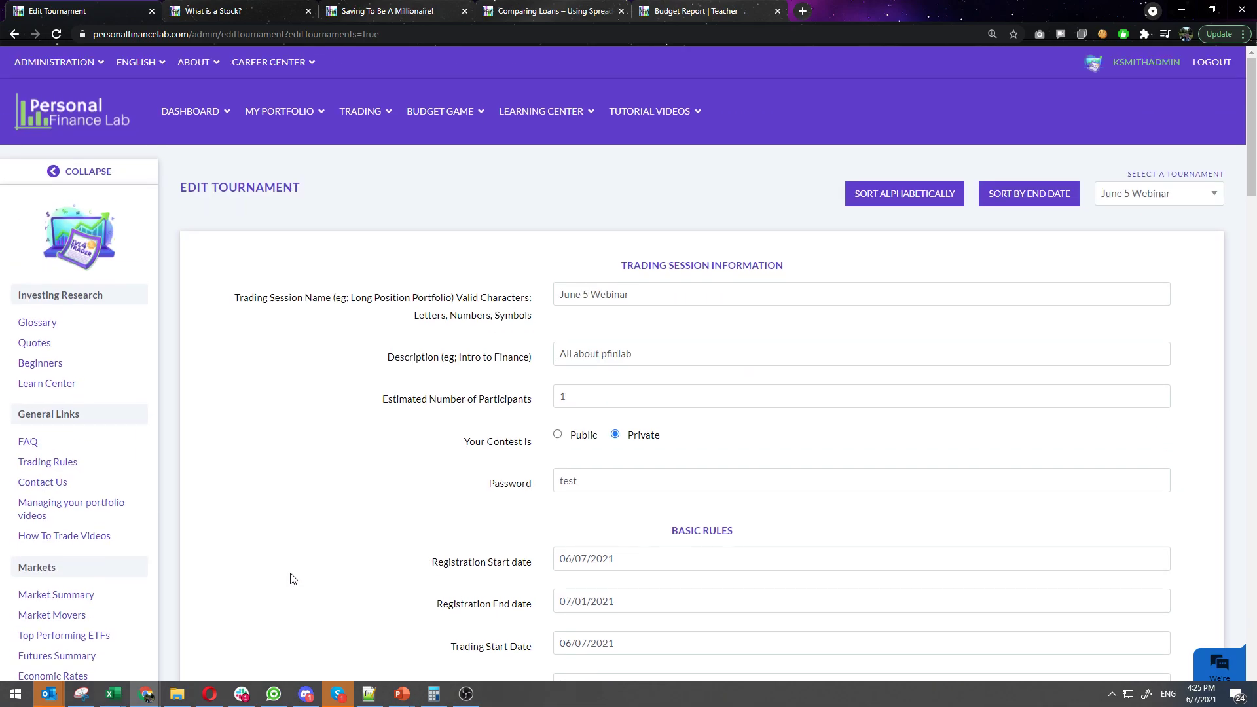
Open the Edit Budget Game settings and examine the starting income and recurring bills, highlighting the full-time and part-time monthly rent.
{"action": "left_click", "coordinate": [56, 62]}
{"action": "left_click", "coordinate": [69, 155]}
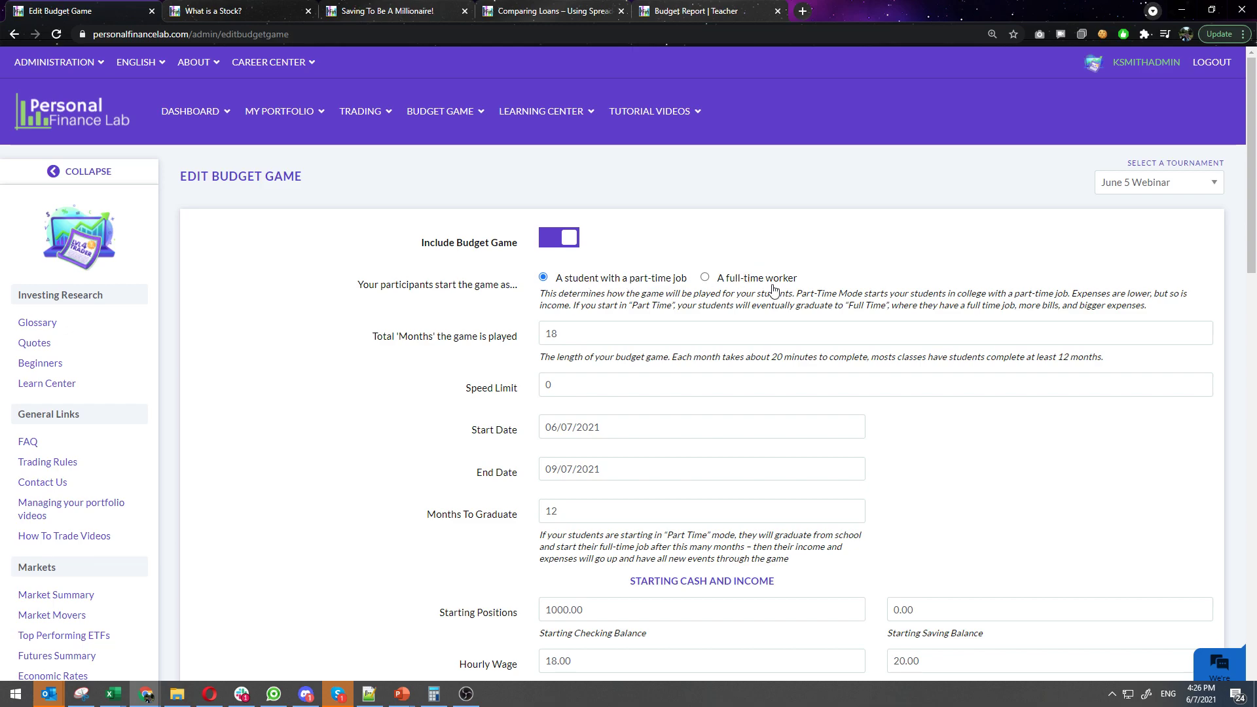
{"action": "scroll", "coordinate": [346, 510], "scroll_direction": "down", "scroll_amount": 7}
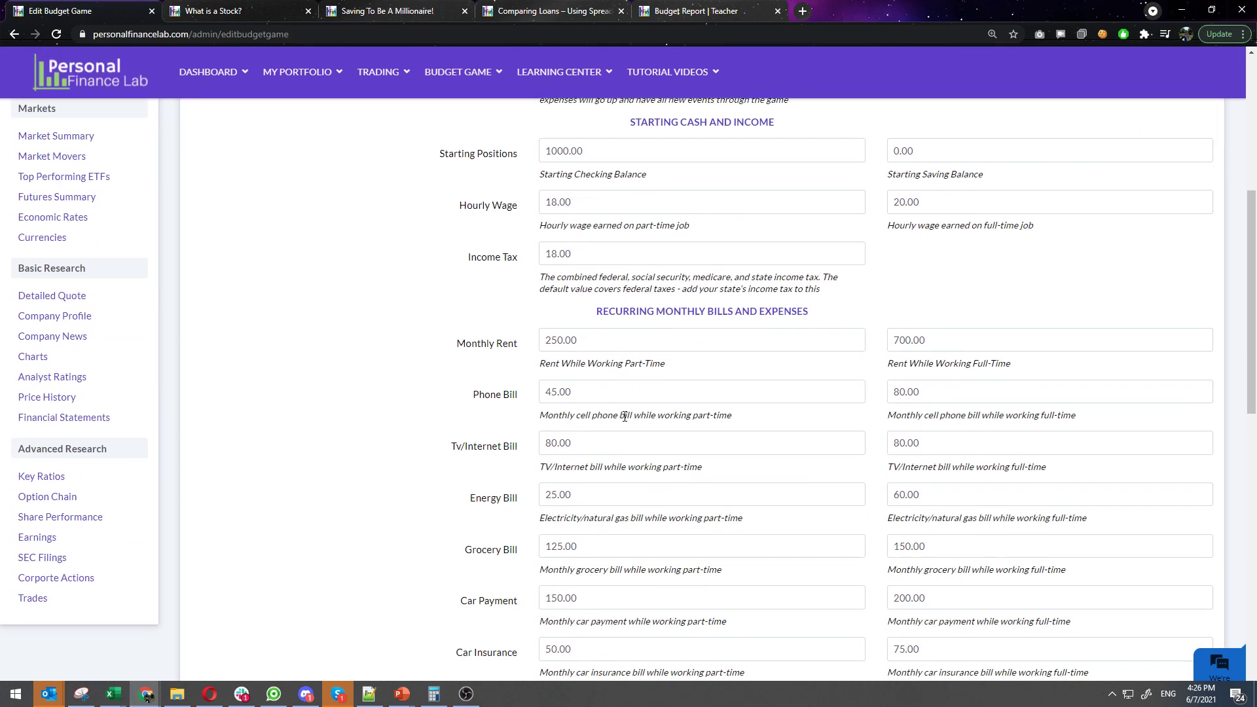
{"action": "scroll", "coordinate": [625, 416], "scroll_direction": "down", "scroll_amount": 1}
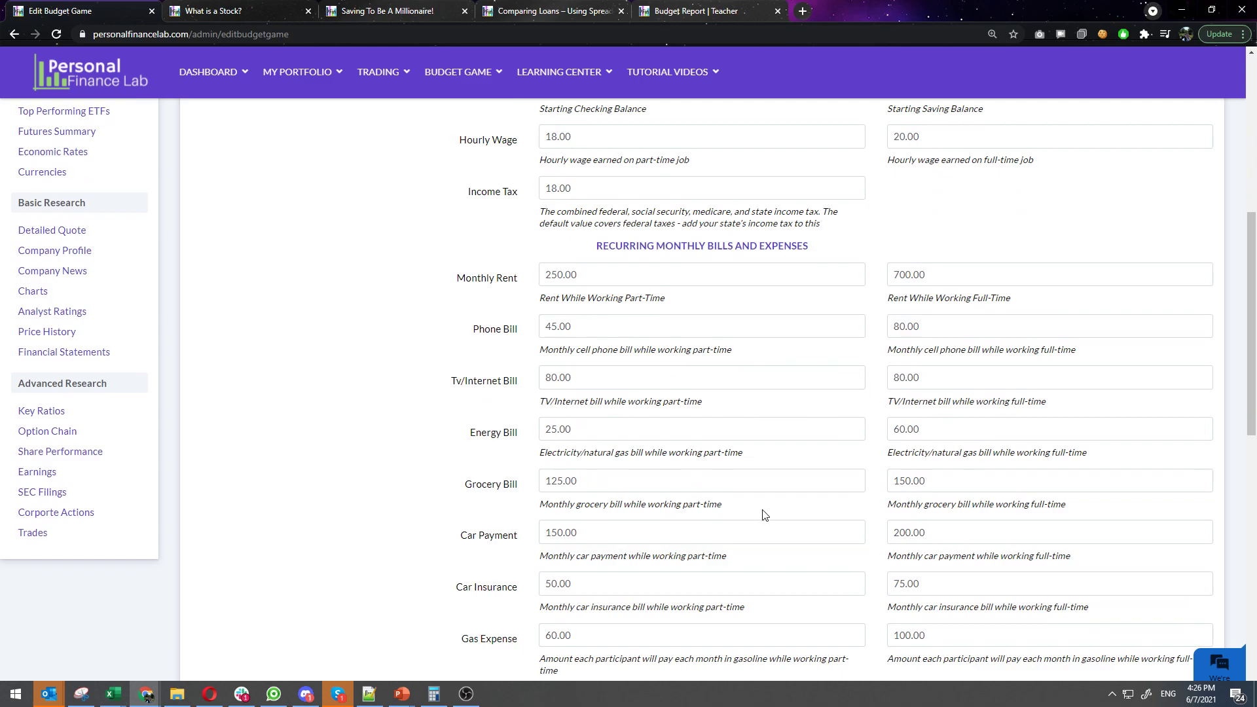
{"action": "left_click", "coordinate": [1007, 269]}
{"action": "left_click", "coordinate": [675, 275]}
{"action": "scroll", "coordinate": [399, 484], "scroll_direction": "down", "scroll_amount": 4}
{"action": "scroll", "coordinate": [348, 471], "scroll_direction": "down", "scroll_amount": 2}
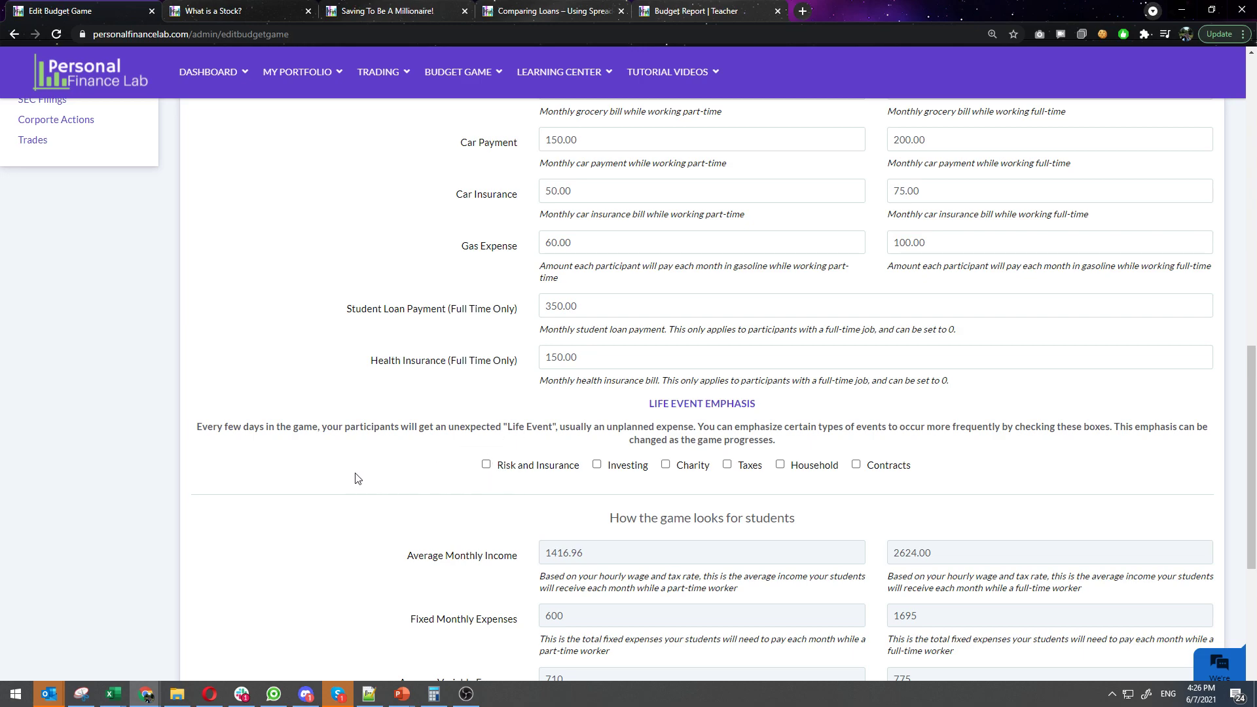
Examine the life event emphasis options and the summary of how the budget game looks for students, revisiting the recurring bills.
{"action": "scroll", "coordinate": [356, 479], "scroll_direction": "down", "scroll_amount": 3}
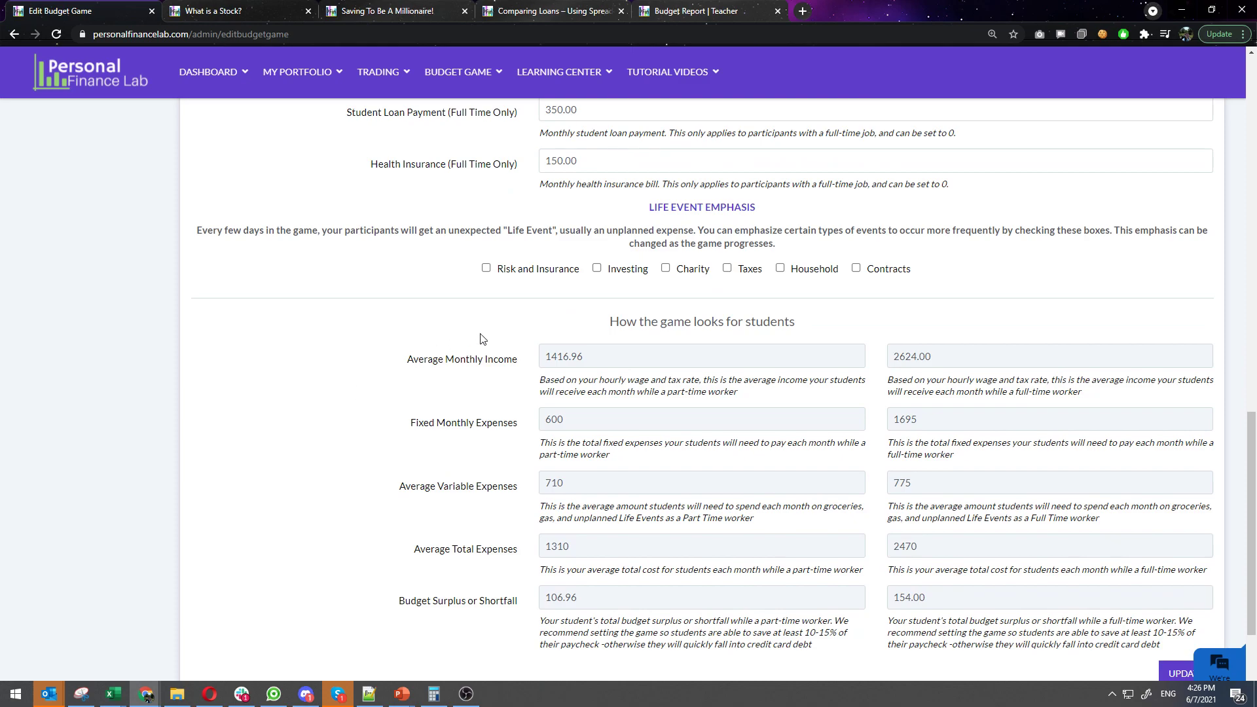
{"action": "scroll", "coordinate": [333, 483], "scroll_direction": "down", "scroll_amount": 2}
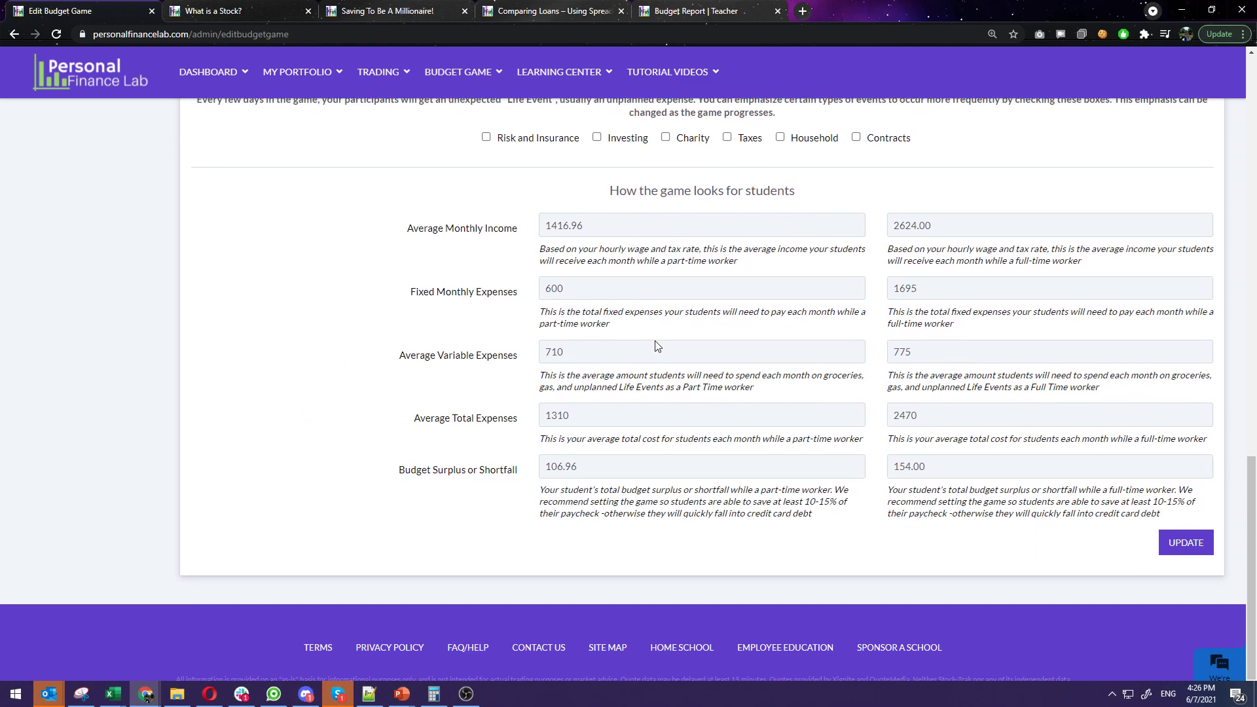
{"action": "key", "text": "Tab"}
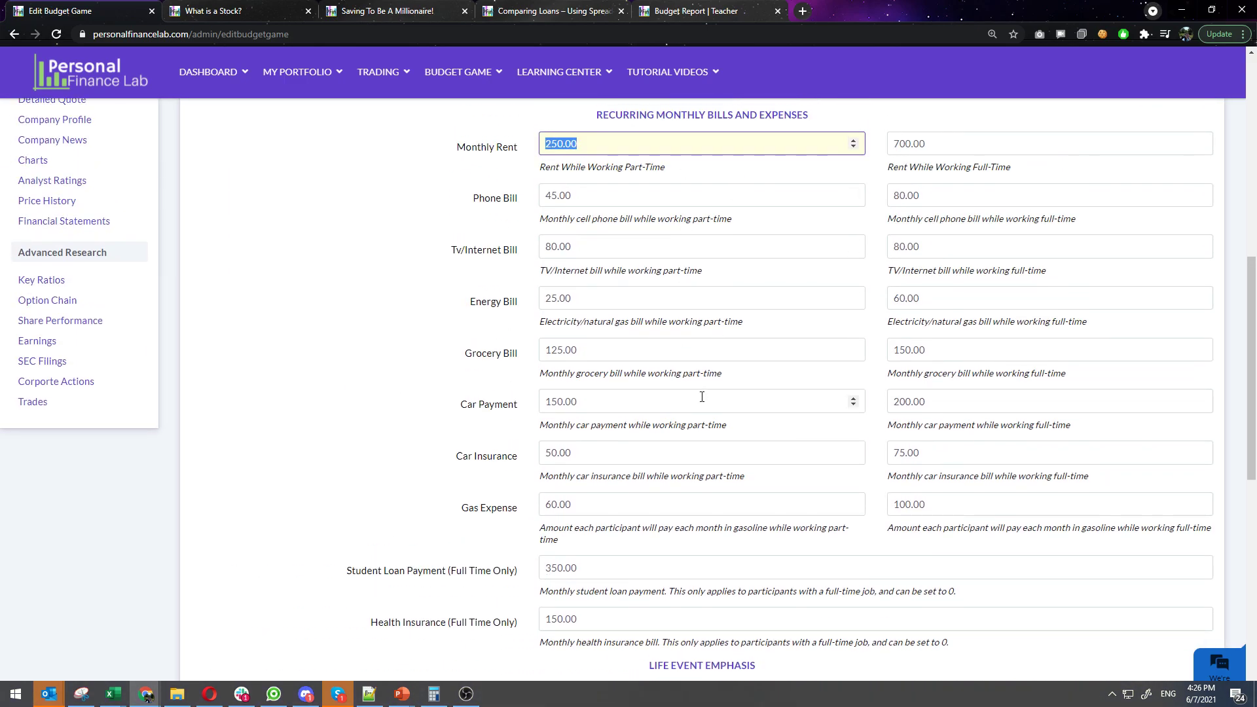
{"action": "left_click", "coordinate": [378, 497]}
{"action": "scroll", "coordinate": [378, 496], "scroll_direction": "down", "scroll_amount": 10}
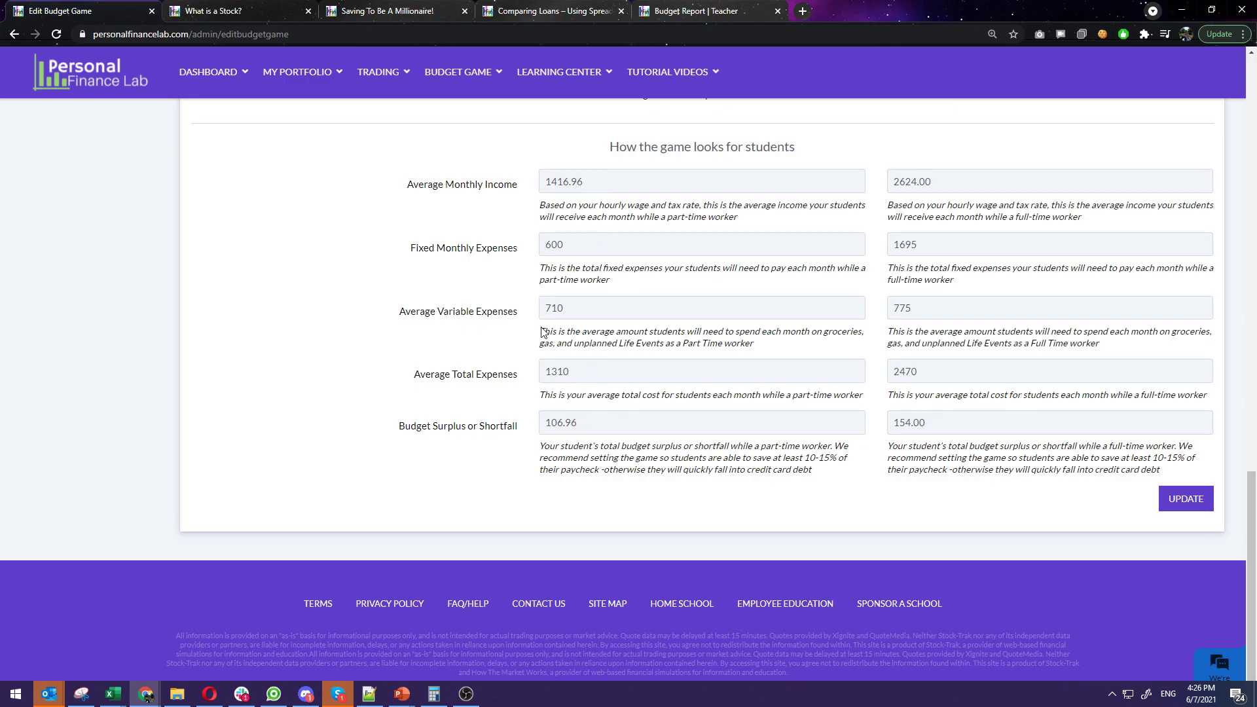
{"action": "scroll", "coordinate": [540, 476], "scroll_direction": "up", "scroll_amount": 20}
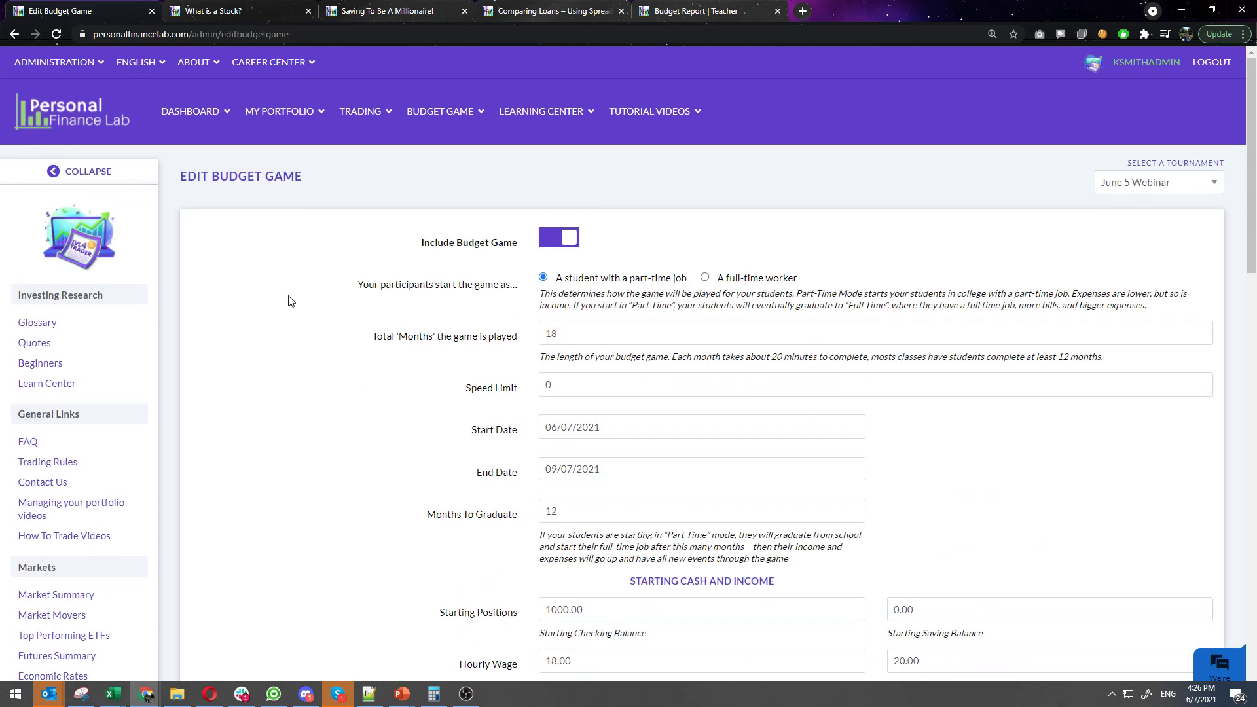
Open the form for creating a new assignment and examine the beginner stock game lessons.
{"action": "left_click", "coordinate": [76, 65]}
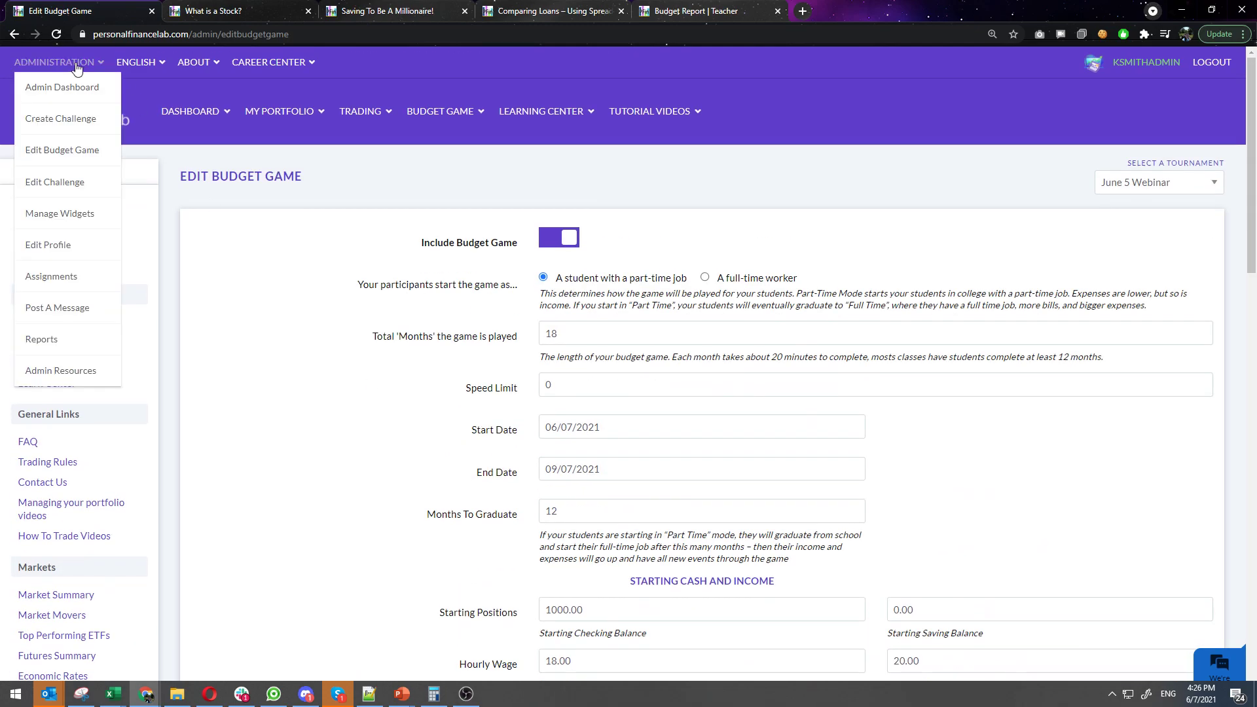
{"action": "left_click", "coordinate": [56, 280]}
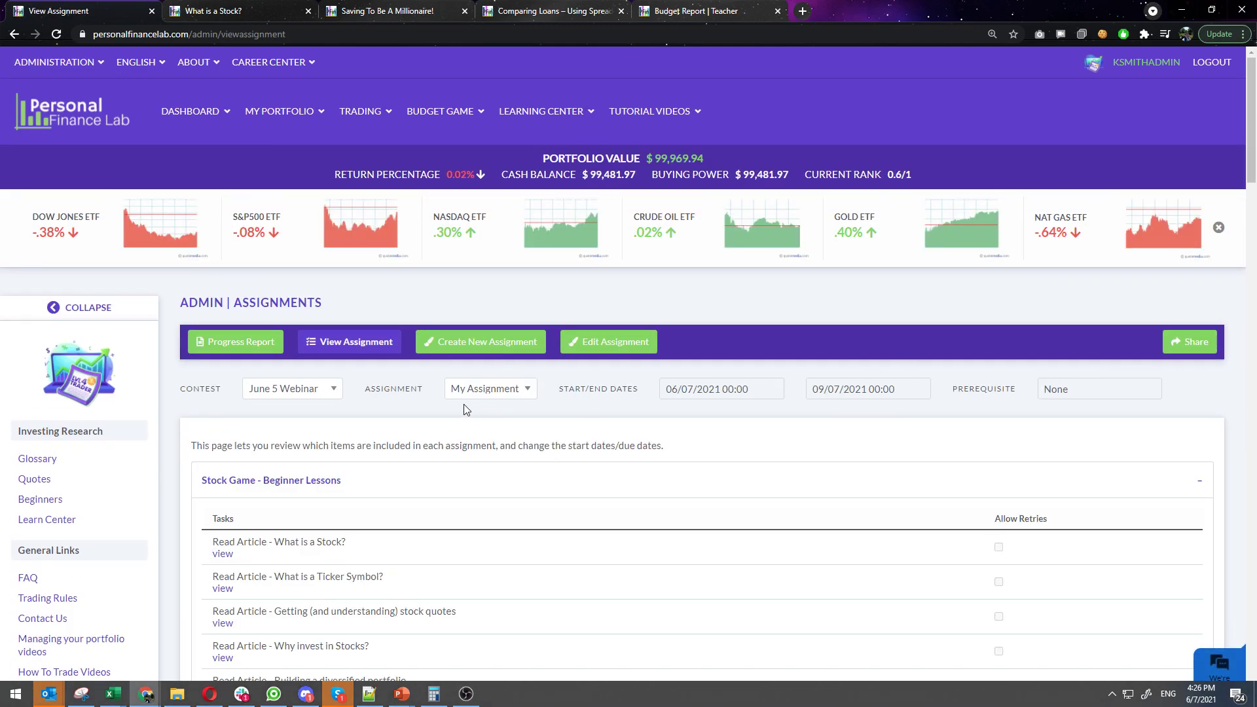
{"action": "left_click", "coordinate": [481, 349]}
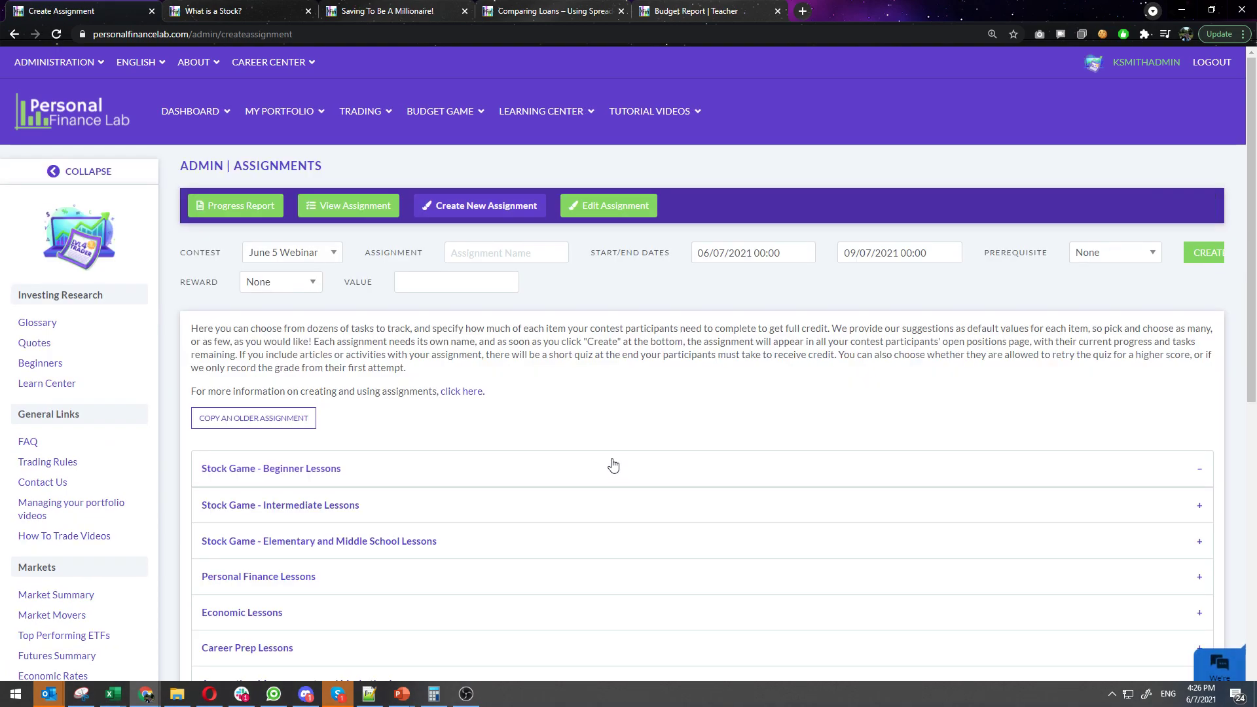
{"action": "scroll", "coordinate": [524, 428], "scroll_direction": "down", "scroll_amount": 4}
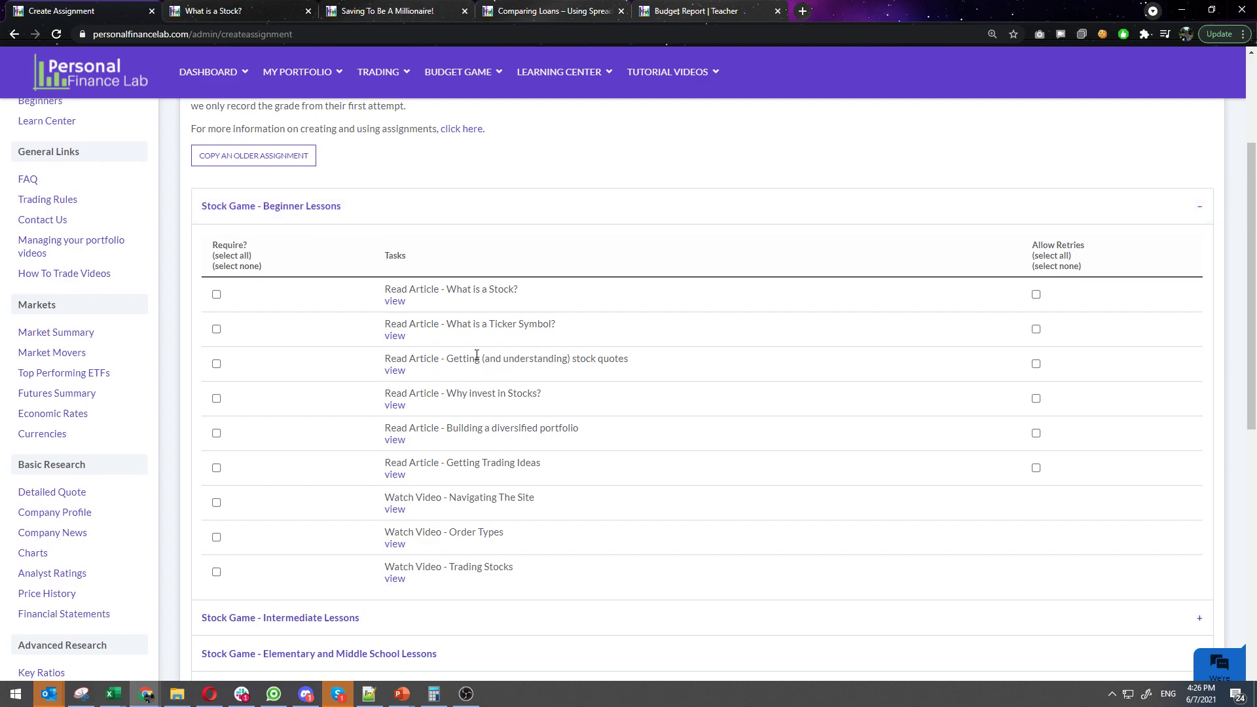
{"action": "scroll", "coordinate": [642, 411], "scroll_direction": "down", "scroll_amount": 2}
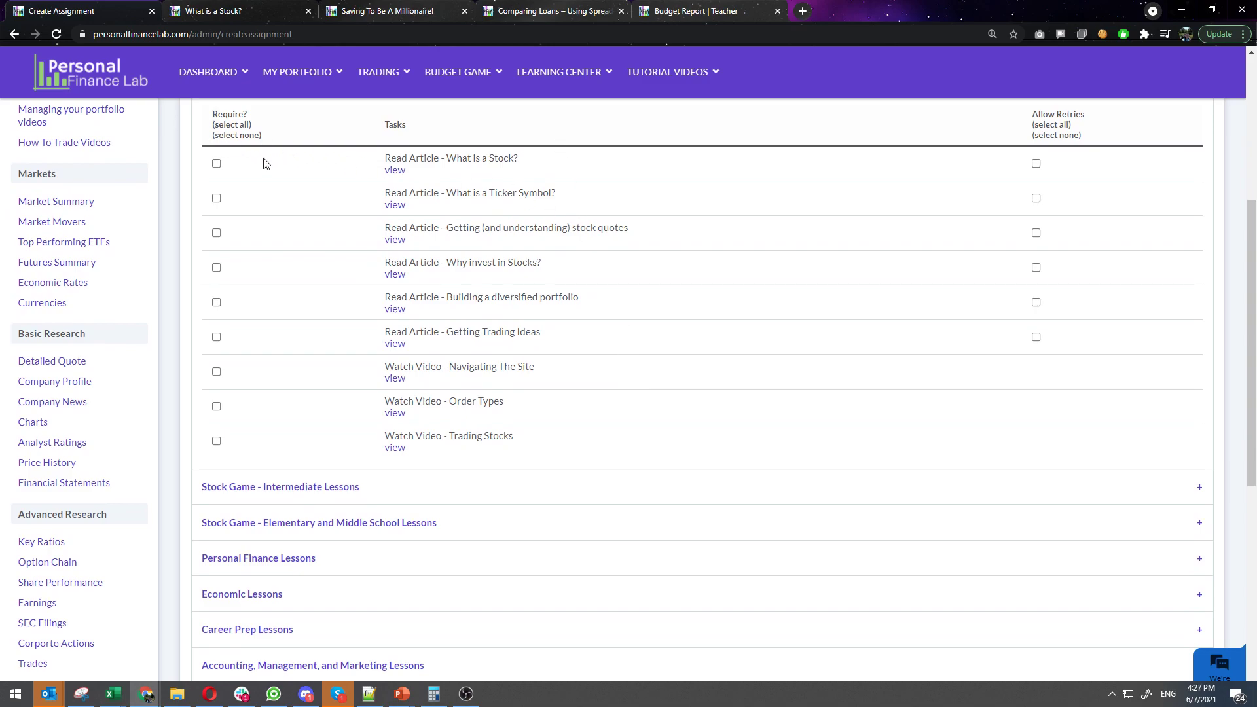
Require the "What is a Stock?" and "What is a Ticker Symbol?" articles and allow retries for both.
{"action": "left_click", "coordinate": [216, 164]}
{"action": "left_click", "coordinate": [1036, 163]}
{"action": "left_click", "coordinate": [1037, 198]}
Expand the stock game's intermediate lessons and its elementary and middle school lessons, and examine their tasks.
{"action": "scroll", "coordinate": [598, 343], "scroll_direction": "down", "scroll_amount": 2}
{"action": "left_click", "coordinate": [449, 358]}
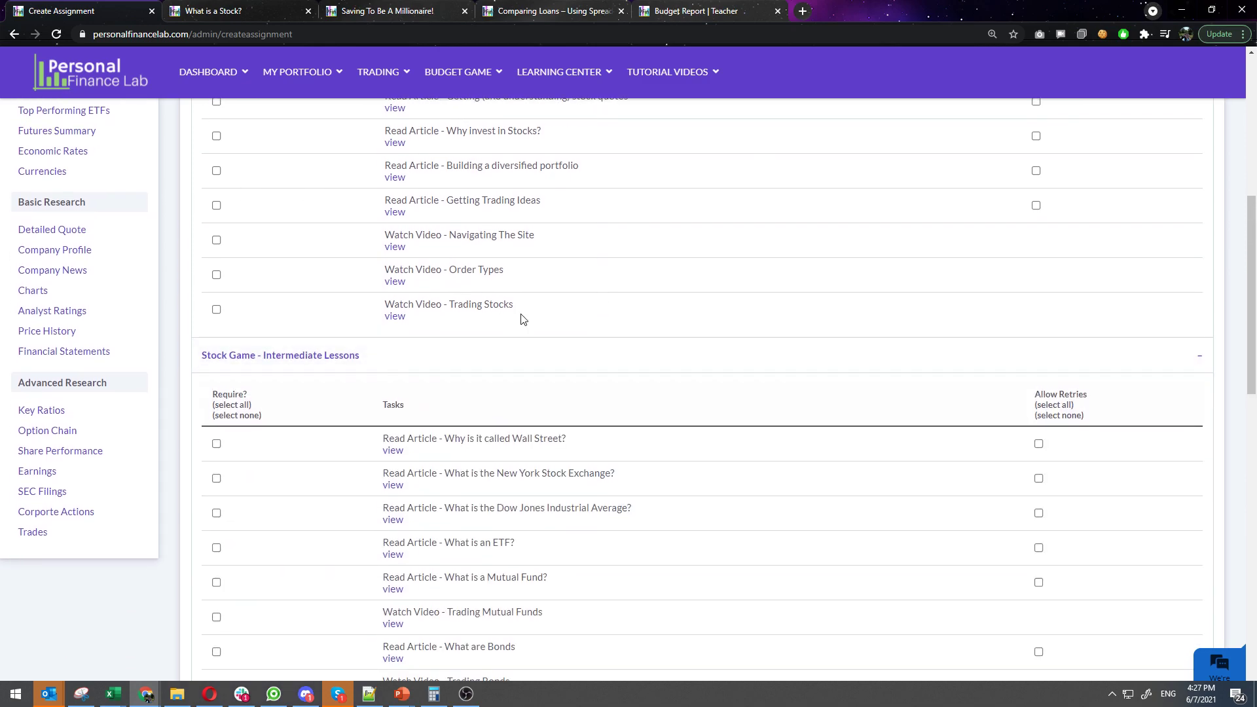
{"action": "scroll", "coordinate": [524, 319], "scroll_direction": "down", "scroll_amount": 9}
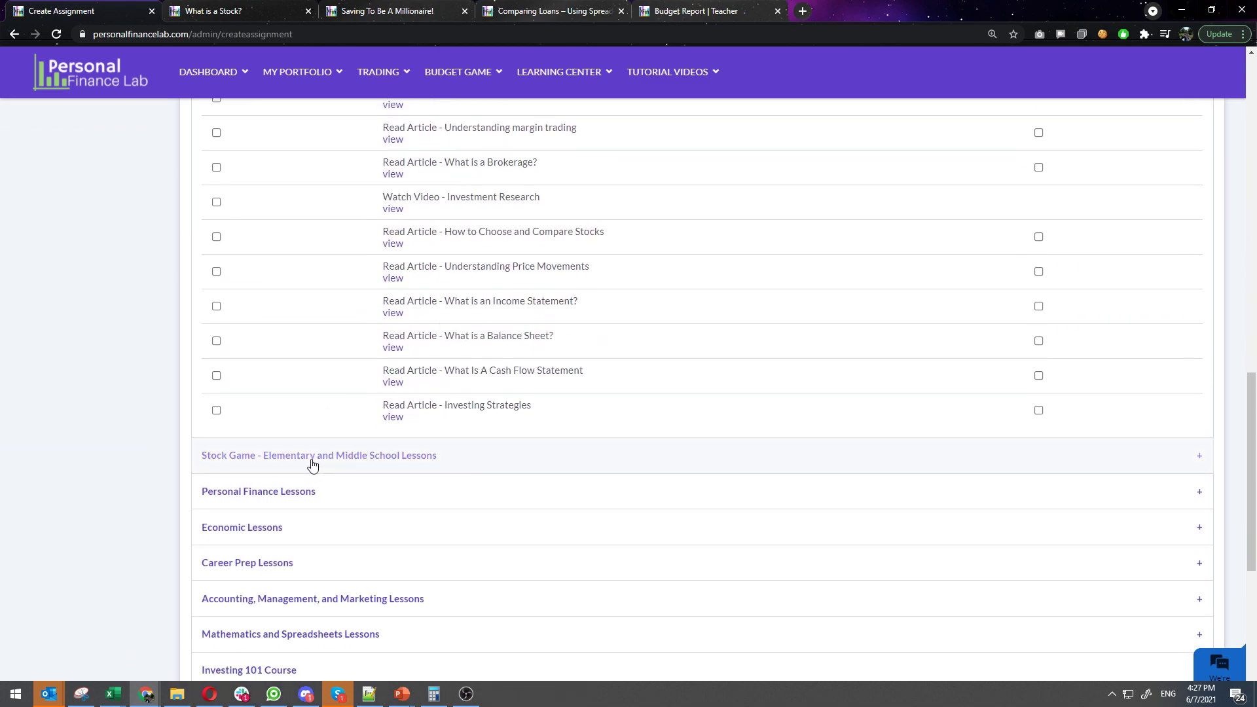
{"action": "left_click", "coordinate": [312, 457]}
{"action": "scroll", "coordinate": [312, 465], "scroll_direction": "down", "scroll_amount": 2}
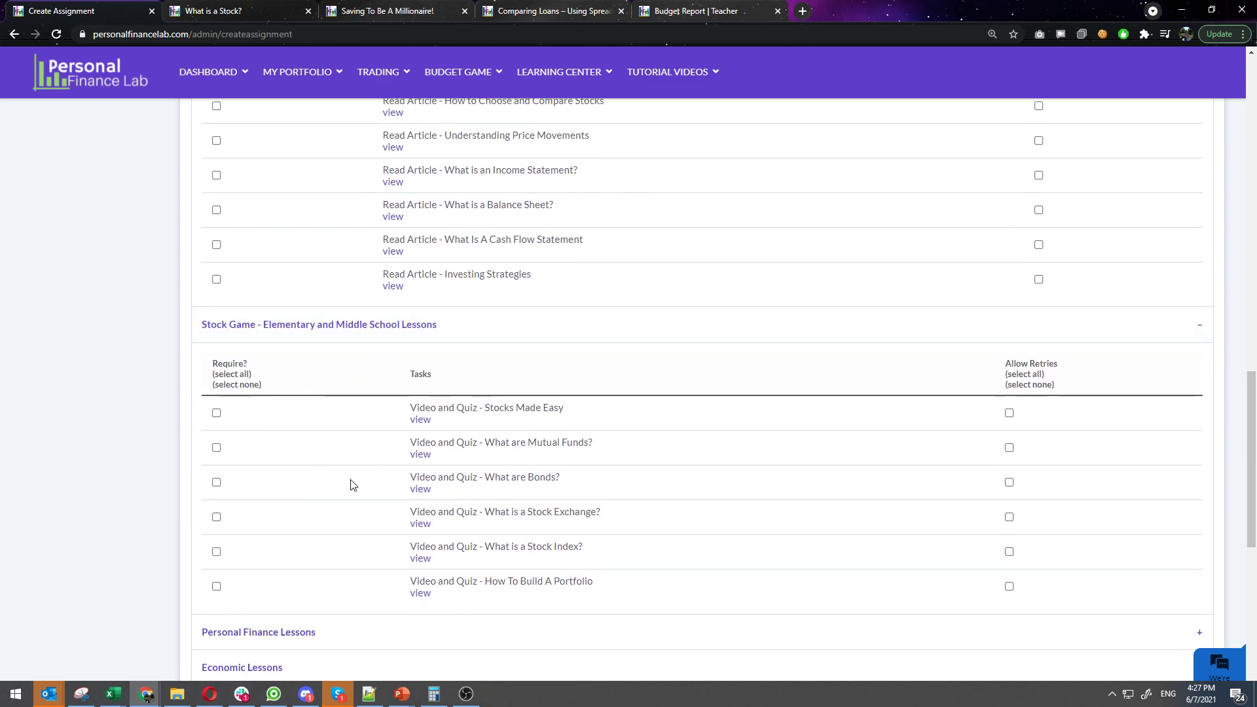
Expand the Personal Finance Lessons and examine the available articles and calculator activities.
{"action": "scroll", "coordinate": [351, 482], "scroll_direction": "down", "scroll_amount": 3}
{"action": "left_click", "coordinate": [341, 446]}
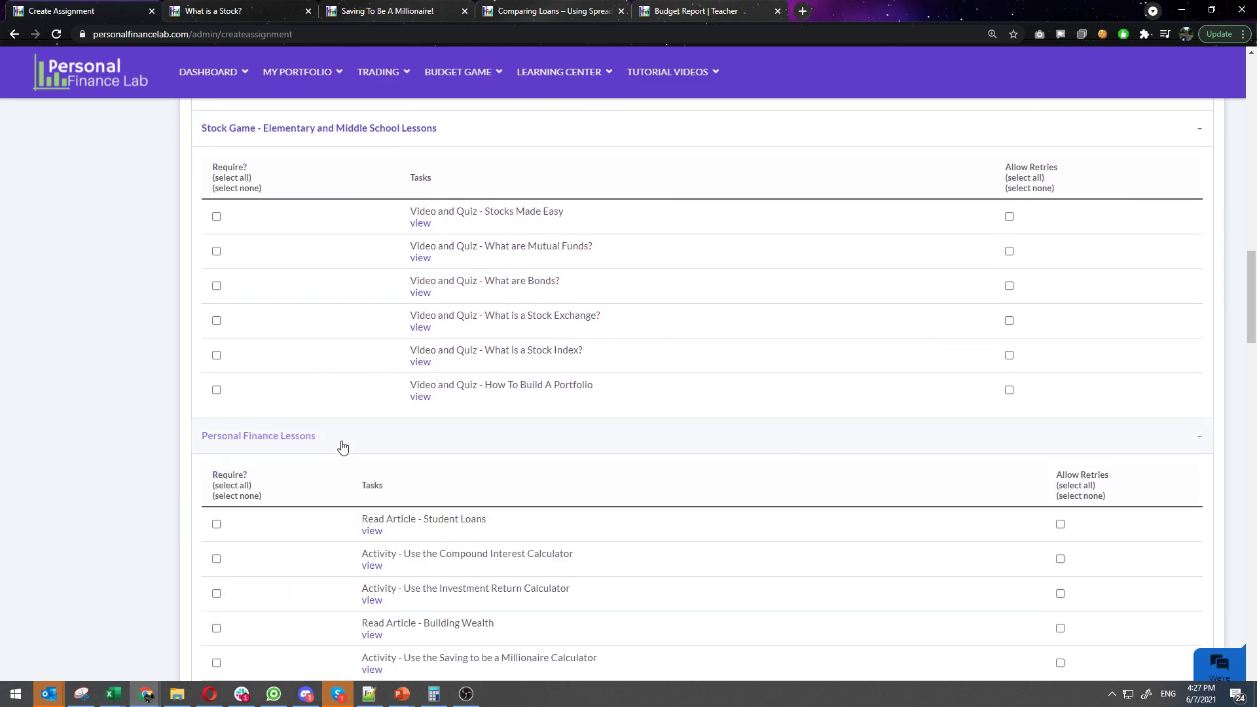
{"action": "scroll", "coordinate": [377, 456], "scroll_direction": "down", "scroll_amount": 4}
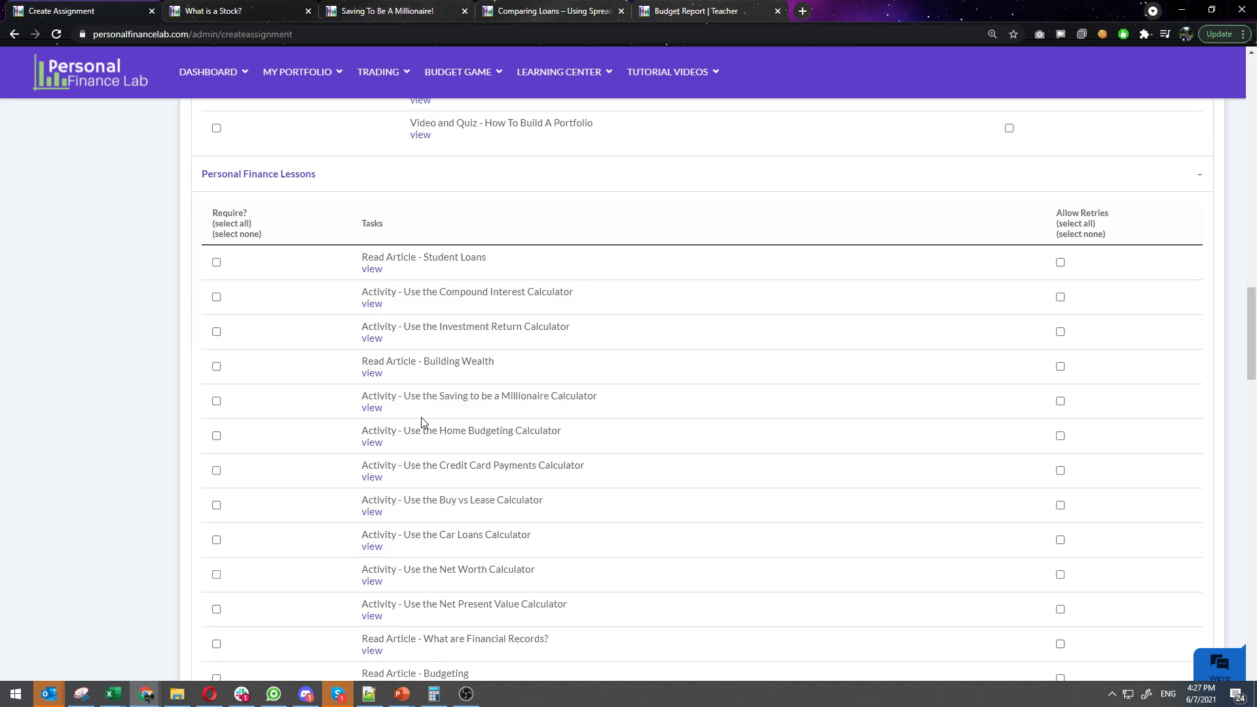
{"action": "scroll", "coordinate": [421, 422], "scroll_direction": "down", "scroll_amount": 4}
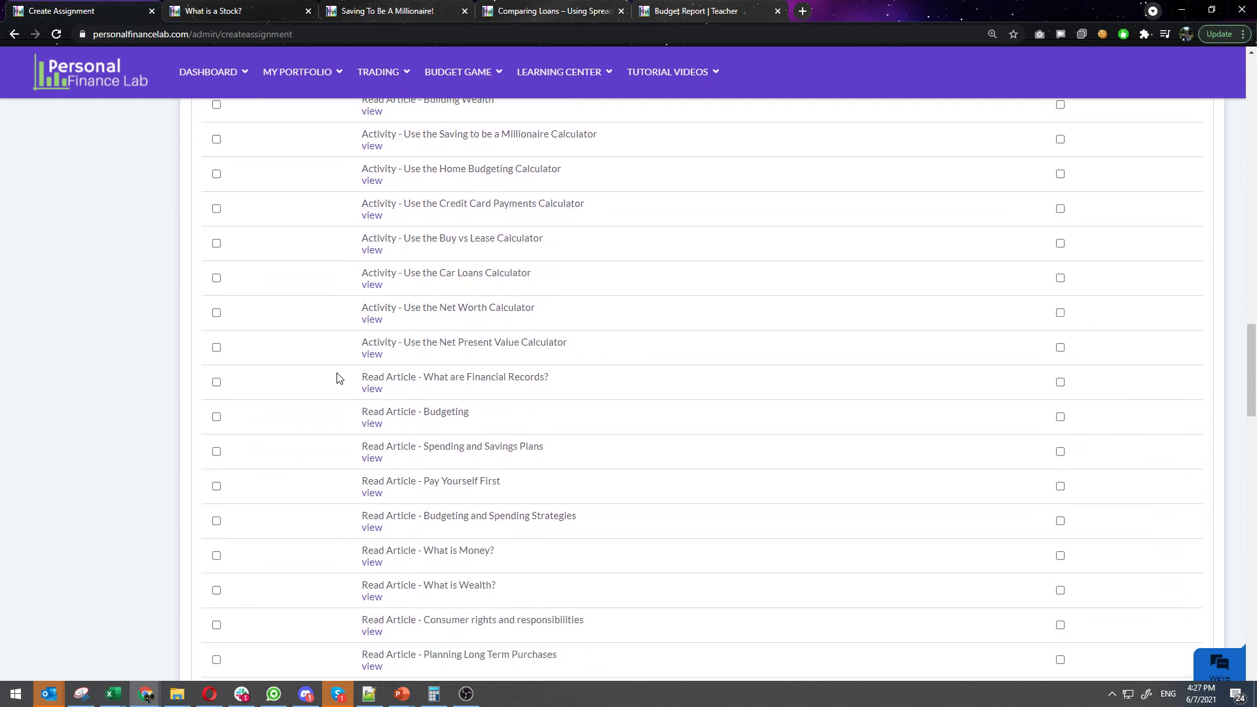
{"action": "scroll", "coordinate": [334, 378], "scroll_direction": "down", "scroll_amount": 2}
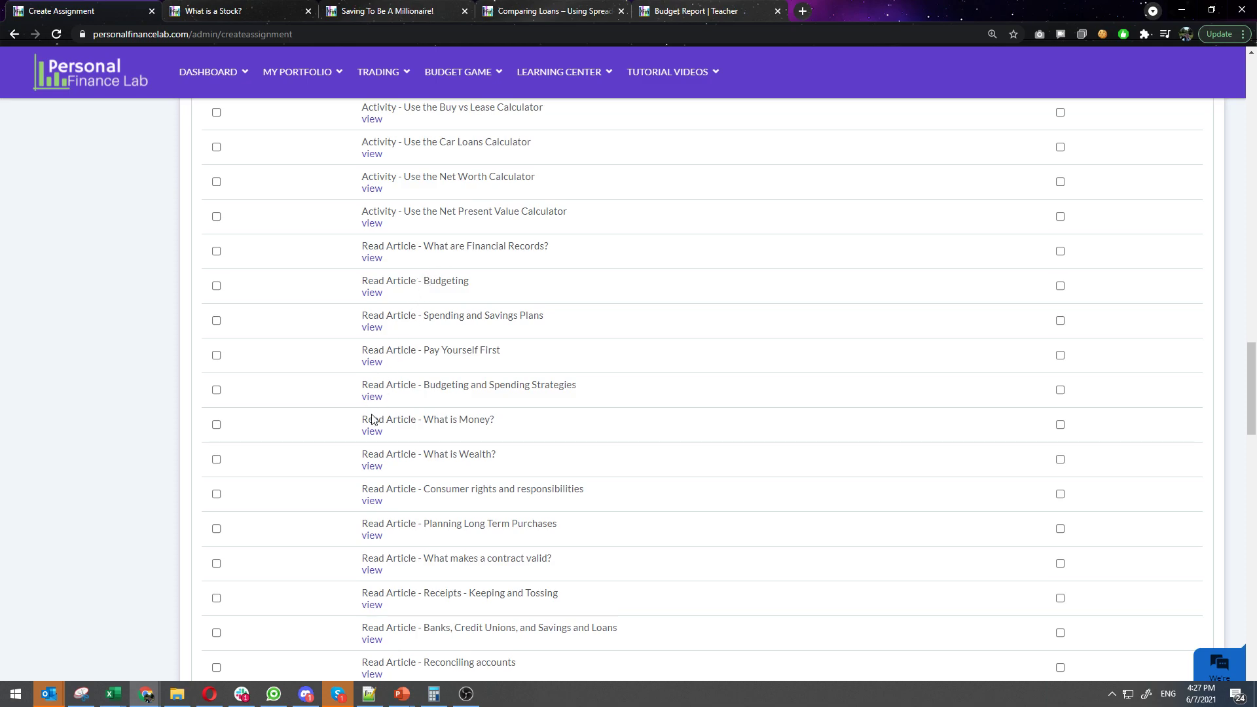
{"action": "scroll", "coordinate": [376, 415], "scroll_direction": "down", "scroll_amount": 17}
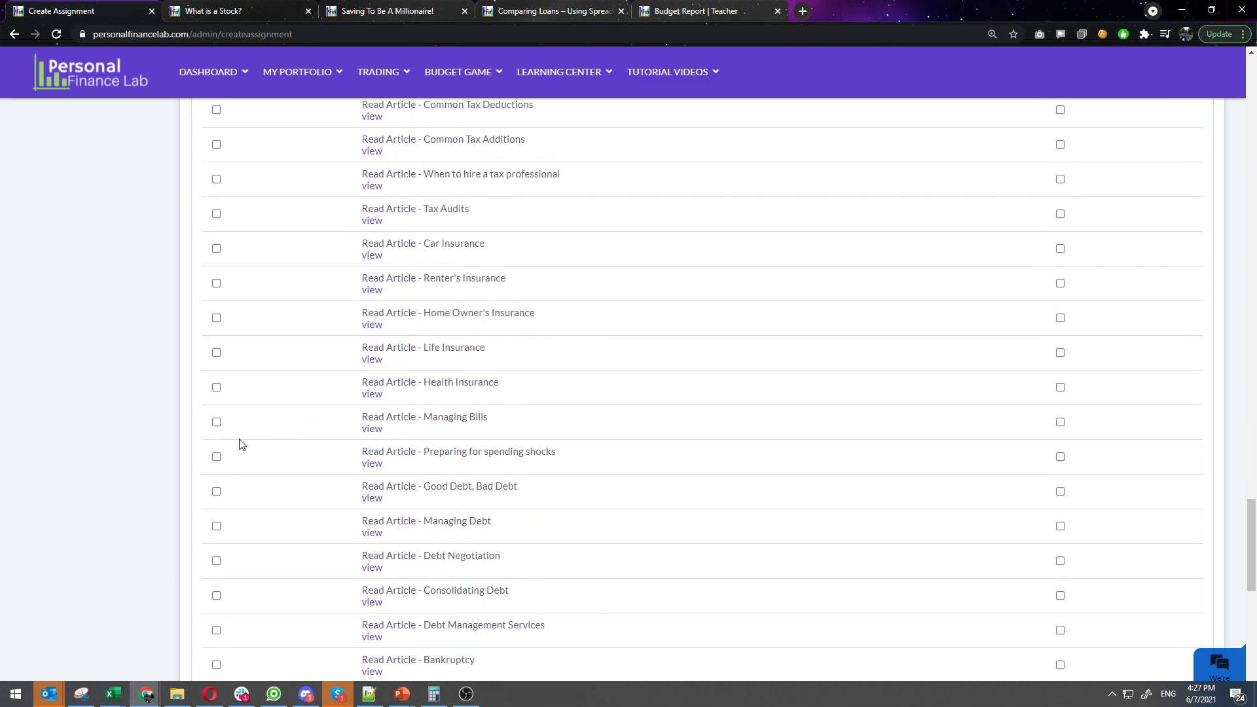
{"action": "scroll", "coordinate": [163, 325], "scroll_direction": "up", "scroll_amount": 20}
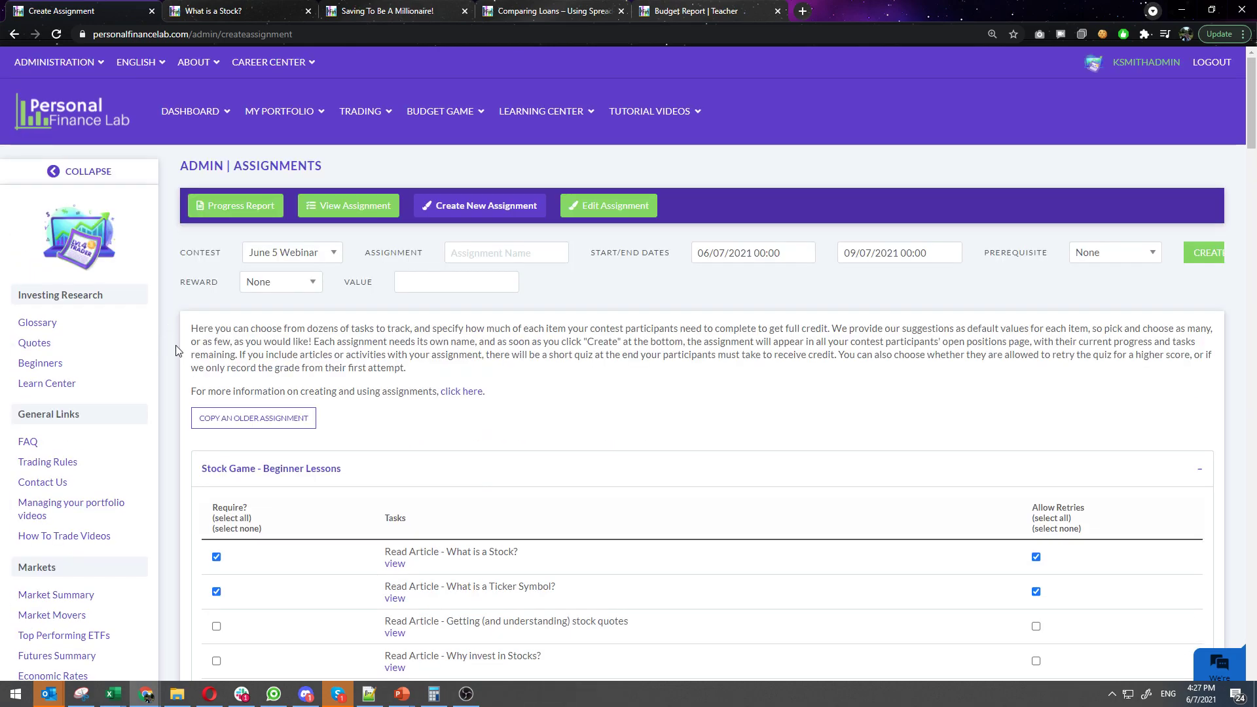
Open the Admin Resources in a separate browser tab and bring up the Introduction To Investing lesson plan.
{"action": "left_click", "coordinate": [78, 62]}
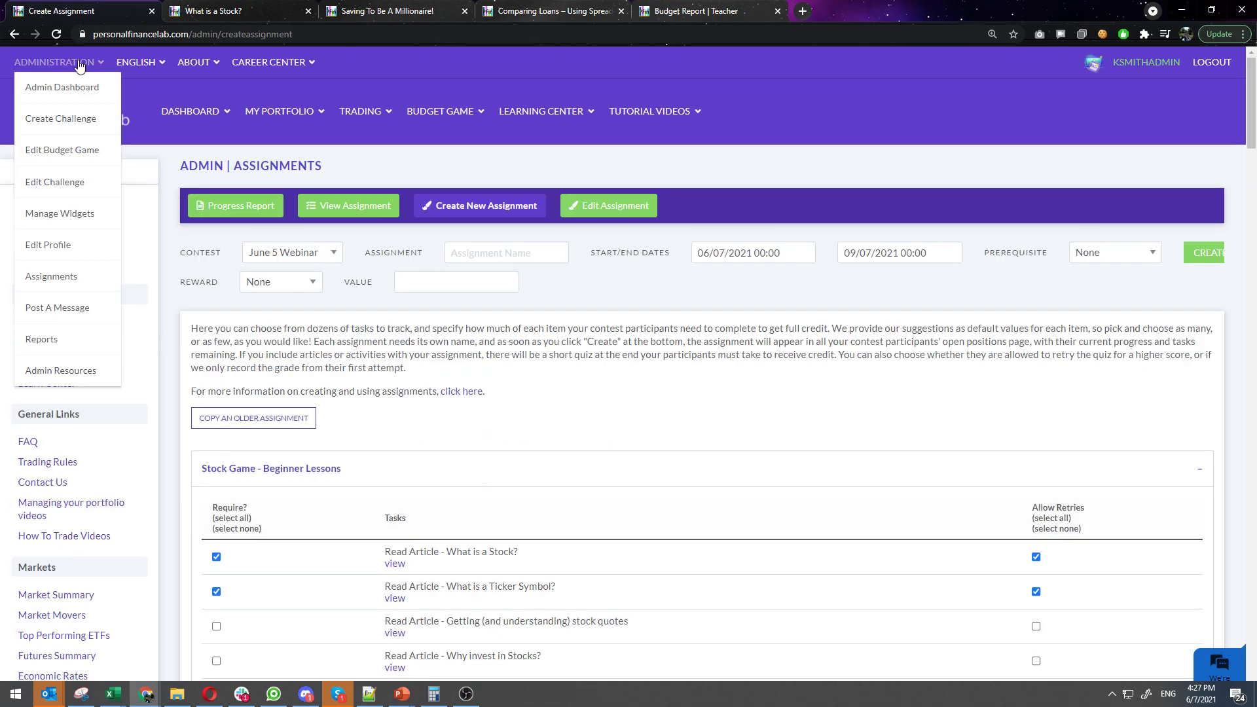
{"action": "left_click", "coordinate": [64, 371], "text": "ctrl"}
{"action": "left_click", "coordinate": [722, 11]}
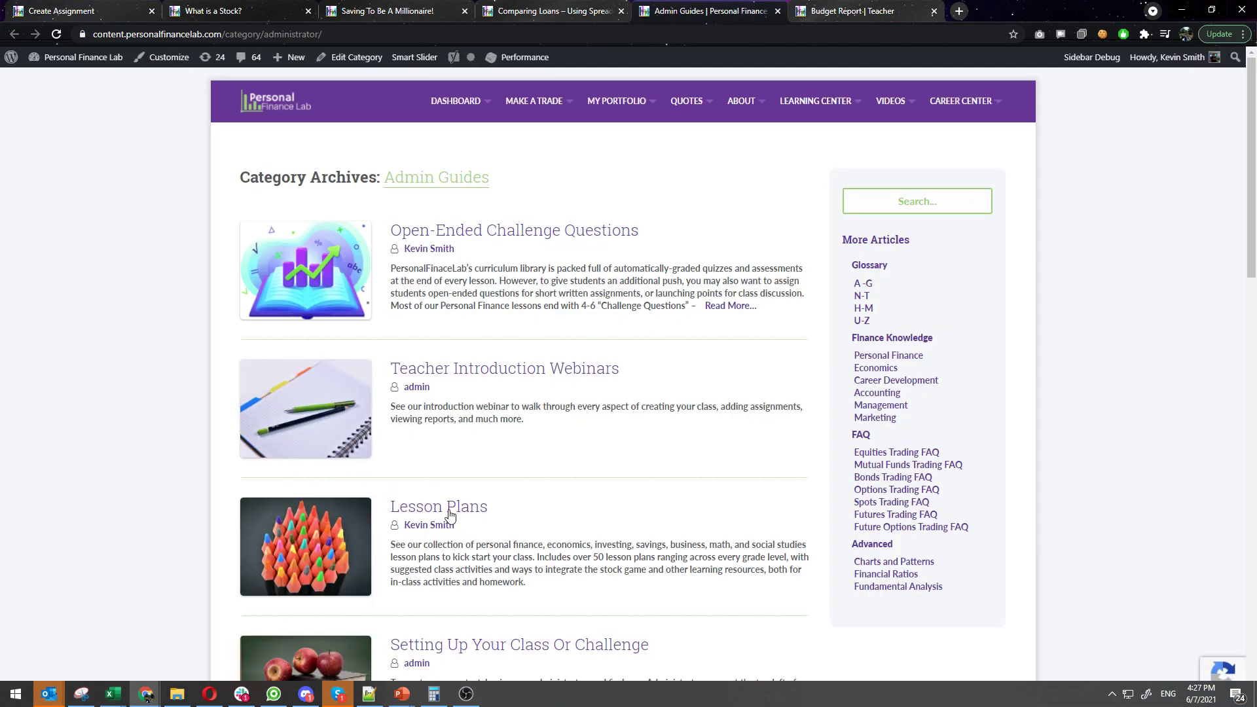
{"action": "left_click", "coordinate": [451, 515]}
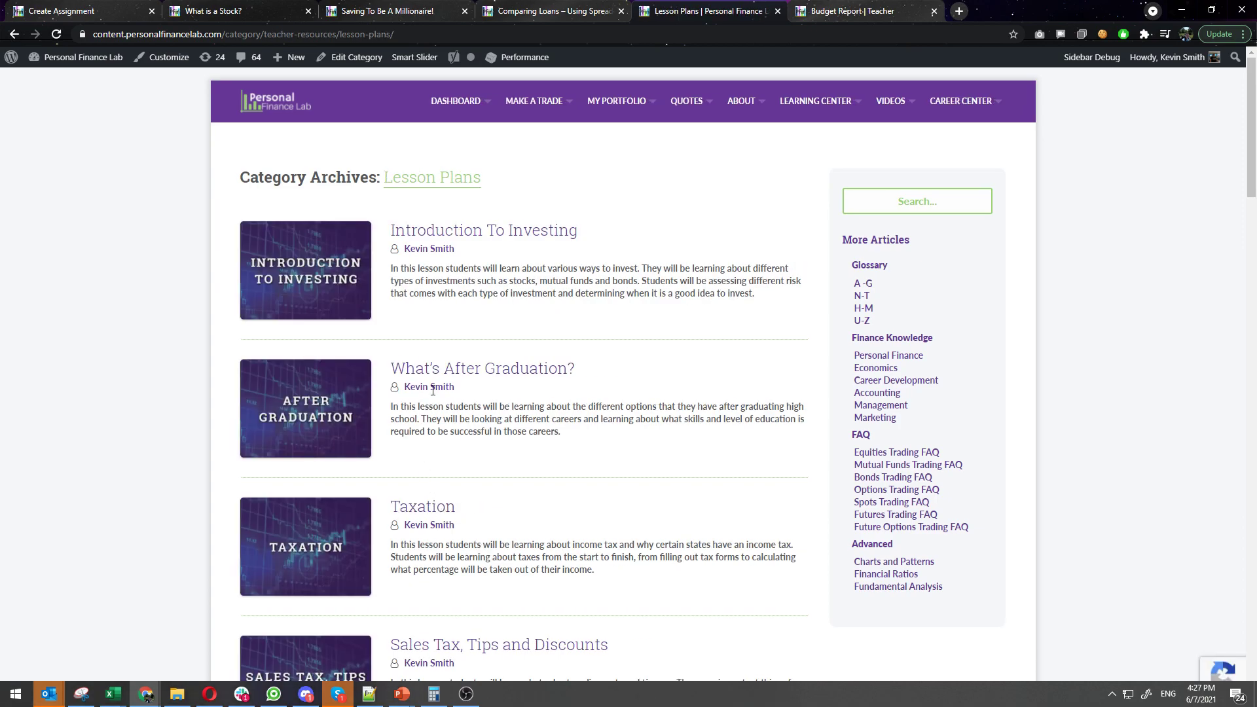
{"action": "left_click", "coordinate": [533, 234]}
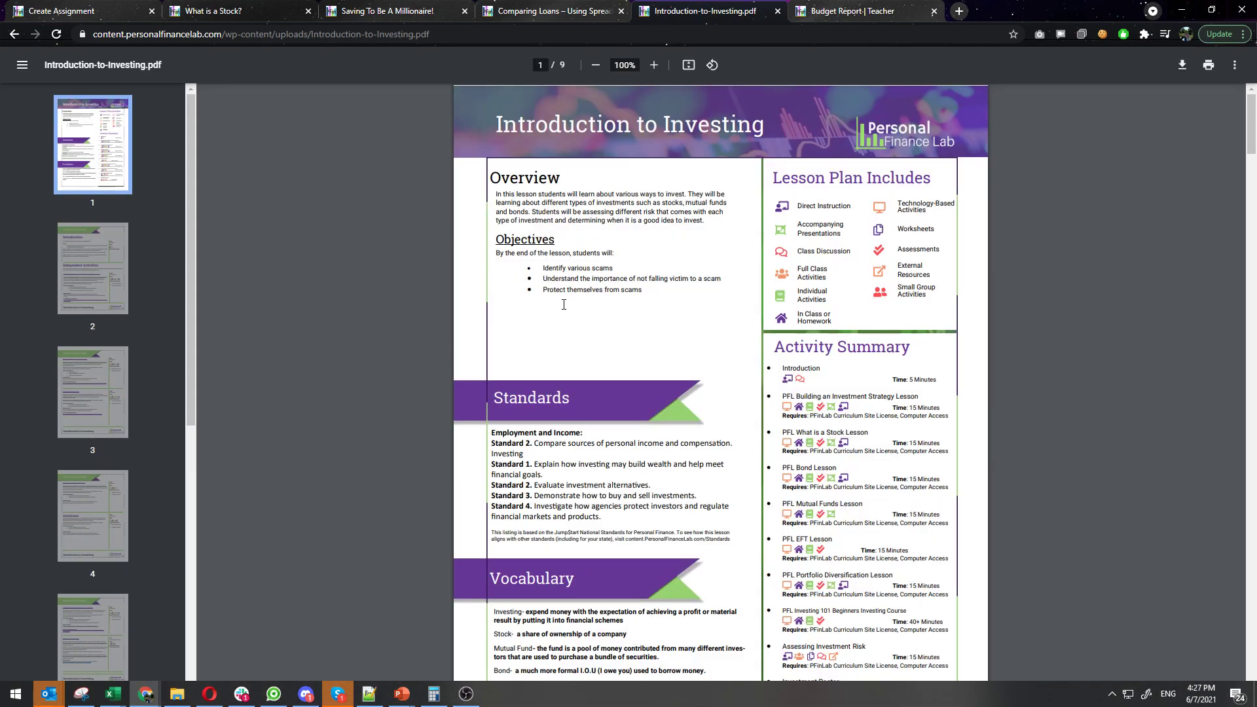
Examine the lesson plan's activity summary and the instructor's guide through the Portfolio Diversification and Investing 101 lessons.
{"action": "scroll", "coordinate": [485, 506], "scroll_direction": "down", "scroll_amount": 2}
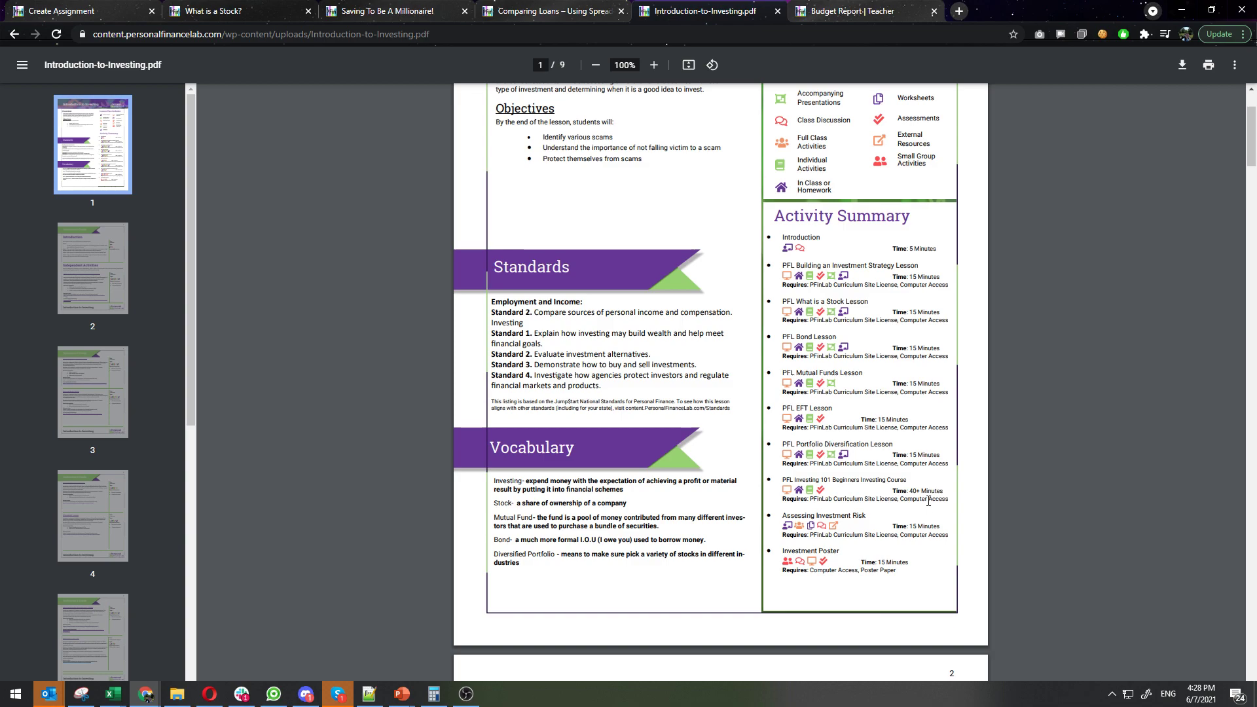
{"action": "scroll", "coordinate": [494, 567], "scroll_direction": "down", "scroll_amount": 14}
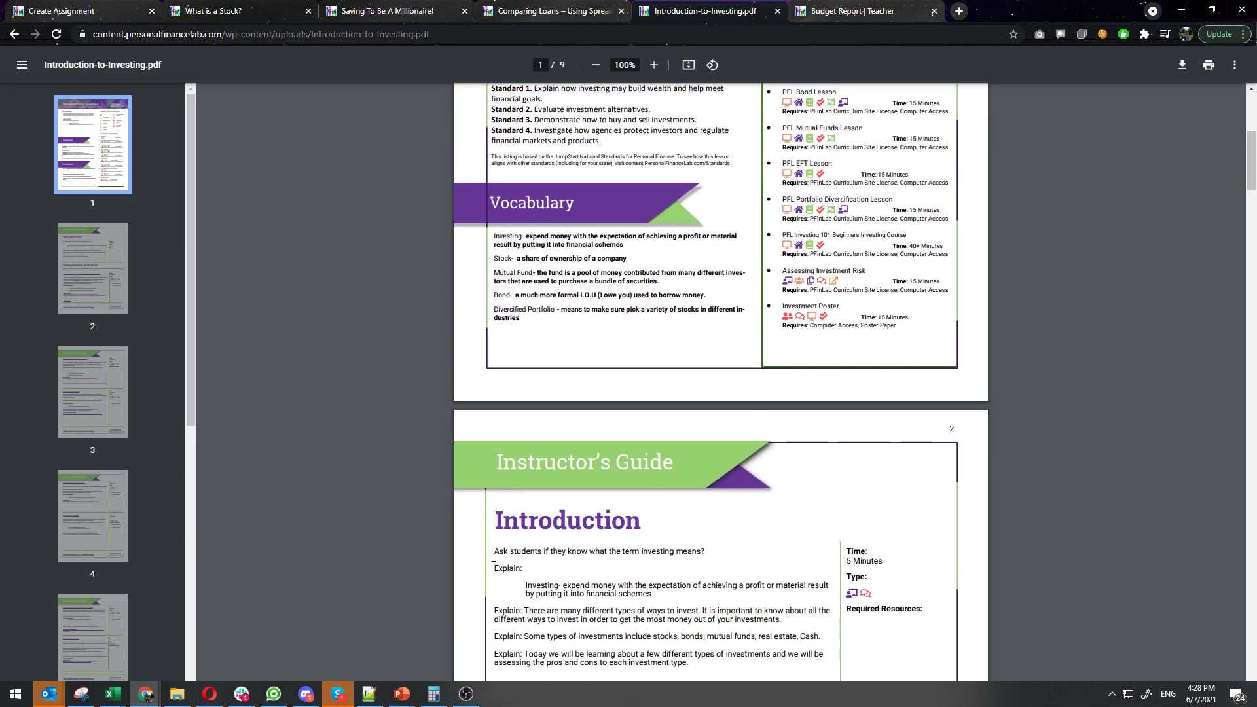
{"action": "scroll", "coordinate": [494, 564], "scroll_direction": "down", "scroll_amount": 9}
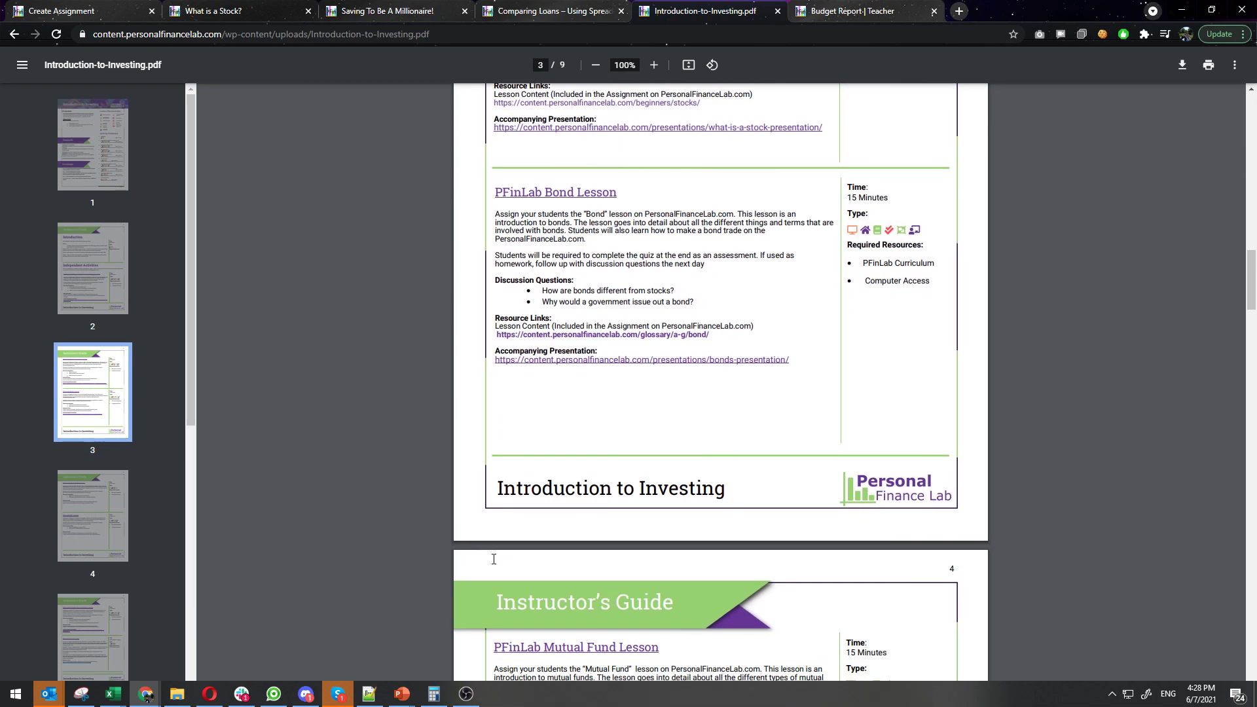
{"action": "scroll", "coordinate": [495, 558], "scroll_direction": "down", "scroll_amount": 4}
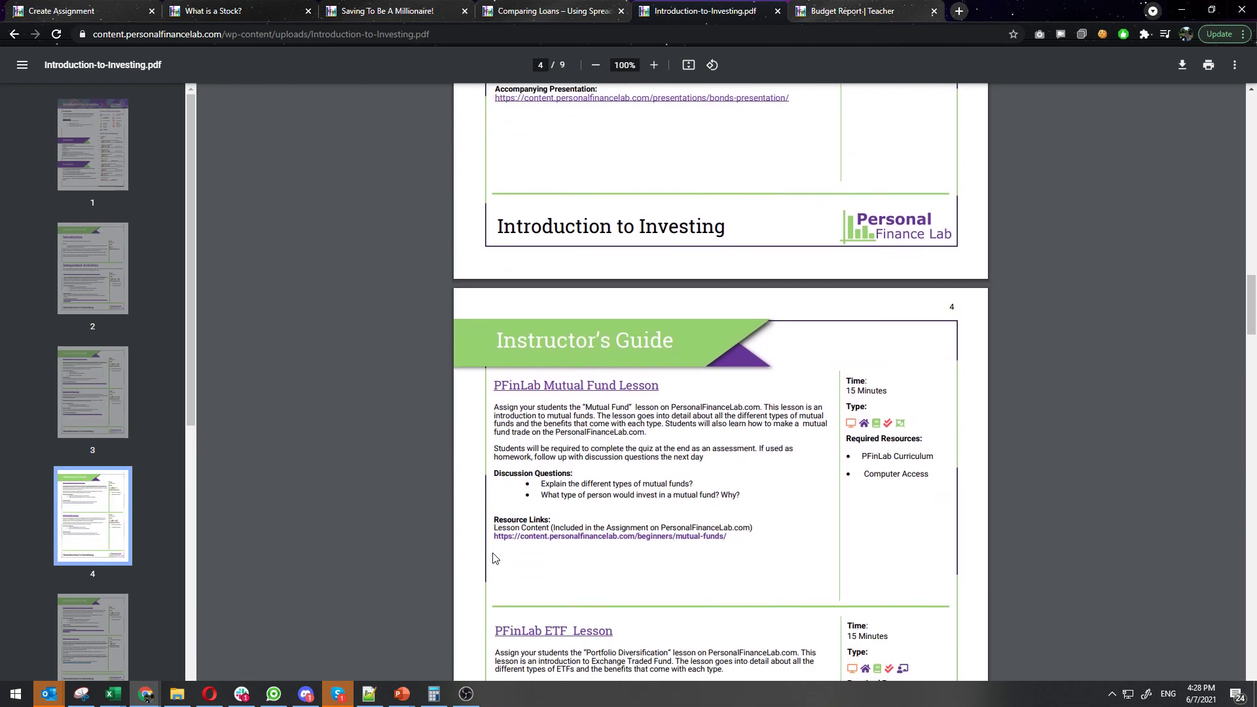
{"action": "scroll", "coordinate": [494, 557], "scroll_direction": "down", "scroll_amount": 6}
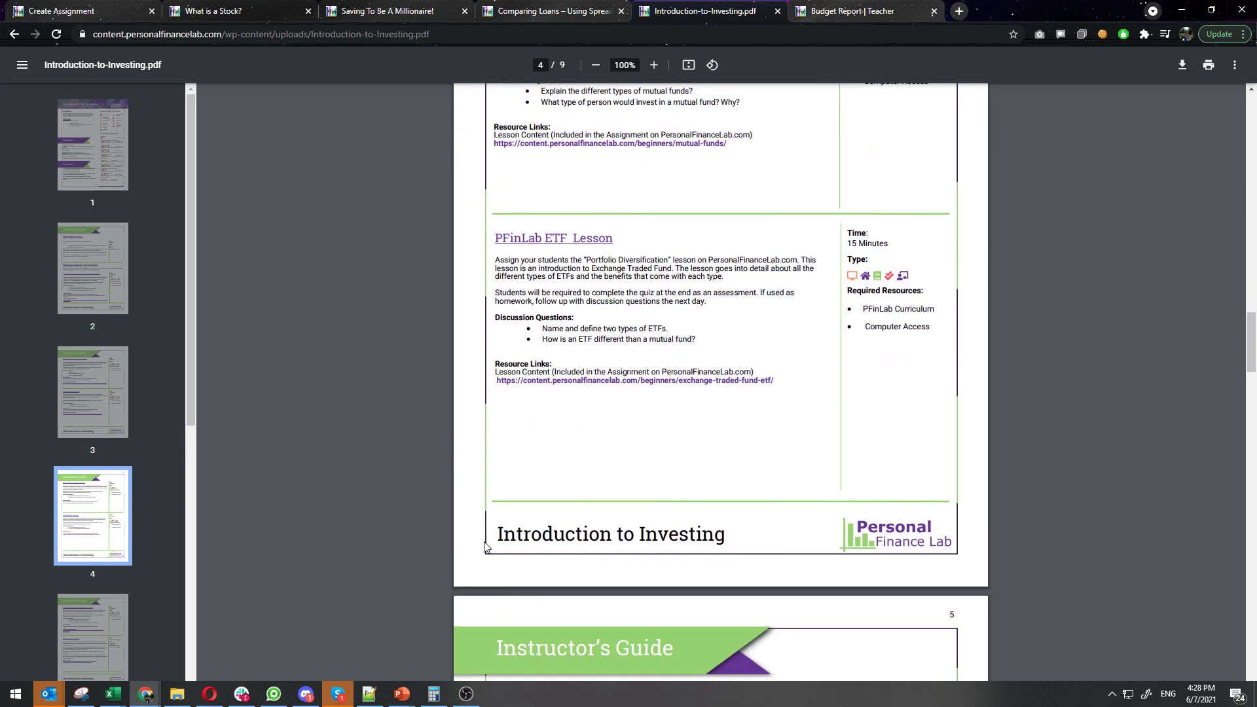
{"action": "scroll", "coordinate": [585, 542], "scroll_direction": "down", "scroll_amount": 9}
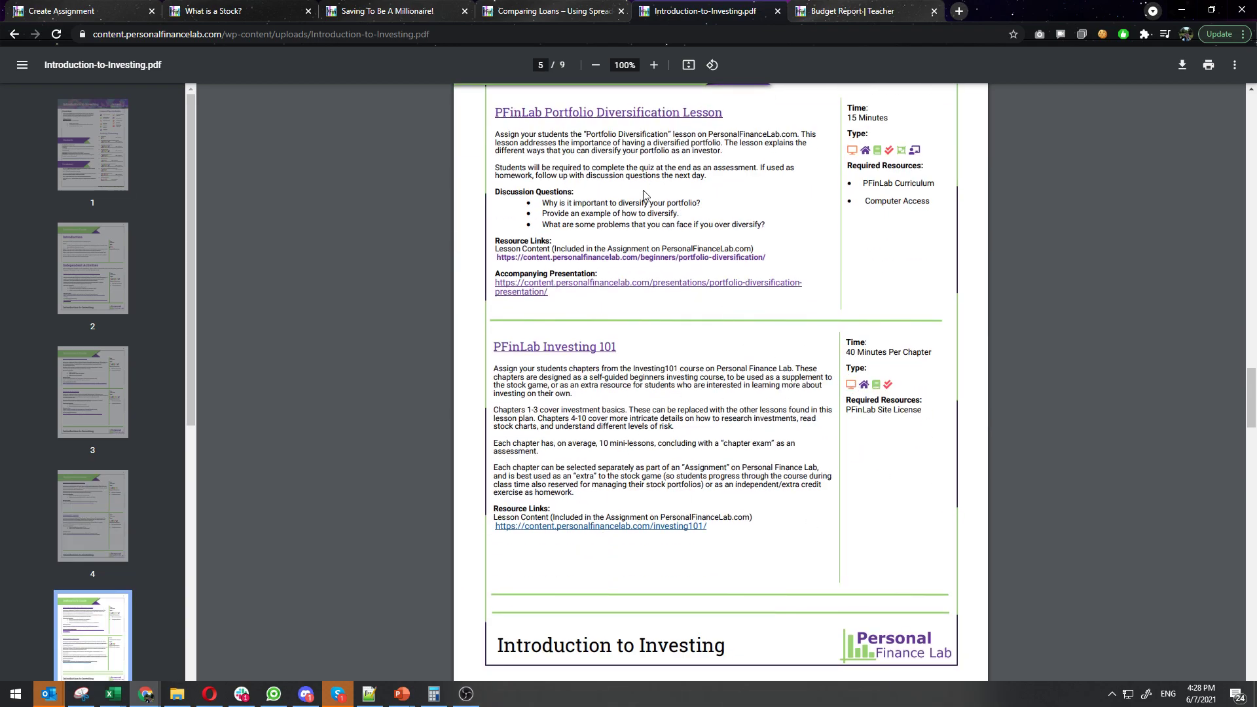
Return to the assignment creation page, expand the Economic Lessons and examine the listed articles.
{"action": "left_click", "coordinate": [71, 9]}
{"action": "scroll", "coordinate": [515, 419], "scroll_direction": "down", "scroll_amount": 5}
{"action": "scroll", "coordinate": [512, 416], "scroll_direction": "down", "scroll_amount": 20}
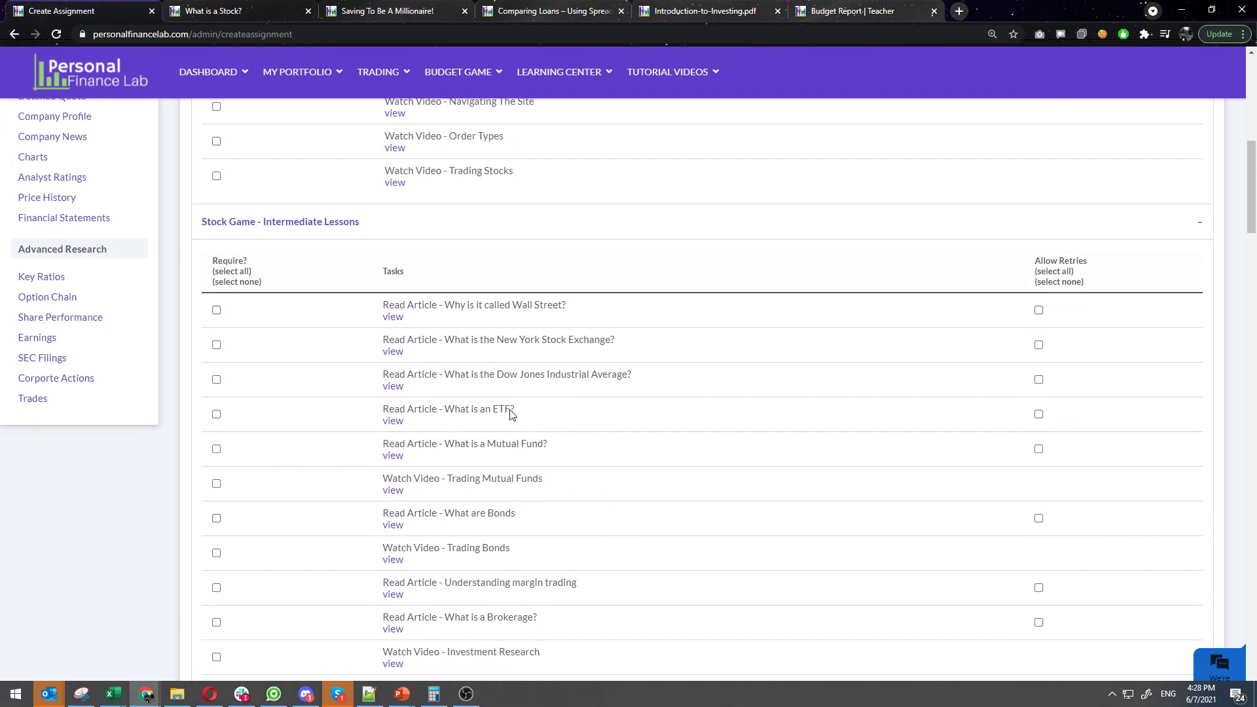
{"action": "scroll", "coordinate": [511, 414], "scroll_direction": "down", "scroll_amount": 15}
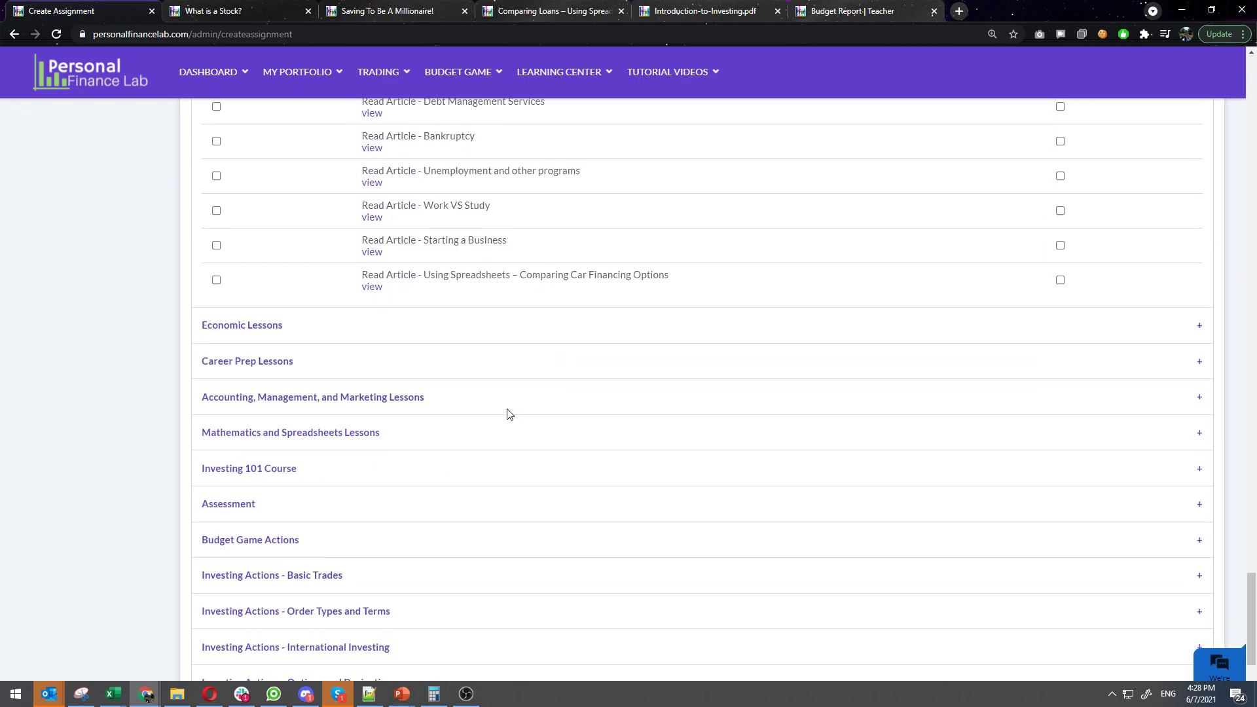
{"action": "left_click", "coordinate": [282, 326]}
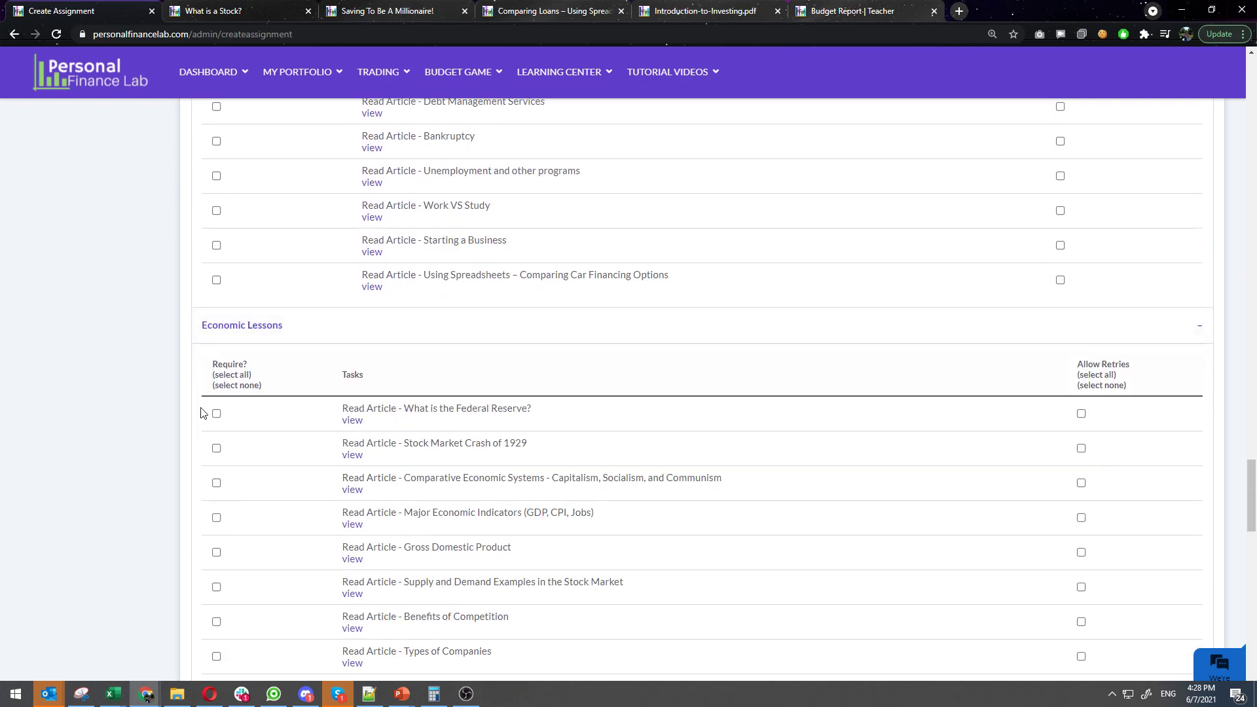
{"action": "scroll", "coordinate": [207, 402], "scroll_direction": "down", "scroll_amount": 4}
{"action": "scroll", "coordinate": [207, 402], "scroll_direction": "down", "scroll_amount": 12}
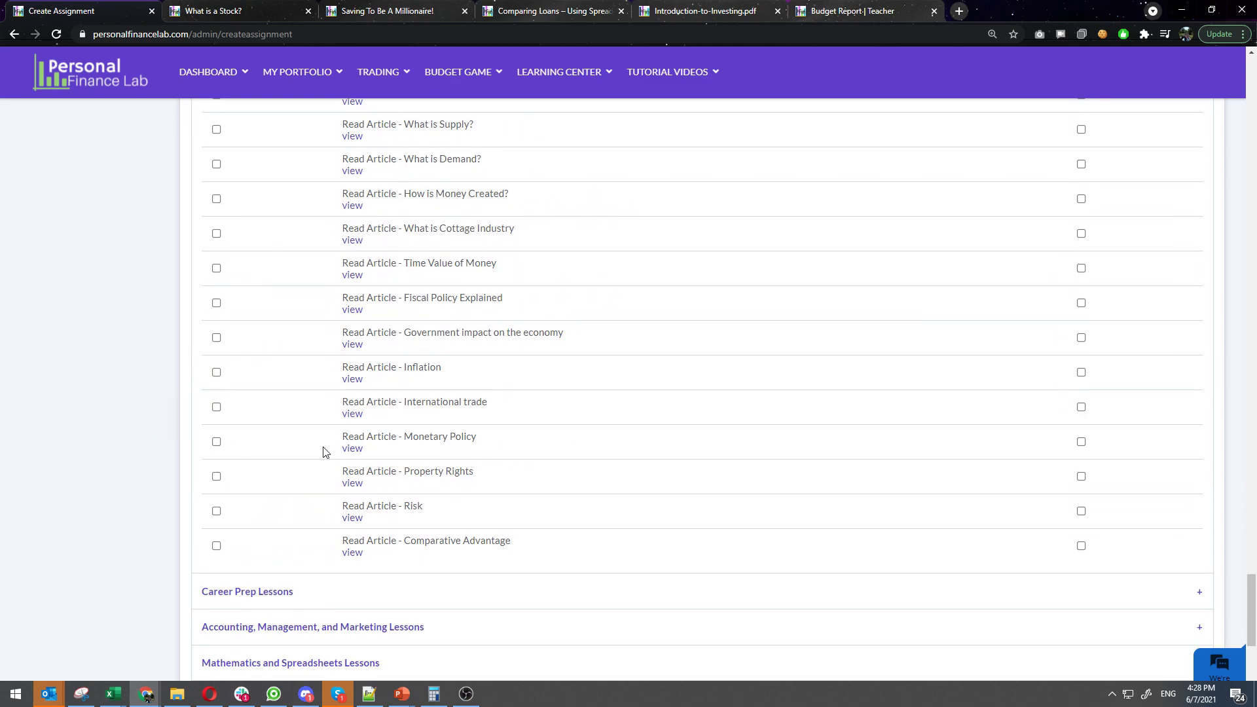
{"action": "scroll", "coordinate": [313, 265], "scroll_direction": "up", "scroll_amount": 5}
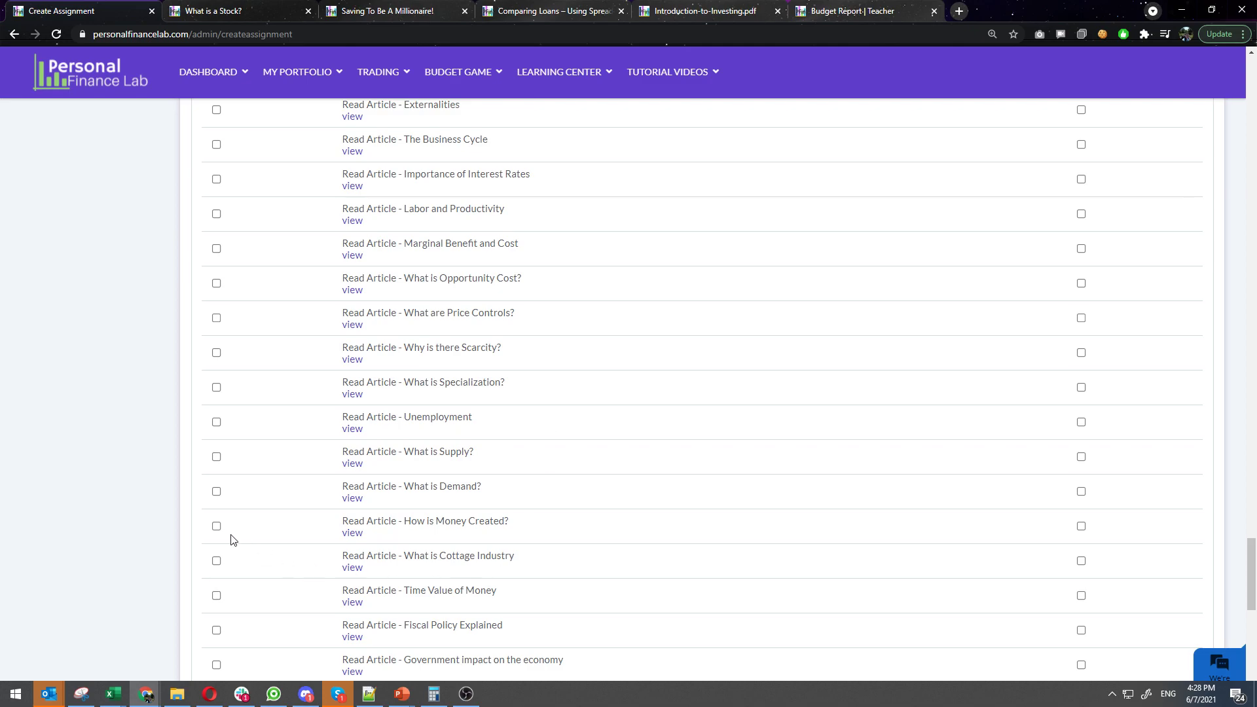
{"action": "scroll", "coordinate": [233, 537], "scroll_direction": "down", "scroll_amount": 9}
Expand the Career Prep Lessons and the Accounting, Management, and Marketing Lessons, and examine their articles.
{"action": "left_click", "coordinate": [300, 333]}
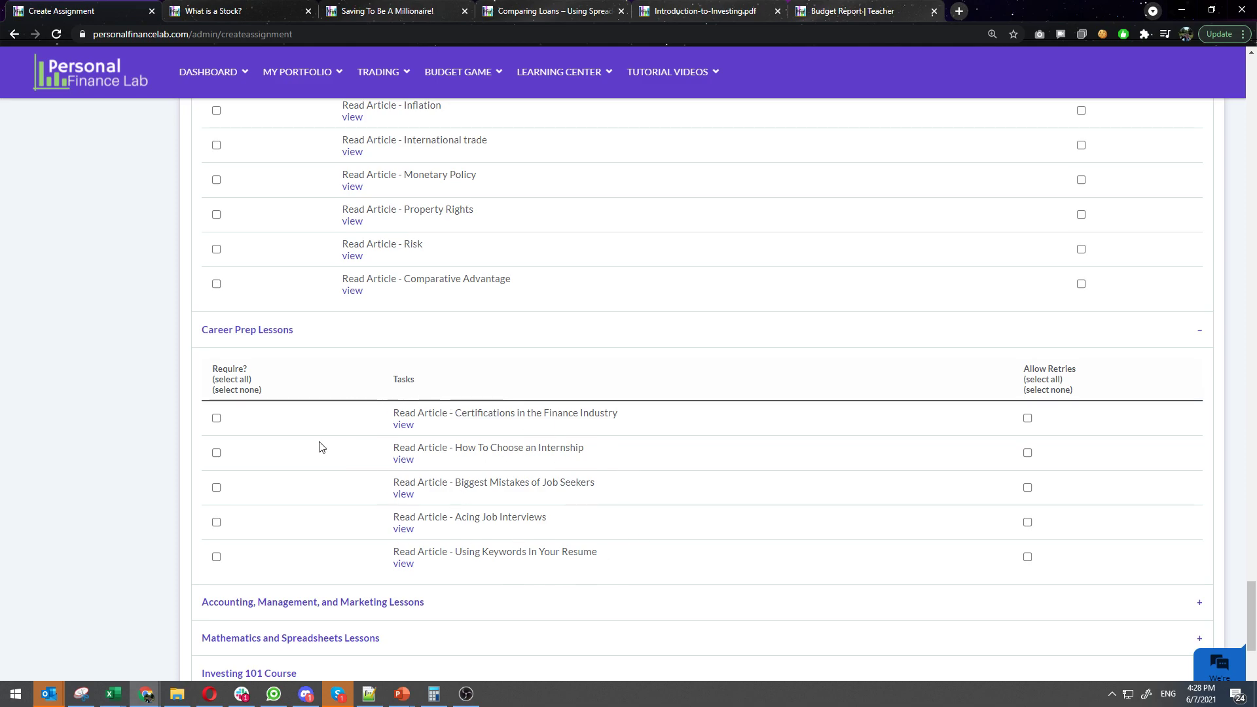
{"action": "scroll", "coordinate": [317, 445], "scroll_direction": "down", "scroll_amount": 3}
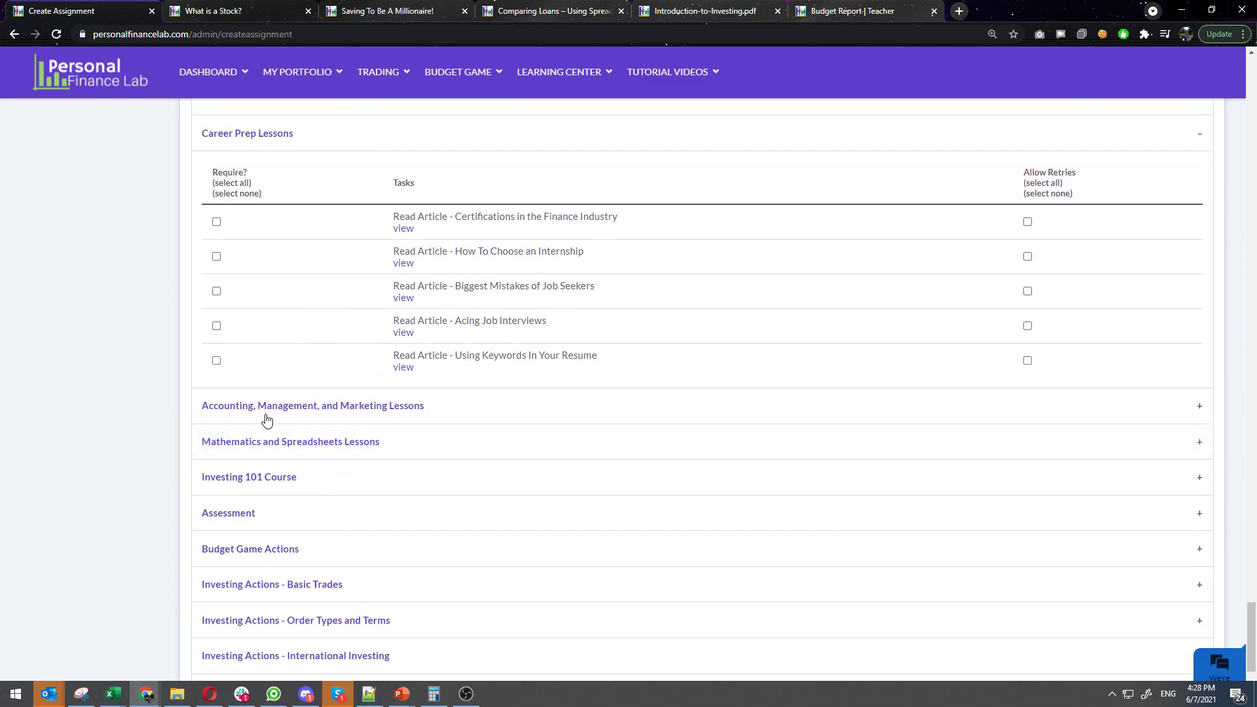
{"action": "left_click", "coordinate": [466, 413]}
{"action": "scroll", "coordinate": [238, 443], "scroll_direction": "down", "scroll_amount": 3}
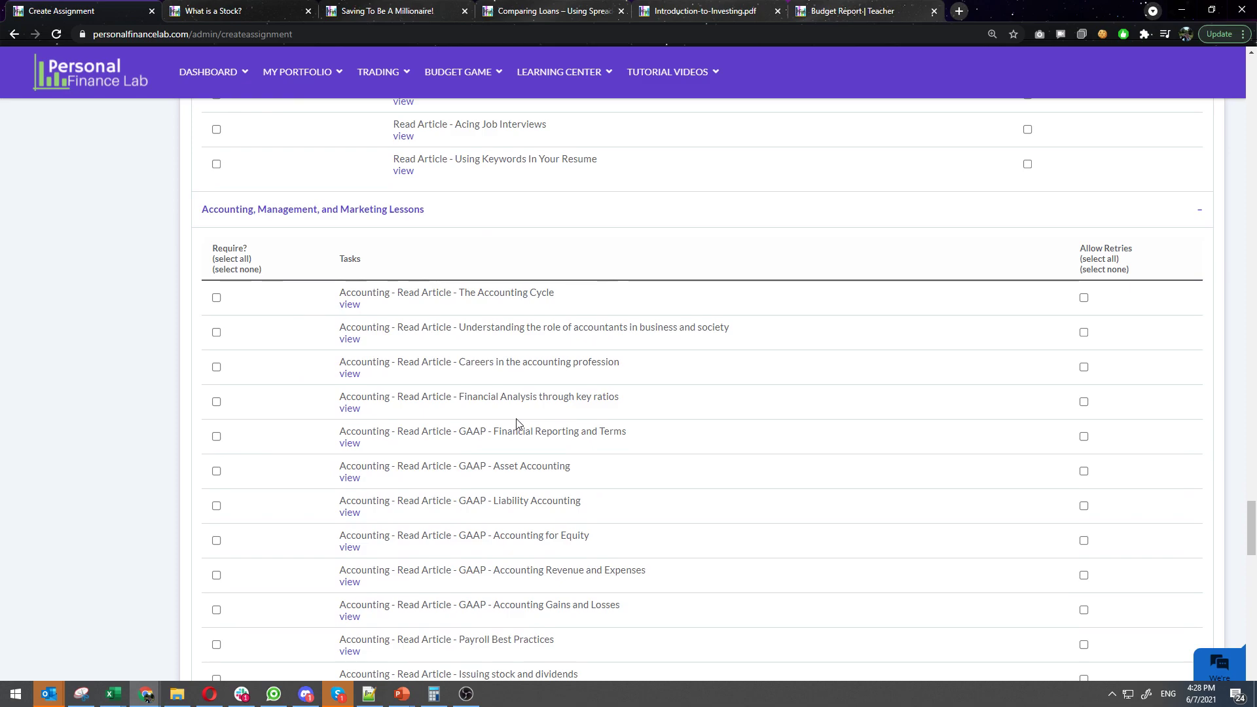
{"action": "scroll", "coordinate": [444, 443], "scroll_direction": "down", "scroll_amount": 4}
{"action": "scroll", "coordinate": [445, 469], "scroll_direction": "down", "scroll_amount": 15}
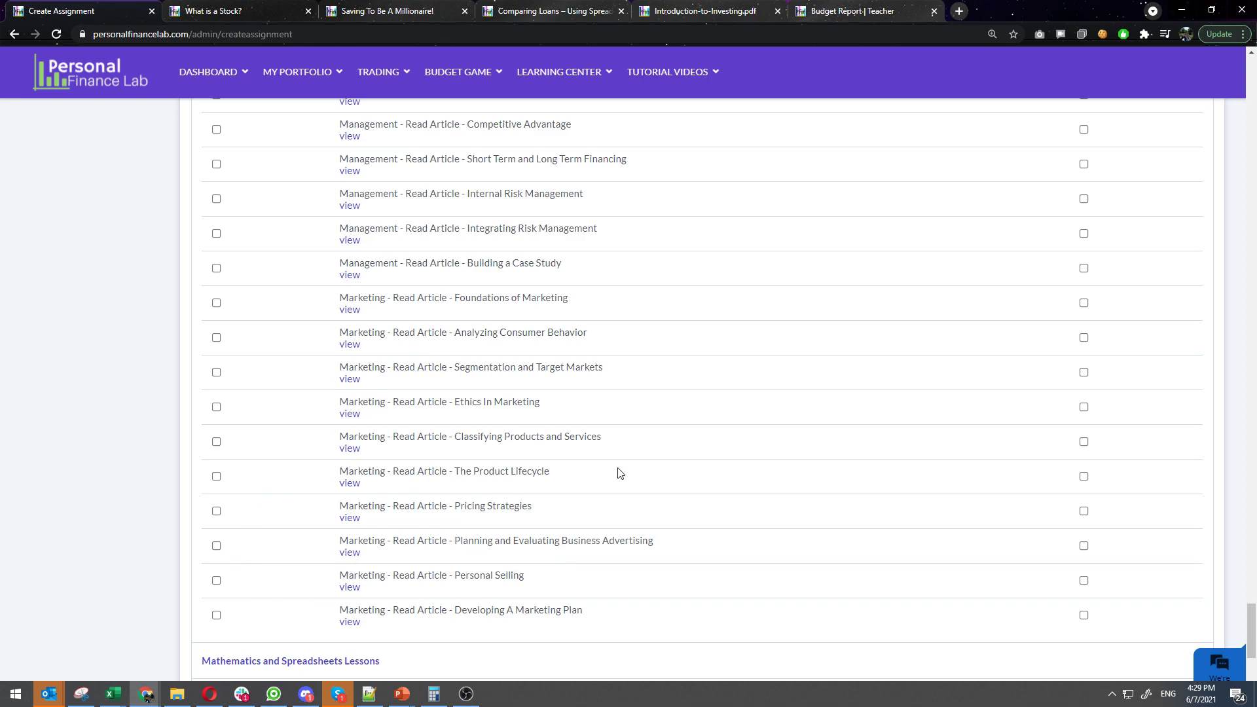
{"action": "scroll", "coordinate": [544, 573], "scroll_direction": "up", "scroll_amount": 14}
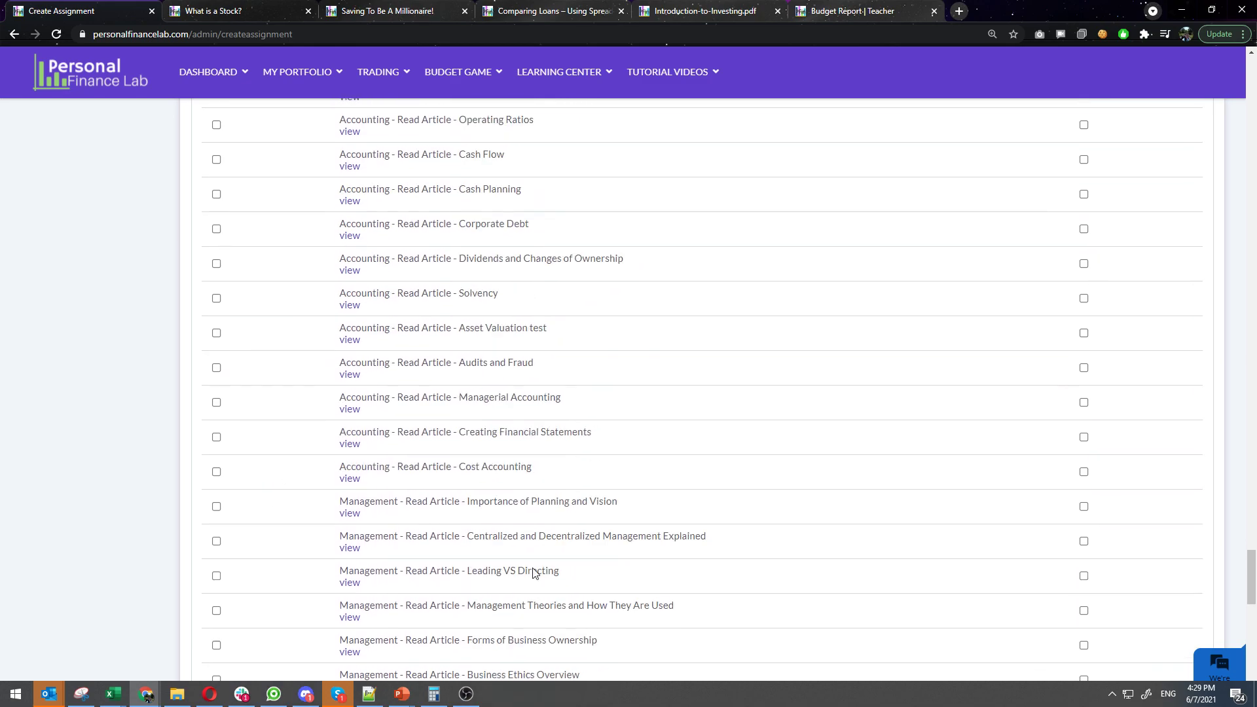
{"action": "scroll", "coordinate": [523, 544], "scroll_direction": "up", "scroll_amount": 5}
{"action": "scroll", "coordinate": [412, 494], "scroll_direction": "down", "scroll_amount": 12}
{"action": "scroll", "coordinate": [412, 488], "scroll_direction": "down", "scroll_amount": 11}
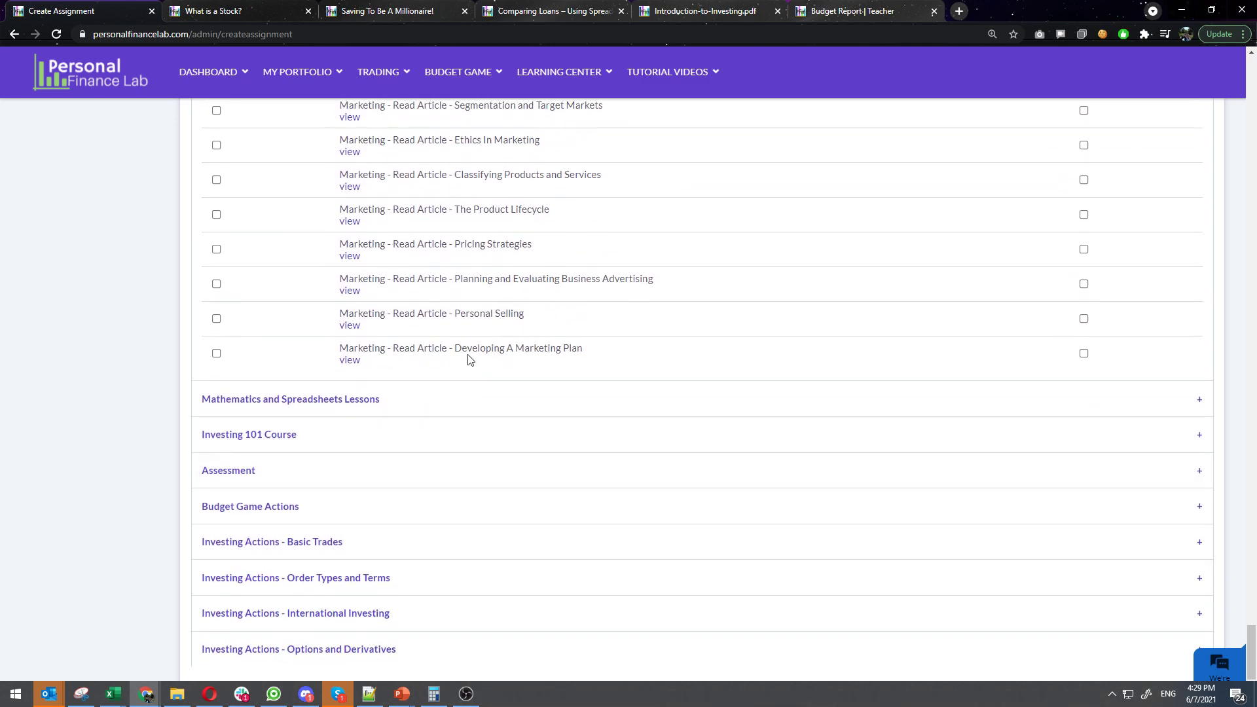
Expand the Mathematics and Spreadsheets Lessons, Budget Game Actions, and Investing Actions - Basic Trades, and examine their tasks.
{"action": "left_click", "coordinate": [395, 411]}
{"action": "scroll", "coordinate": [258, 373], "scroll_direction": "down", "scroll_amount": 3}
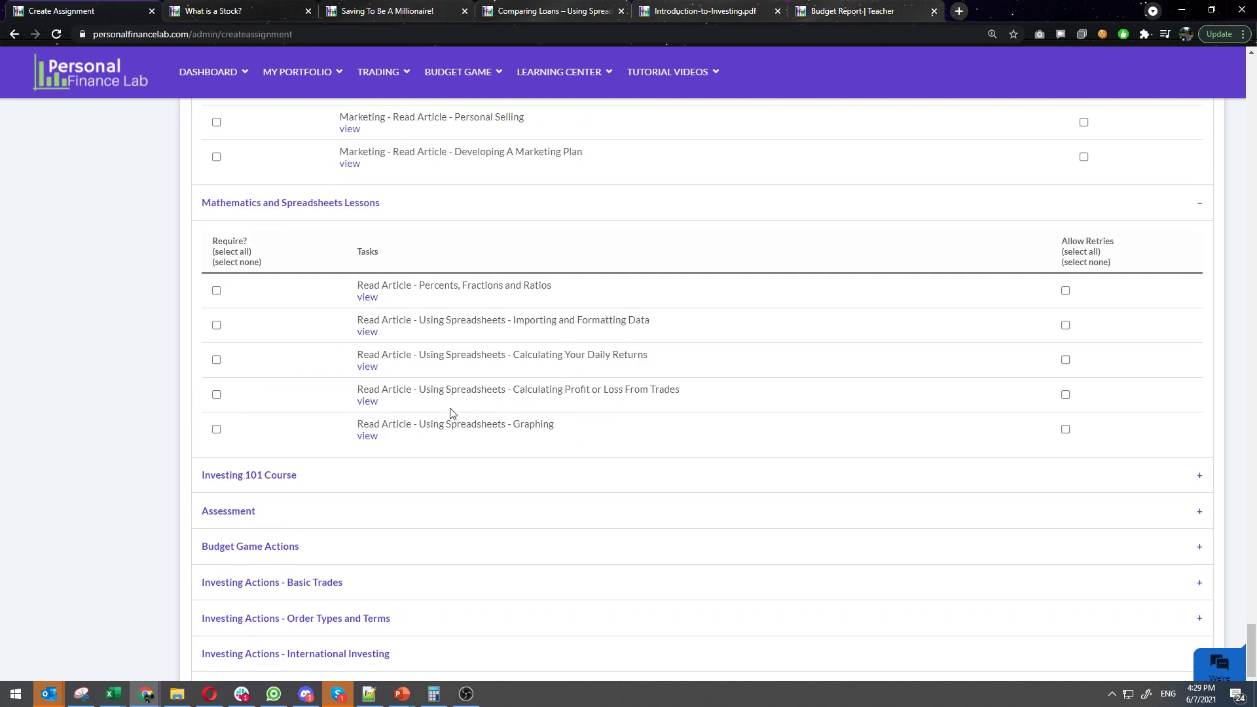
{"action": "scroll", "coordinate": [522, 416], "scroll_direction": "down", "scroll_amount": 2}
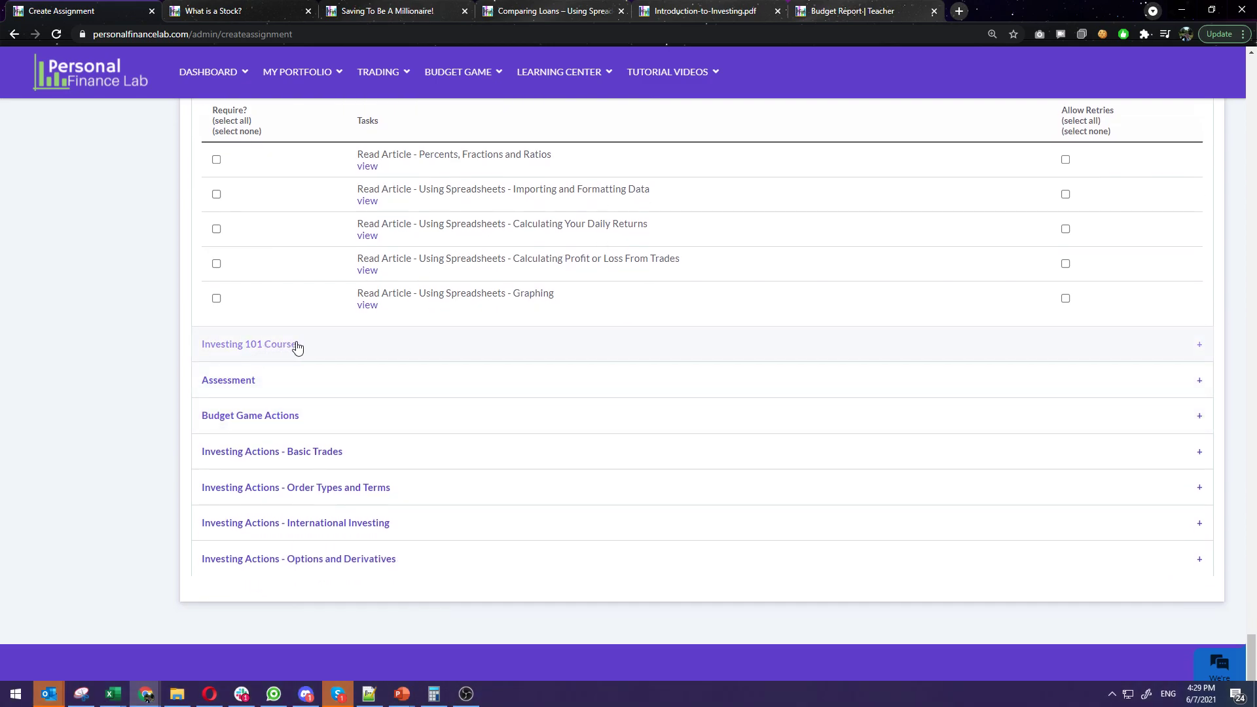
{"action": "left_click", "coordinate": [548, 416]}
{"action": "scroll", "coordinate": [543, 458], "scroll_direction": "down", "scroll_amount": 9}
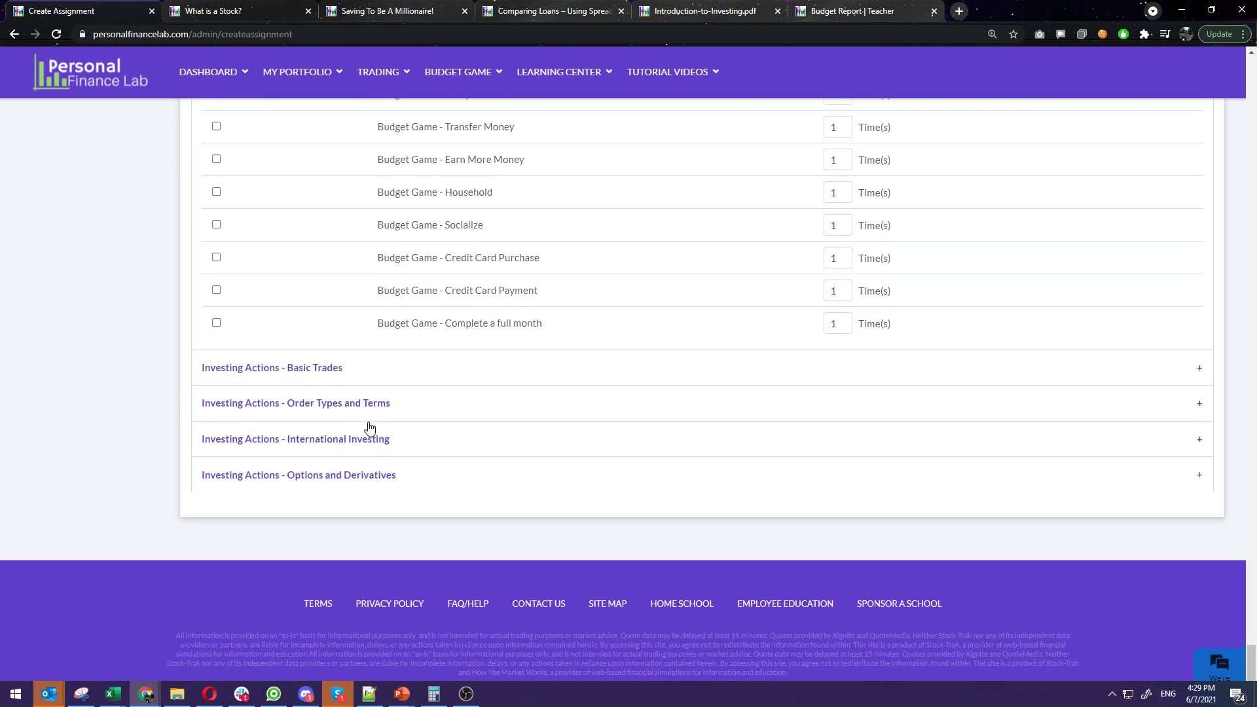
{"action": "left_click", "coordinate": [398, 379]}
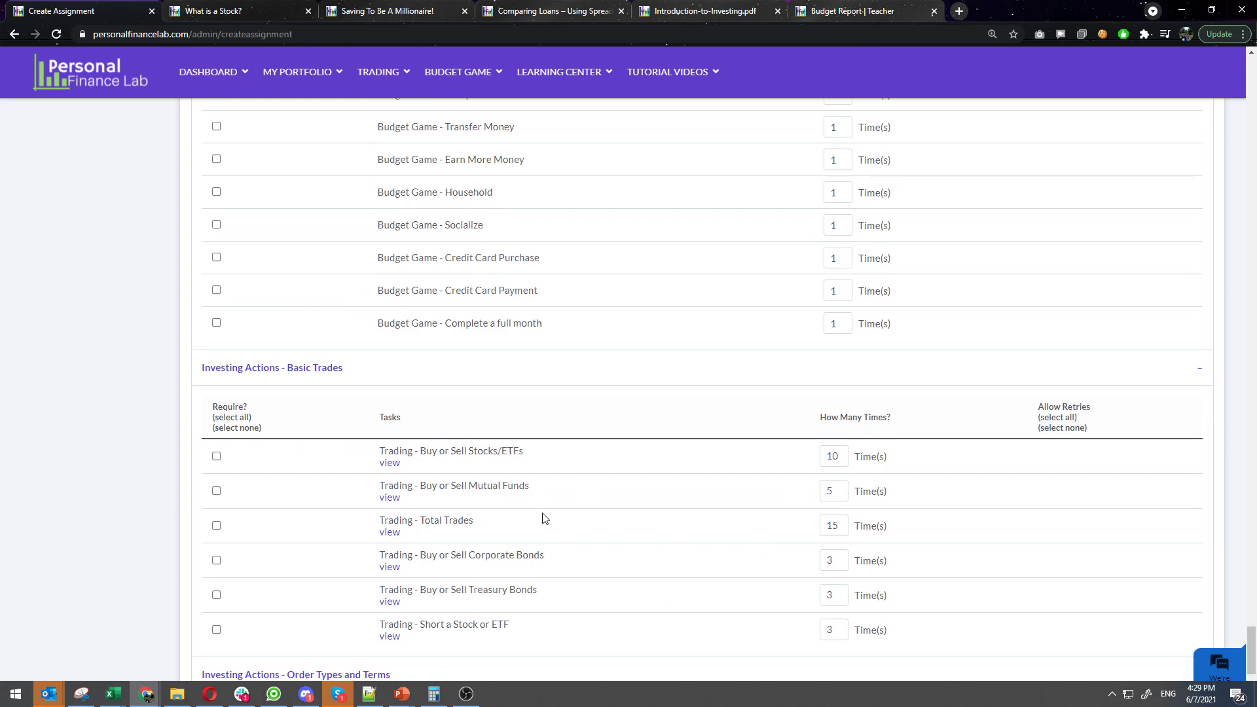
Name the new assignment Week 2 and set its end date to 06/21/2021 00:00.
{"action": "middle_click", "coordinate": [134, 365]}
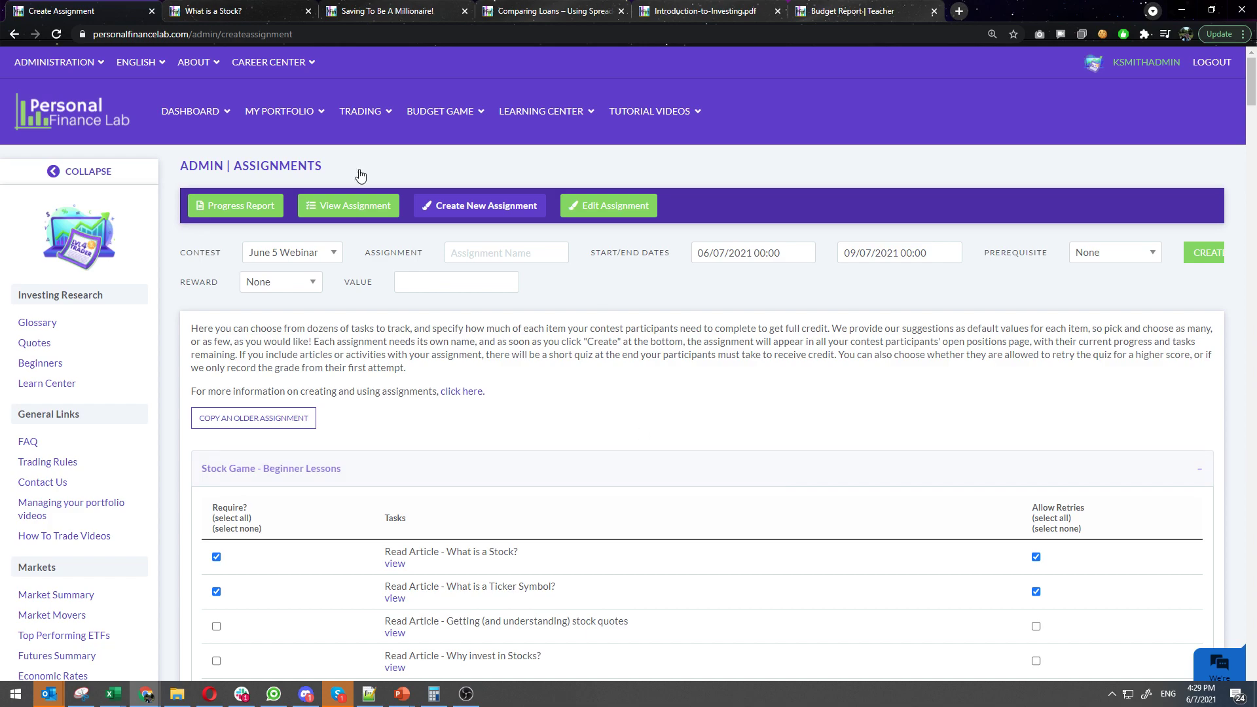
{"action": "left_click", "coordinate": [529, 256]}
{"action": "type", "text": "Week 2"}
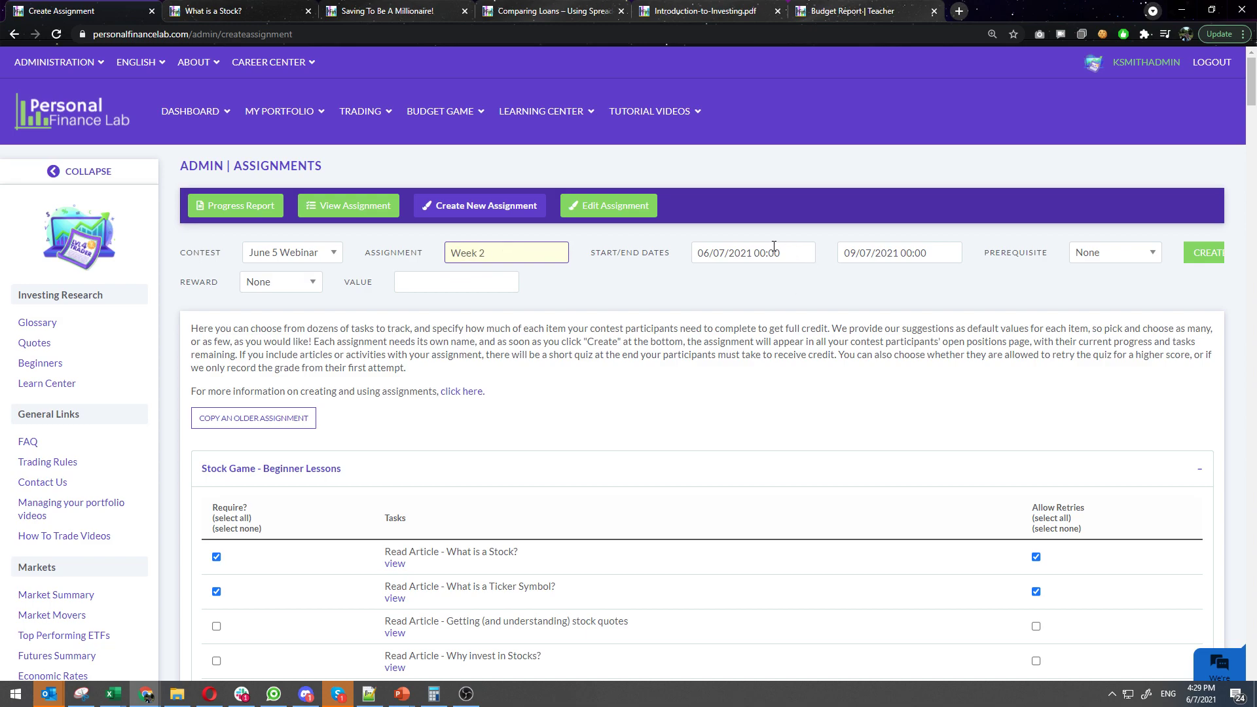
{"action": "left_click", "coordinate": [861, 253]}
{"action": "left_click", "coordinate": [849, 274]}
{"action": "left_click", "coordinate": [850, 274]}
{"action": "left_click", "coordinate": [850, 273]}
{"action": "left_click", "coordinate": [850, 274]}
{"action": "left_click", "coordinate": [970, 274]}
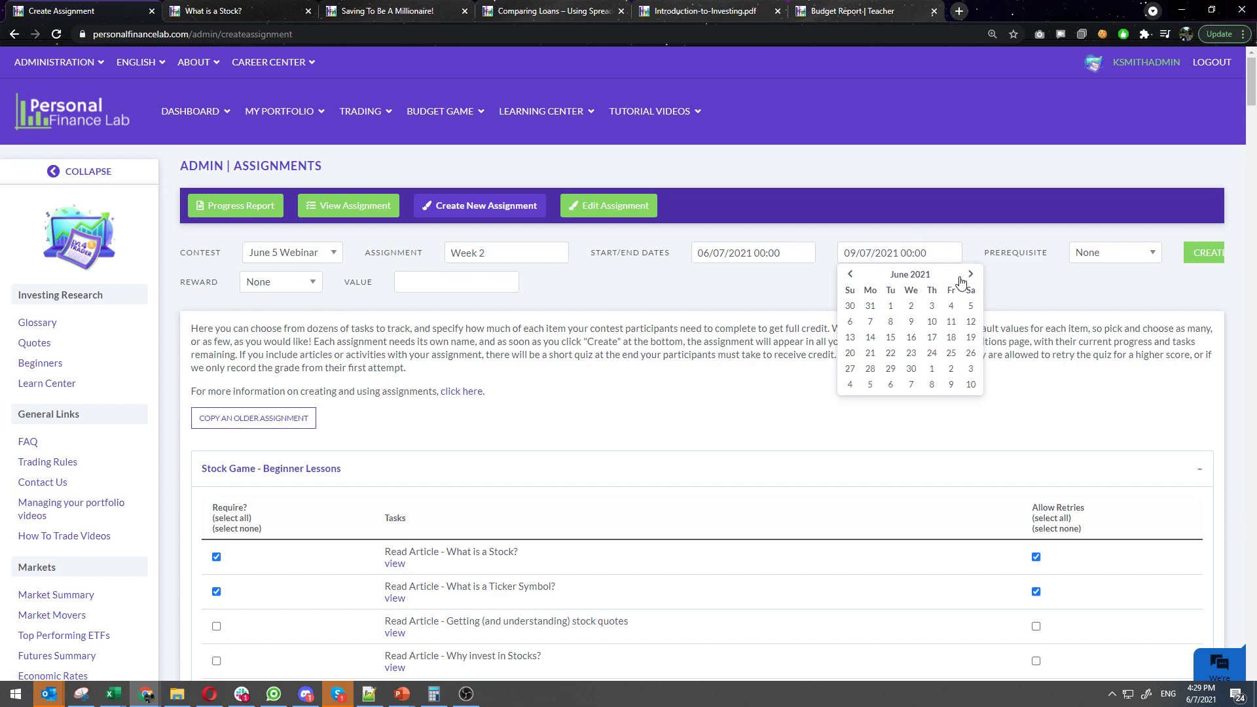
{"action": "left_click", "coordinate": [871, 353]}
{"action": "left_click", "coordinate": [860, 297]}
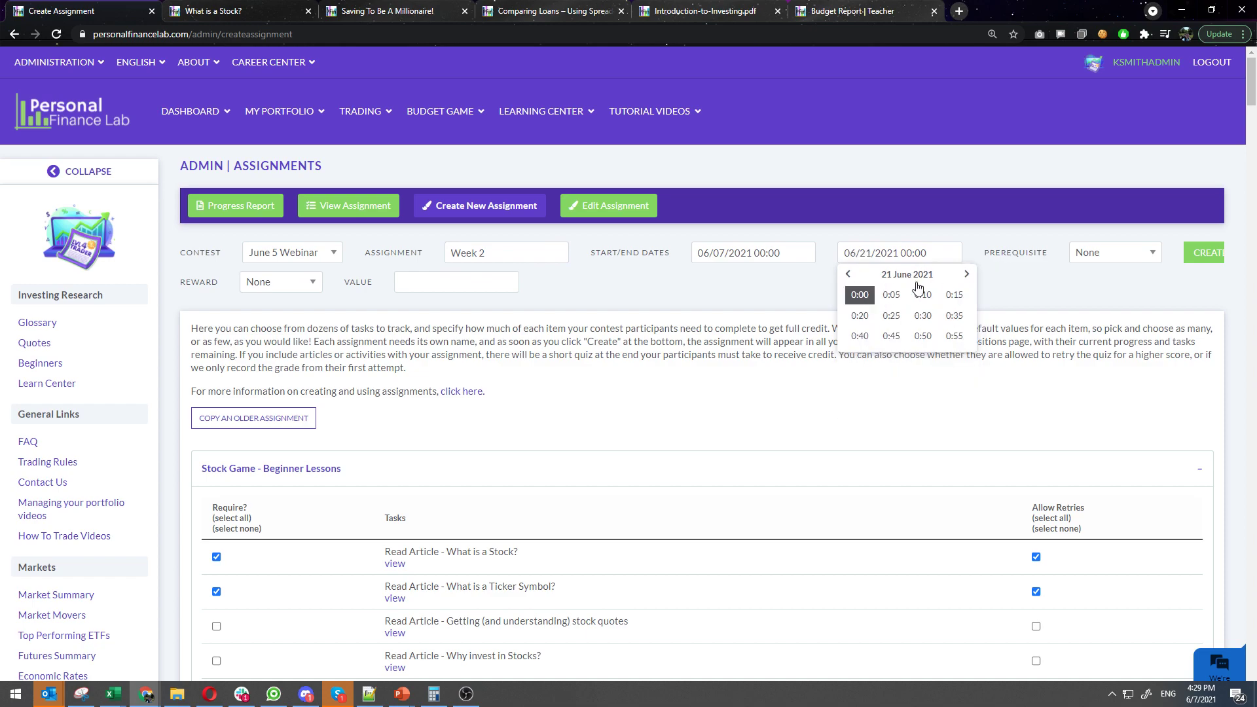
{"action": "left_click", "coordinate": [858, 295]}
Check the prerequisite choices, leaving None, and set the assignment reward to StockGame with a value of 500.
{"action": "left_click", "coordinate": [1098, 260]}
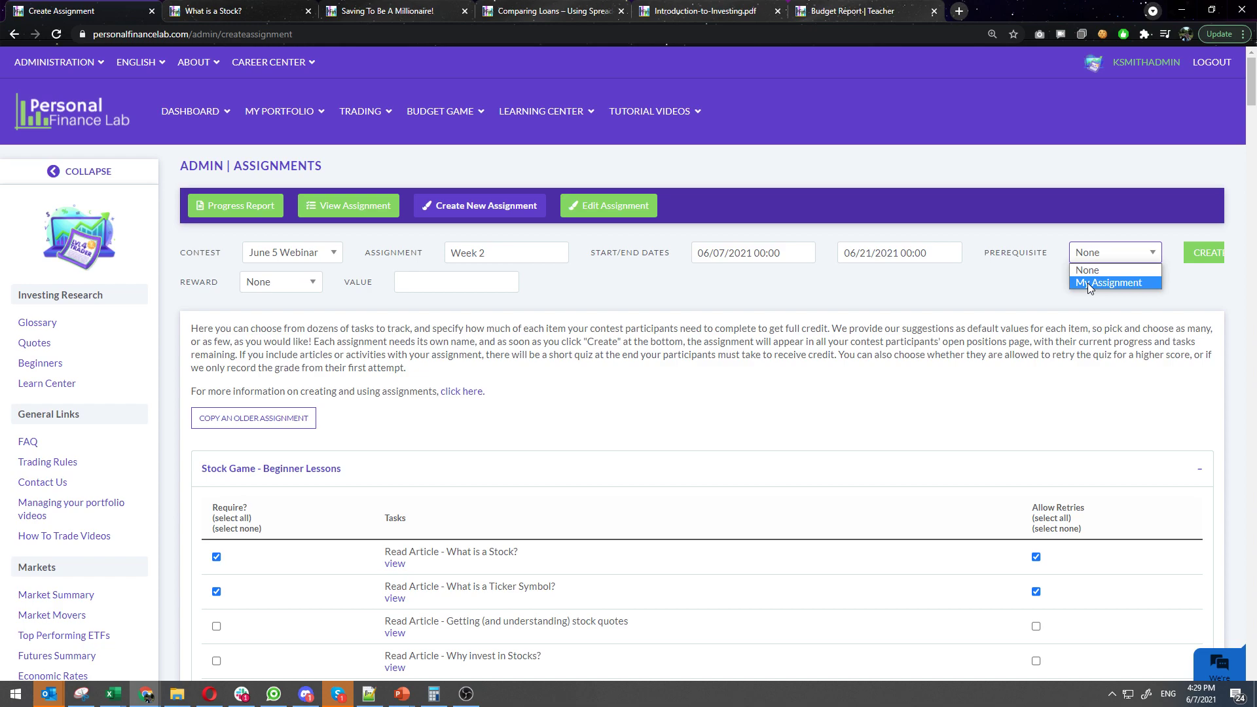
{"action": "left_click", "coordinate": [841, 296]}
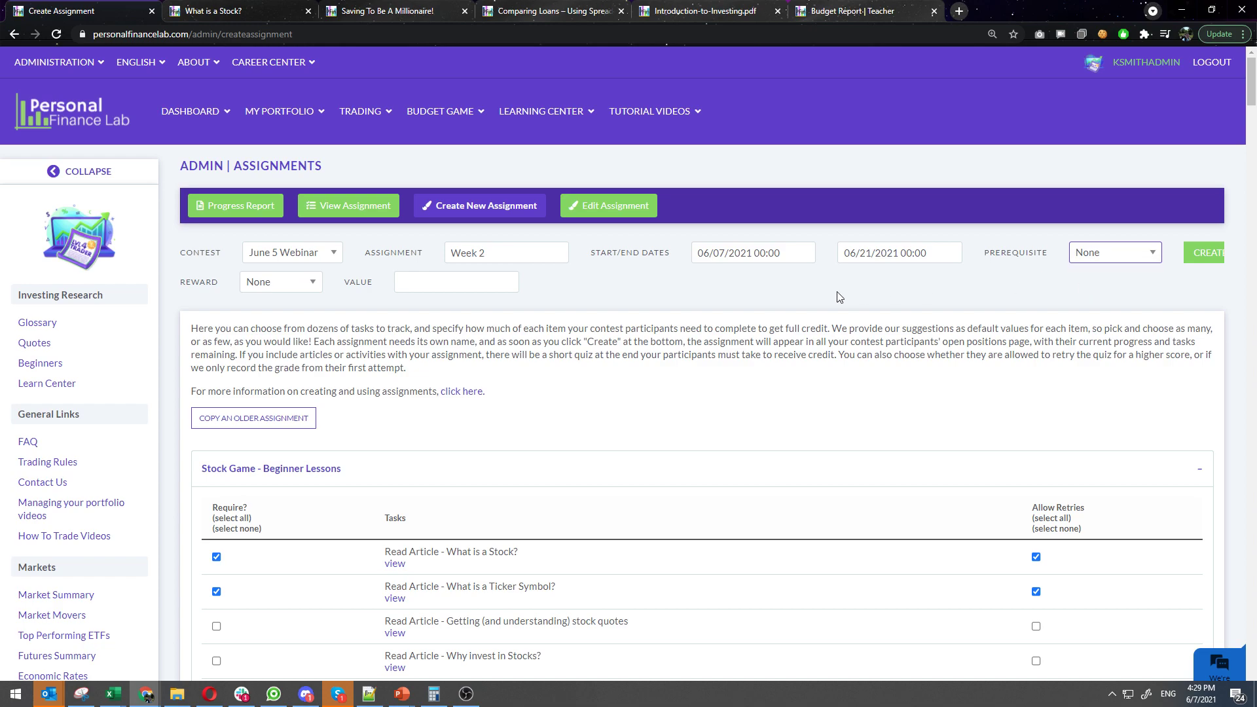
{"action": "left_click", "coordinate": [283, 282]}
{"action": "left_click", "coordinate": [271, 311]}
{"action": "left_click", "coordinate": [419, 282]}
{"action": "left_click", "coordinate": [701, 280]}
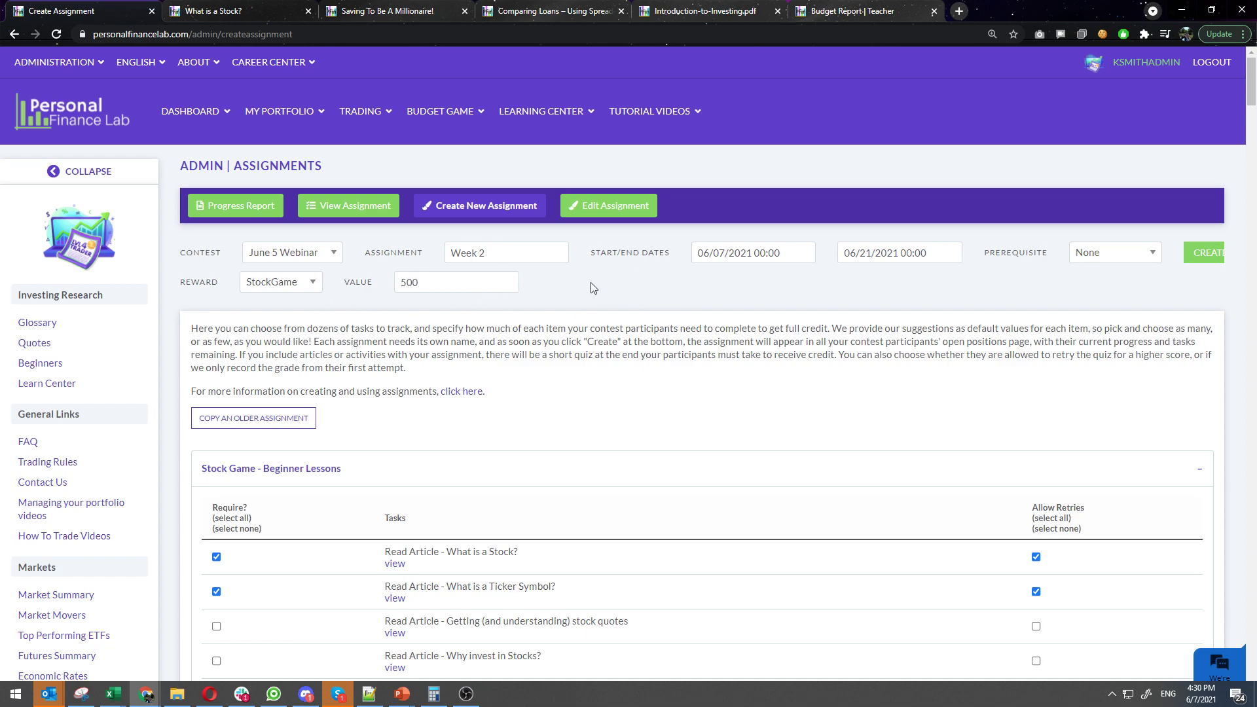
Open the Achievements page and examine the earned badges and the milestones in progress.
{"action": "left_click", "coordinate": [190, 112]}
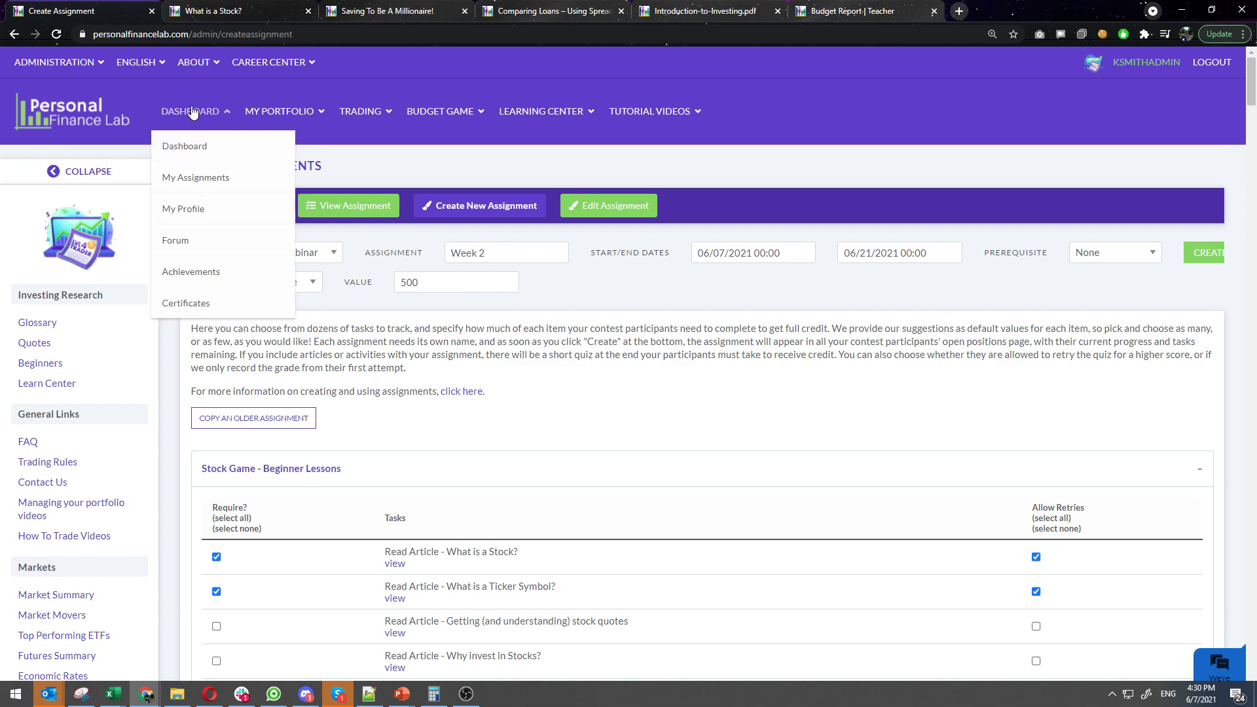
{"action": "left_click", "coordinate": [193, 275]}
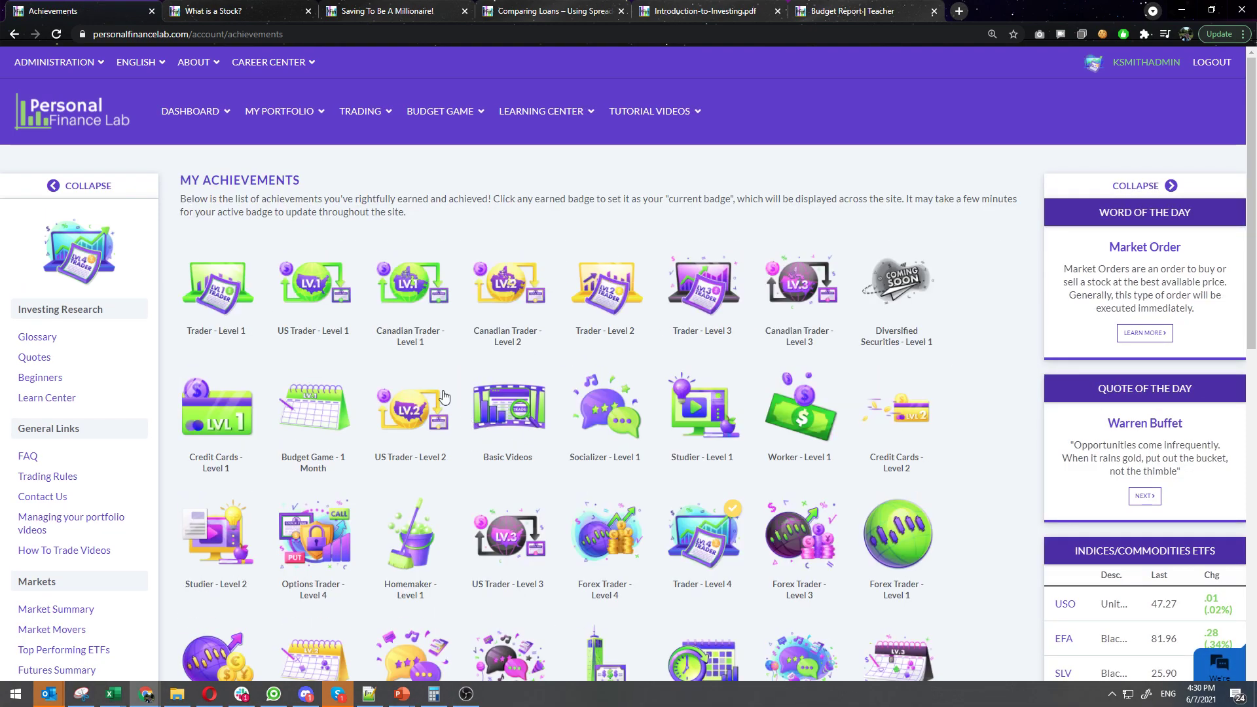
{"action": "scroll", "coordinate": [291, 432], "scroll_direction": "down", "scroll_amount": 10}
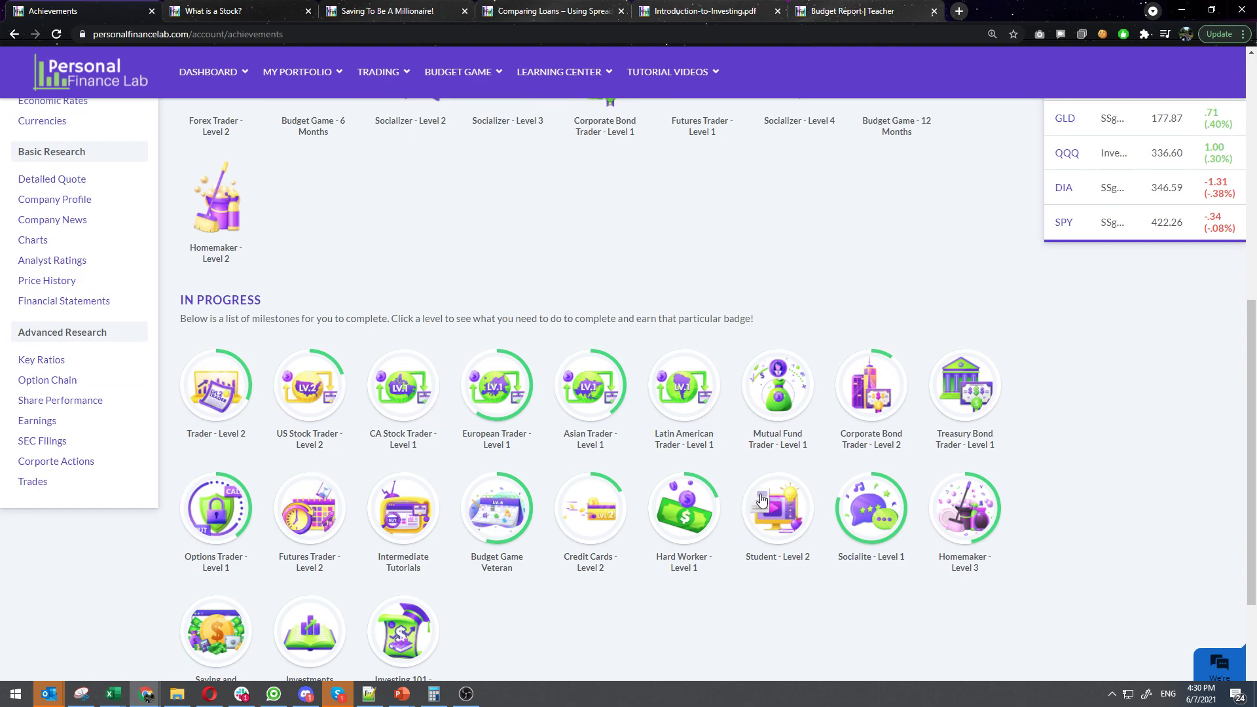
{"action": "scroll", "coordinate": [712, 486], "scroll_direction": "down", "scroll_amount": 3}
{"action": "scroll", "coordinate": [497, 501], "scroll_direction": "up", "scroll_amount": 8}
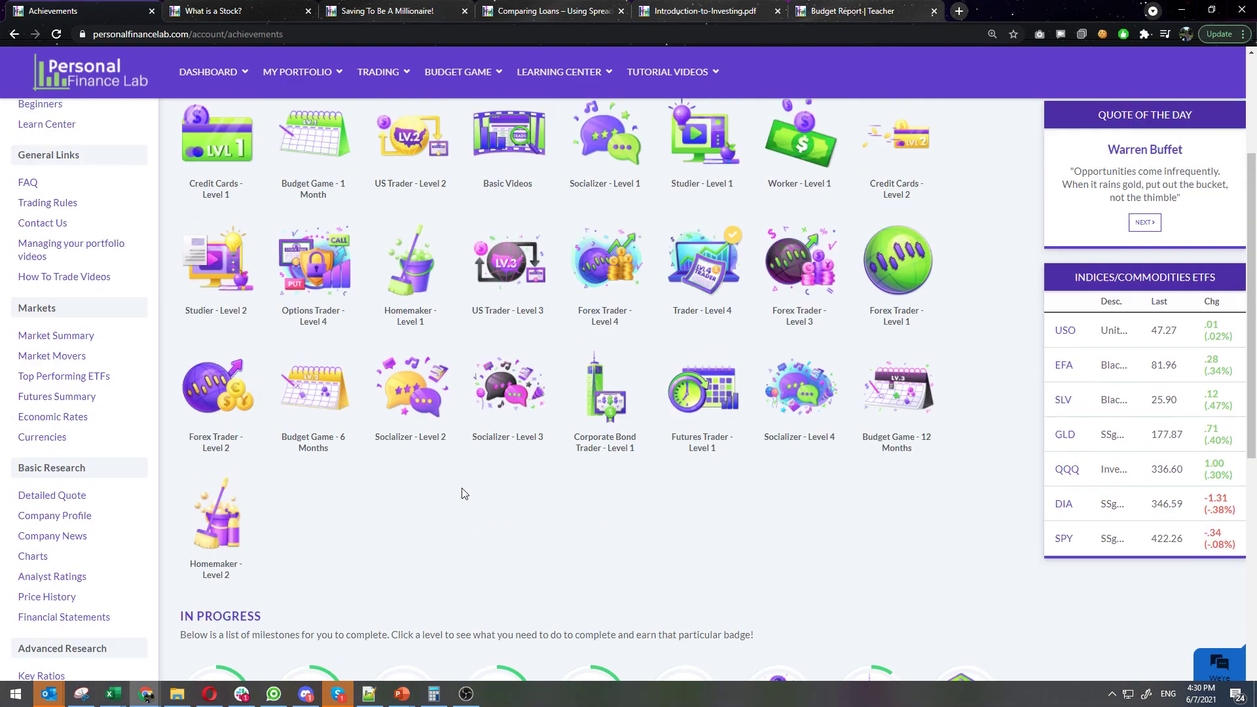
{"action": "scroll", "coordinate": [461, 416], "scroll_direction": "up", "scroll_amount": 4}
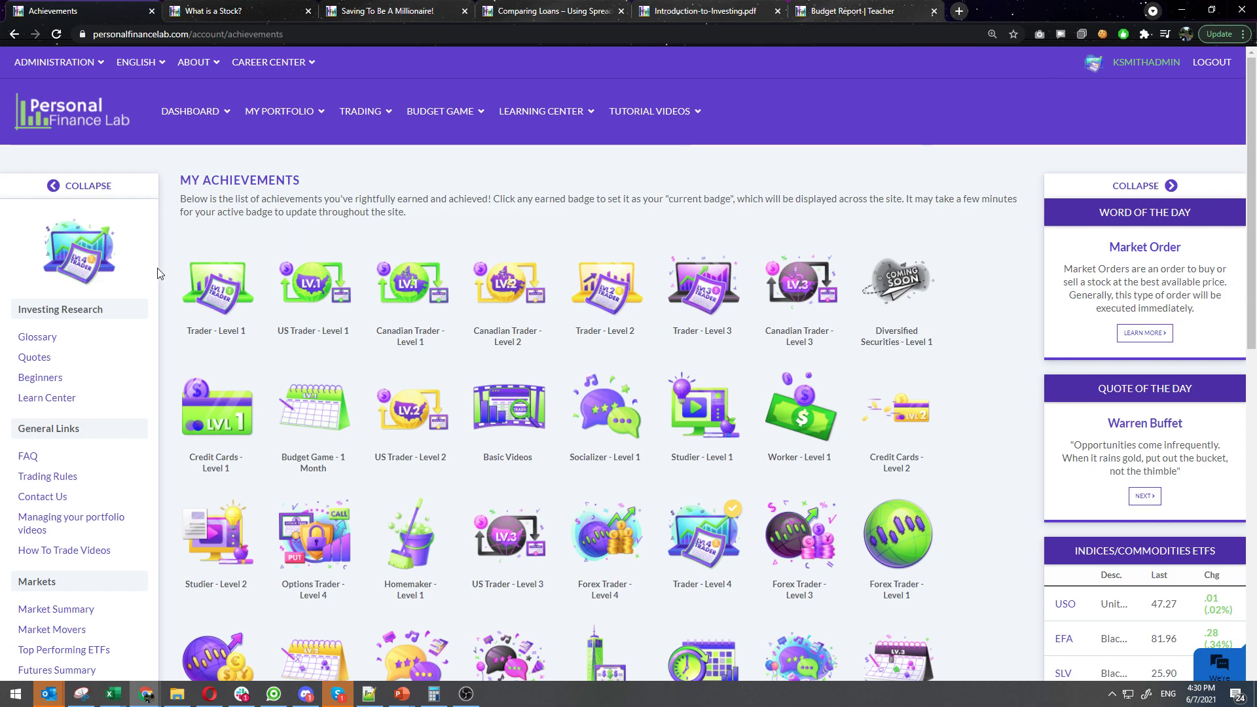
Open the Certificates page, then bring up the support chat and close it again.
{"action": "left_click", "coordinate": [348, 122]}
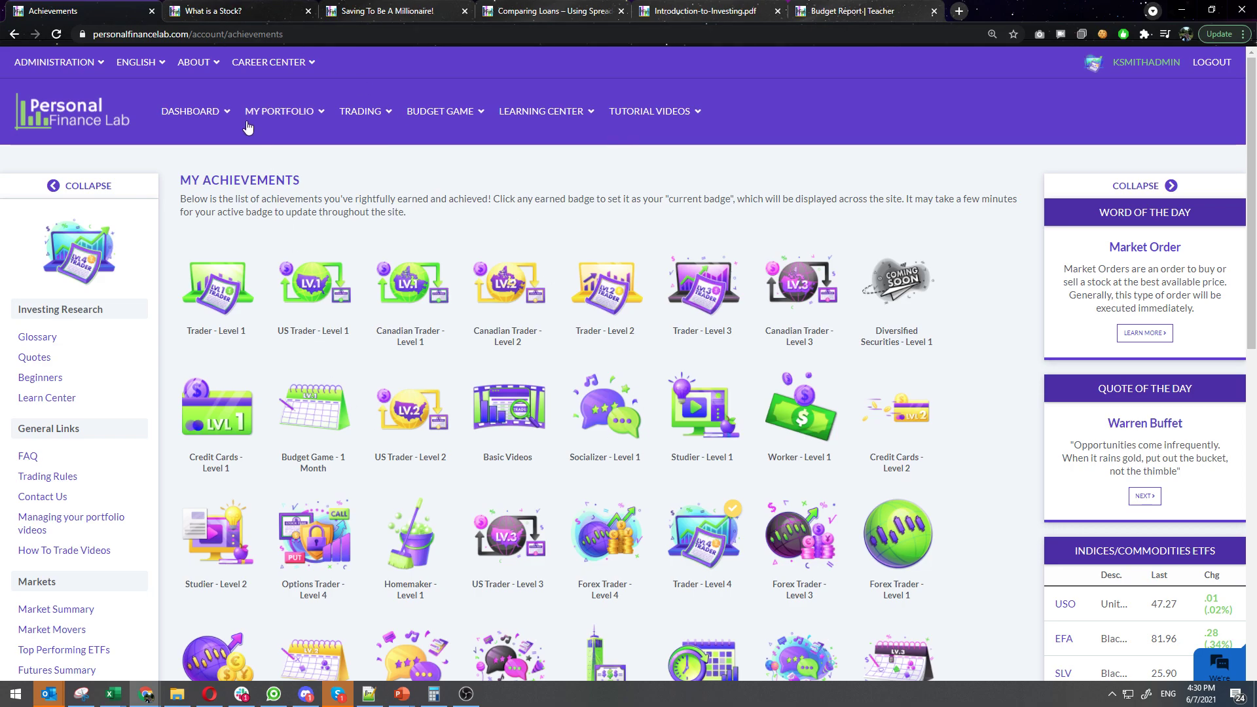
{"action": "left_click", "coordinate": [212, 300]}
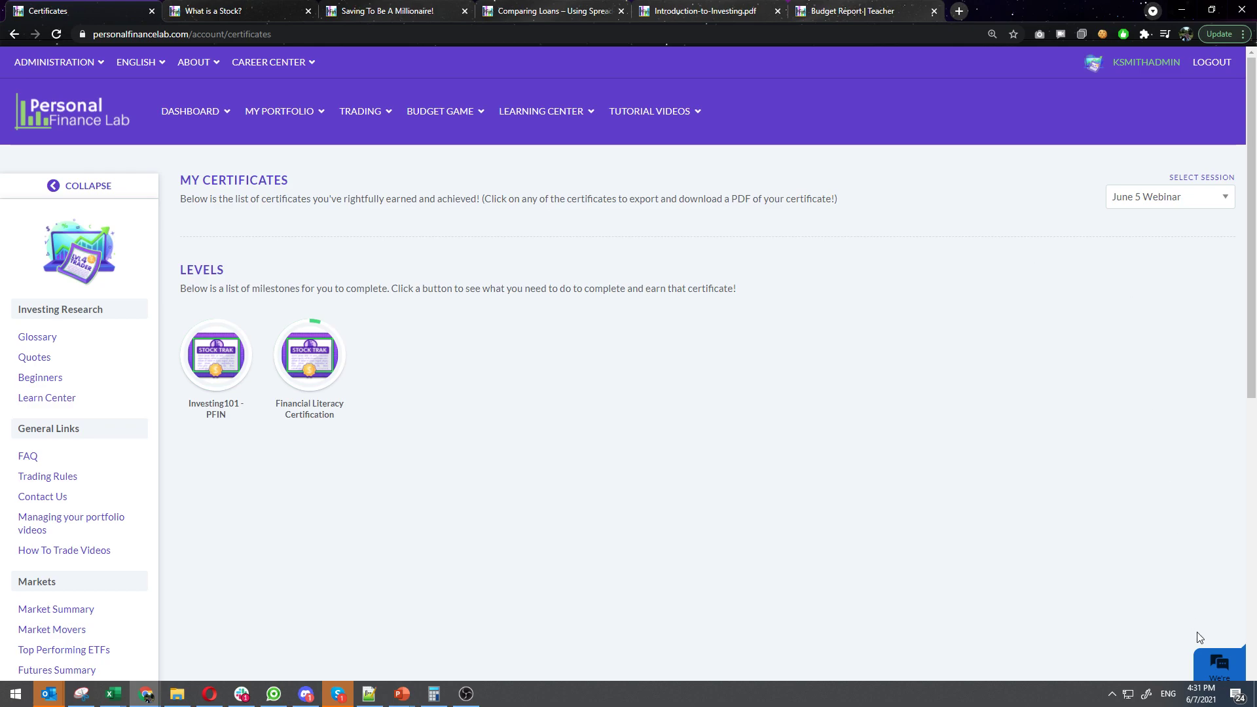
{"action": "left_click", "coordinate": [1215, 664]}
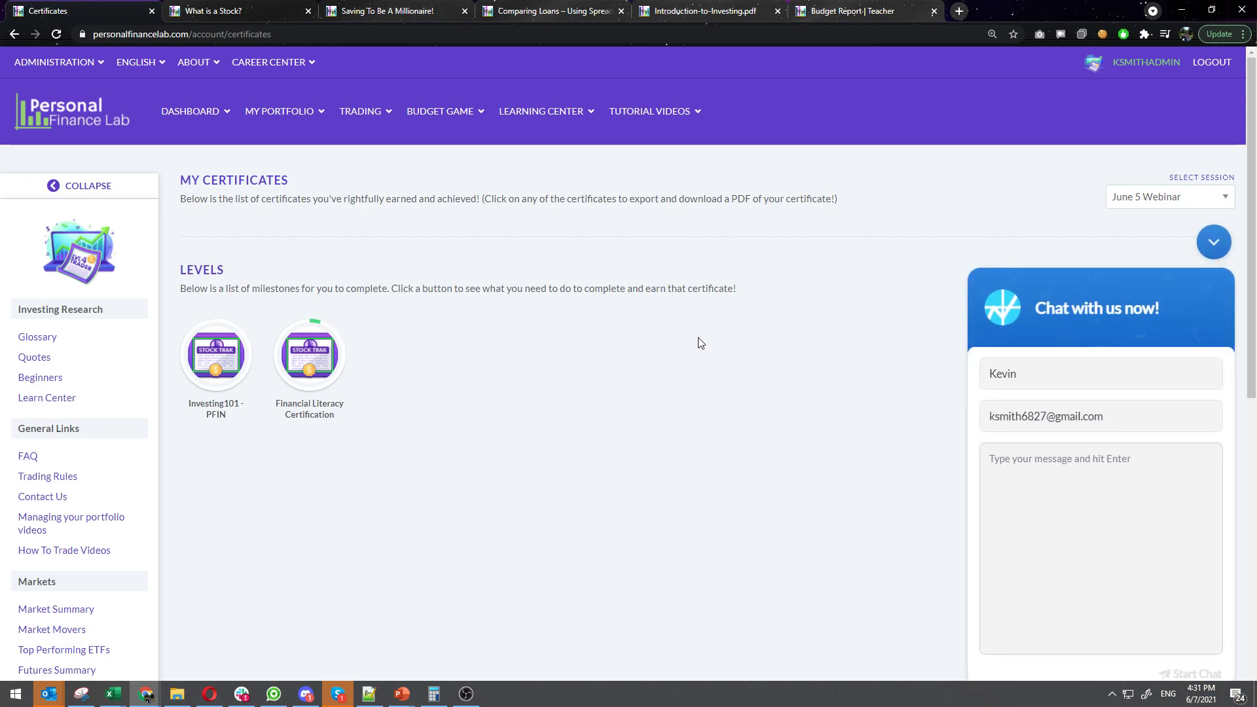
{"action": "left_click", "coordinate": [1214, 244]}
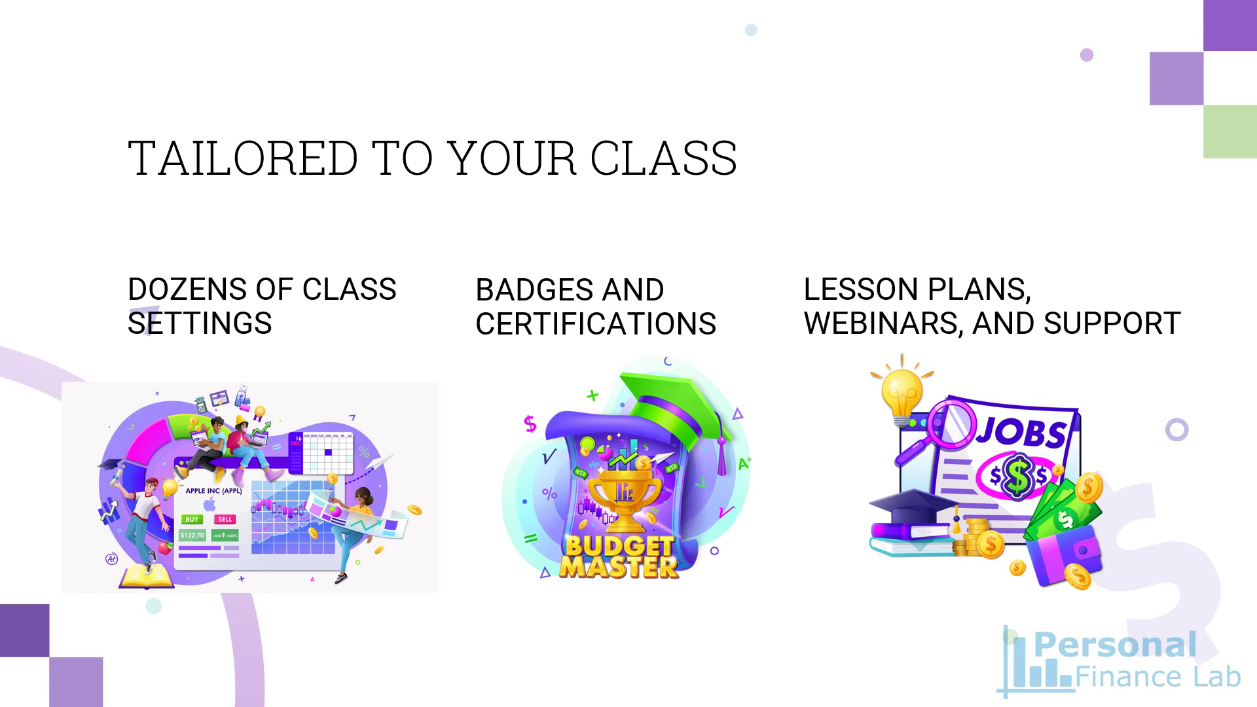
{"action": "key", "text": "Right"}
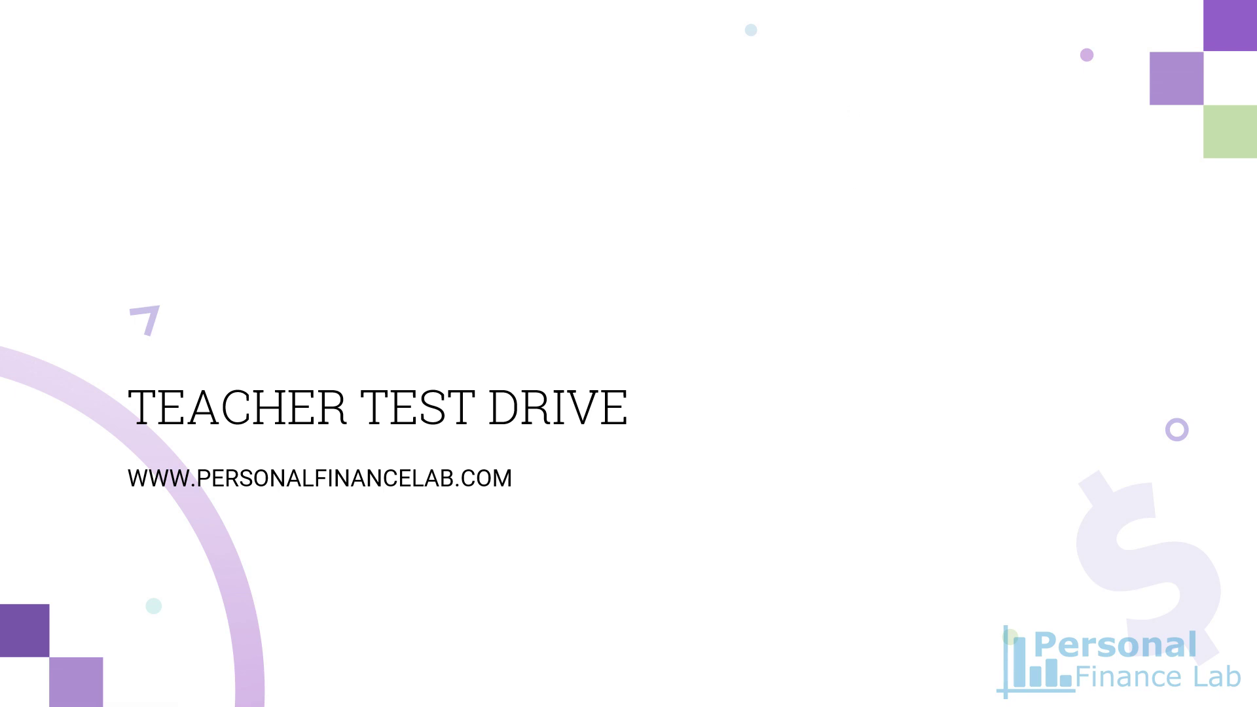
Switch to the browser window with the PersonalFinanceLab home page and examine the Personal Finance Lab Platform overview.
{"action": "key", "text": "alt+Tab"}
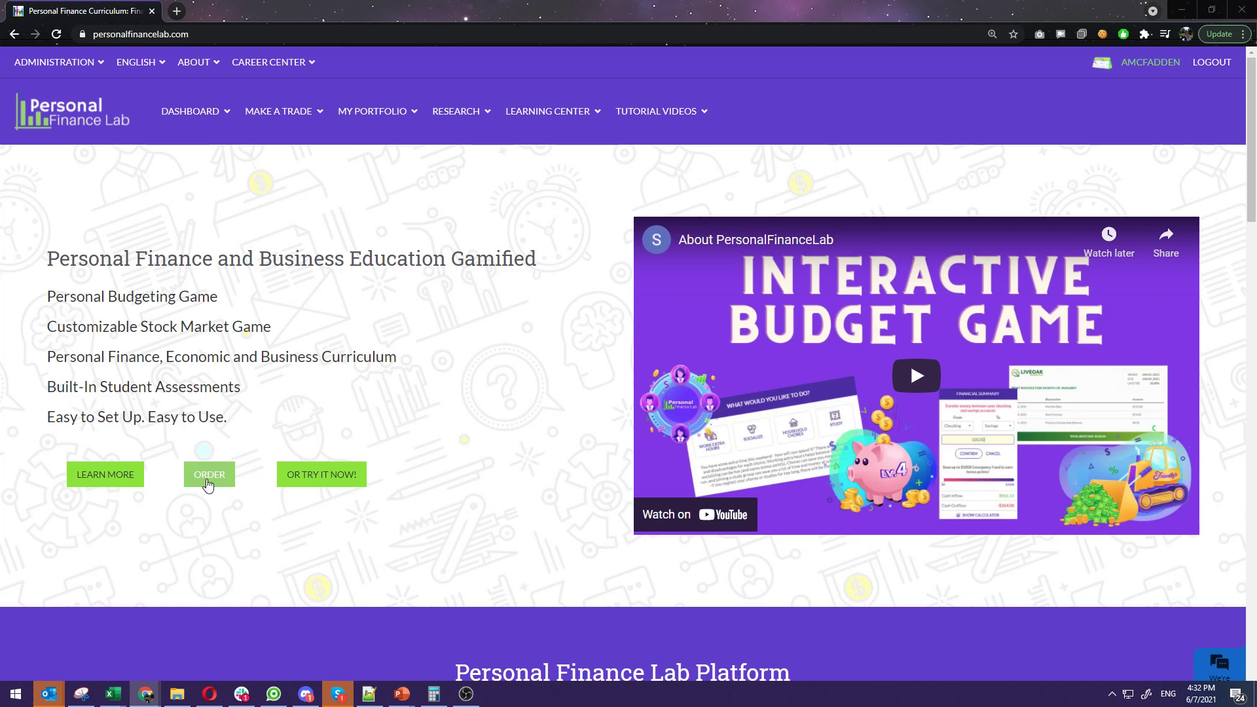
{"action": "scroll", "coordinate": [452, 365], "scroll_direction": "down", "scroll_amount": 5}
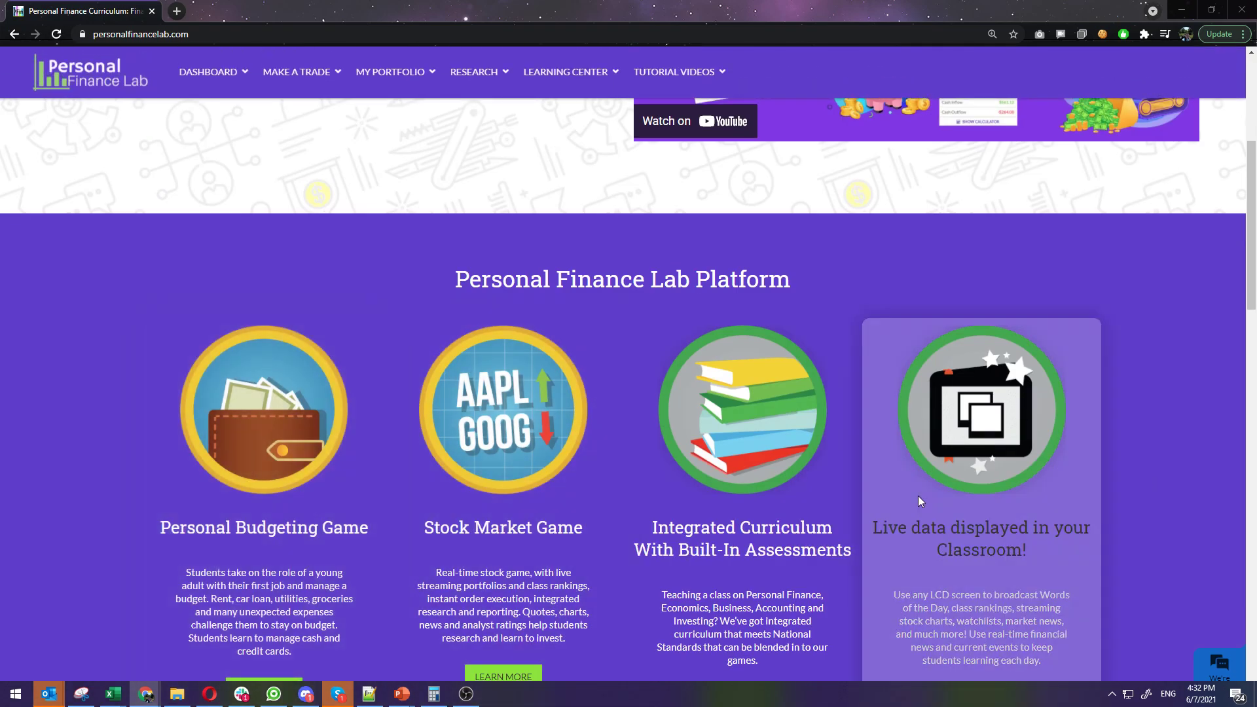
{"action": "scroll", "coordinate": [589, 426], "scroll_direction": "down", "scroll_amount": 4}
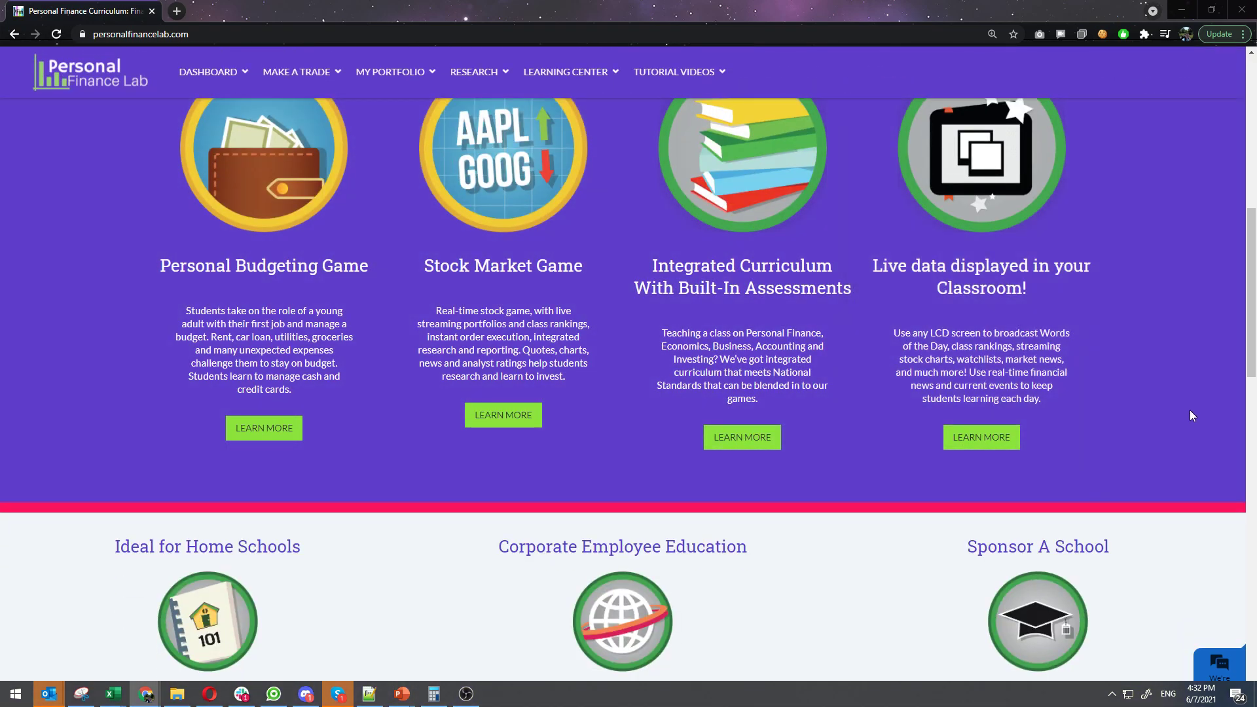
{"action": "scroll", "coordinate": [1189, 410], "scroll_direction": "up", "scroll_amount": 8}
{"action": "scroll", "coordinate": [1189, 410], "scroll_direction": "up", "scroll_amount": 1}
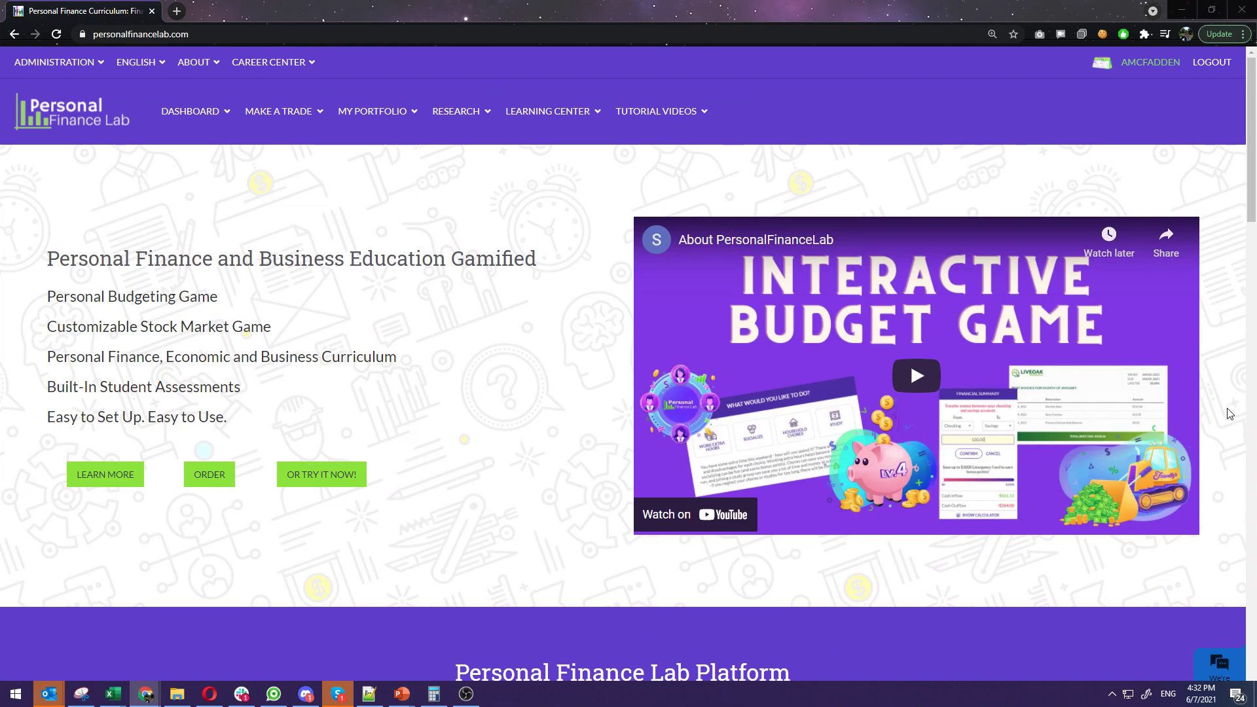
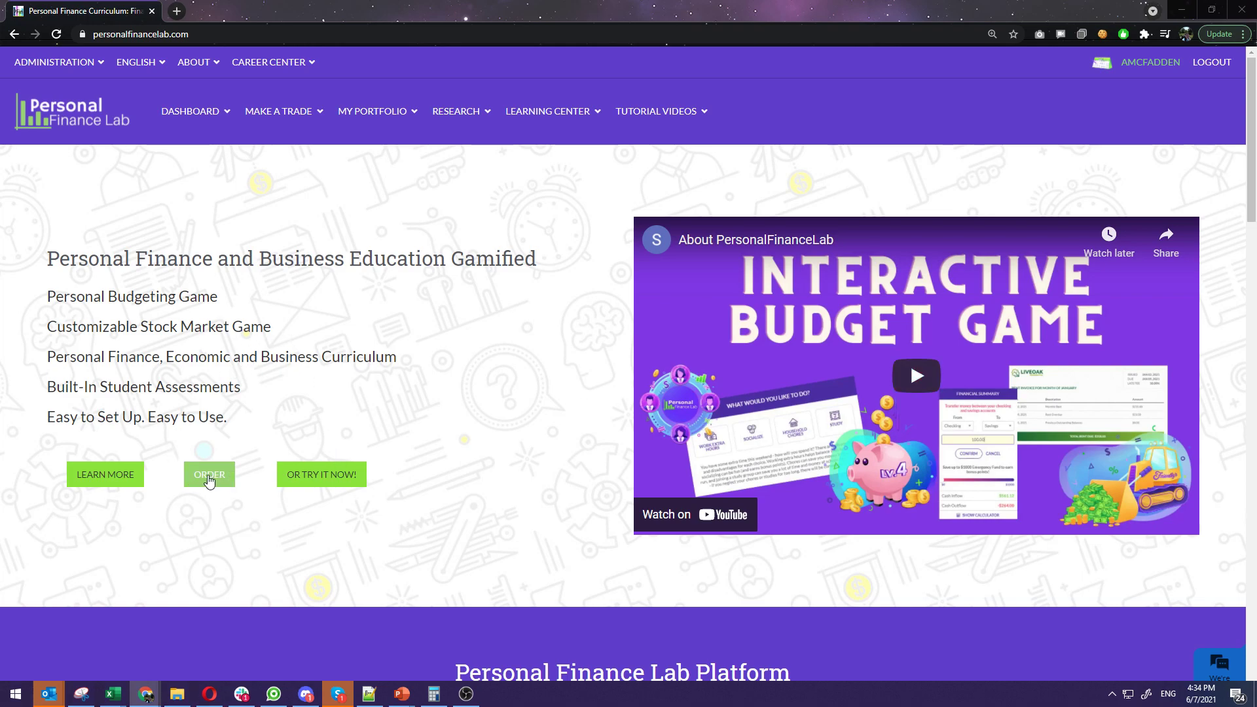
Open the order page, examine the per-student and site license products, and return to the home page.
{"action": "left_click", "coordinate": [208, 479]}
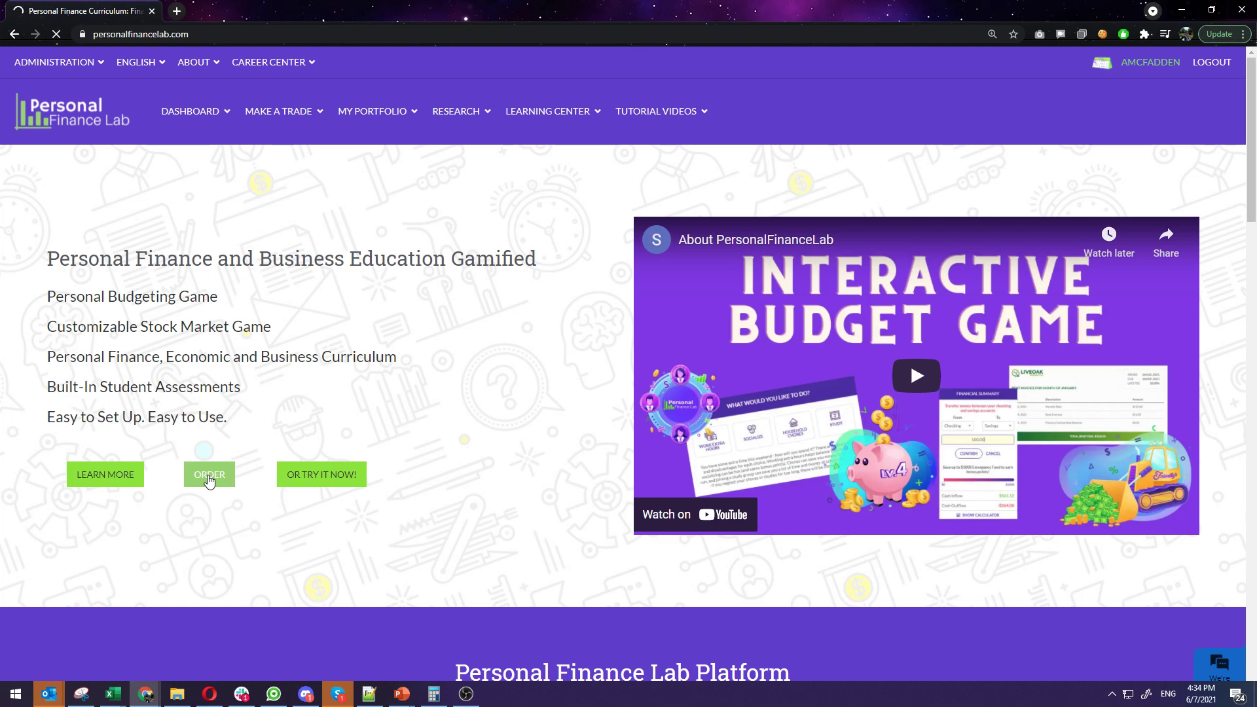
{"action": "scroll", "coordinate": [254, 383], "scroll_direction": "down", "scroll_amount": 3}
{"action": "scroll", "coordinate": [253, 383], "scroll_direction": "down", "scroll_amount": 5}
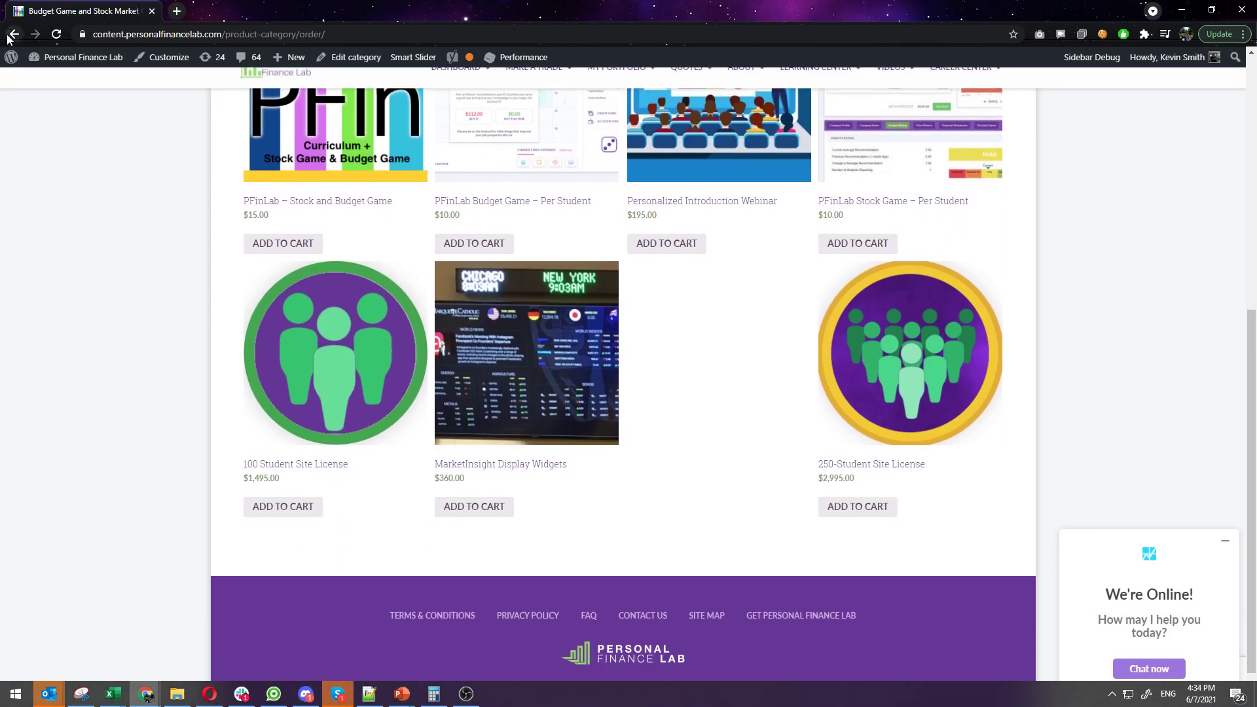
{"action": "left_click", "coordinate": [13, 34]}
Open the For Schools/Districts page and examine the game descriptions and the student and bulk license pricing.
{"action": "scroll", "coordinate": [401, 420], "scroll_direction": "down", "scroll_amount": 7}
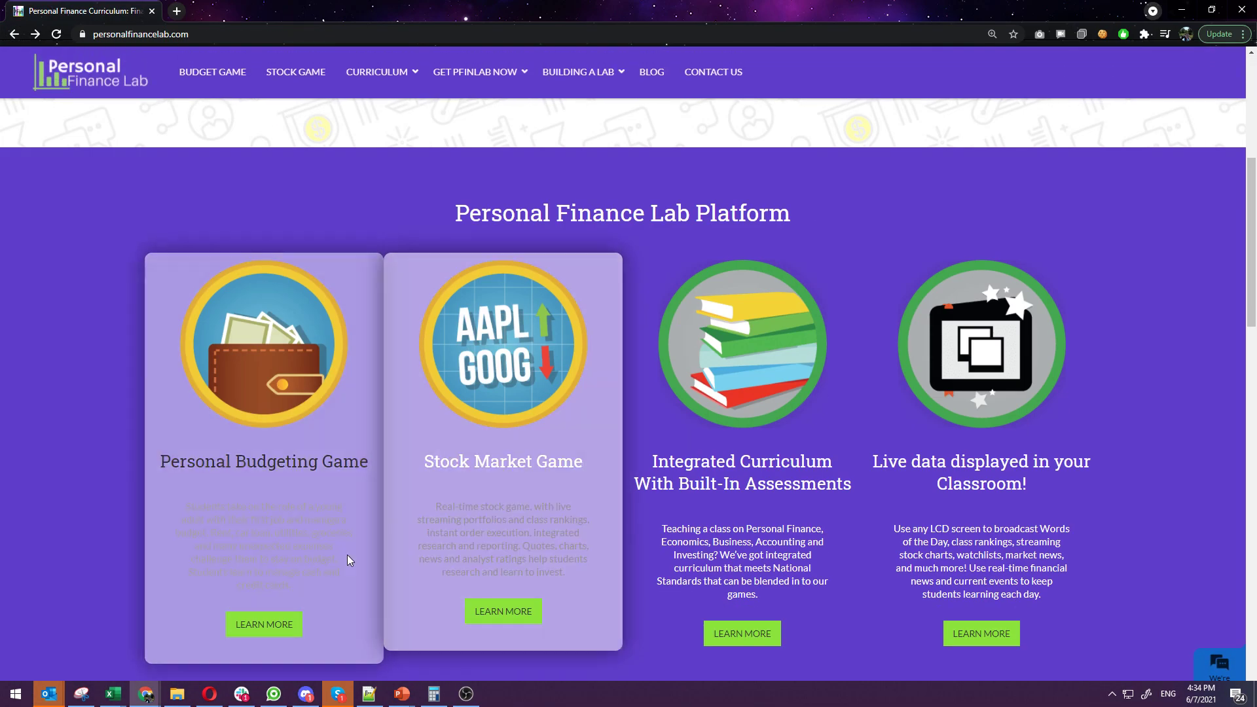
{"action": "scroll", "coordinate": [349, 546], "scroll_direction": "up", "scroll_amount": 7}
{"action": "mouse_move", "coordinate": [462, 116]}
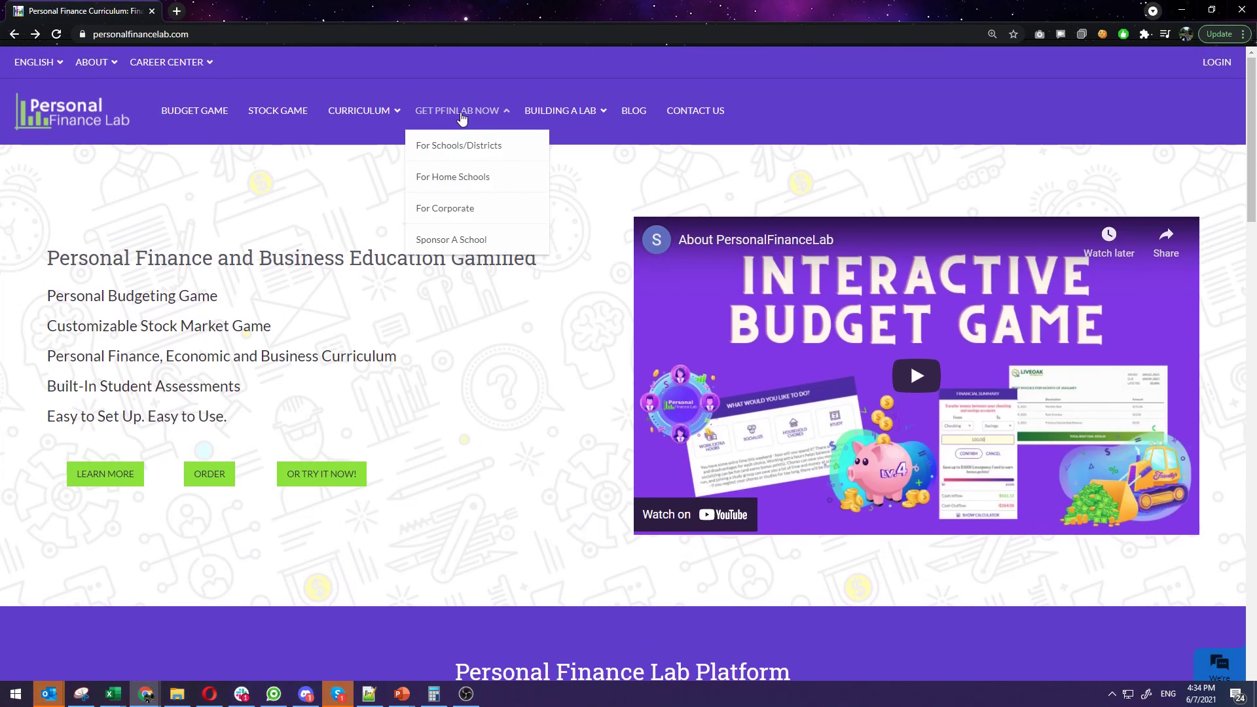
{"action": "left_click", "coordinate": [463, 145]}
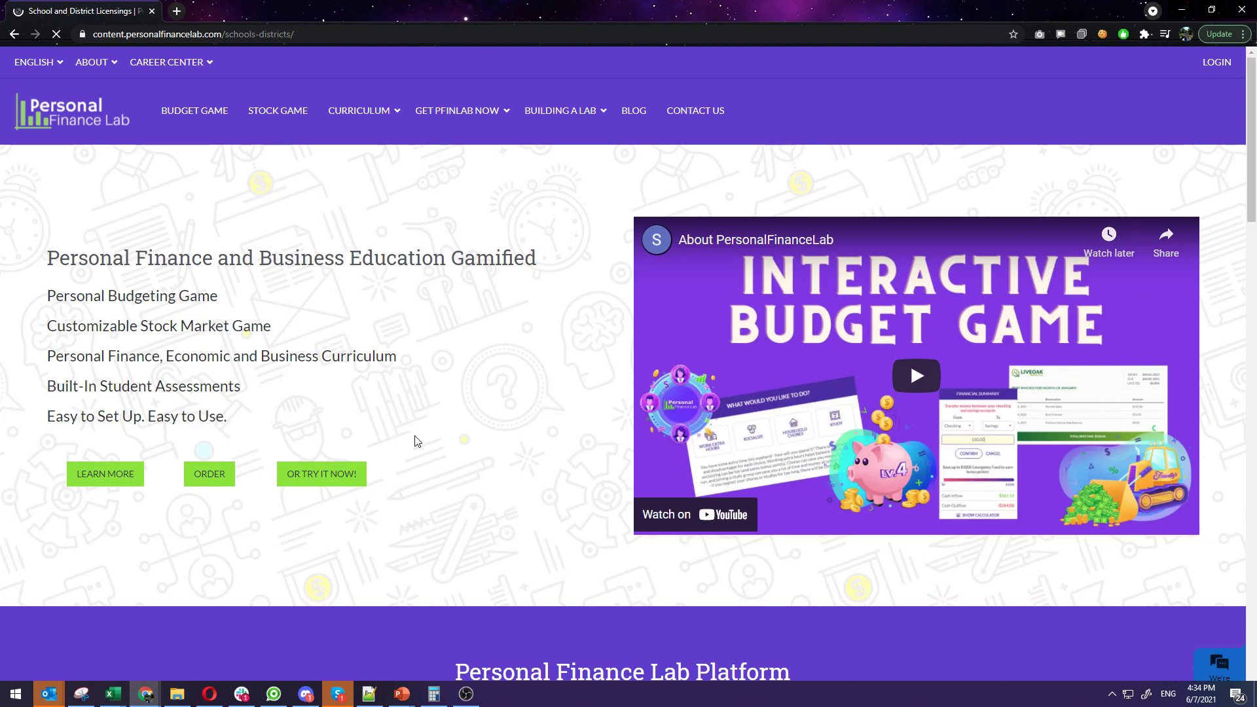
{"action": "scroll", "coordinate": [414, 435], "scroll_direction": "down", "scroll_amount": 20}
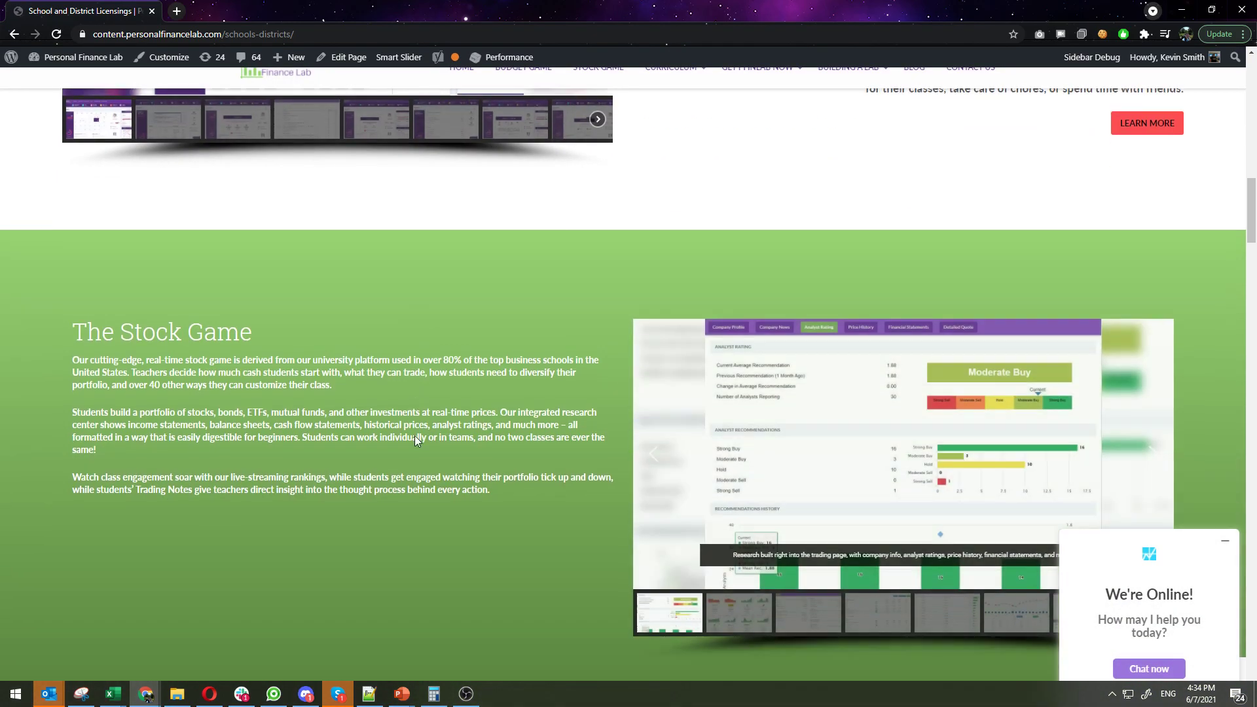
{"action": "scroll", "coordinate": [415, 436], "scroll_direction": "down", "scroll_amount": 20}
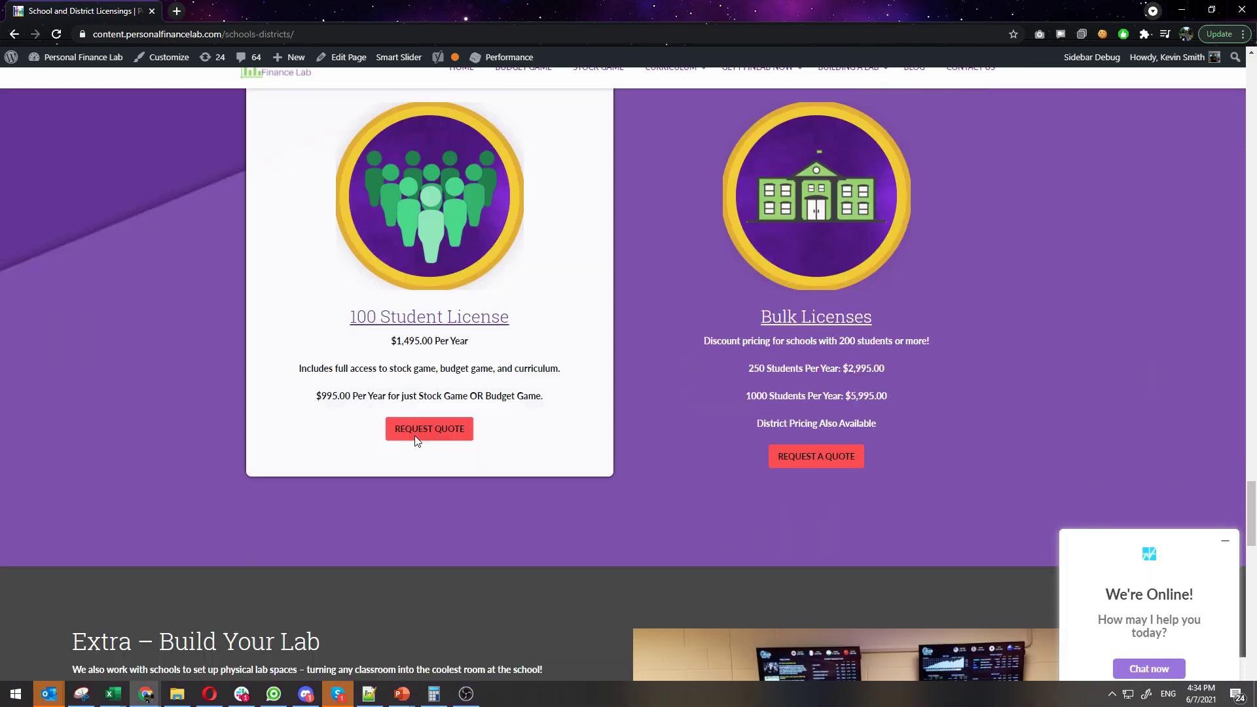
{"action": "scroll", "coordinate": [414, 441], "scroll_direction": "down", "scroll_amount": 6}
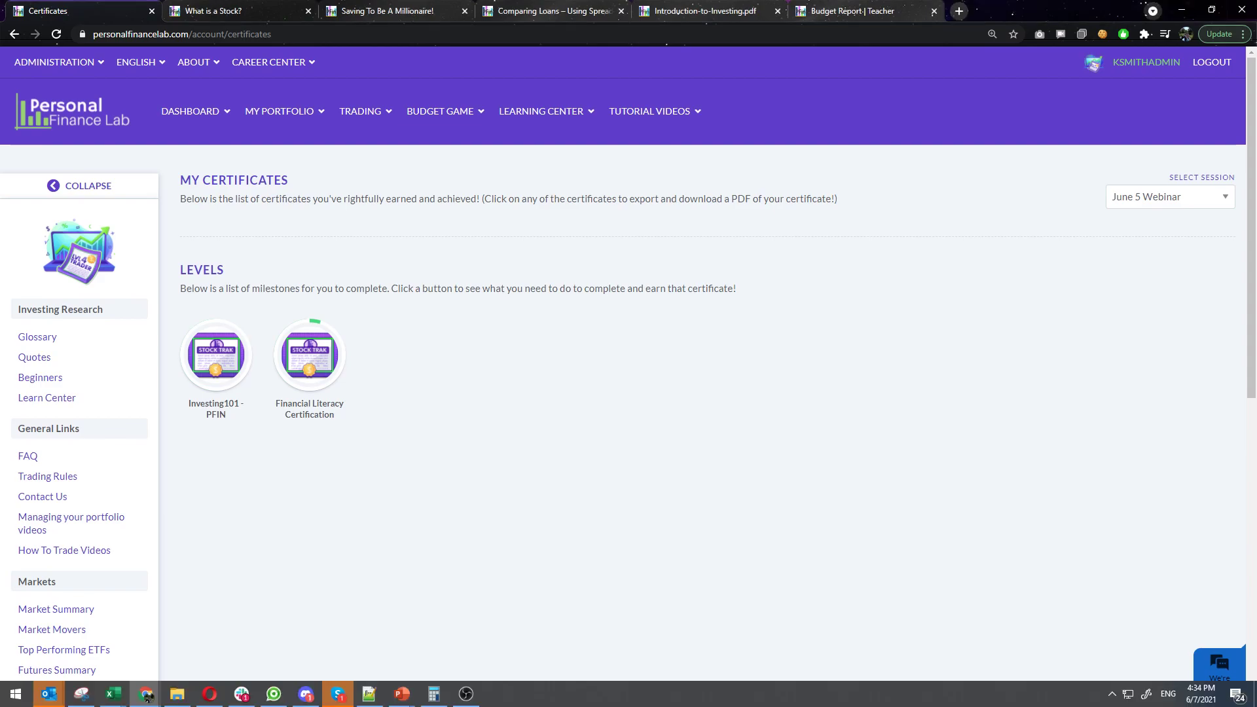
Open the Assignments administration page and examine the class Progress Report for the June 5 Webinar contest.
{"action": "left_click", "coordinate": [47, 62]}
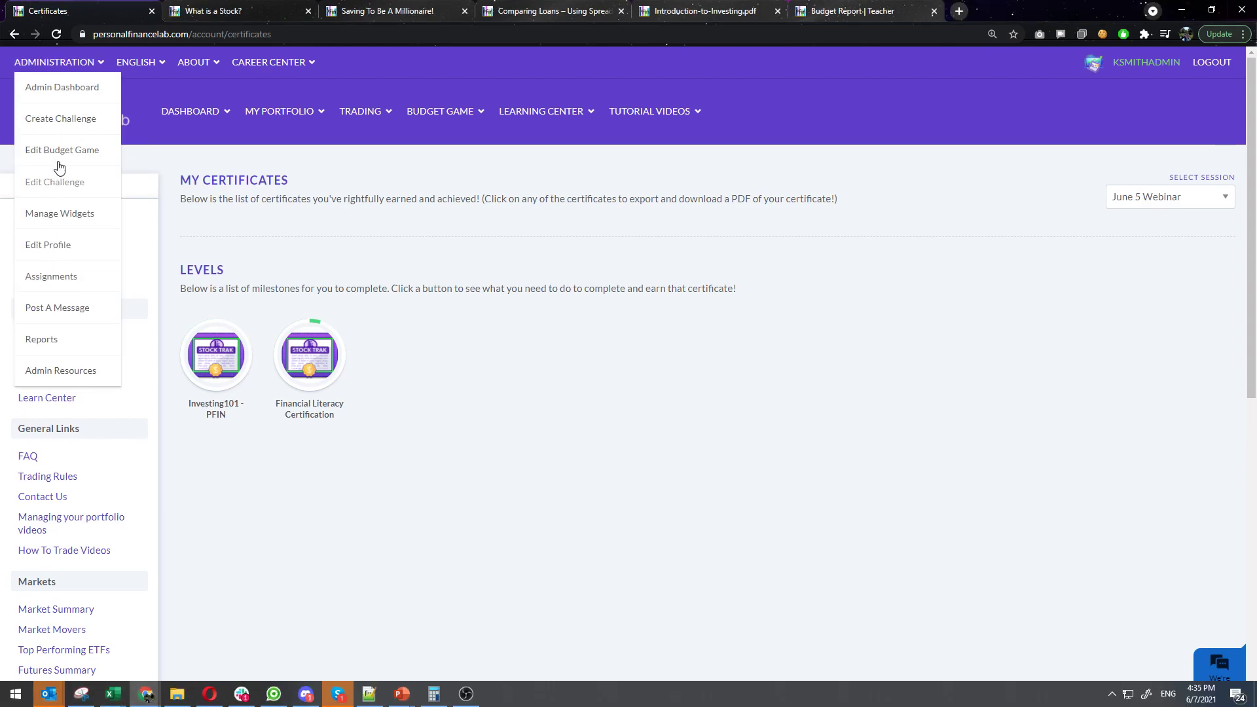
{"action": "left_click", "coordinate": [61, 278]}
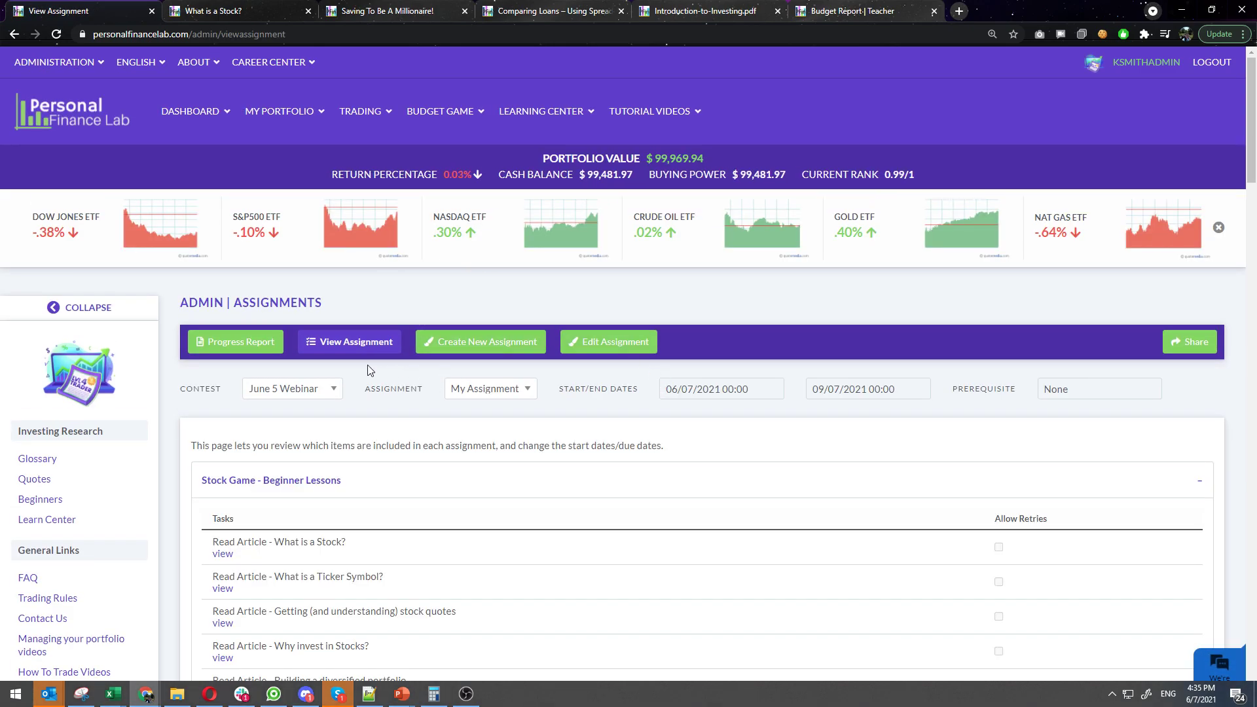
{"action": "left_click", "coordinate": [241, 341]}
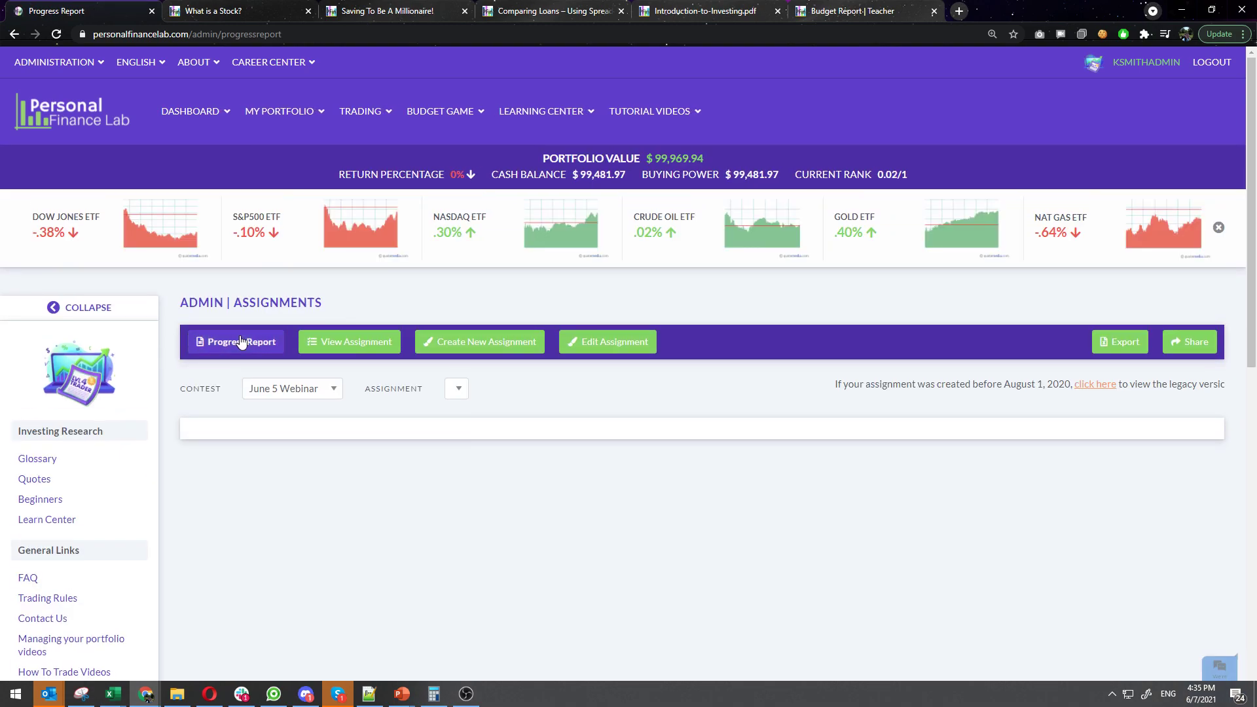
{"action": "scroll", "coordinate": [244, 338], "scroll_direction": "down", "scroll_amount": 3}
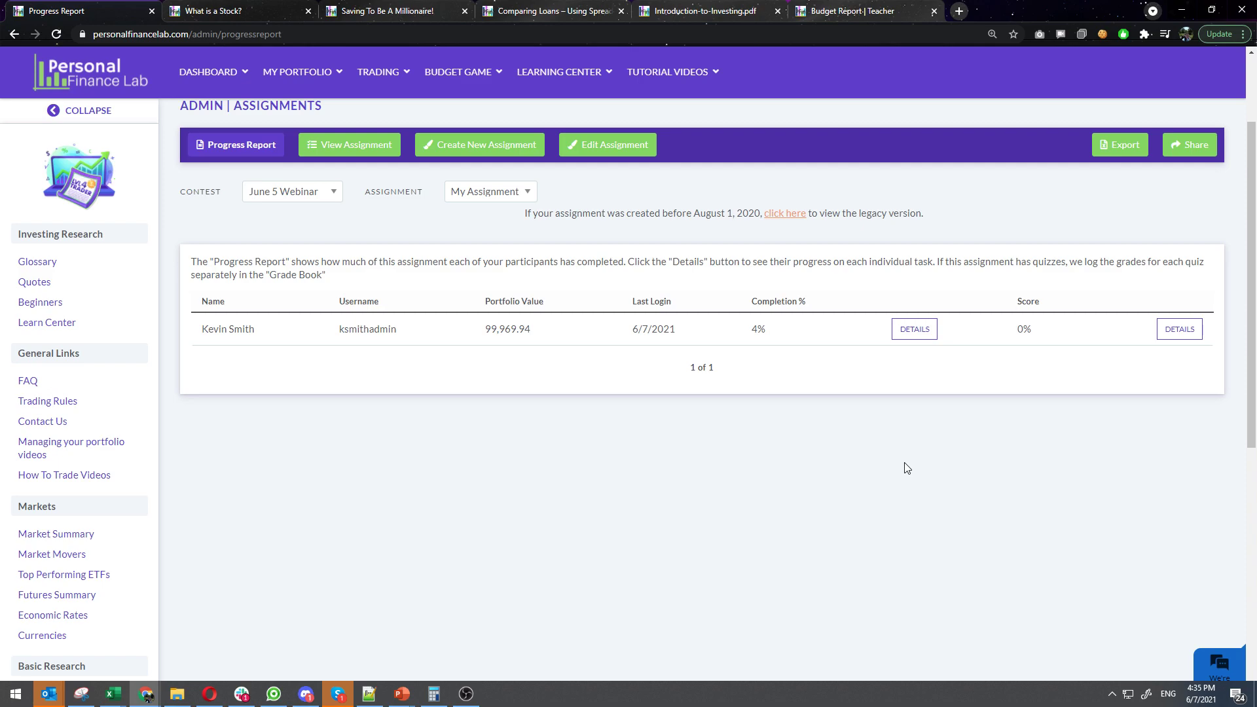
Open the administration page for posting an announcement to contest participants.
{"action": "scroll", "coordinate": [907, 467], "scroll_direction": "up", "scroll_amount": 3}
{"action": "mouse_move", "coordinate": [85, 63]}
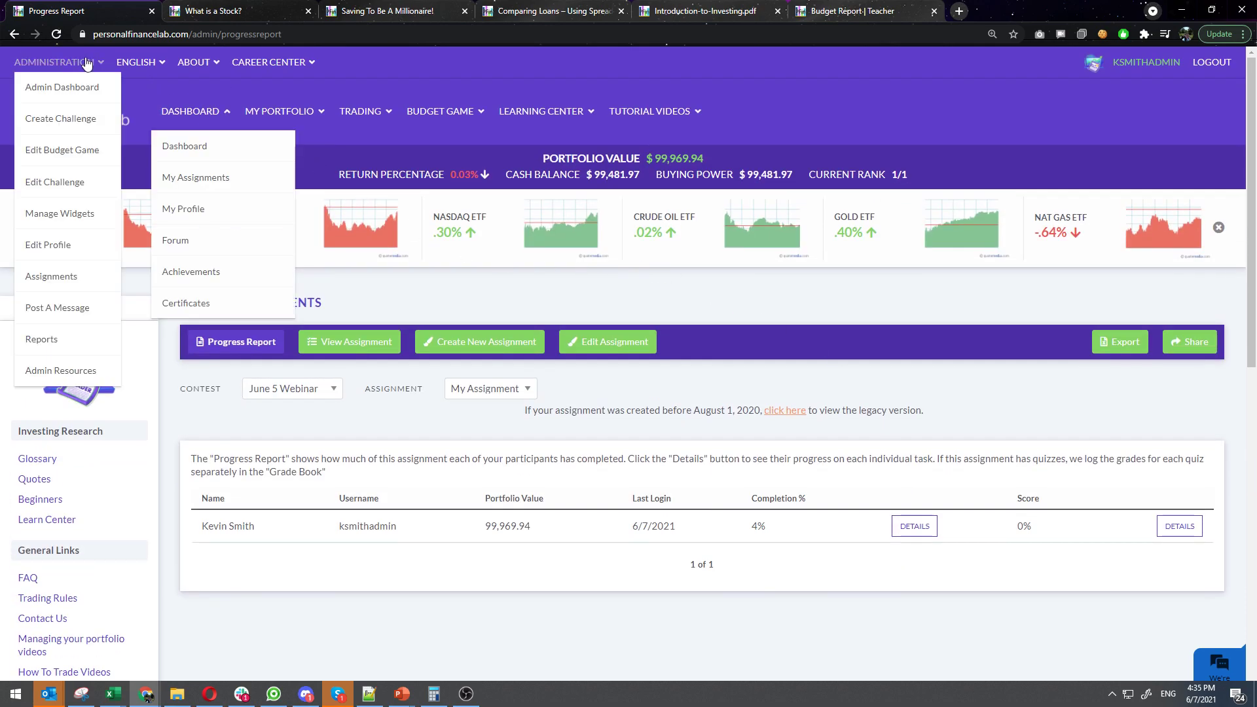
{"action": "left_click", "coordinate": [57, 309]}
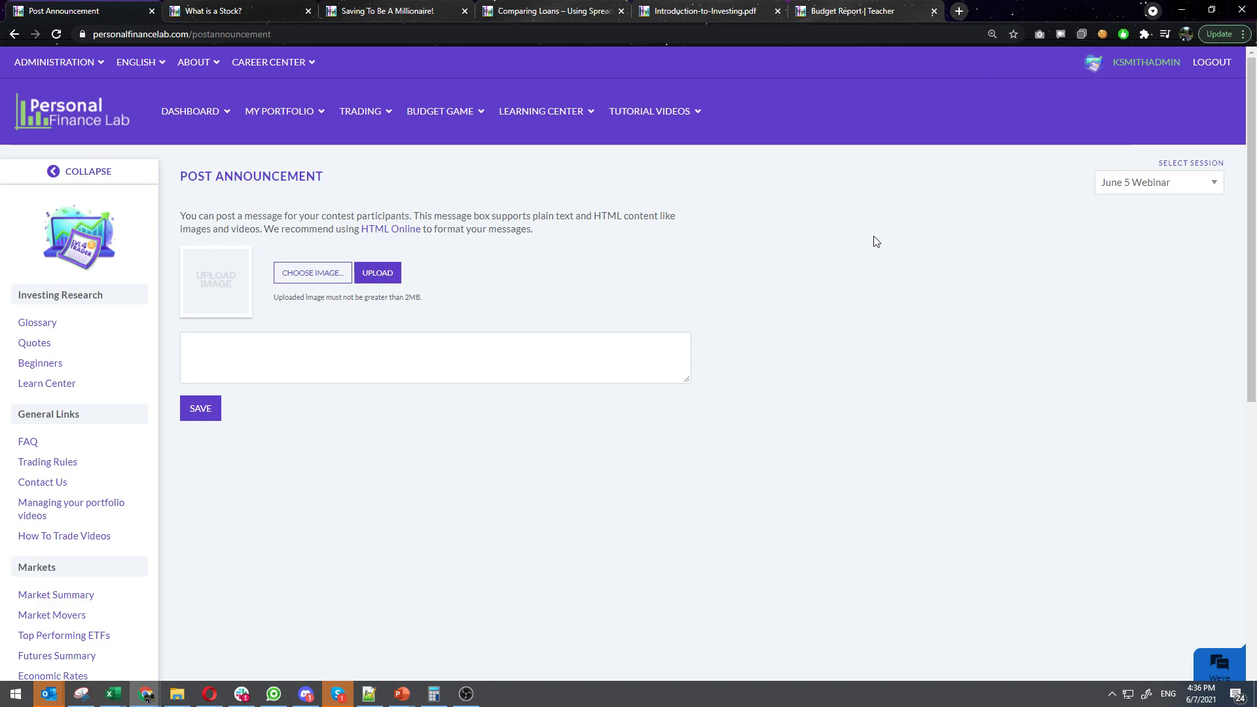
Revisit the Saving To Be A Millionaire! lesson with its assignment progress, and return to the Post Announcement page.
{"action": "mouse_move", "coordinate": [568, 113]}
{"action": "mouse_move", "coordinate": [190, 111]}
{"action": "left_click", "coordinate": [386, 11]}
{"action": "scroll", "coordinate": [292, 432], "scroll_direction": "up", "scroll_amount": 5}
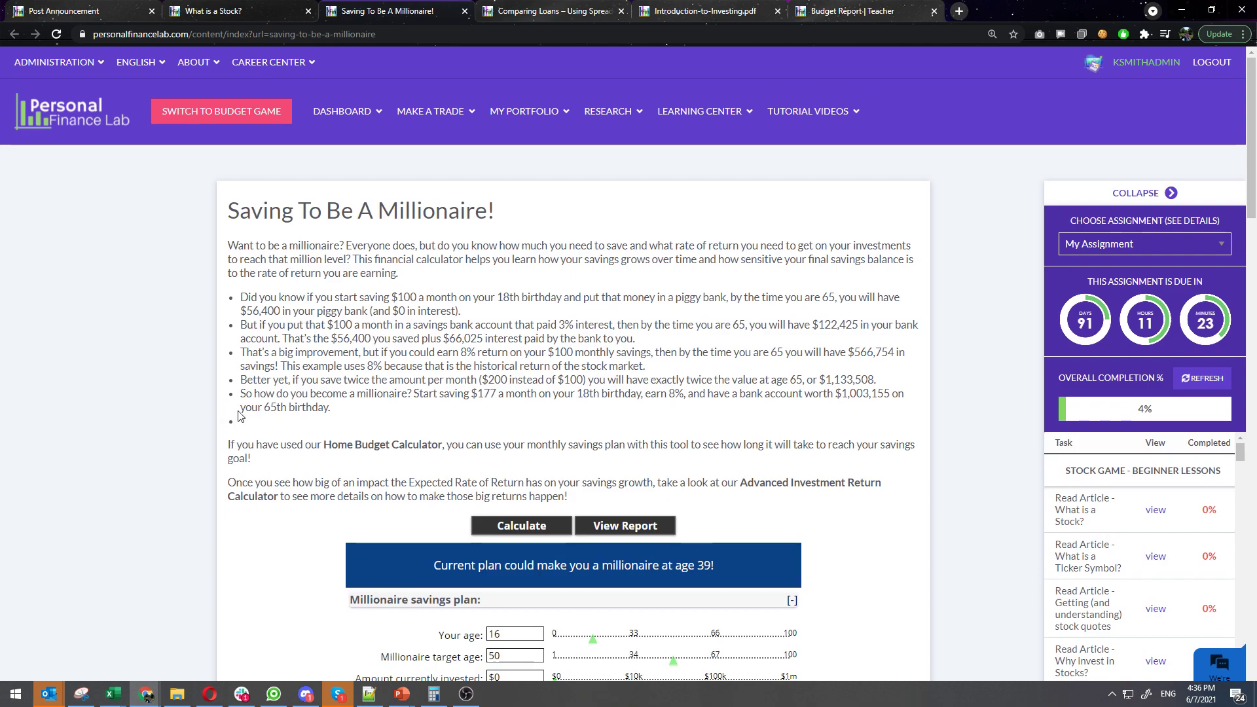
{"action": "left_click", "coordinate": [249, 9]}
{"action": "left_click", "coordinate": [46, 6]}
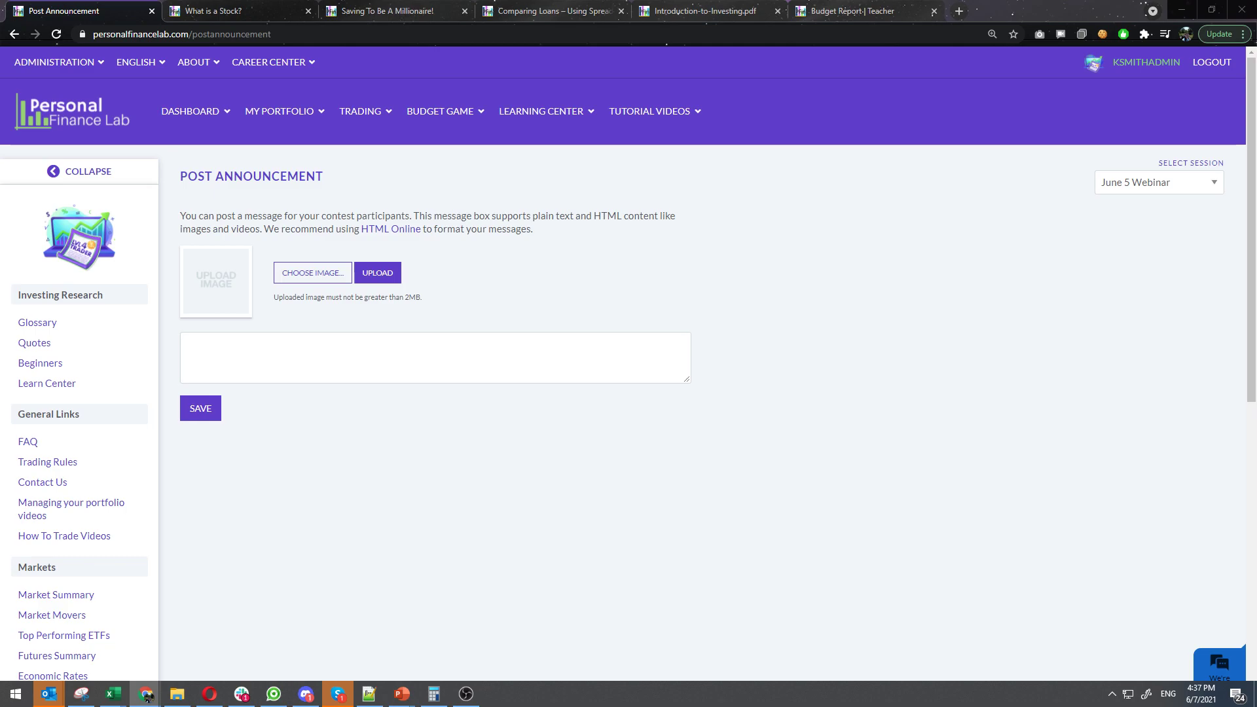
Go to the site's home page and examine the platform overview, the home school, corporate and sponsorship options, and the demo section.
{"action": "left_click", "coordinate": [58, 123]}
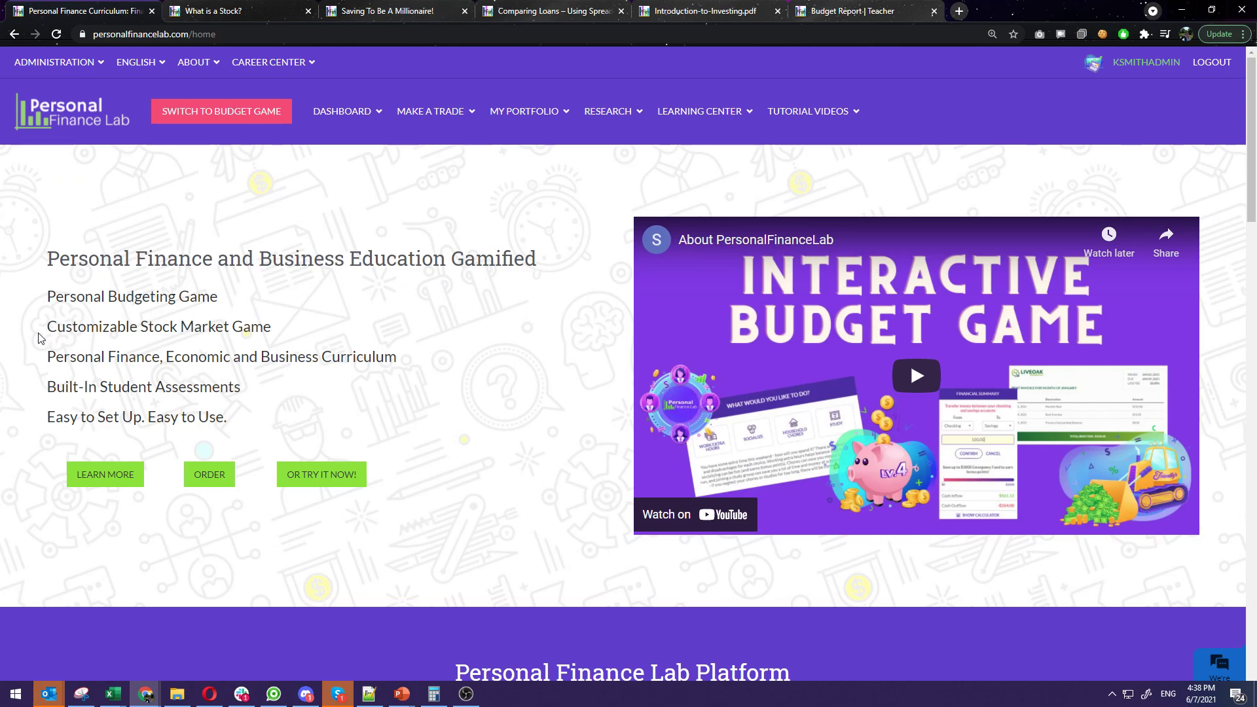
{"action": "scroll", "coordinate": [38, 338], "scroll_direction": "down", "scroll_amount": 5}
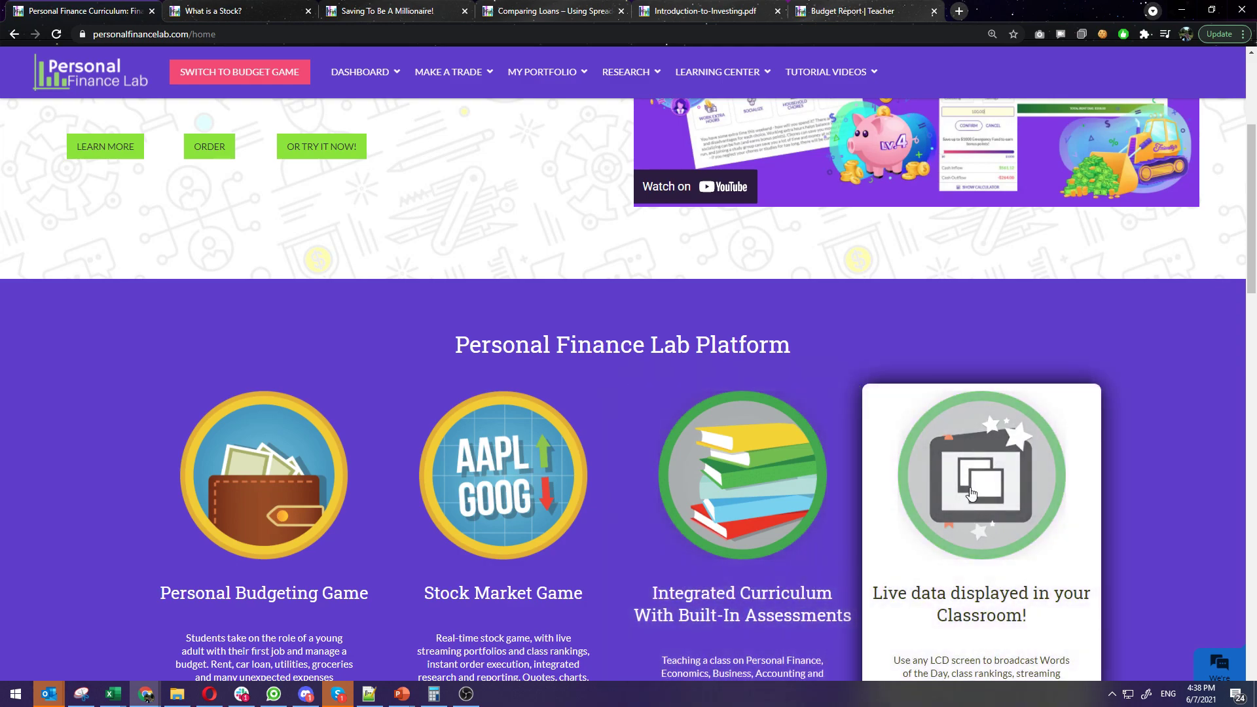
{"action": "scroll", "coordinate": [1038, 517], "scroll_direction": "down", "scroll_amount": 2}
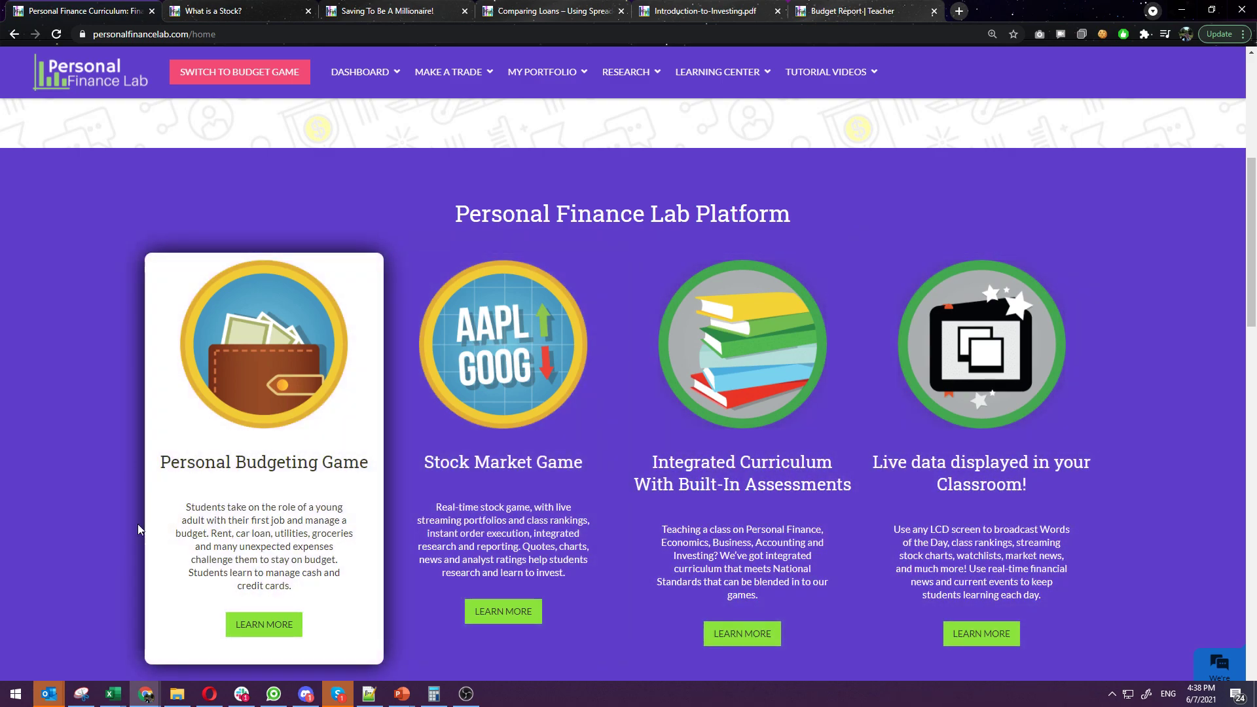
{"action": "scroll", "coordinate": [116, 520], "scroll_direction": "down", "scroll_amount": 4}
{"action": "scroll", "coordinate": [118, 524], "scroll_direction": "down", "scroll_amount": 2}
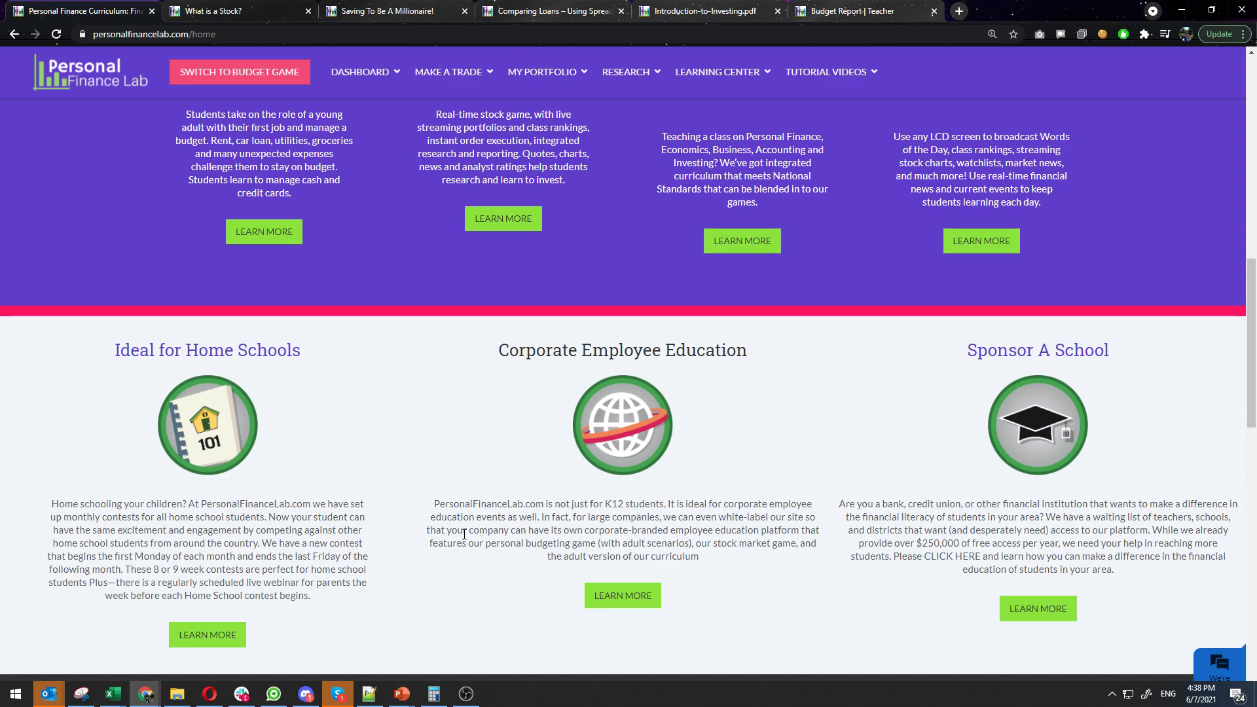
{"action": "scroll", "coordinate": [464, 534], "scroll_direction": "down", "scroll_amount": 2}
{"action": "scroll", "coordinate": [528, 514], "scroll_direction": "down", "scroll_amount": 3}
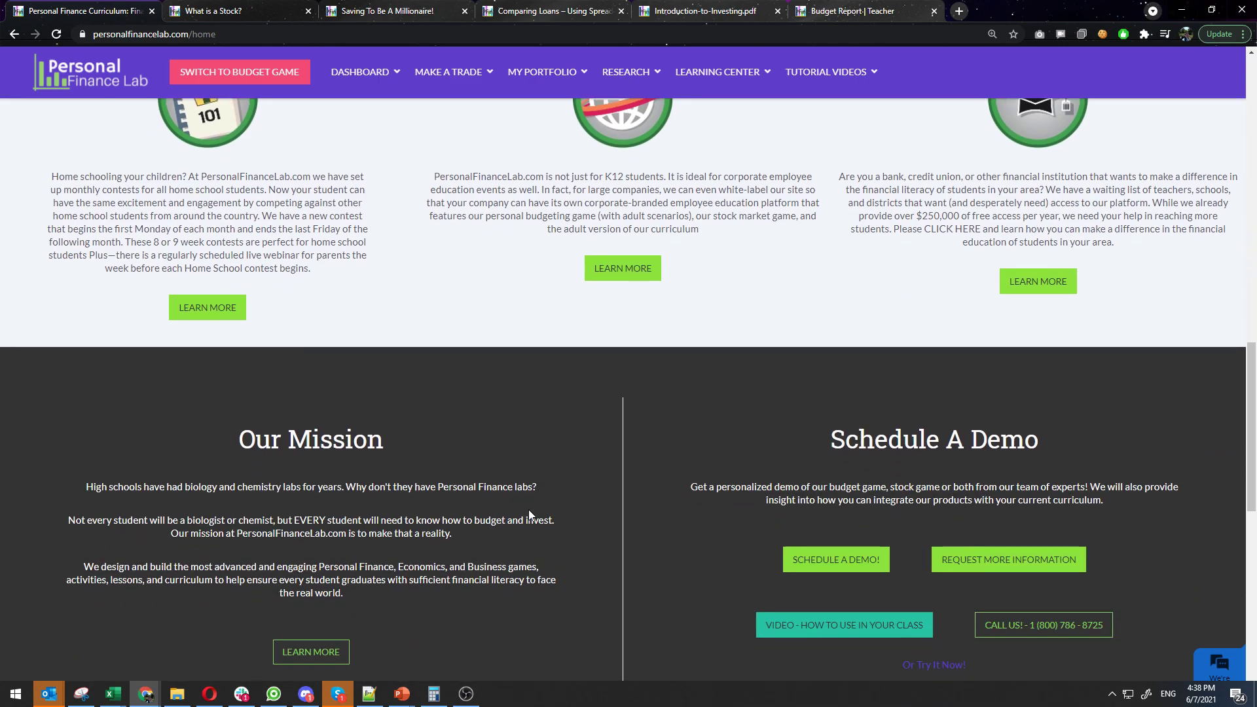
{"action": "scroll", "coordinate": [531, 515], "scroll_direction": "down", "scroll_amount": 4}
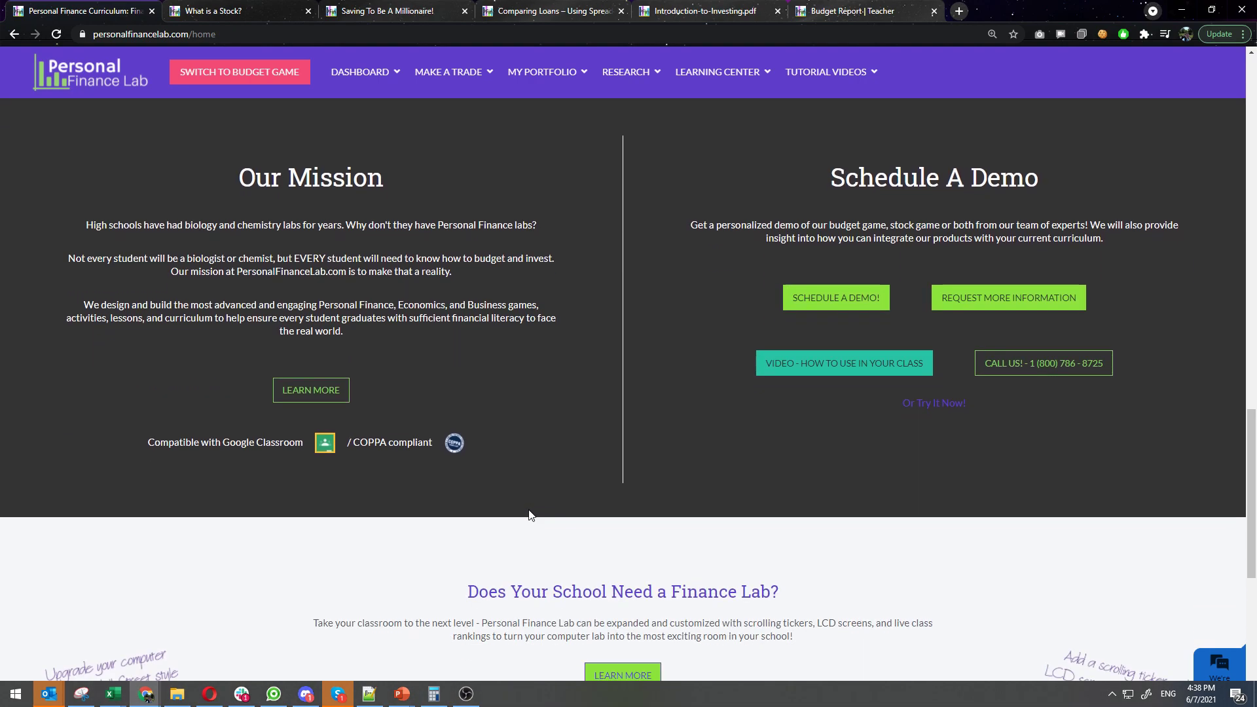
{"action": "scroll", "coordinate": [531, 515], "scroll_direction": "up", "scroll_amount": 20}
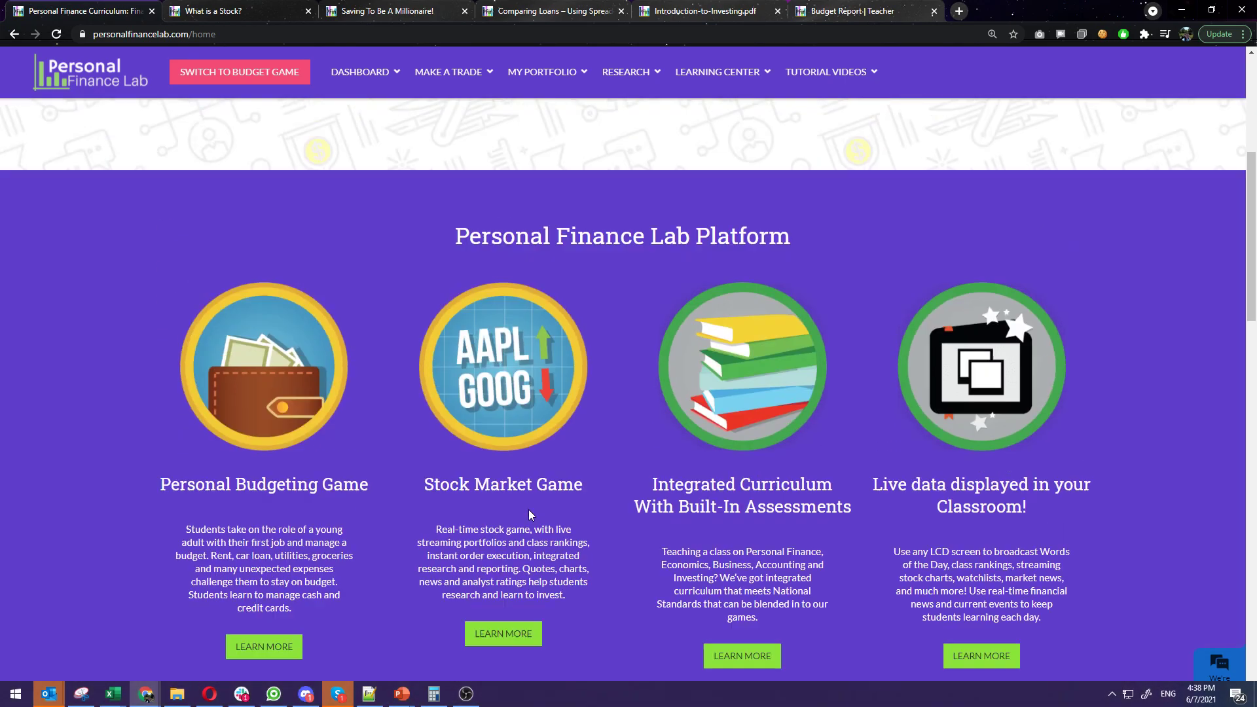